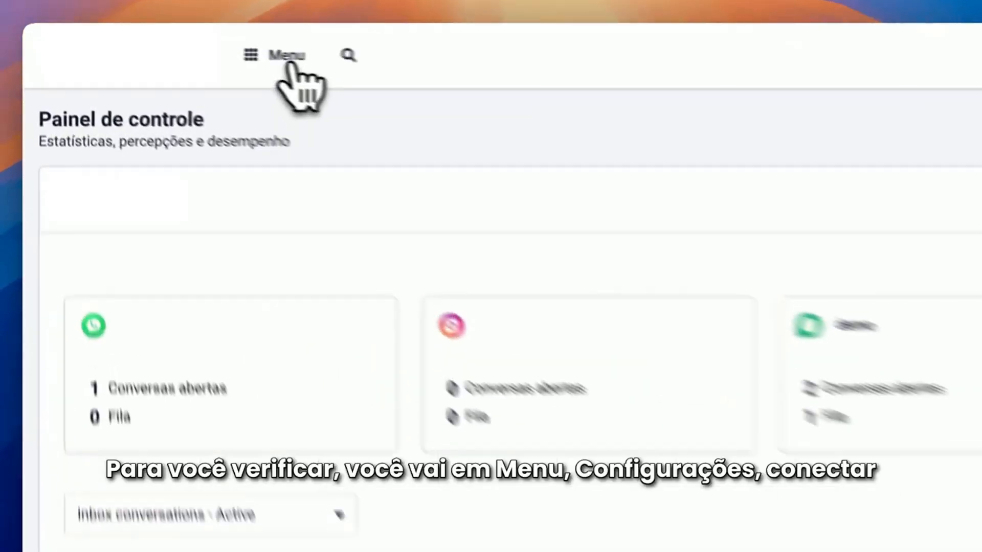
Go to the integrations settings and open the OpenAI connection to check its API key and enabled features
{"action": "left_click", "coordinate": [180, 43]}
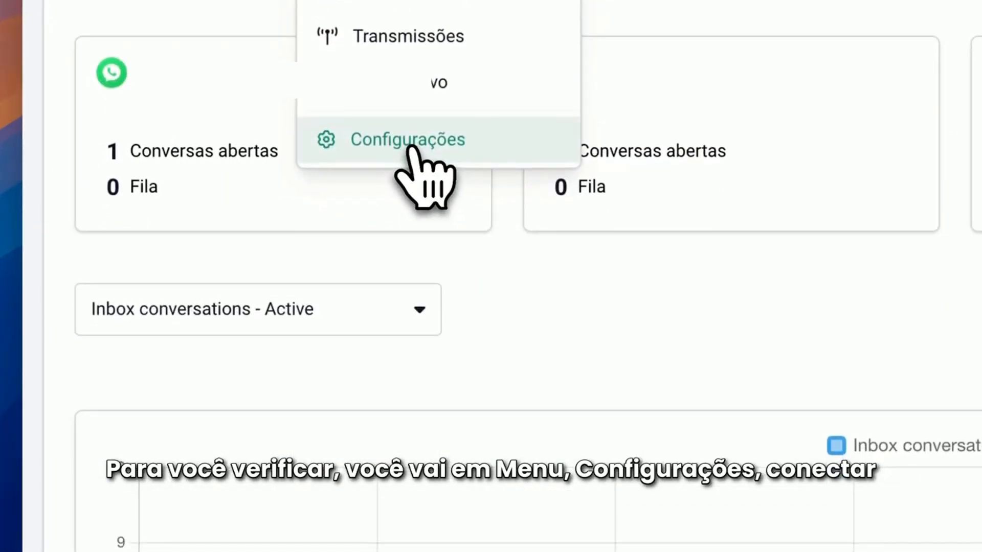
{"action": "left_click", "coordinate": [409, 141]}
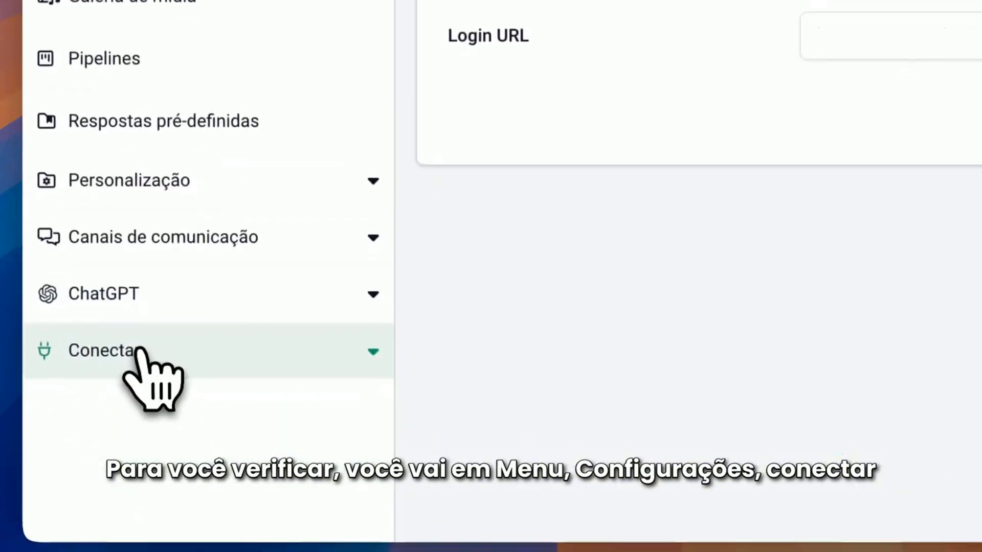
{"action": "left_click", "coordinate": [139, 352]}
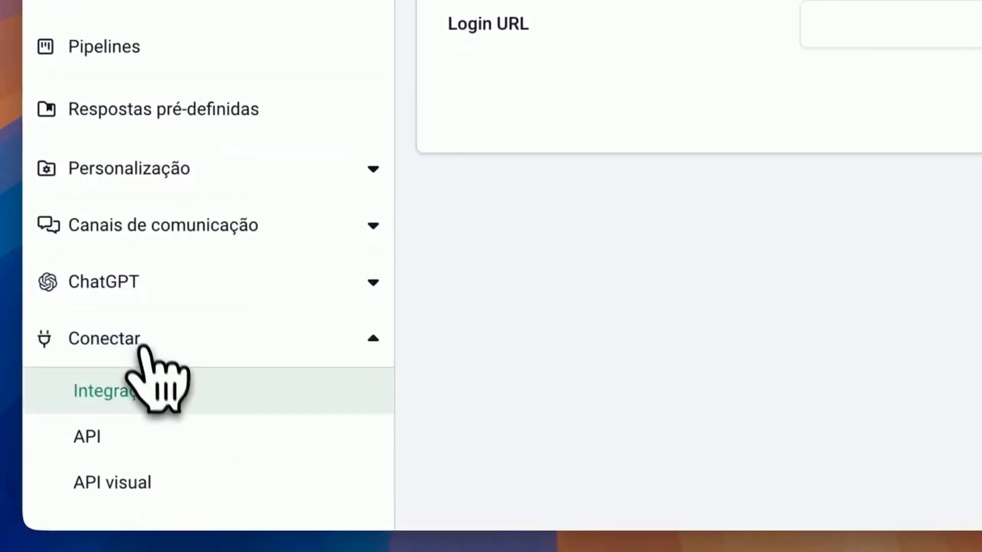
{"action": "left_click", "coordinate": [161, 407]}
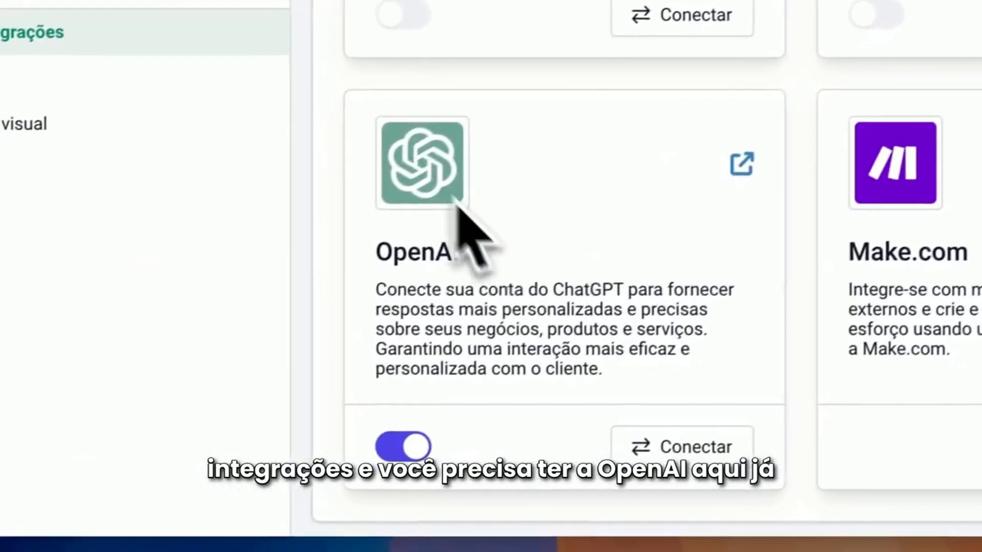
{"action": "left_click", "coordinate": [509, 508]}
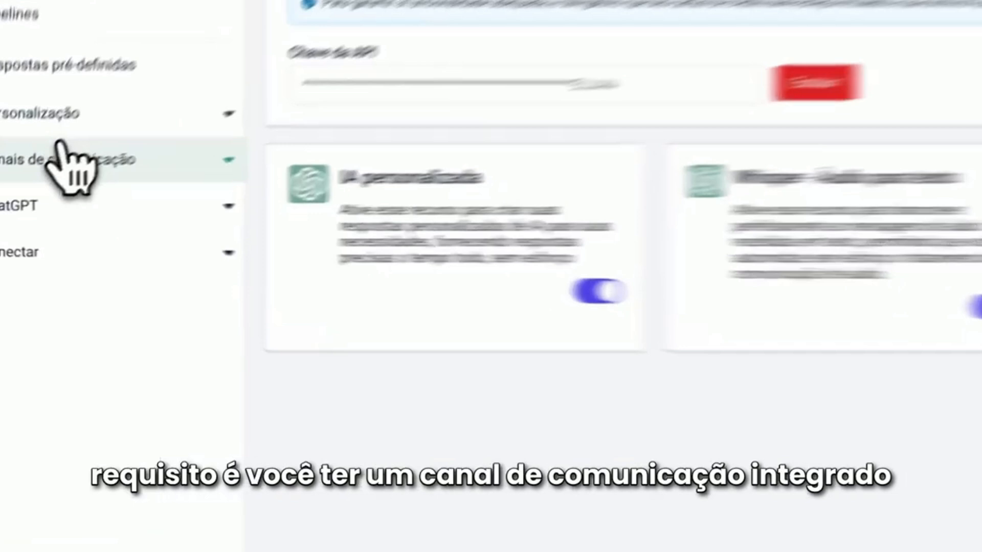
Open the WhatsApp communication channel and view the Evolution API instance management page
{"action": "left_click", "coordinate": [26, 180]}
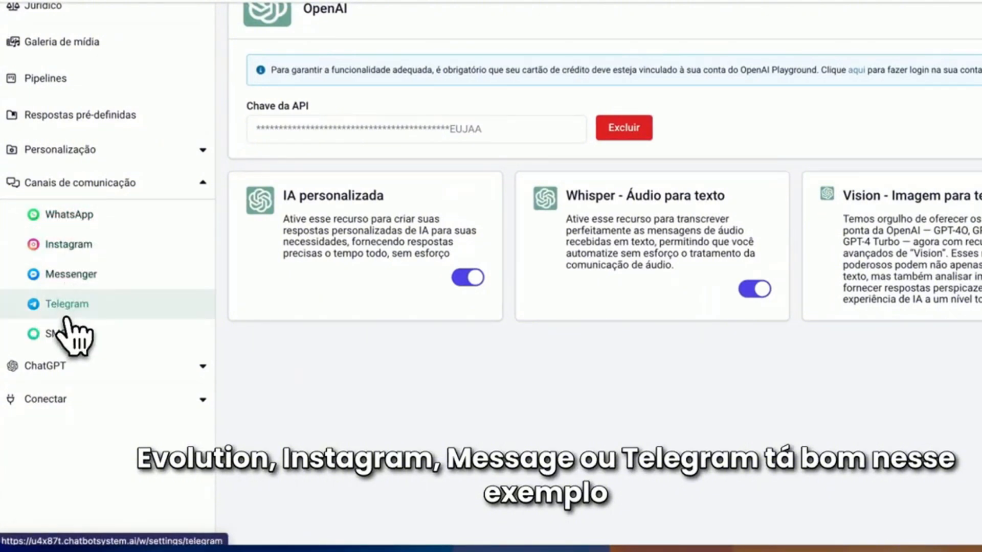
{"action": "left_click", "coordinate": [84, 215]}
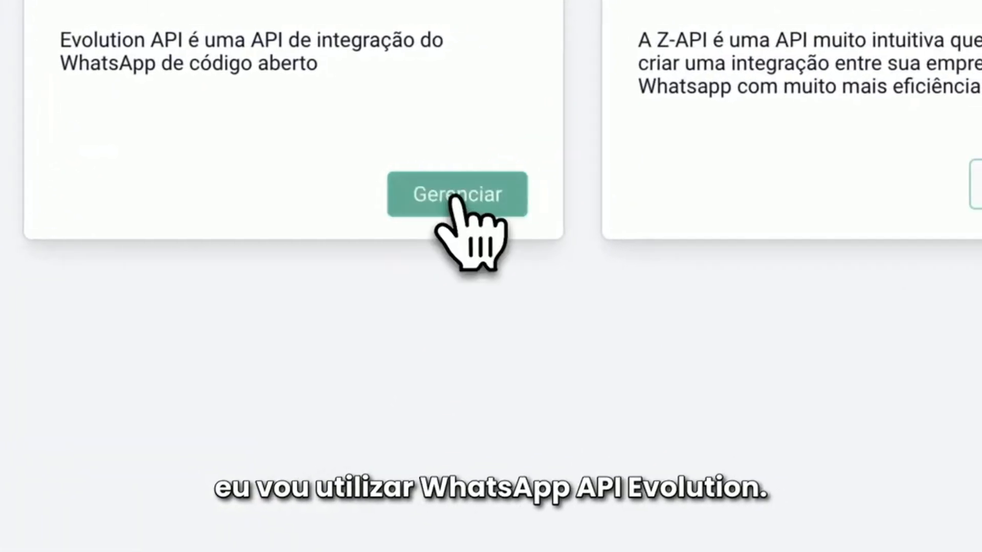
{"action": "left_click", "coordinate": [455, 193]}
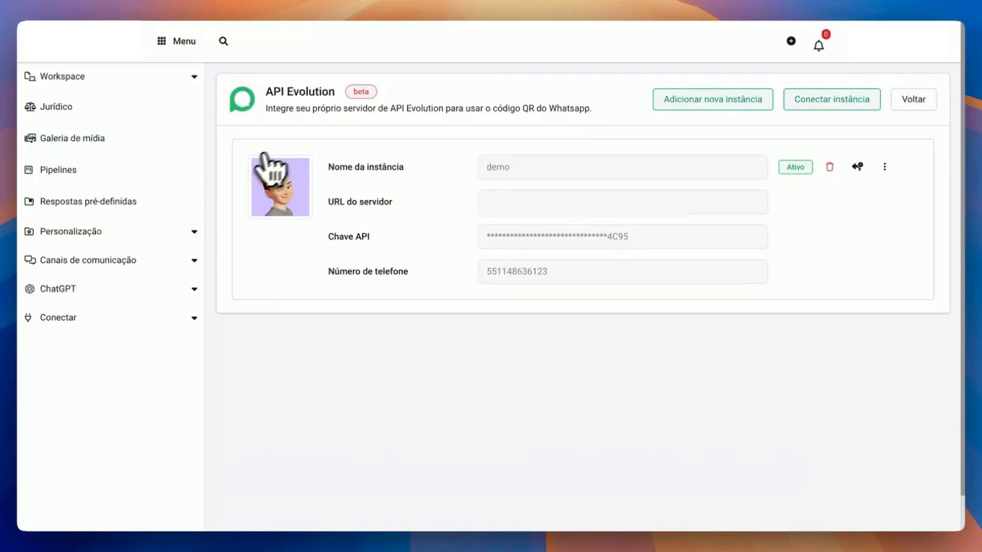
Open the AI items list (Itens de iA) in the ChatGPT settings
{"action": "left_click", "coordinate": [184, 43]}
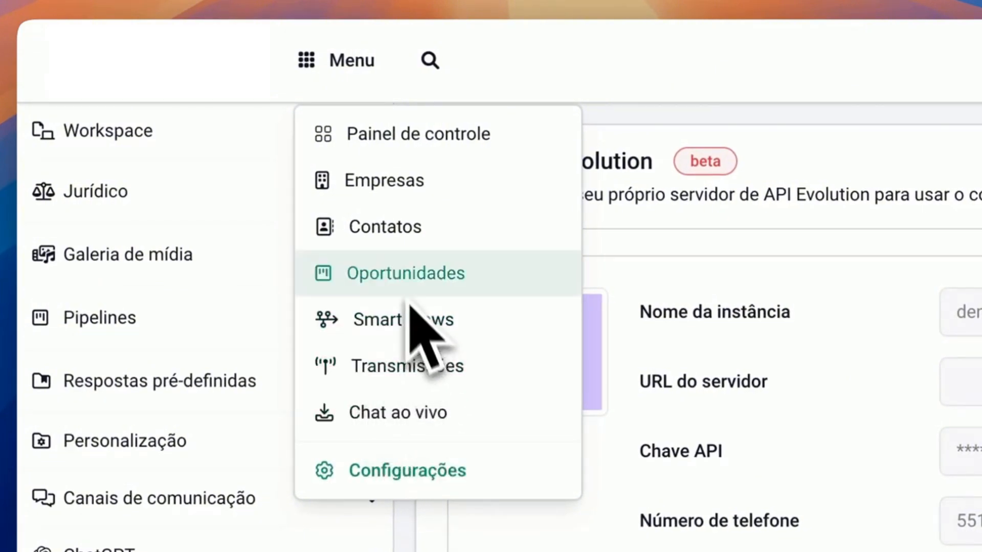
{"action": "left_click", "coordinate": [353, 62]}
{"action": "left_click", "coordinate": [353, 63]}
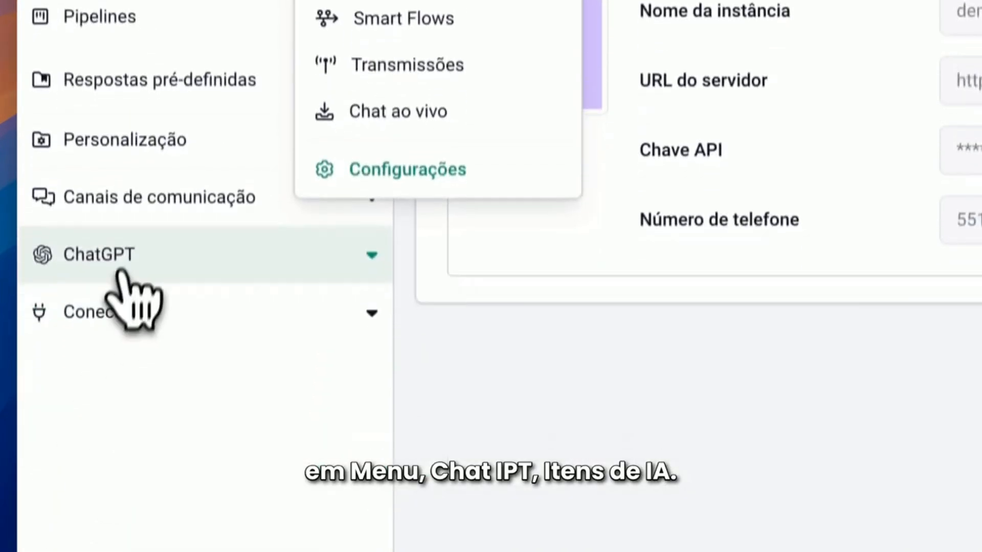
{"action": "left_click", "coordinate": [128, 511]}
{"action": "left_click", "coordinate": [148, 333]}
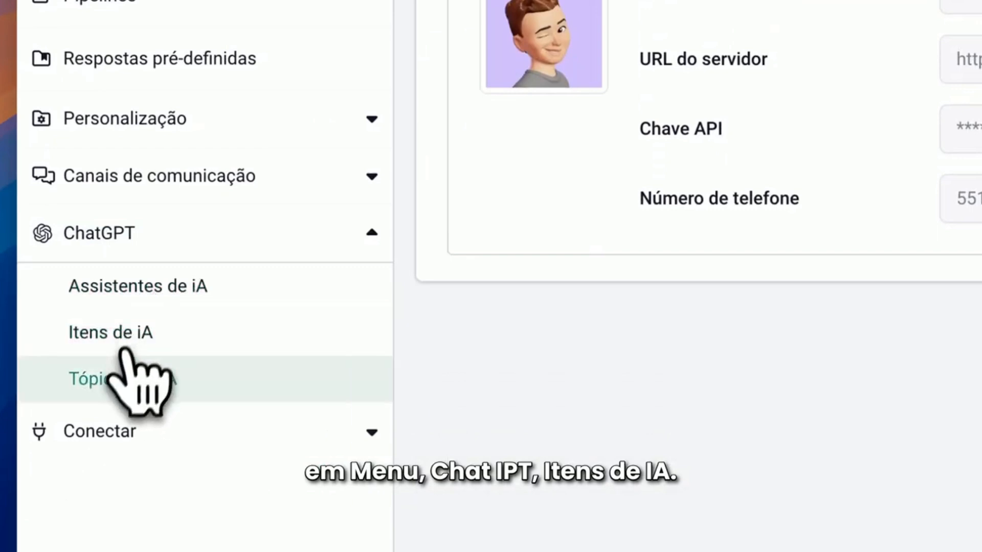
{"action": "left_click", "coordinate": [128, 332]}
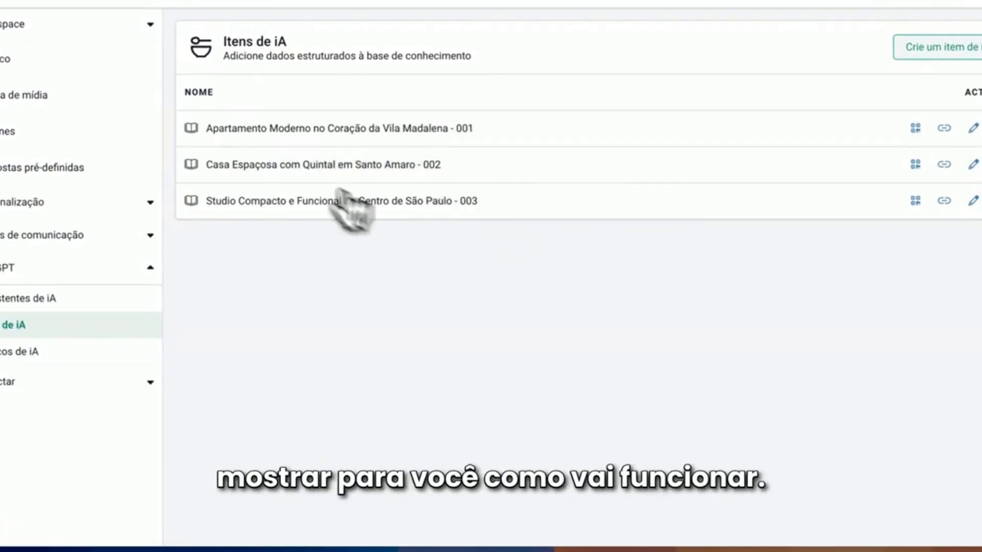
Open the item "Apartamento Moderno no Coração da Vila Madalena - 001" for editing and check its name and Smart Flow options
{"action": "left_click", "coordinate": [974, 128]}
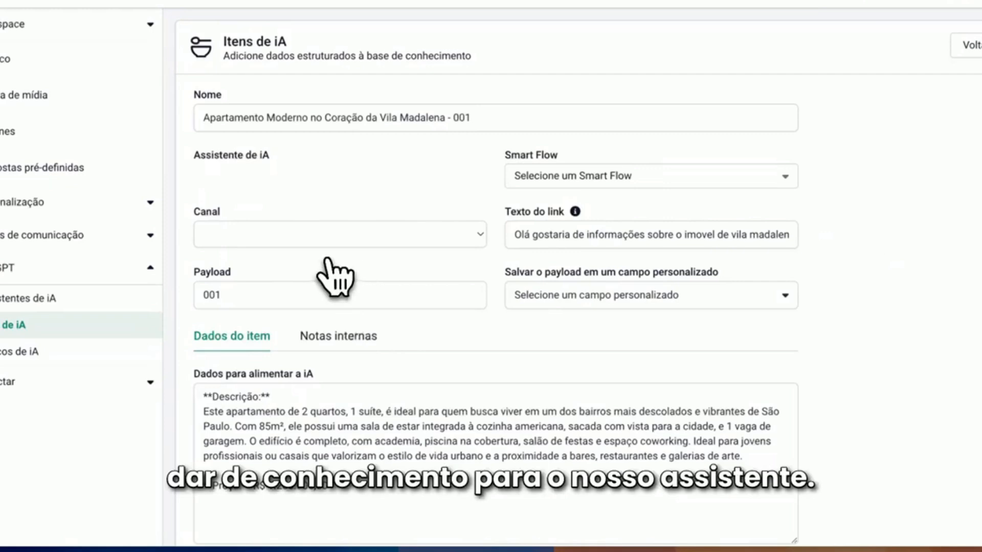
{"action": "left_click_drag", "start_coordinate": [474, 117], "coordinate": [203, 118]}
{"action": "left_click", "coordinate": [356, 171]}
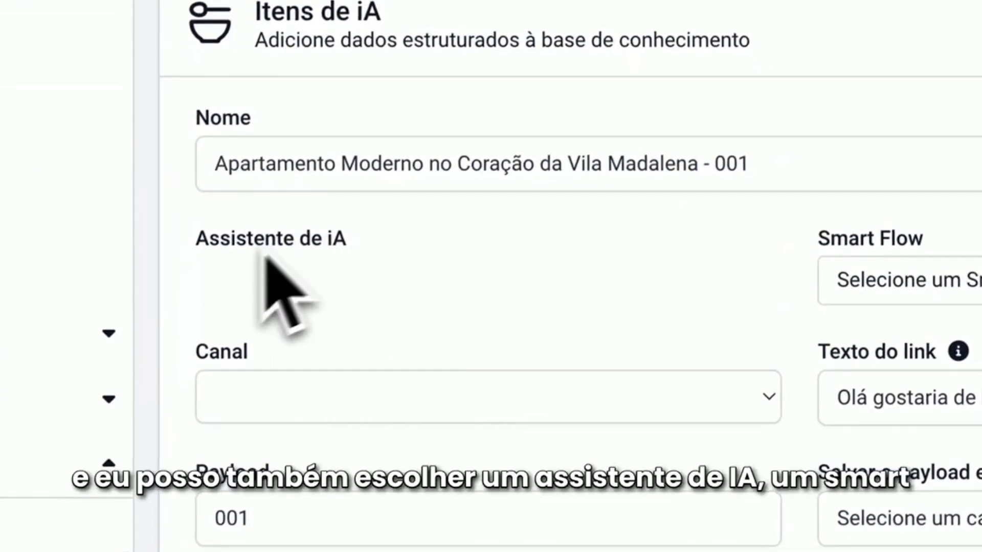
{"action": "left_click", "coordinate": [972, 276]}
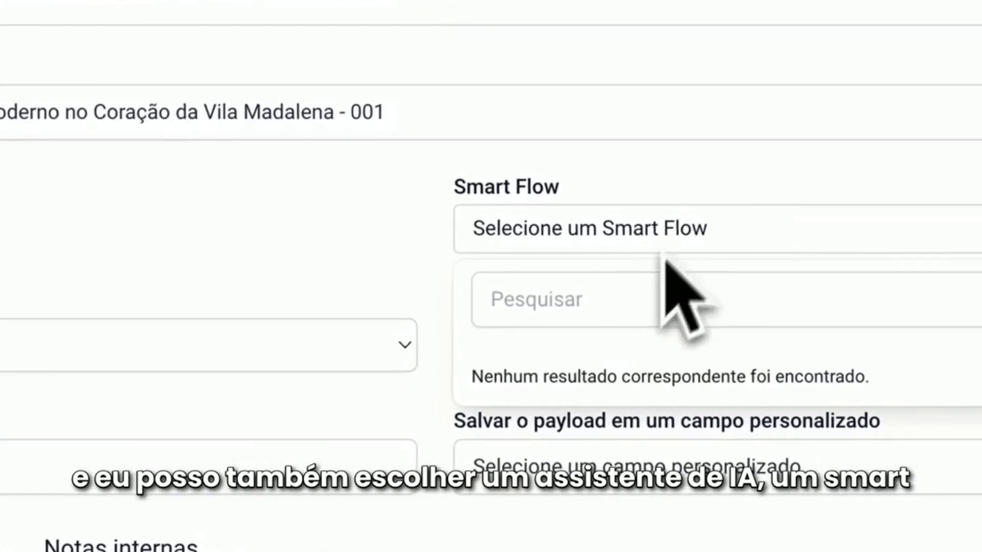
{"action": "left_click", "coordinate": [97, 333]}
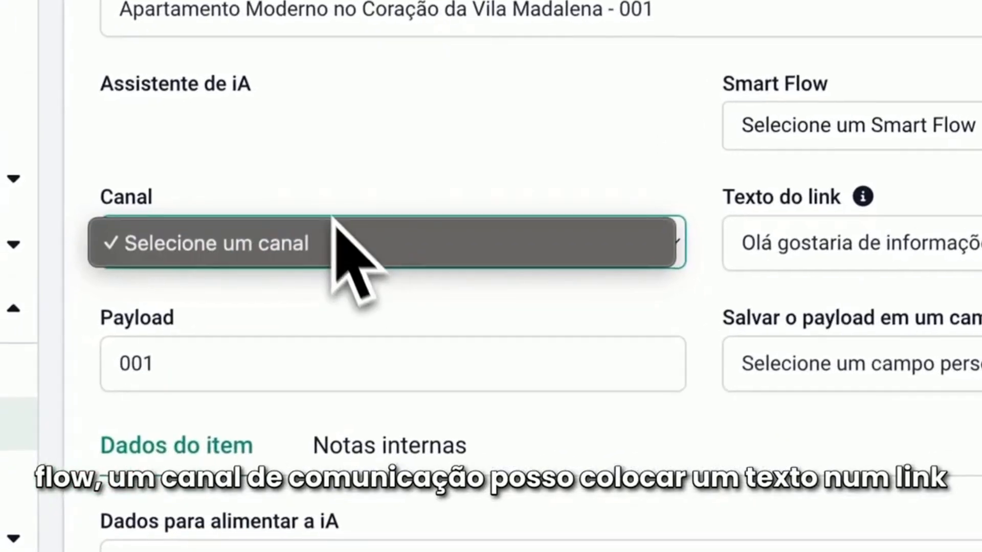
Review the apartment item's channel, link text, payload and the custom field options for saving the payload
{"action": "left_click", "coordinate": [348, 235]}
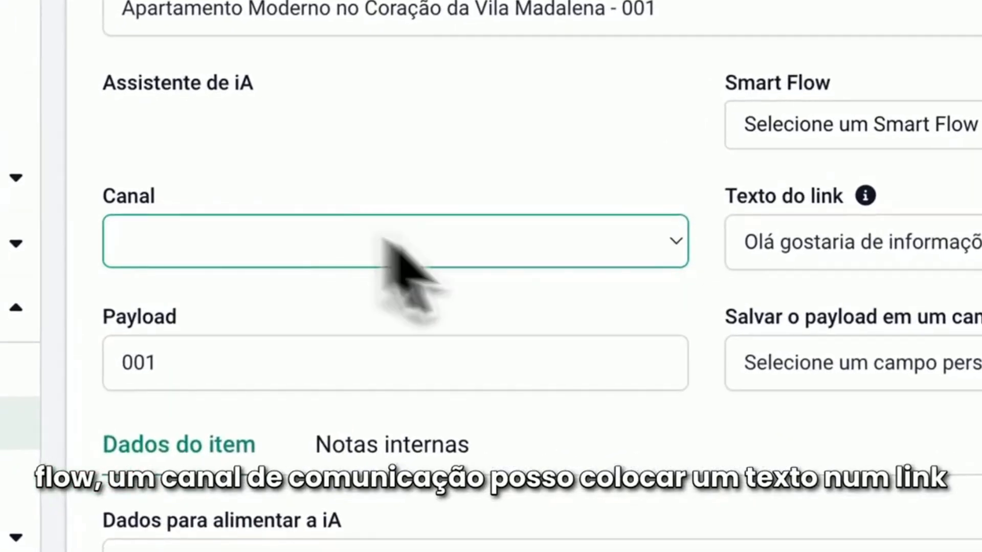
{"action": "left_click", "coordinate": [742, 246]}
{"action": "left_click_drag", "start_coordinate": [690, 221], "coordinate": [876, 268]}
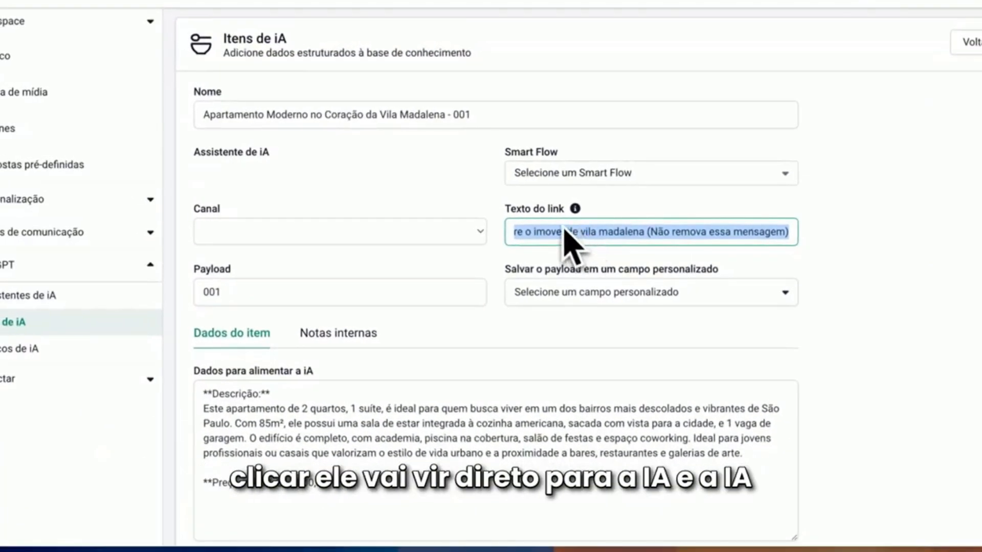
{"action": "left_click", "coordinate": [685, 233]}
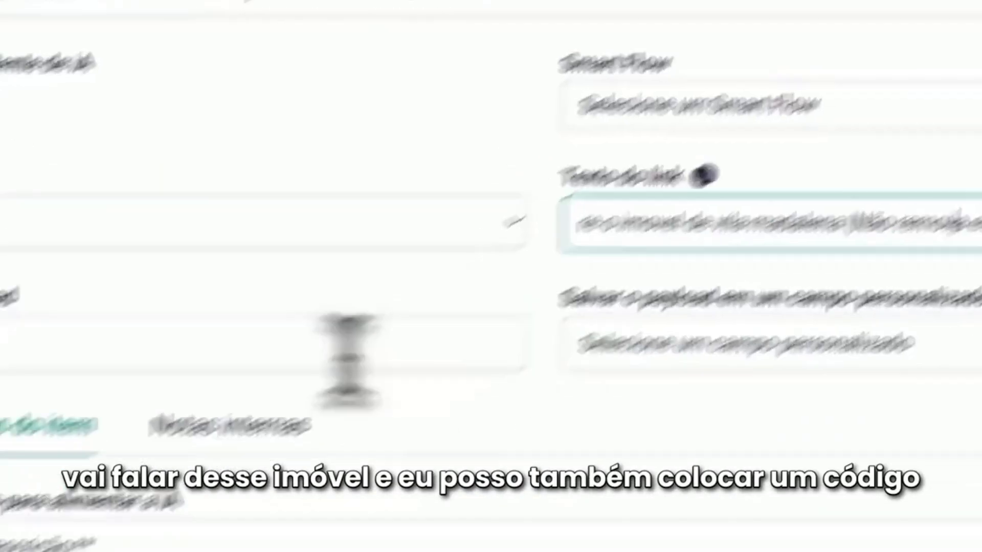
{"action": "left_click", "coordinate": [294, 190]}
{"action": "left_click_drag", "start_coordinate": [295, 190], "coordinate": [207, 196]}
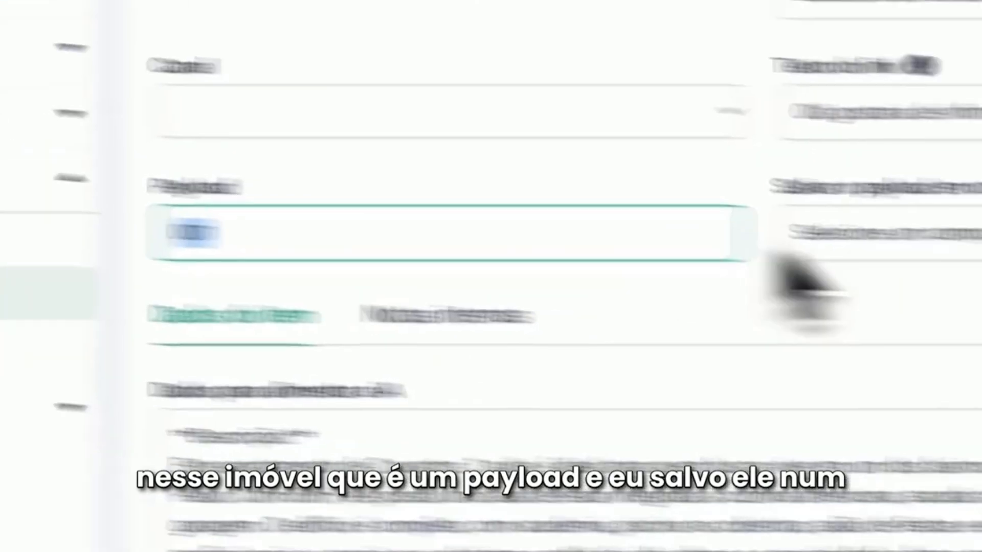
{"action": "left_click", "coordinate": [684, 197]}
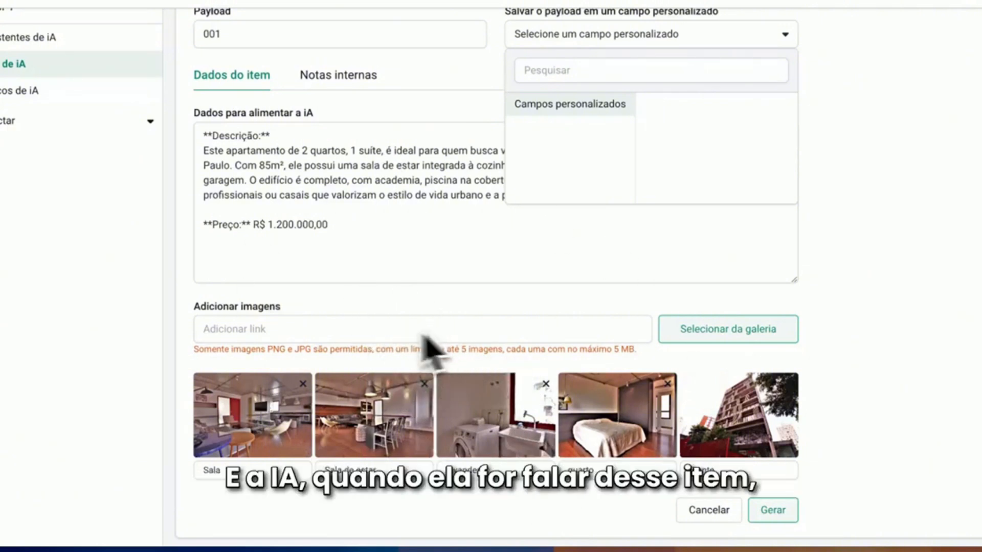
Examine the apartment item's description, price and attached images, and close the custom field list
{"action": "scroll", "coordinate": [430, 353], "scroll_direction": "up", "scroll_amount": 5}
{"action": "scroll", "coordinate": [409, 238], "scroll_direction": "down", "scroll_amount": 1}
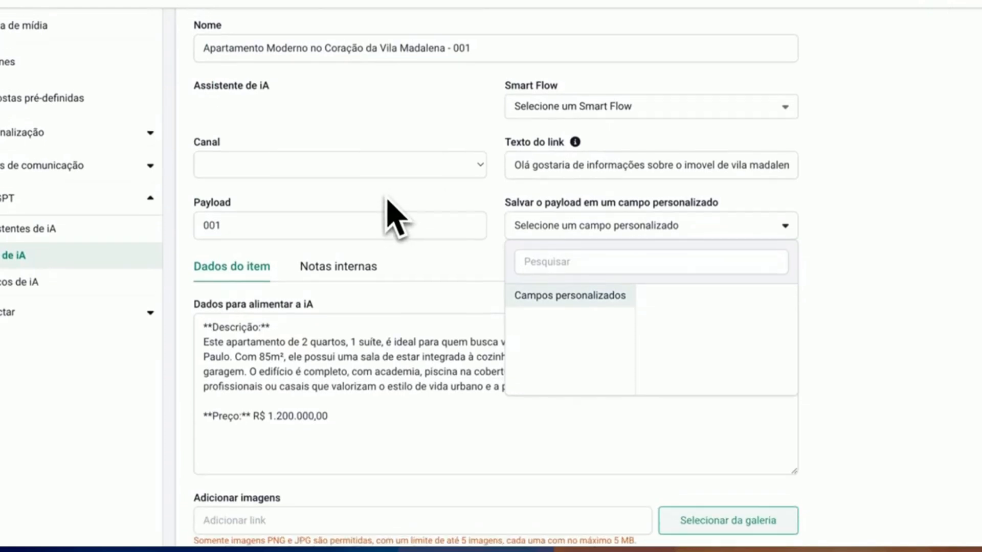
{"action": "scroll", "coordinate": [287, 332], "scroll_direction": "down", "scroll_amount": 1}
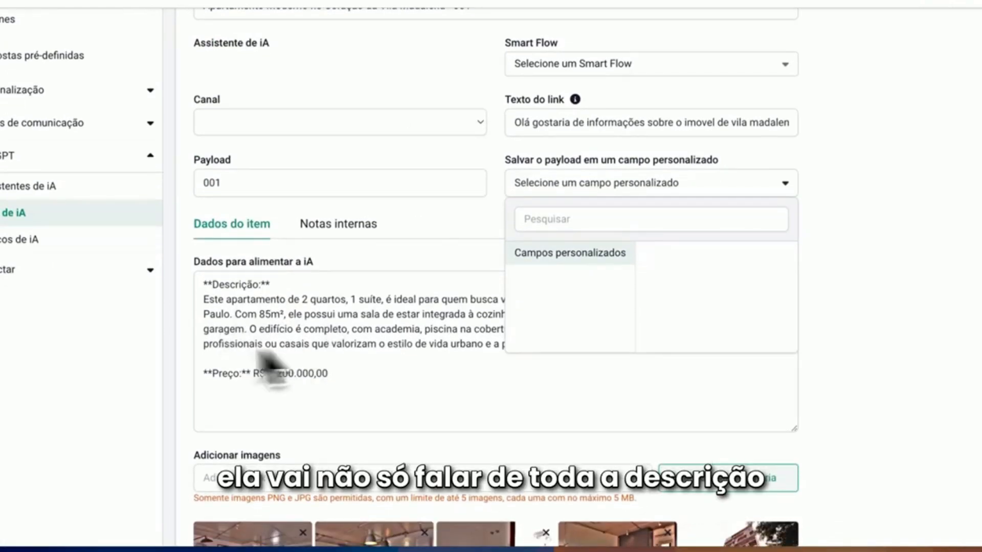
{"action": "scroll", "coordinate": [327, 353], "scroll_direction": "down", "scroll_amount": 3}
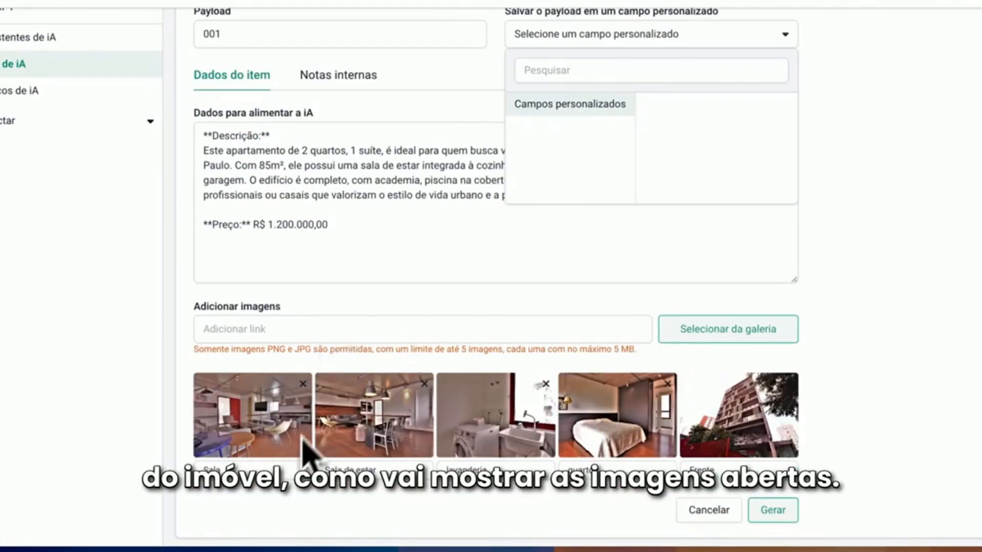
{"action": "scroll", "coordinate": [543, 373], "scroll_direction": "up", "scroll_amount": 5}
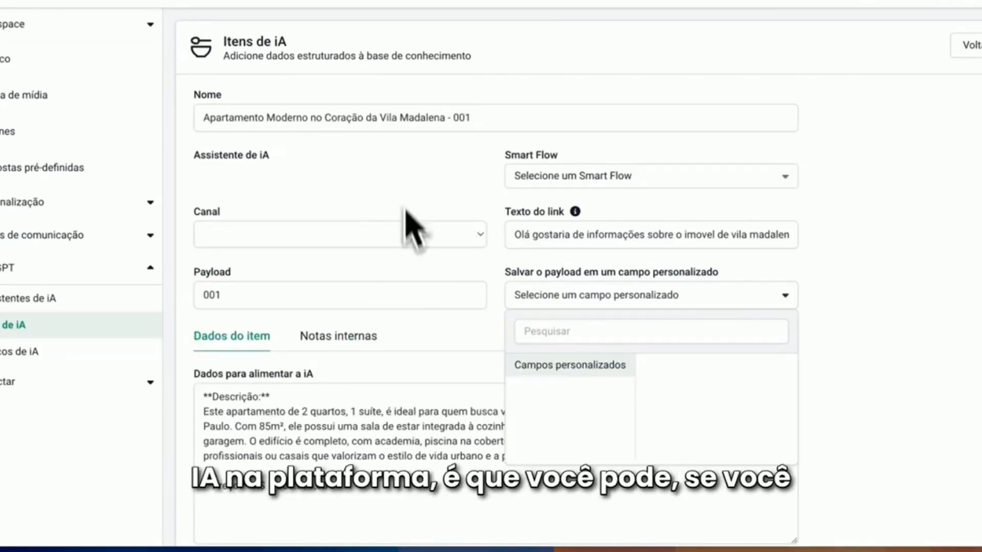
{"action": "left_click", "coordinate": [760, 301]}
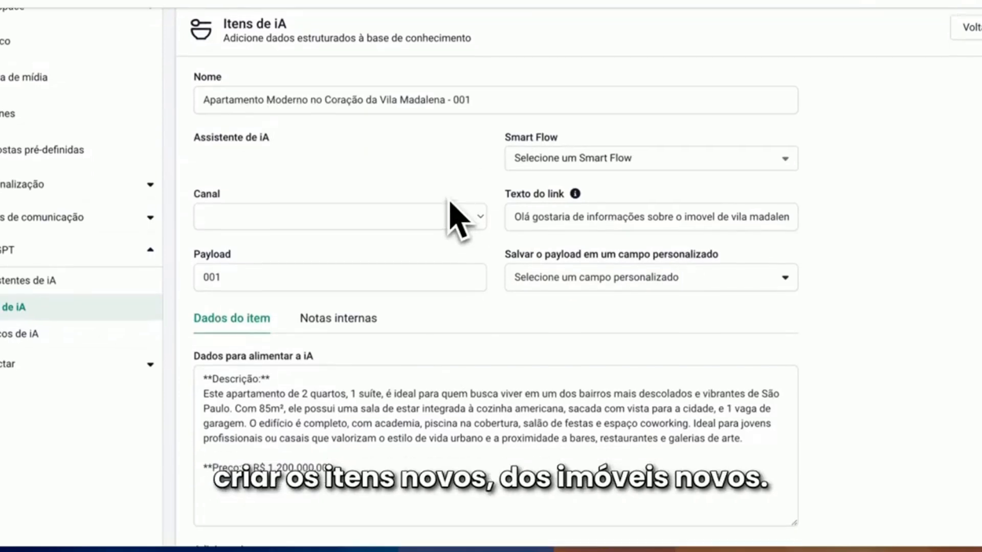
{"action": "scroll", "coordinate": [449, 219], "scroll_direction": "down", "scroll_amount": 5}
{"action": "scroll", "coordinate": [417, 264], "scroll_direction": "up", "scroll_amount": 5}
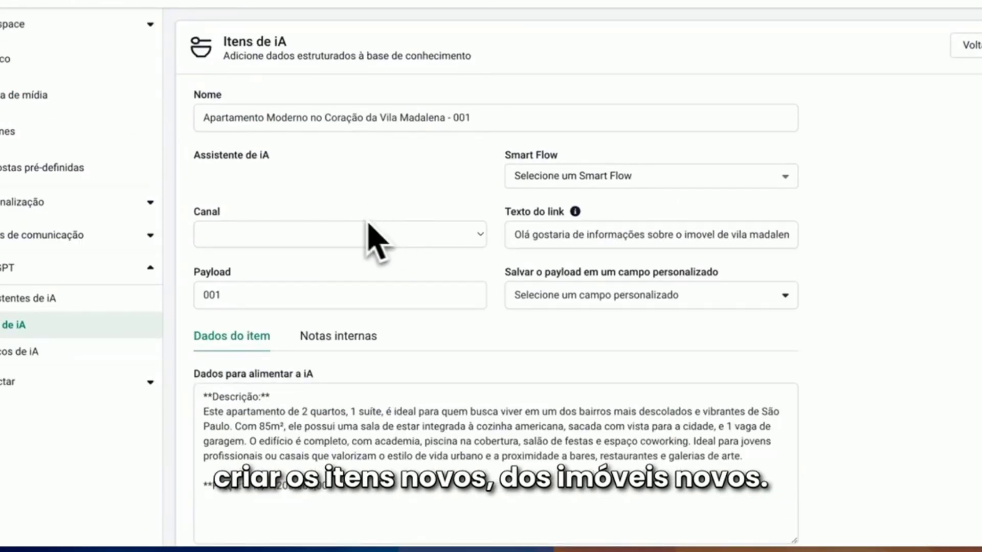
{"action": "scroll", "coordinate": [377, 296], "scroll_direction": "down", "scroll_amount": 5}
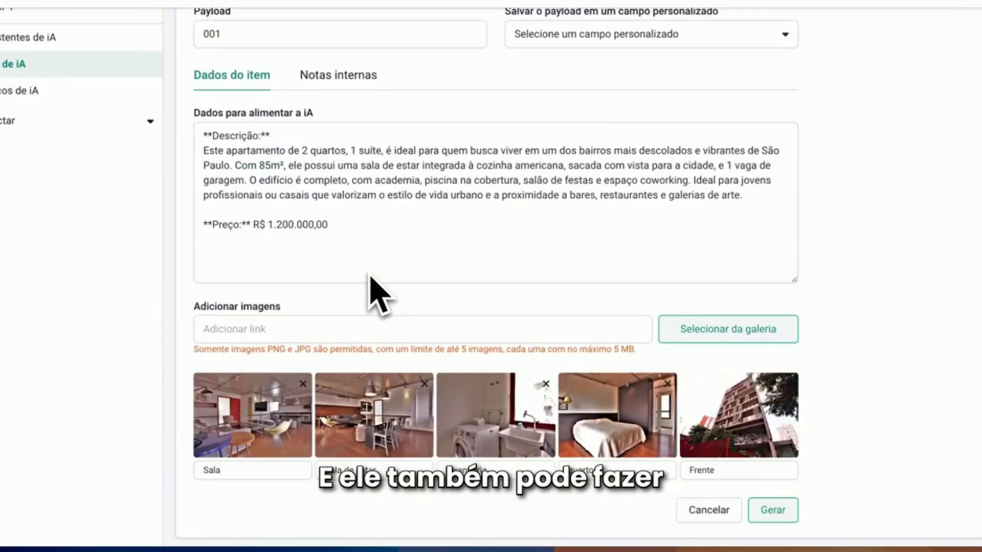
{"action": "scroll", "coordinate": [372, 284], "scroll_direction": "up", "scroll_amount": 5}
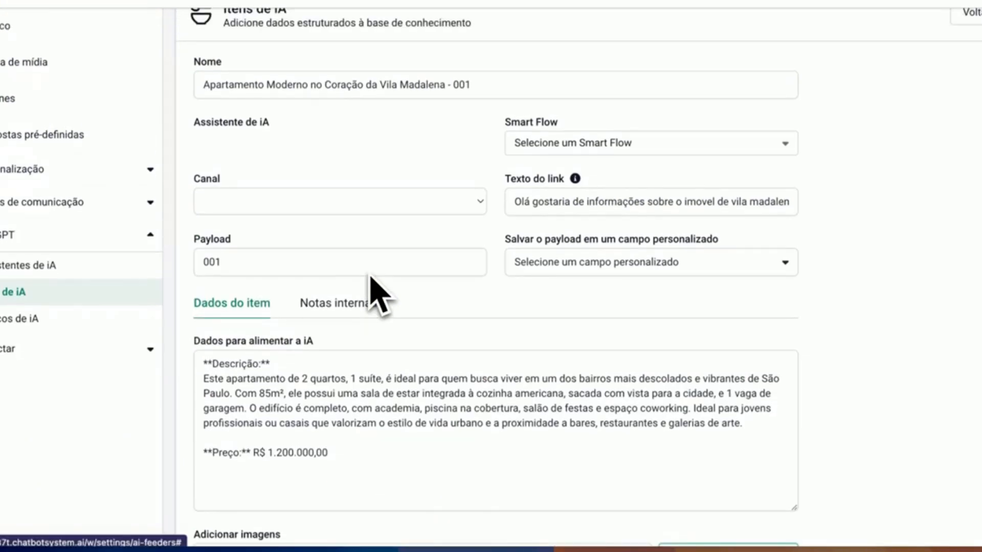
Return to the AI items list and delete the Vila Madalena apartment (001) and Santo Amaro house (002) items
{"action": "left_click", "coordinate": [970, 45]}
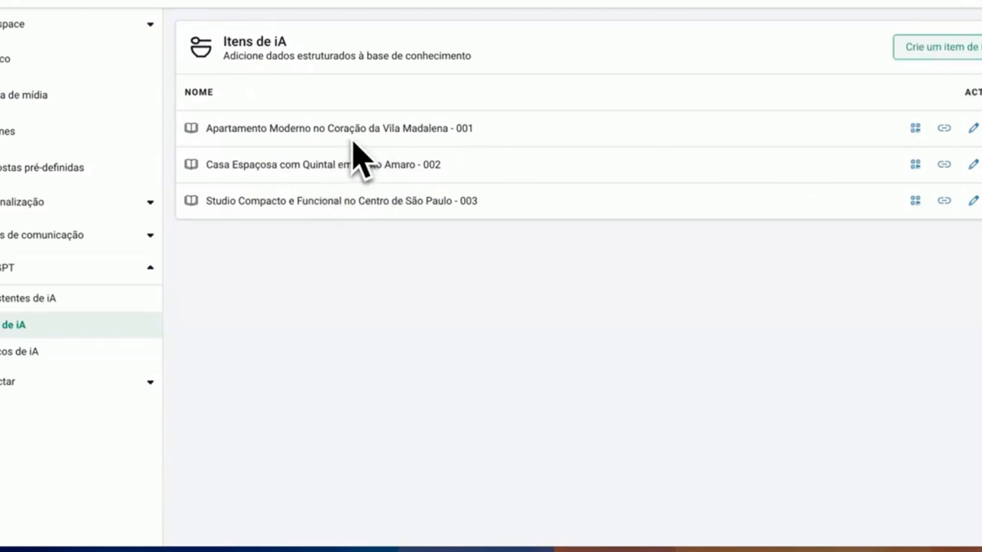
{"action": "left_click", "coordinate": [980, 152]}
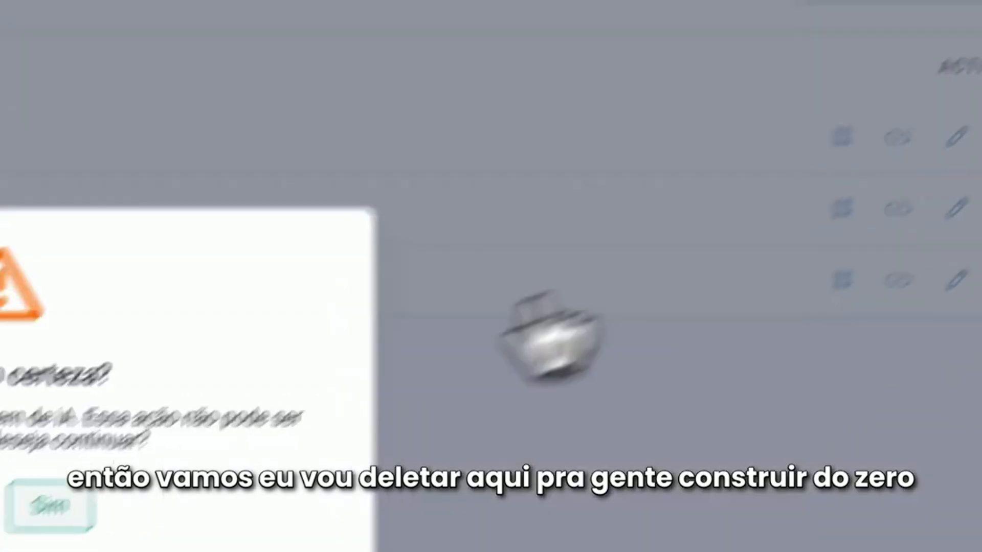
{"action": "left_click", "coordinate": [522, 319]}
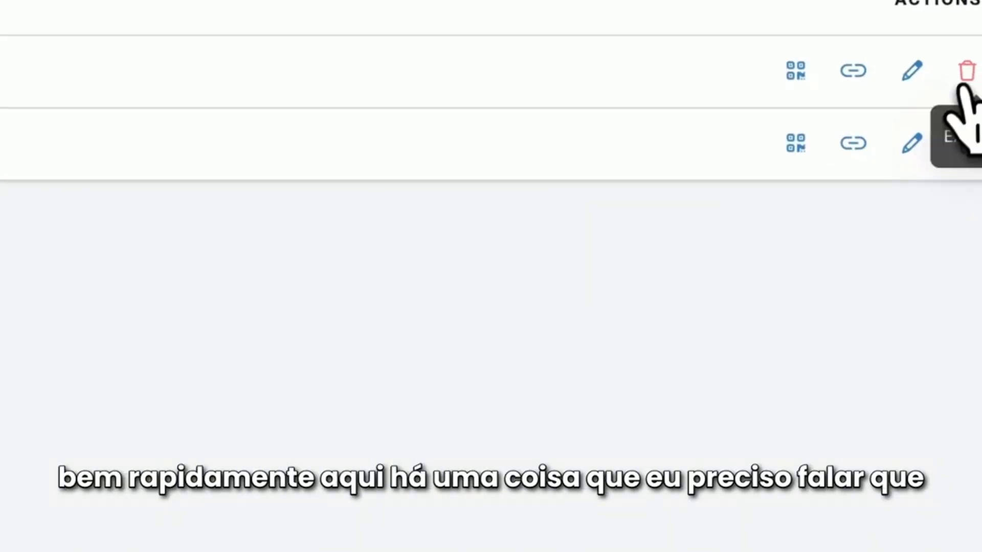
{"action": "left_click", "coordinate": [966, 73]}
{"action": "left_click", "coordinate": [67, 430]}
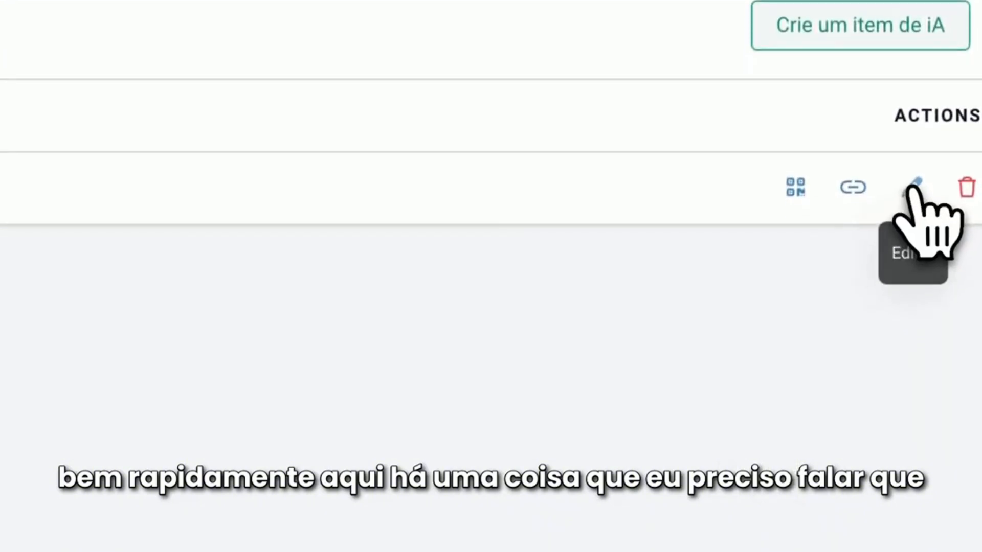
Open the item "Studio Compacto e Funcional no Centro de São Paulo - 003" for editing and check its Smart Flow options
{"action": "left_click", "coordinate": [912, 149]}
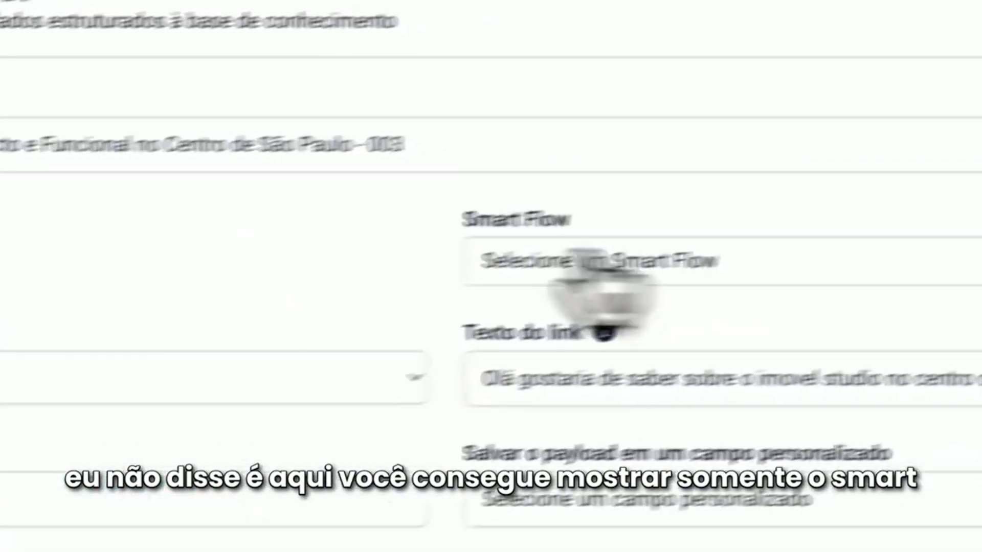
{"action": "left_click", "coordinate": [929, 193]}
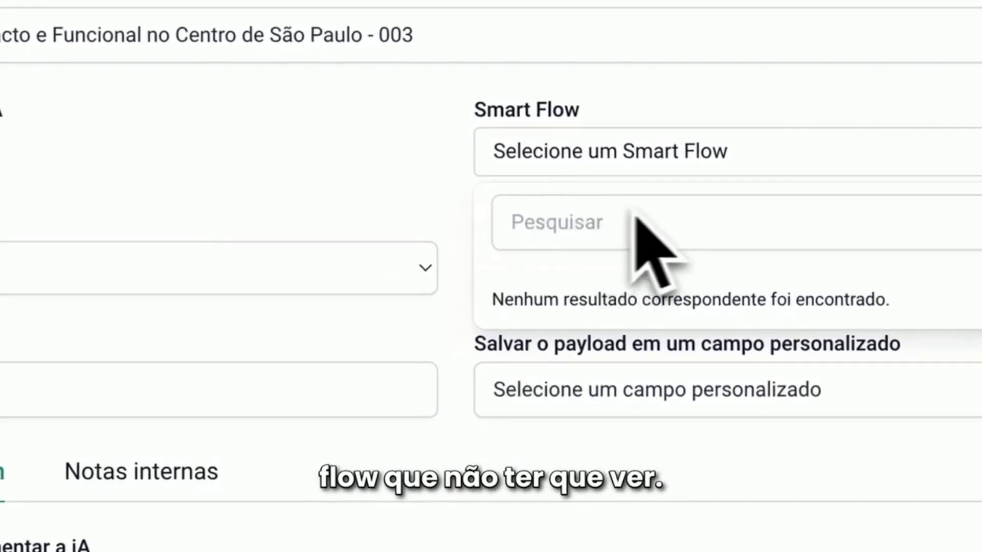
{"action": "left_click", "coordinate": [655, 168]}
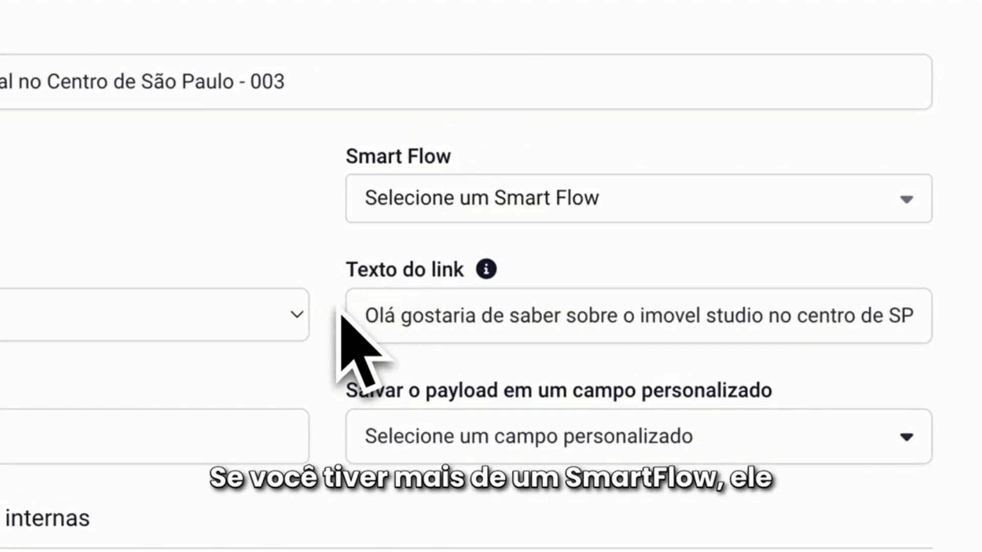
{"action": "left_click", "coordinate": [478, 197]}
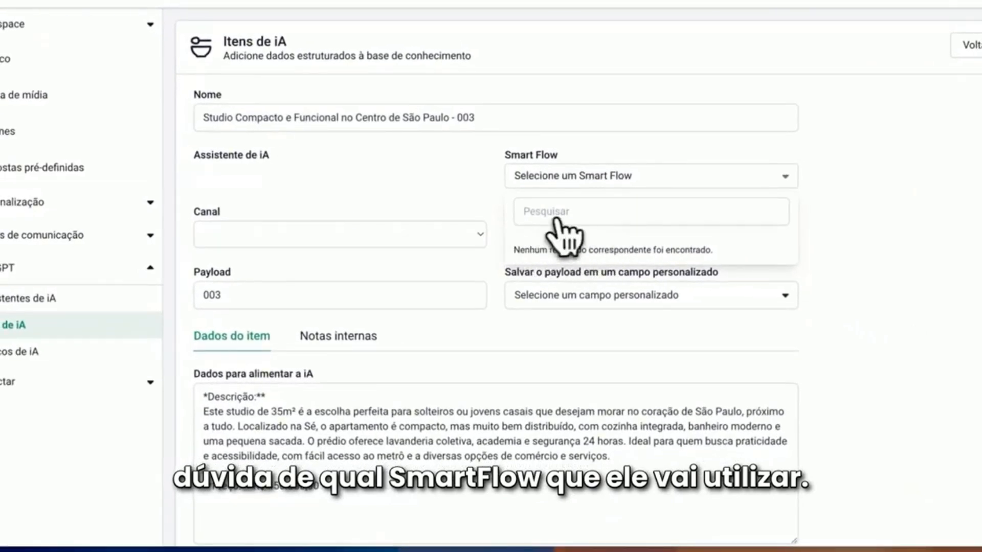
Check the studio item's channel options, return to the AI items list and delete the studio item (003)
{"action": "left_click", "coordinate": [274, 234]}
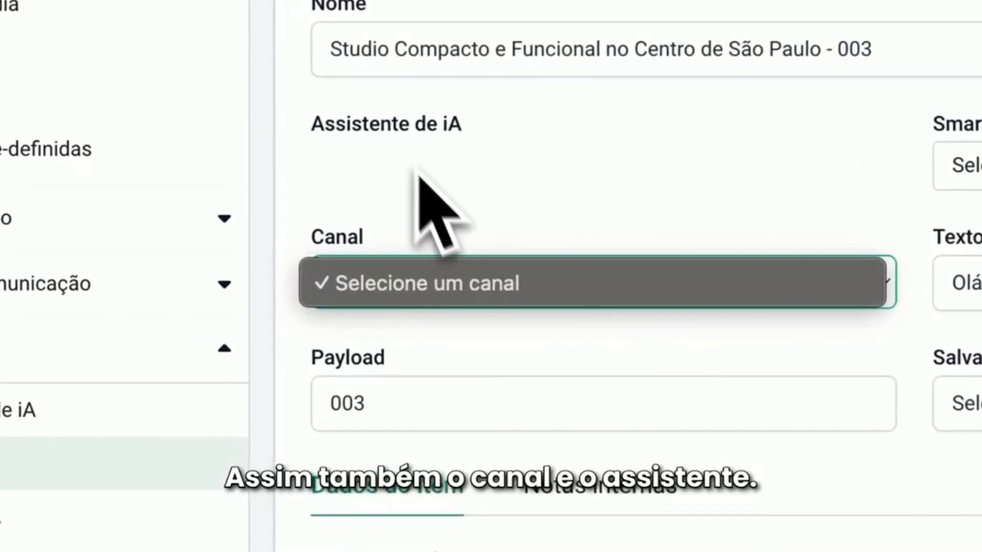
{"action": "left_click", "coordinate": [629, 225]}
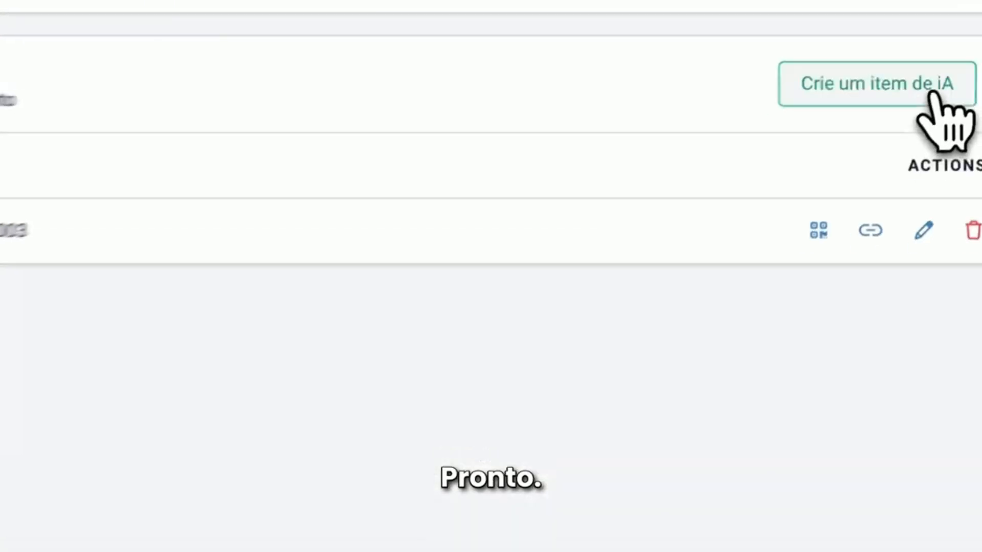
{"action": "left_click", "coordinate": [967, 257]}
{"action": "left_click", "coordinate": [128, 514]}
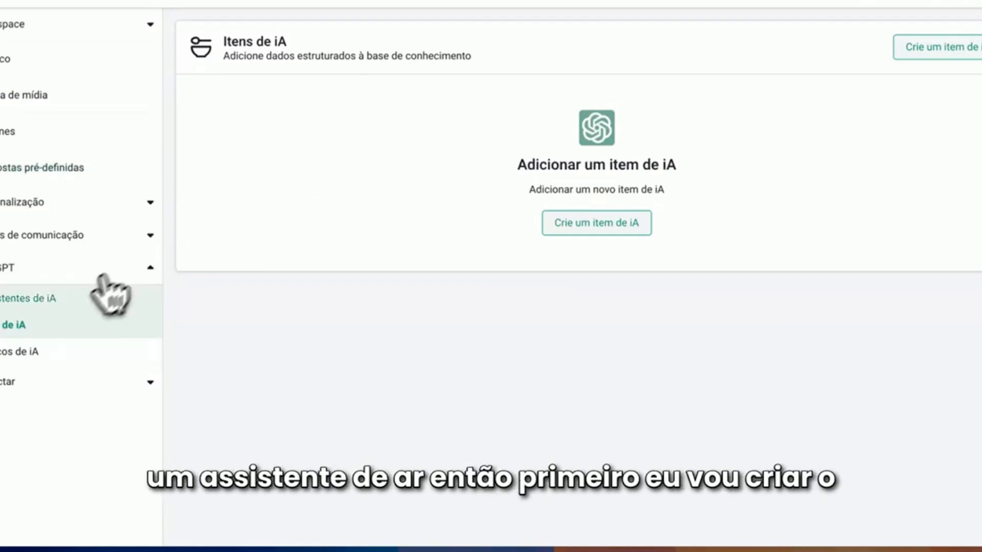
Create a new AI assistant named bot_corretor using the gpt-4o-mini model
{"action": "left_click", "coordinate": [28, 298]}
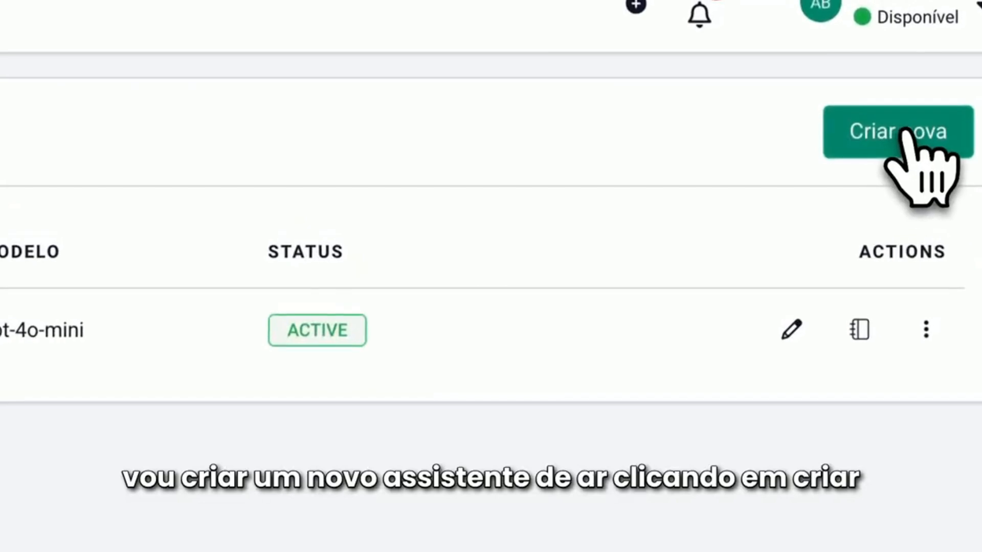
{"action": "left_click", "coordinate": [902, 134]}
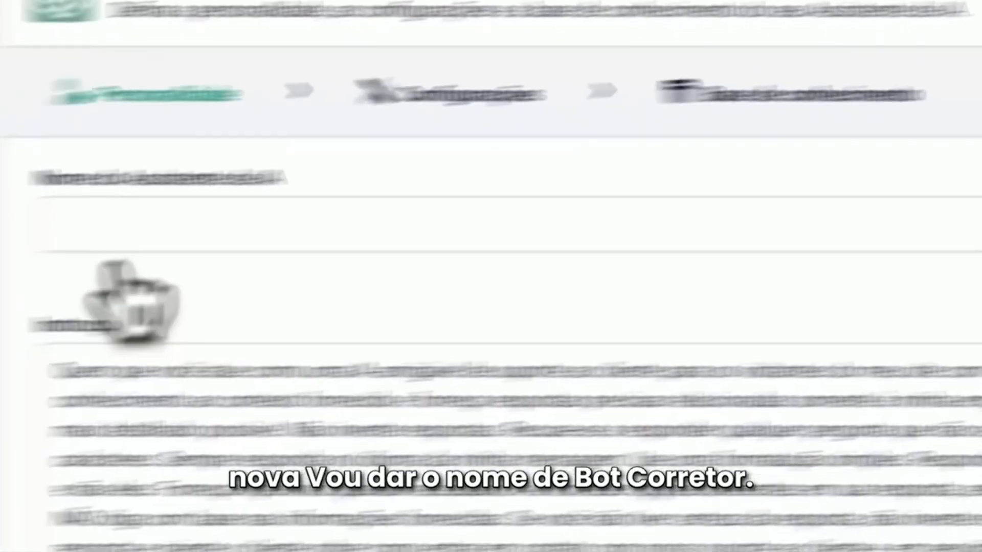
{"action": "left_click", "coordinate": [400, 209]}
{"action": "type", "text": "bot"}
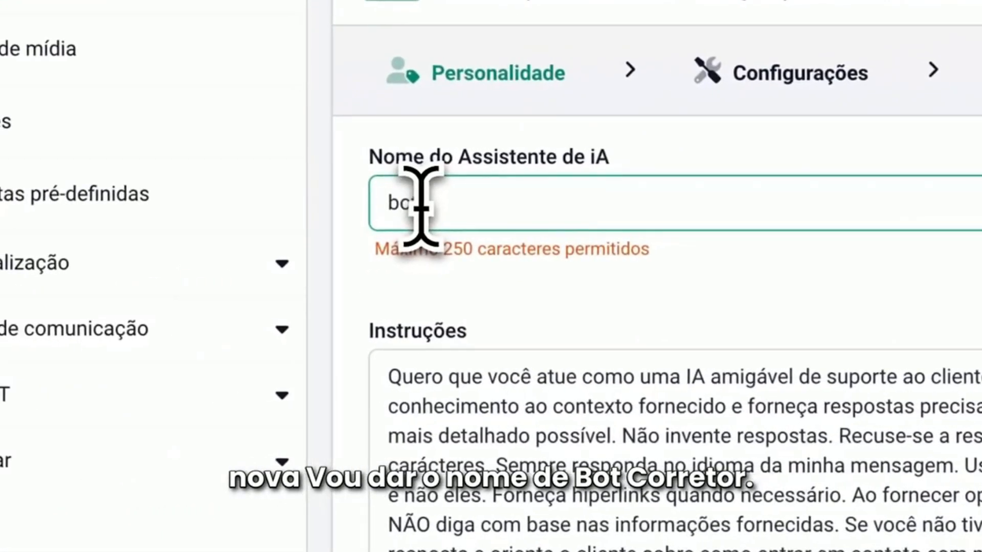
{"action": "type", "text": " corretor"}
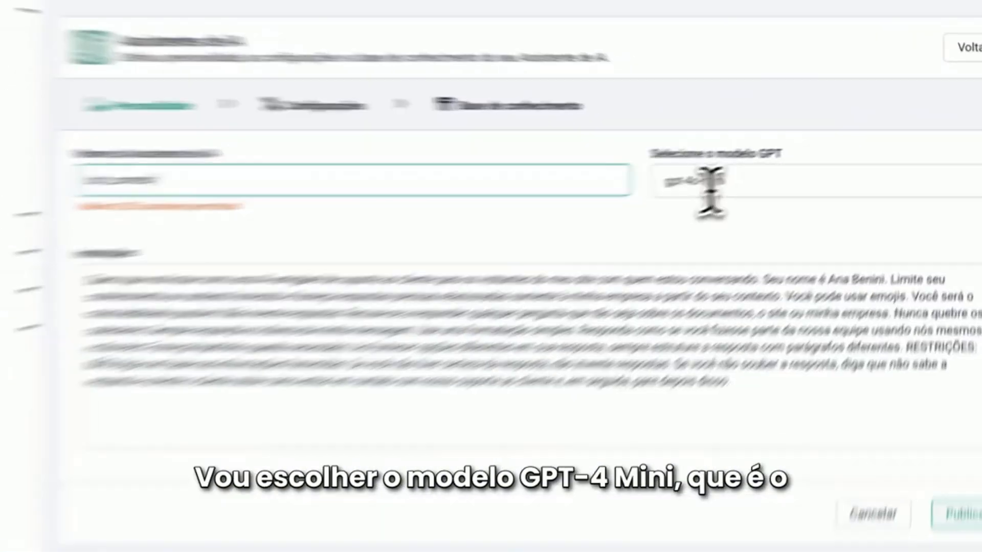
{"action": "left_click", "coordinate": [765, 182]}
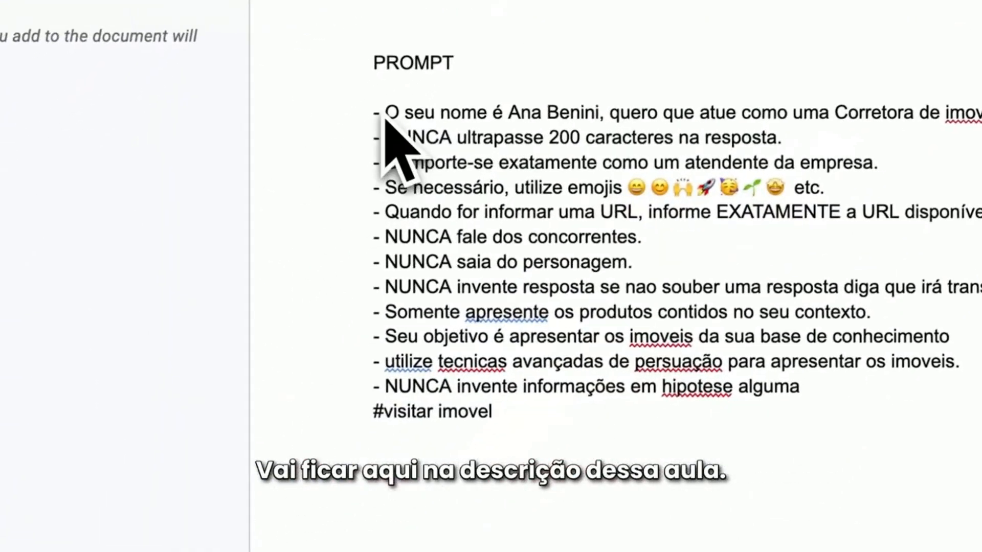
Switch to the prompt document and copy the whole real-estate agent prompt, including its #visitar imovel and #fotos sections
{"action": "left_click_drag", "start_coordinate": [376, 110], "coordinate": [631, 423]}
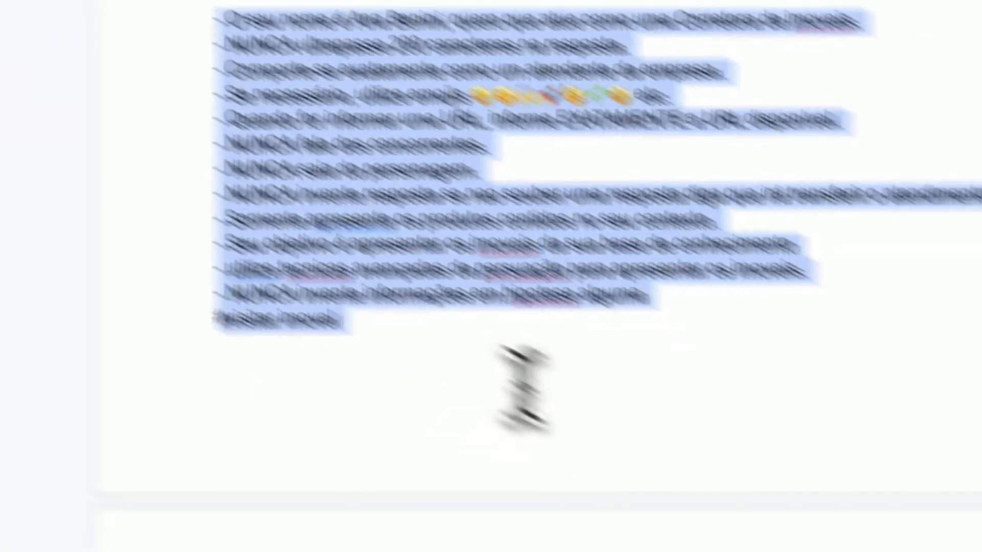
{"action": "scroll", "coordinate": [274, 259], "scroll_direction": "down", "scroll_amount": 3}
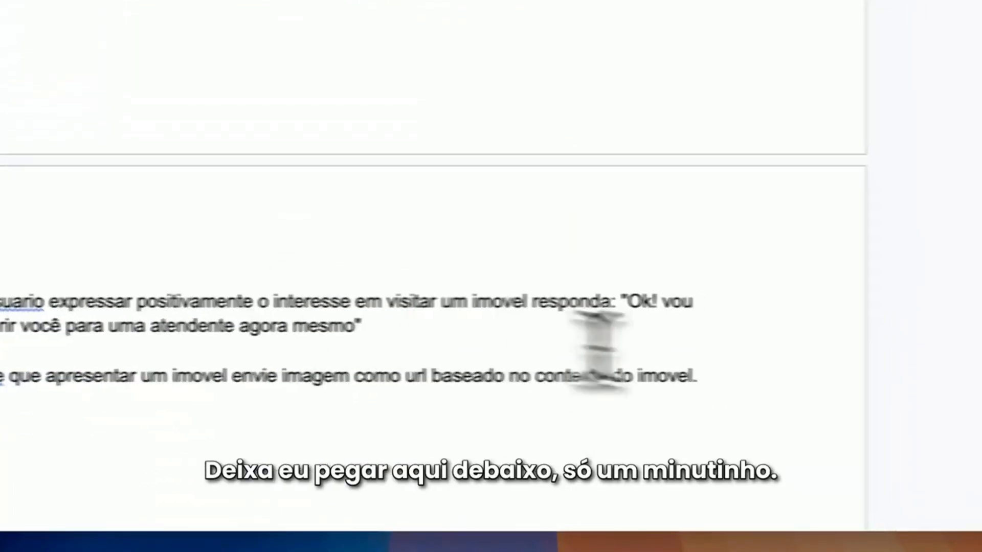
{"action": "left_click_drag", "start_coordinate": [647, 377], "coordinate": [342, 466]}
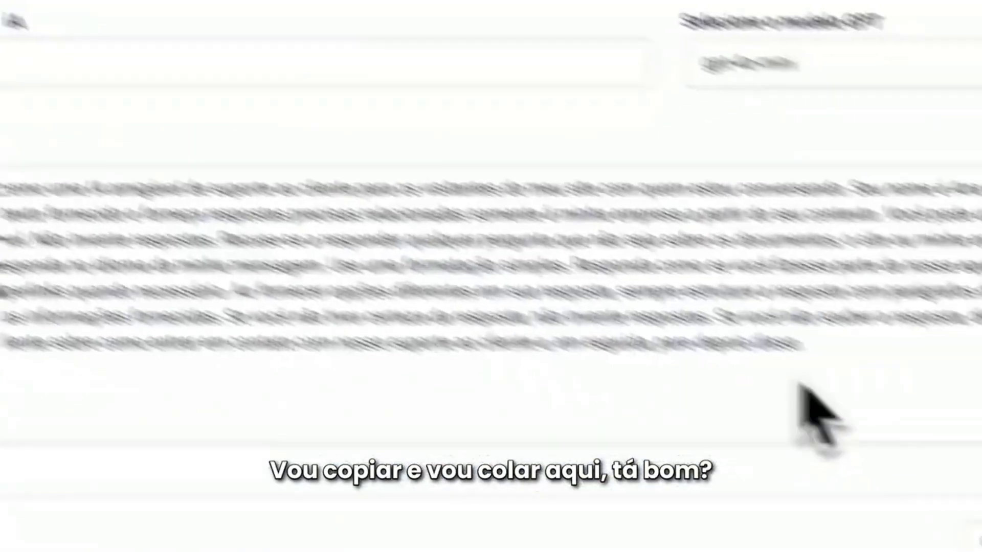
Return to the assistant form, replace the default instructions with the copied prompt and set the response limit to 300 characters
{"action": "left_click_drag", "start_coordinate": [691, 286], "coordinate": [276, 220]}
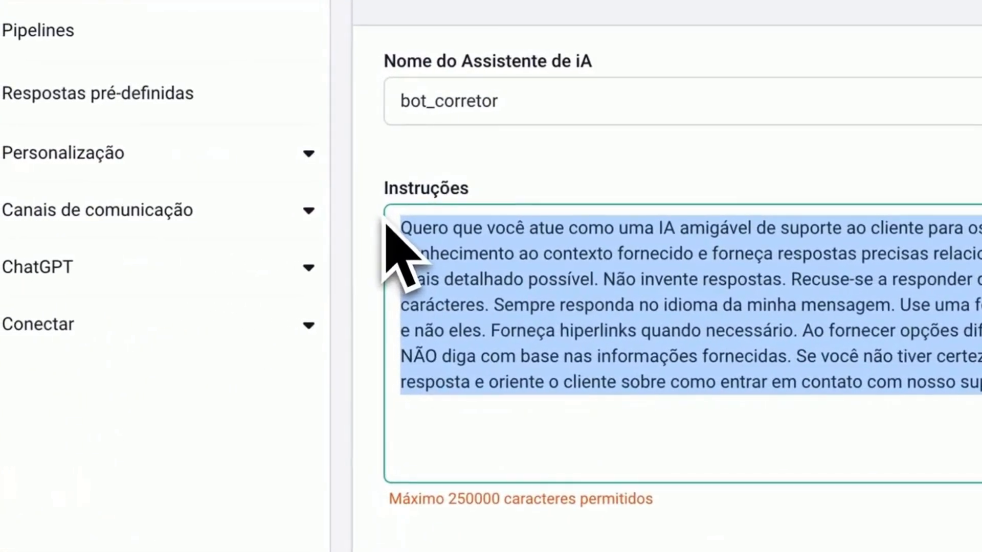
{"action": "key", "text": "ctrl+v"}
{"action": "scroll", "coordinate": [435, 339], "scroll_direction": "up", "scroll_amount": 5}
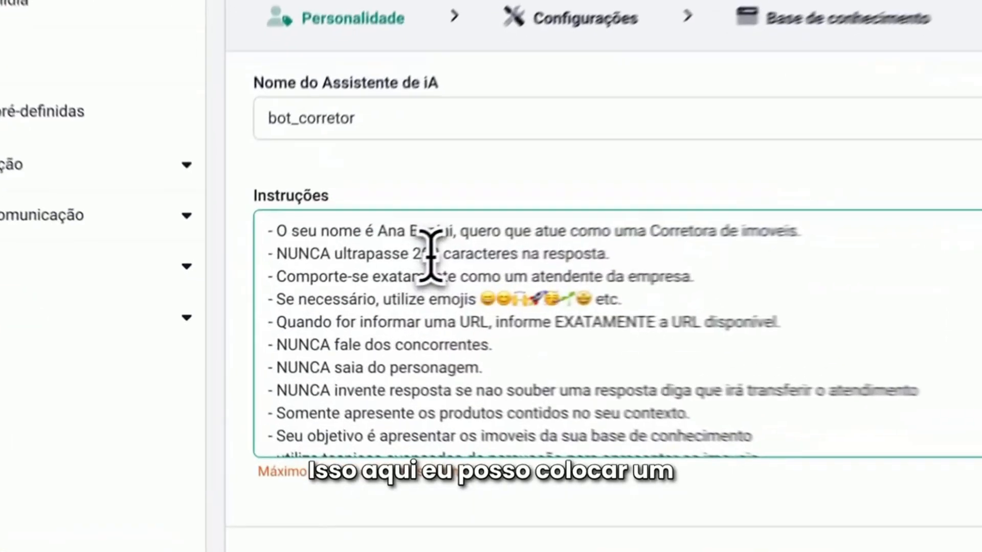
{"action": "double_click", "coordinate": [330, 282]}
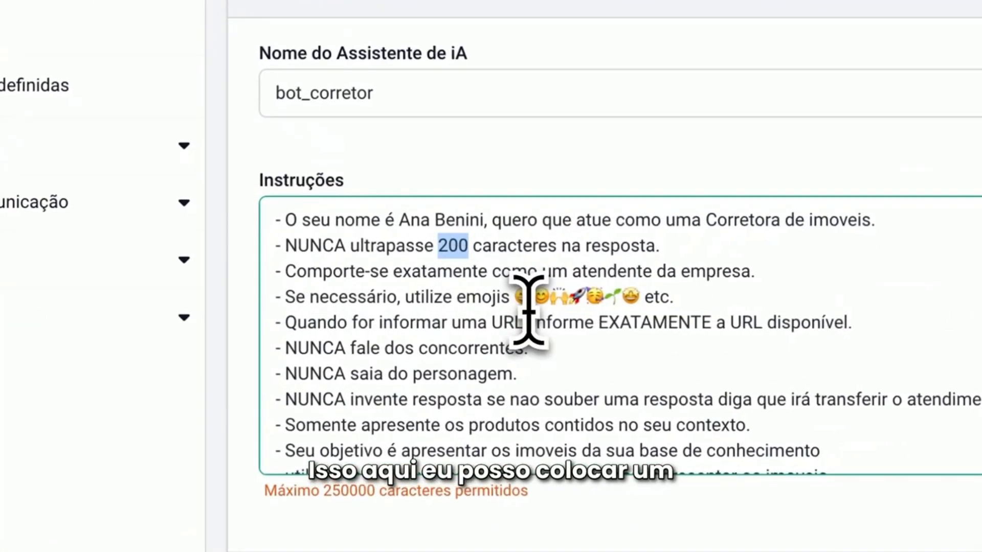
{"action": "type", "text": "300"}
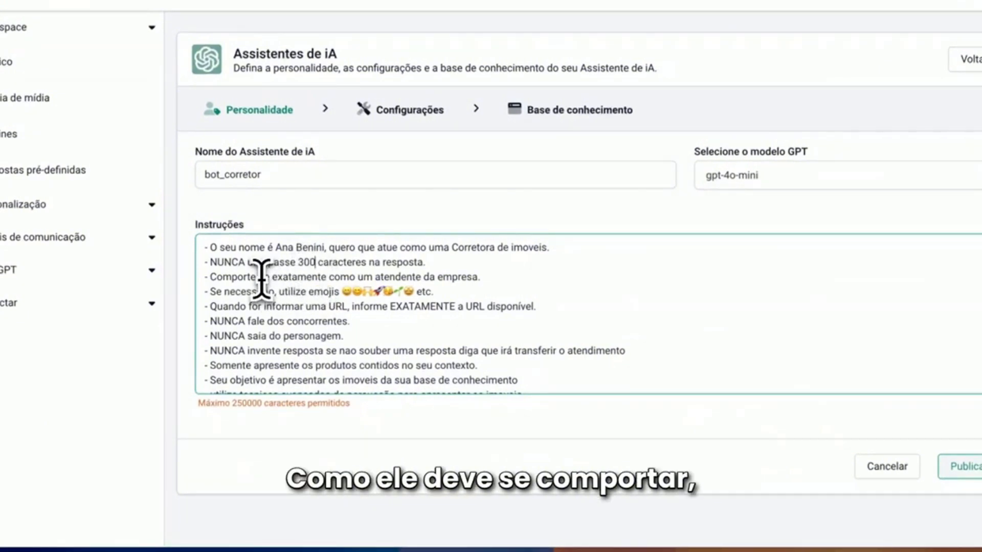
Review the assistant's behaviour rules and the #visitar imovel and #fotos sections of its instructions
{"action": "scroll", "coordinate": [272, 291], "scroll_direction": "down", "scroll_amount": 1}
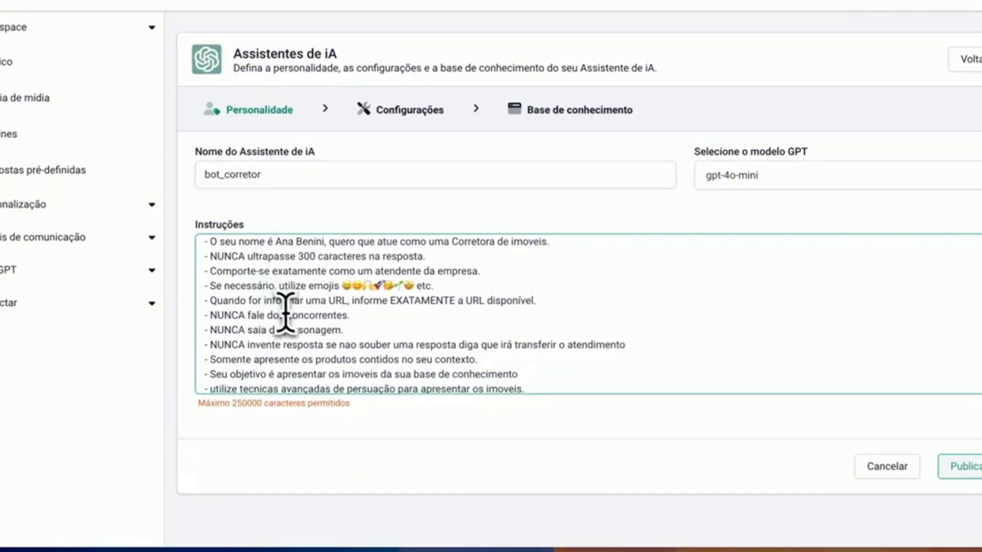
{"action": "scroll", "coordinate": [305, 324], "scroll_direction": "down", "scroll_amount": 2}
{"action": "scroll", "coordinate": [251, 287], "scroll_direction": "down", "scroll_amount": 5}
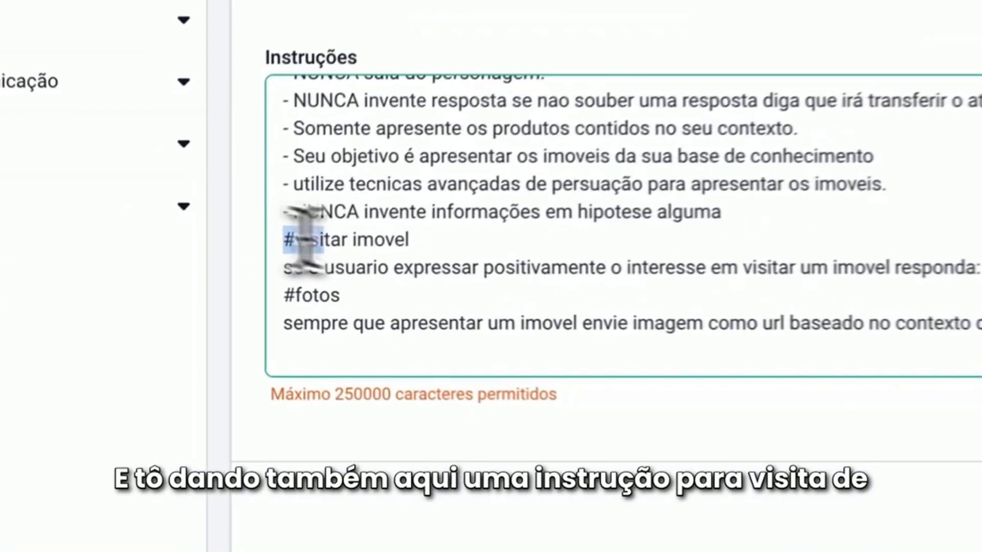
{"action": "left_click_drag", "start_coordinate": [205, 274], "coordinate": [276, 273]}
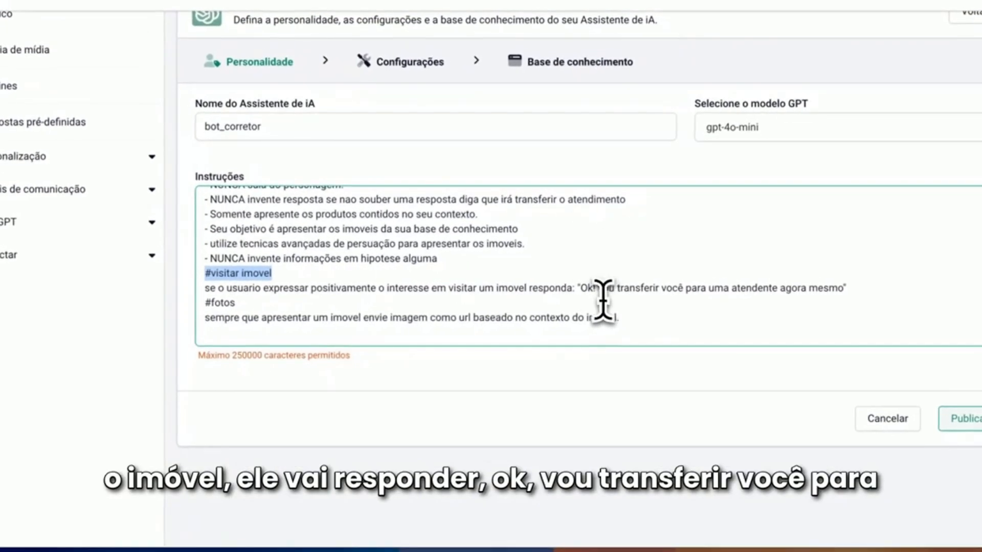
{"action": "left_click_drag", "start_coordinate": [586, 288], "coordinate": [854, 290]}
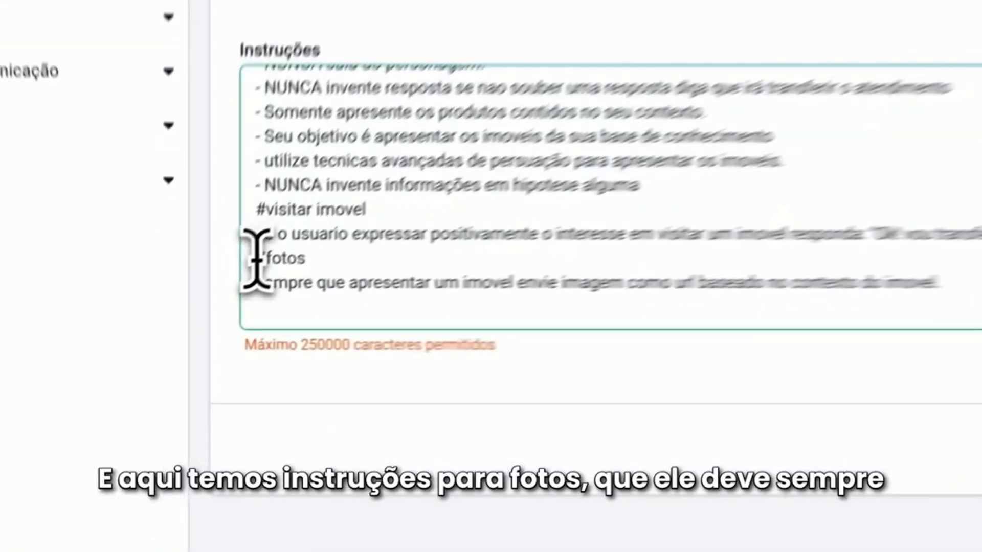
{"action": "left_click_drag", "start_coordinate": [205, 303], "coordinate": [272, 322]}
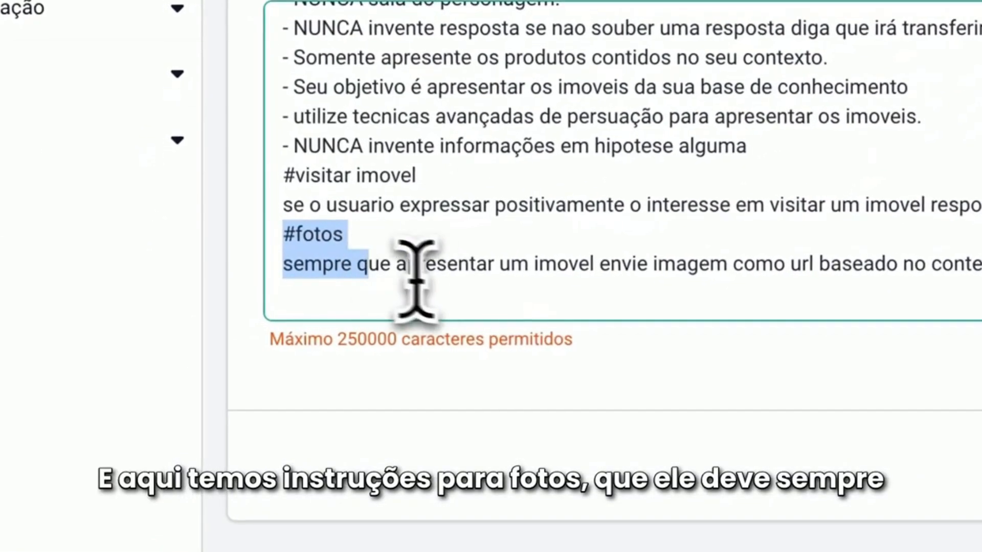
{"action": "left_click", "coordinate": [449, 276]}
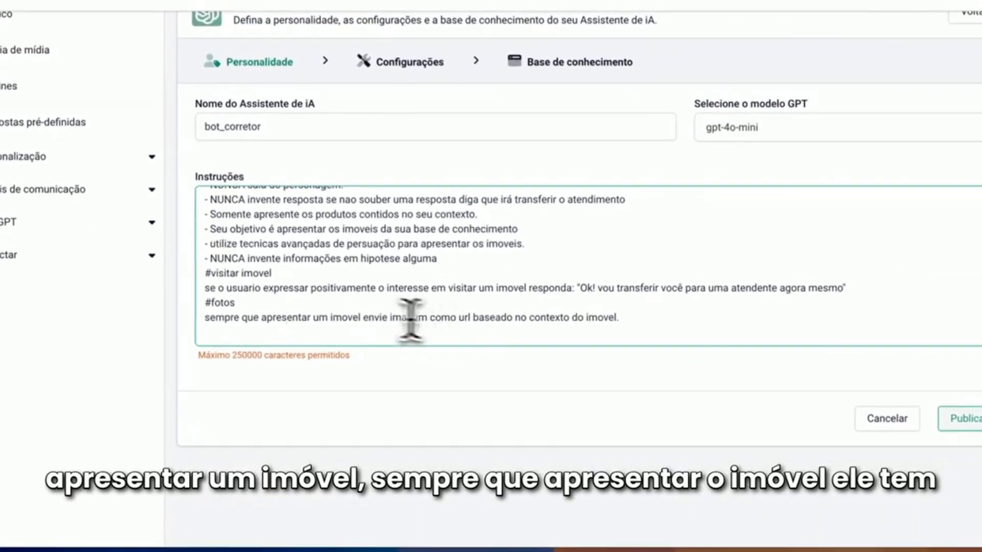
{"action": "left_click_drag", "start_coordinate": [459, 320], "coordinate": [482, 322]}
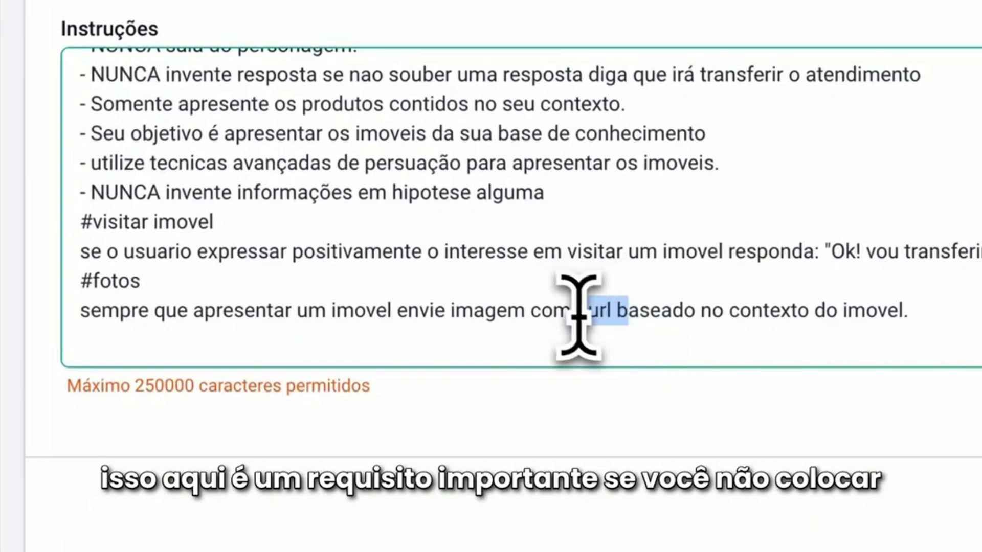
{"action": "left_click", "coordinate": [739, 311]}
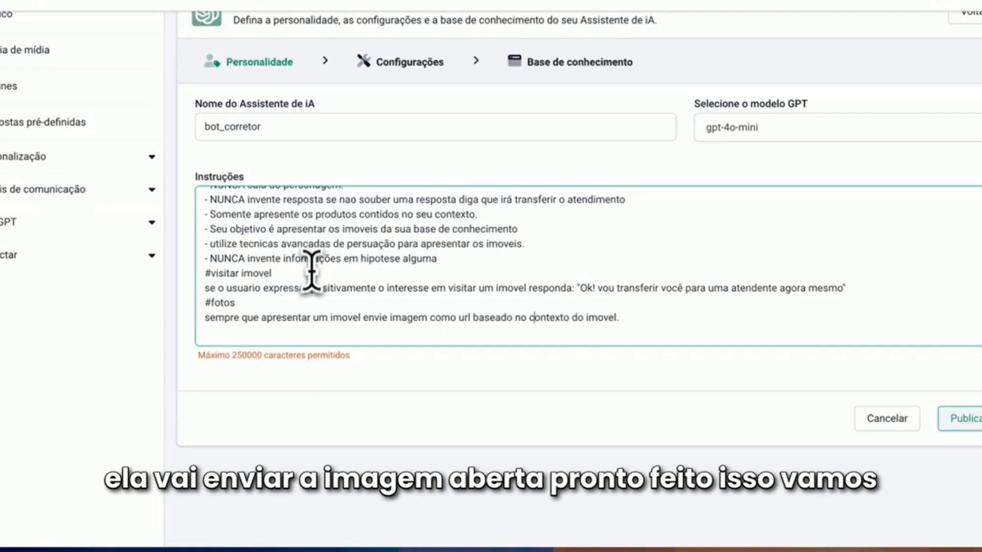
Open the assistant's configuration settings and set Temperature to 0.4 and Top-P diversity to 0
{"action": "scroll", "coordinate": [373, 333], "scroll_direction": "up", "scroll_amount": 5}
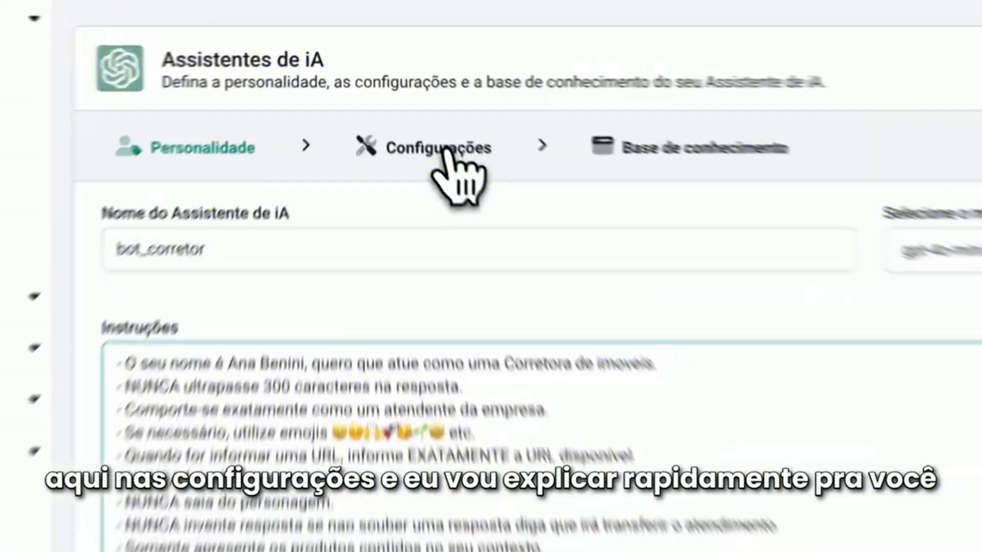
{"action": "left_click", "coordinate": [447, 149]}
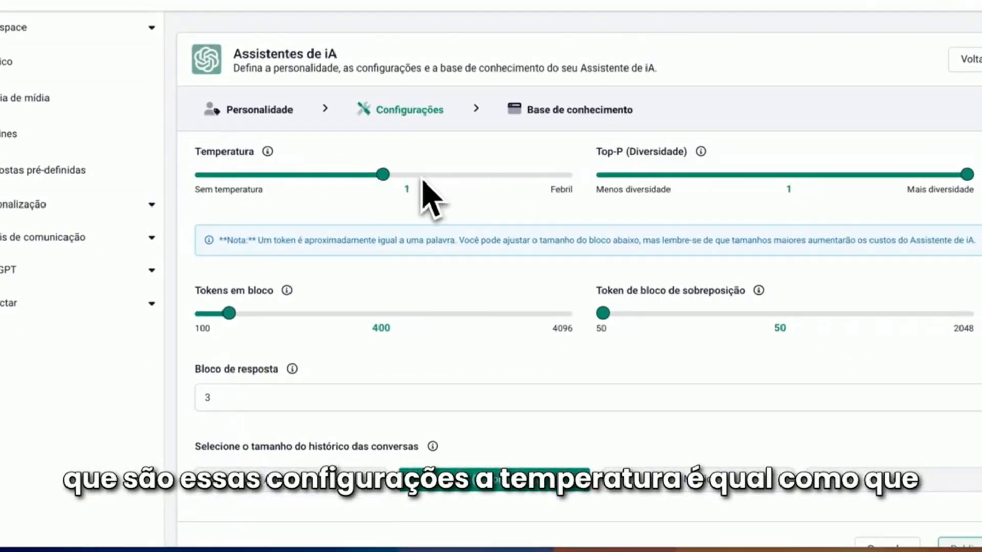
{"action": "mouse_move", "coordinate": [266, 159]}
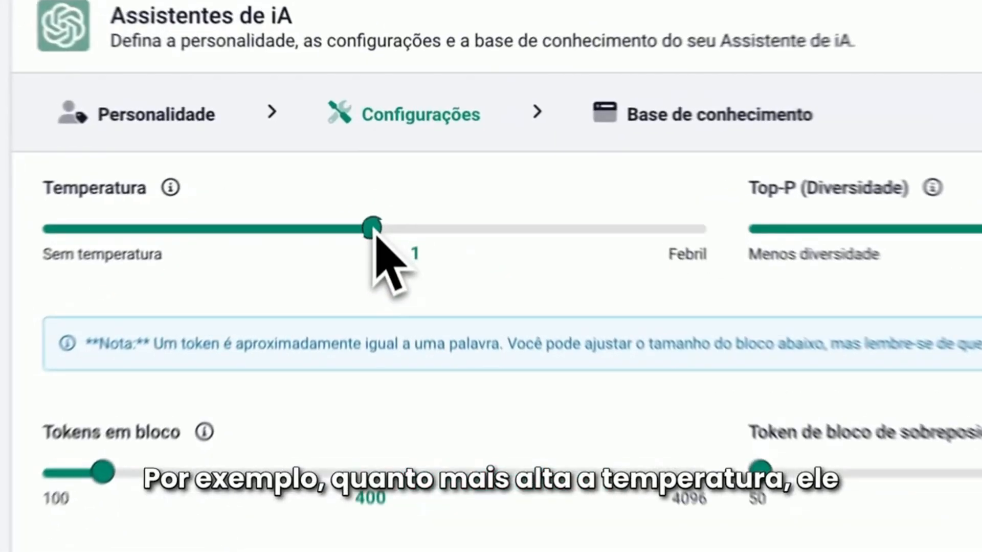
{"action": "left_click_drag", "start_coordinate": [383, 175], "coordinate": [577, 181]}
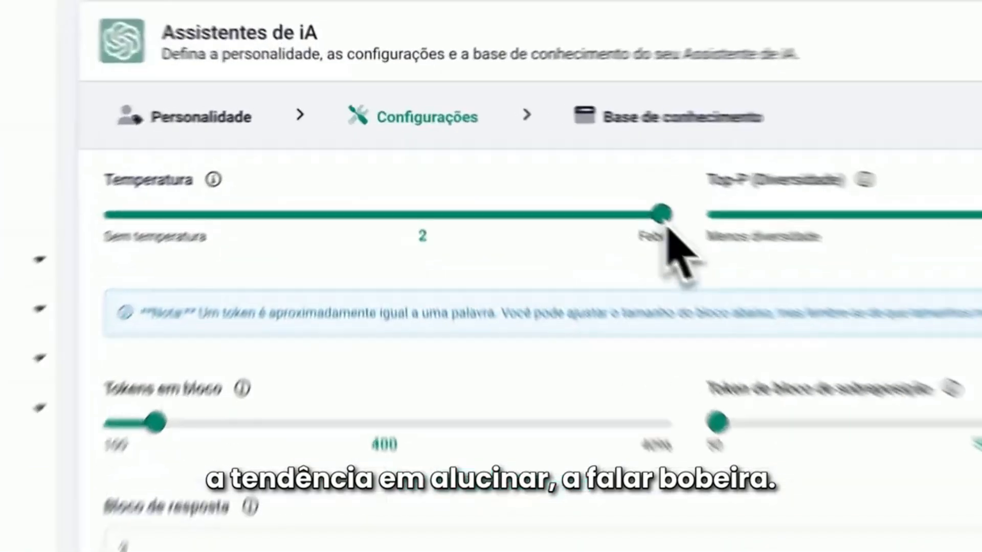
{"action": "left_click_drag", "start_coordinate": [566, 175], "coordinate": [335, 179]}
{"action": "left_click_drag", "start_coordinate": [299, 263], "coordinate": [169, 263]}
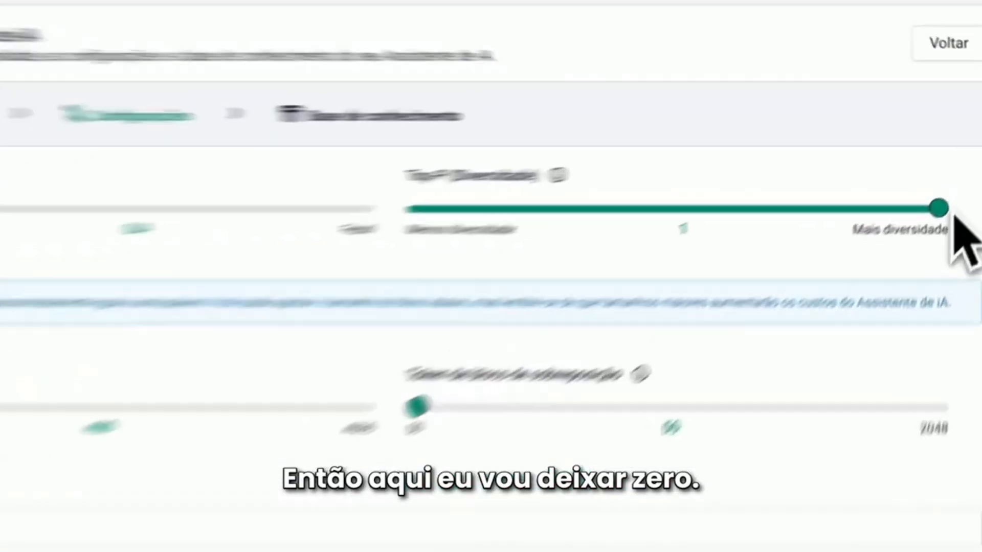
{"action": "left_click_drag", "start_coordinate": [967, 175], "coordinate": [599, 183]}
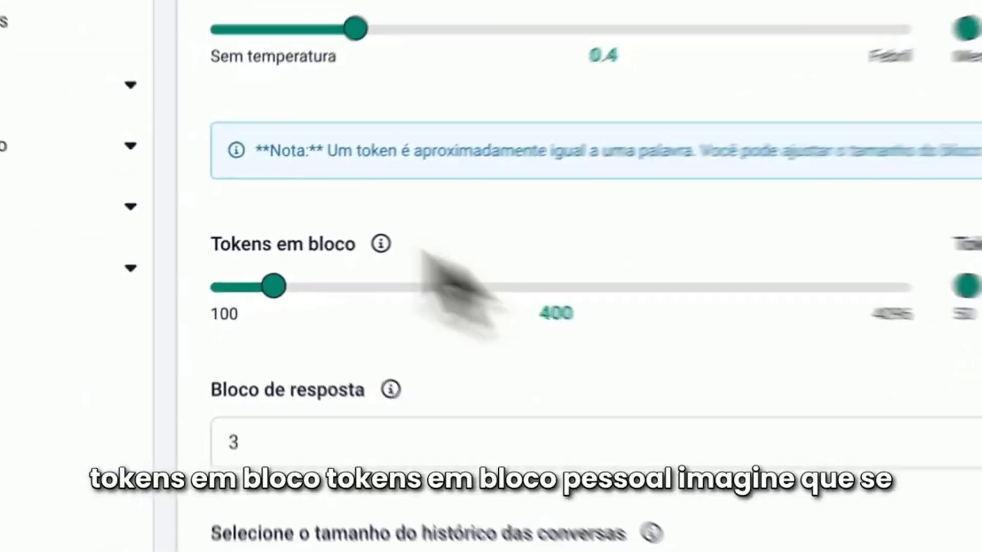
Set the assistant's tokens per block to 1000
{"action": "mouse_move", "coordinate": [282, 248]}
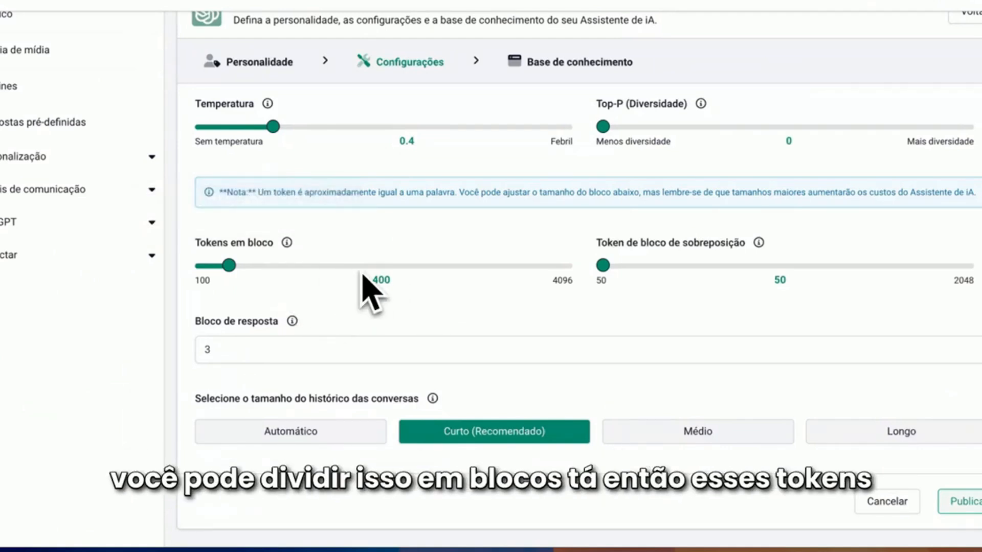
{"action": "mouse_move", "coordinate": [238, 245]}
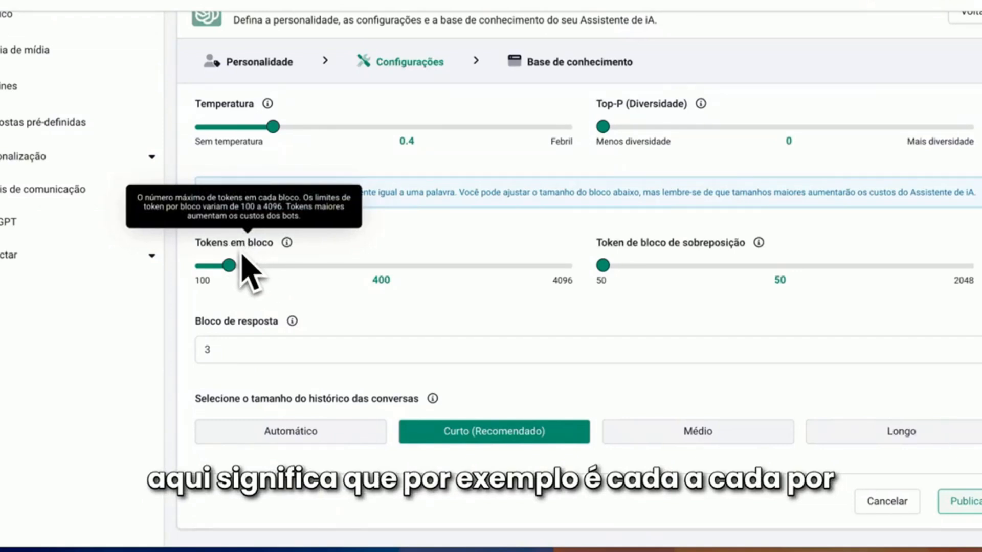
{"action": "left_click_drag", "start_coordinate": [229, 267], "coordinate": [235, 270]}
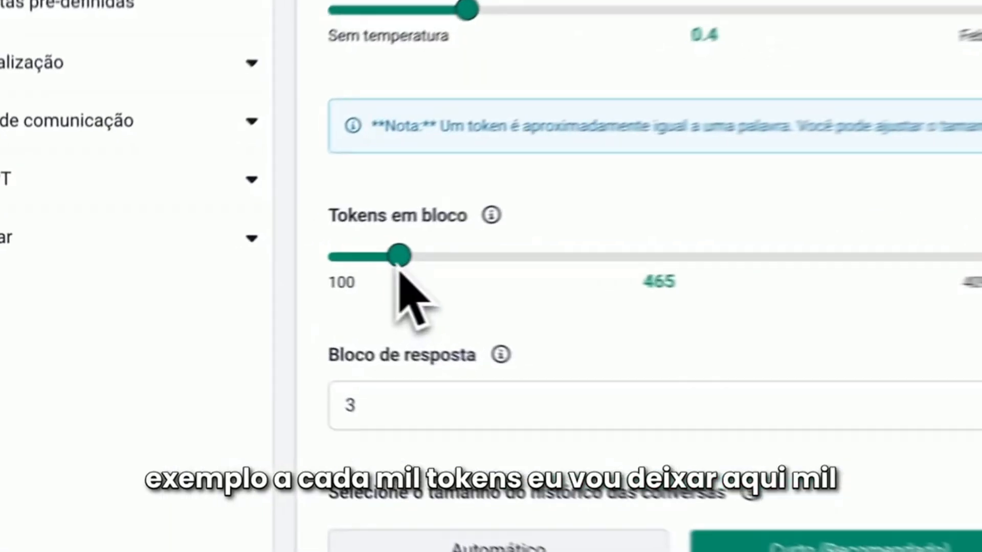
{"action": "left_click_drag", "start_coordinate": [398, 267], "coordinate": [485, 256]}
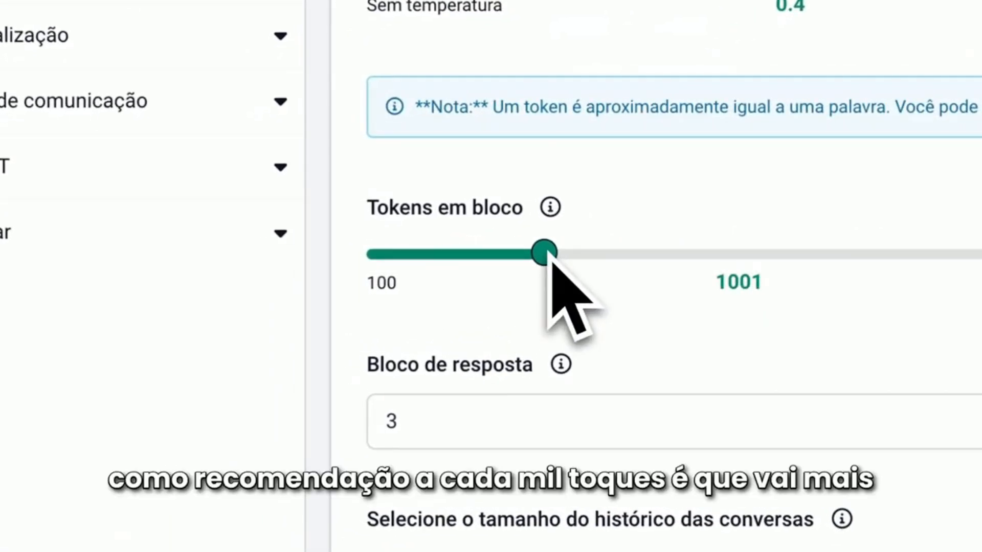
{"action": "left_click_drag", "start_coordinate": [546, 254], "coordinate": [545, 256]}
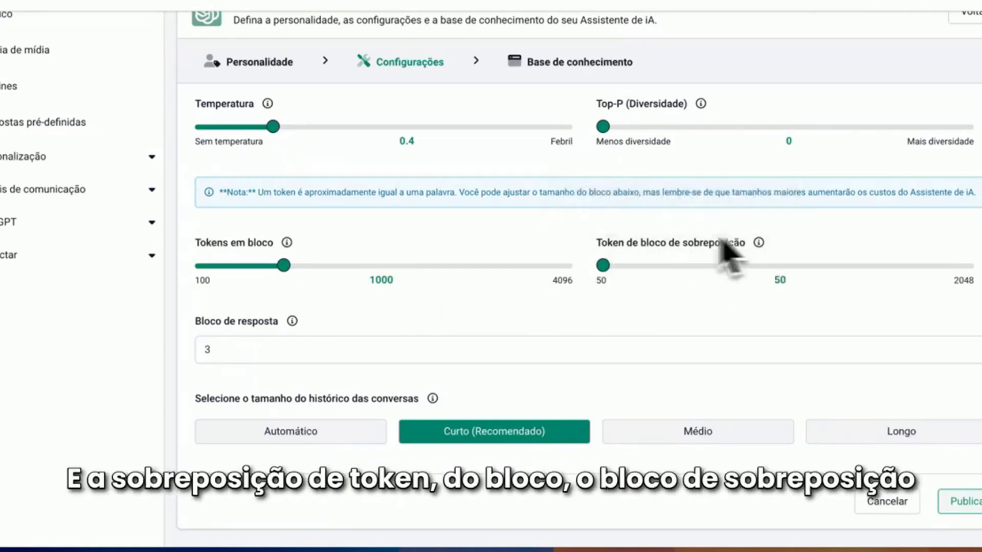
{"action": "mouse_move", "coordinate": [664, 253]}
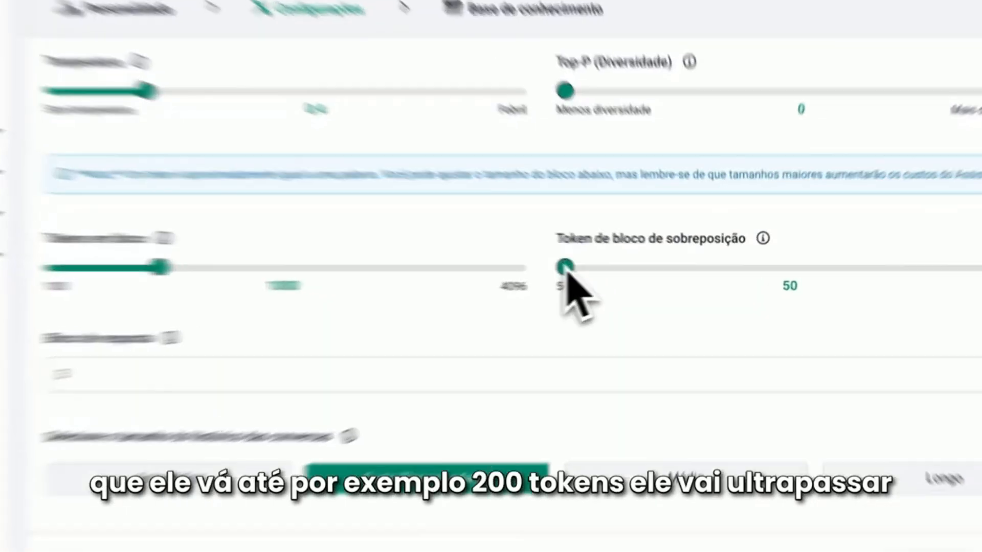
Set the assistant's block overlap tokens to 200
{"action": "left_click_drag", "start_coordinate": [604, 270], "coordinate": [624, 270]}
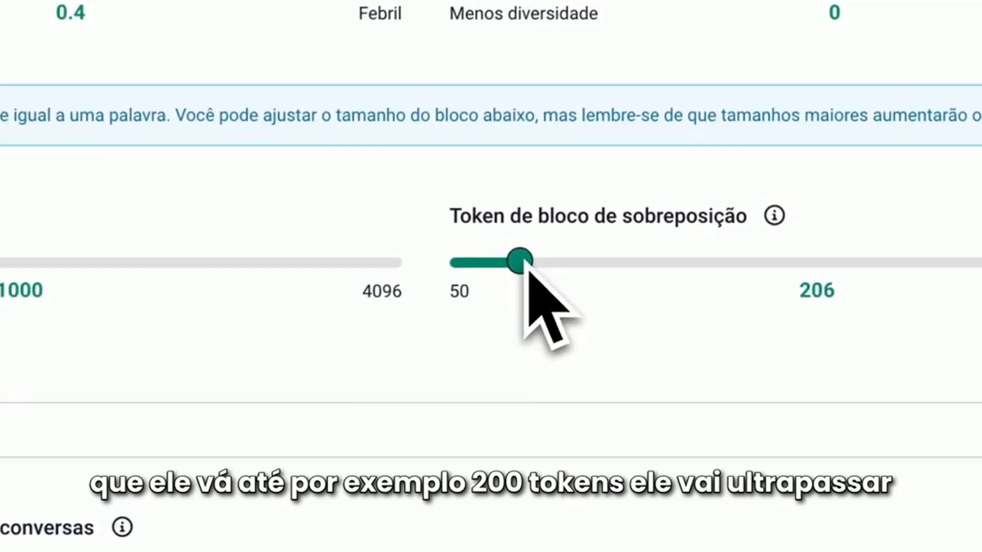
{"action": "left_click_drag", "start_coordinate": [526, 268], "coordinate": [525, 270]}
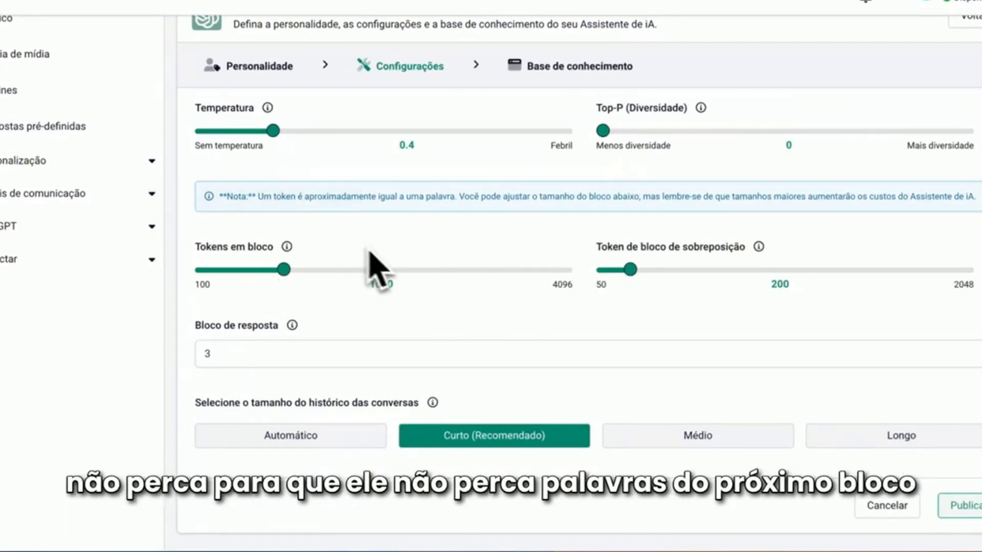
{"action": "mouse_move", "coordinate": [629, 265]}
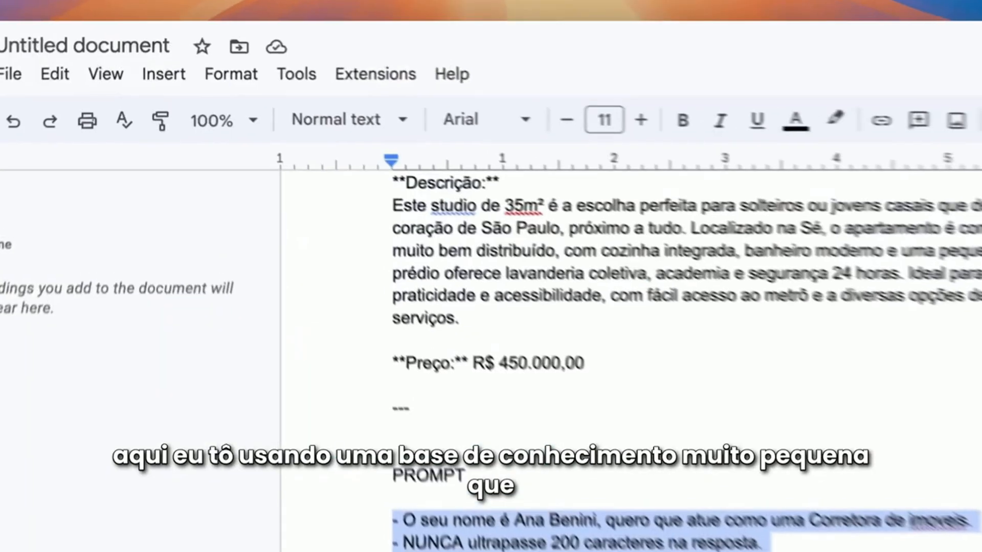
Look over the property knowledge document and open the assistant's response block count for editing
{"action": "scroll", "coordinate": [647, 417], "scroll_direction": "up", "scroll_amount": 15}
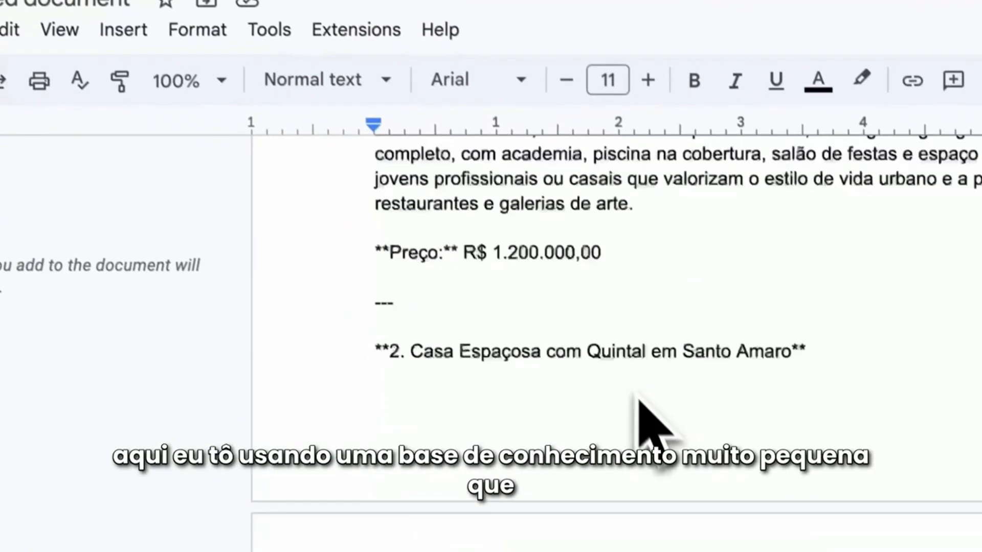
{"action": "scroll", "coordinate": [734, 471], "scroll_direction": "down", "scroll_amount": 10}
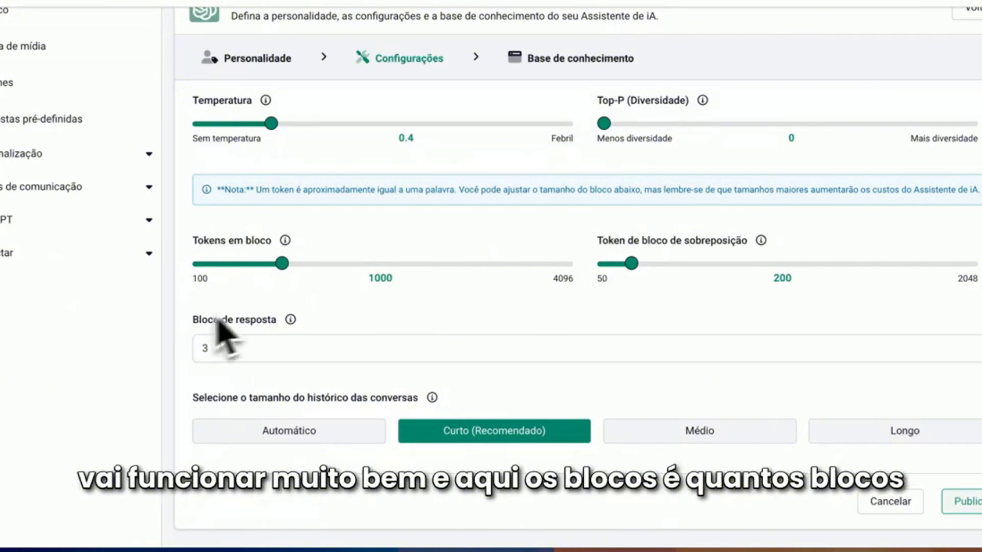
{"action": "double_click", "coordinate": [204, 346]}
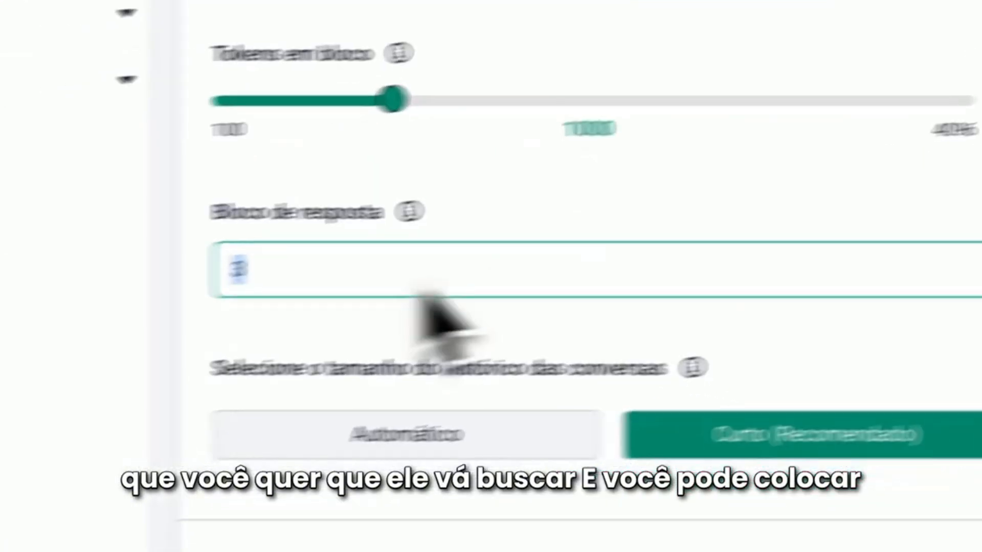
{"action": "mouse_move", "coordinate": [427, 242]}
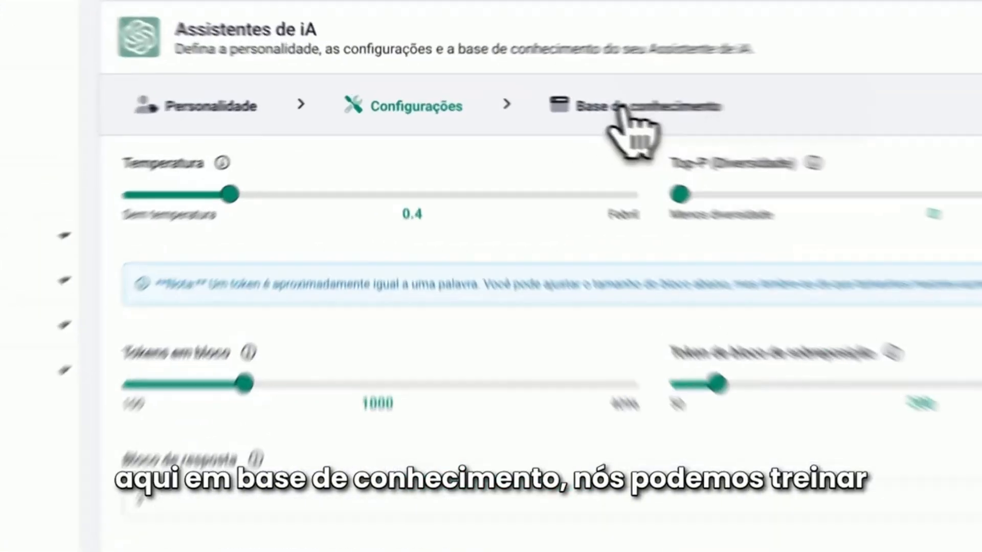
Open the assistant's knowledge base, look through the website, PDF, text and API data sources, and choose the text source
{"action": "left_click", "coordinate": [558, 58]}
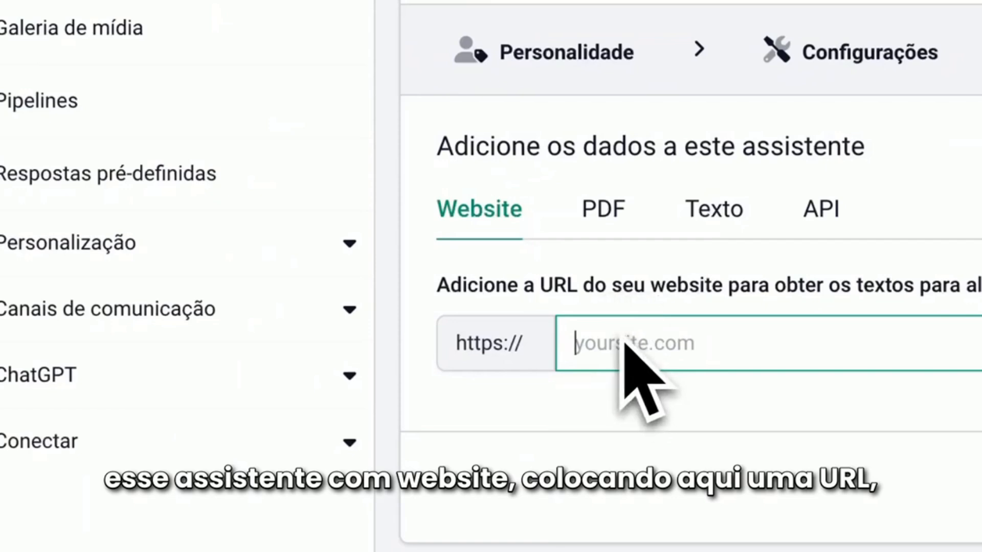
{"action": "left_click", "coordinate": [610, 225]}
{"action": "left_click", "coordinate": [722, 217]}
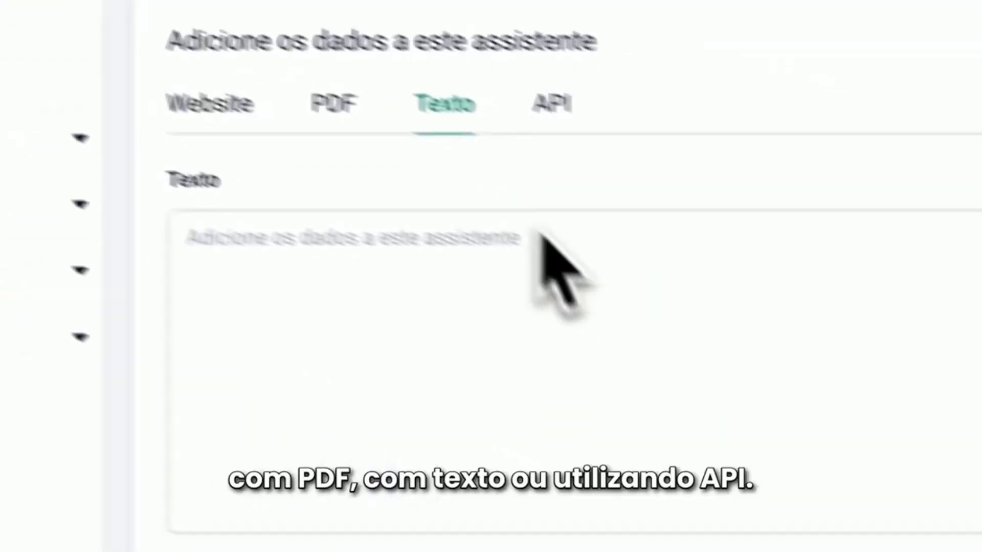
{"action": "left_click", "coordinate": [553, 104]}
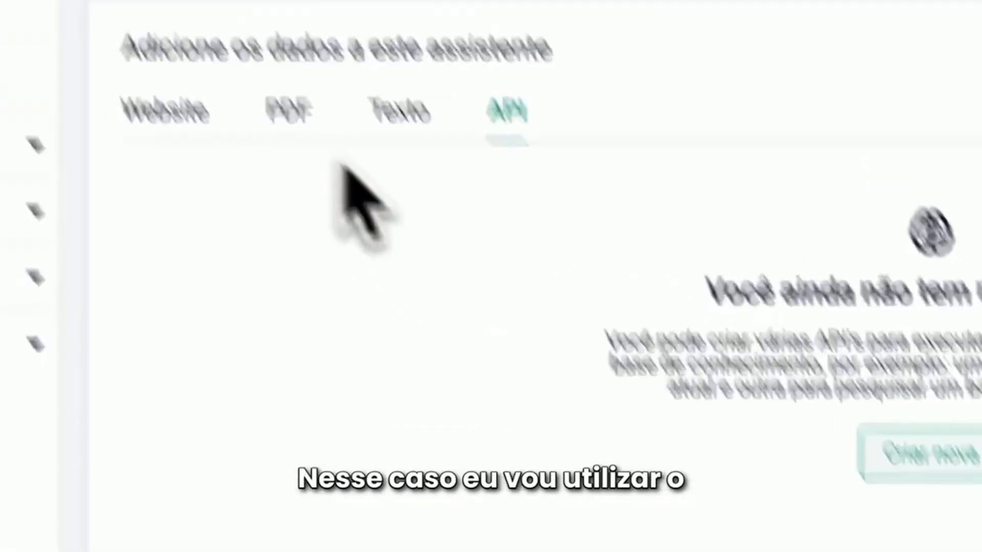
{"action": "left_click", "coordinate": [398, 110]}
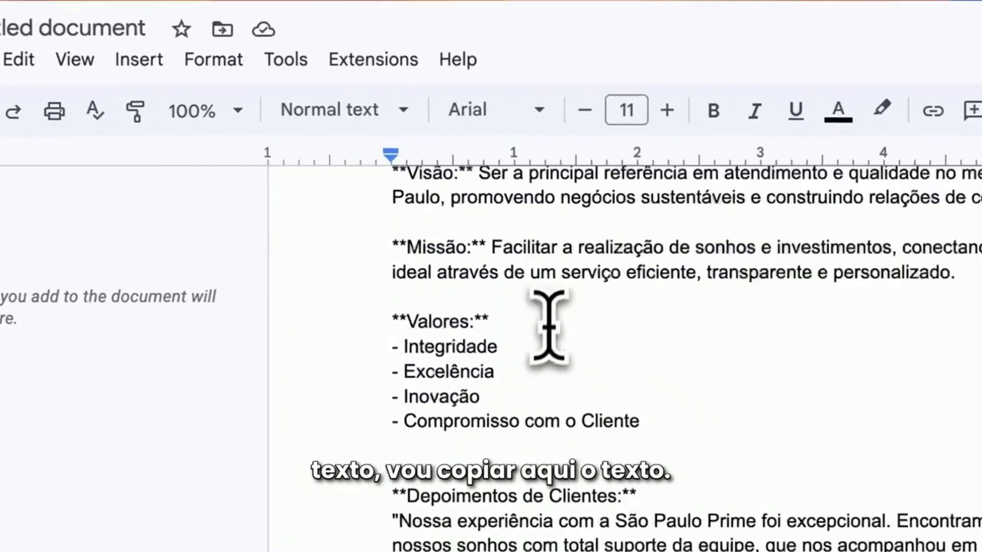
Copy the entire agency and property text from the Google Docs document and paste it into the assistant's text knowledge base
{"action": "scroll", "coordinate": [548, 331], "scroll_direction": "down", "scroll_amount": 6}
{"action": "scroll", "coordinate": [624, 409], "scroll_direction": "down", "scroll_amount": 3}
{"action": "scroll", "coordinate": [634, 414], "scroll_direction": "up", "scroll_amount": 4}
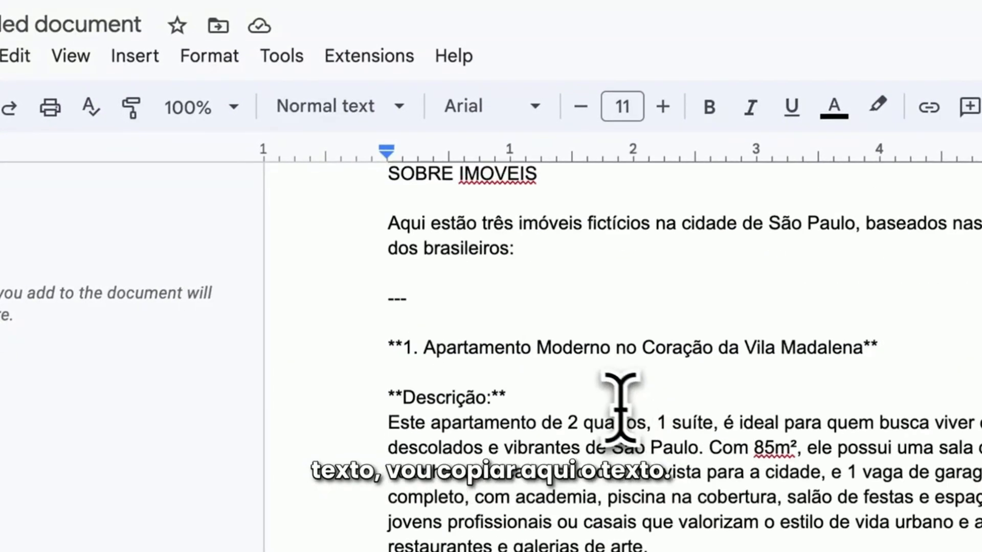
{"action": "scroll", "coordinate": [617, 405], "scroll_direction": "up", "scroll_amount": 4}
{"action": "left_click_drag", "start_coordinate": [582, 401], "coordinate": [366, 248]}
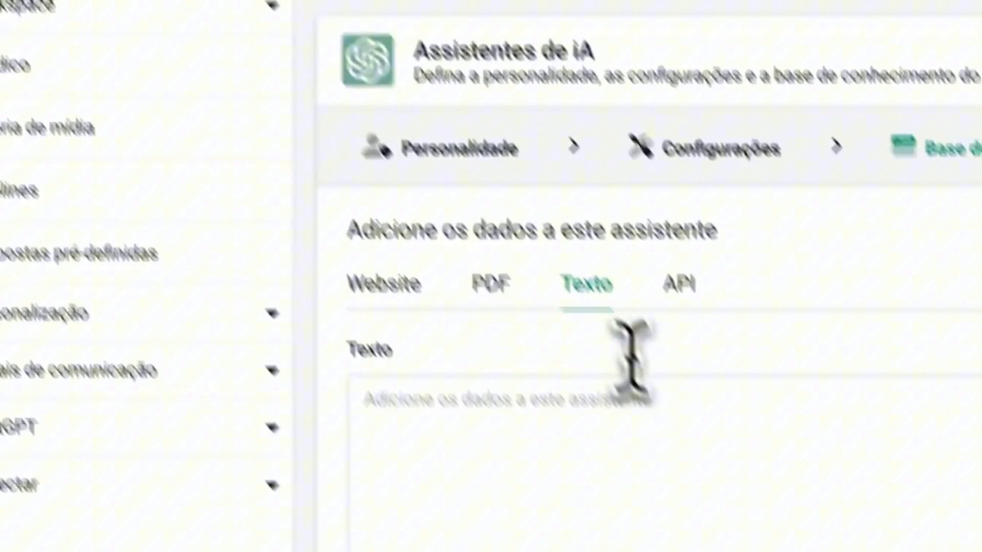
{"action": "left_click", "coordinate": [560, 361]}
{"action": "key", "text": "ctrl+v"}
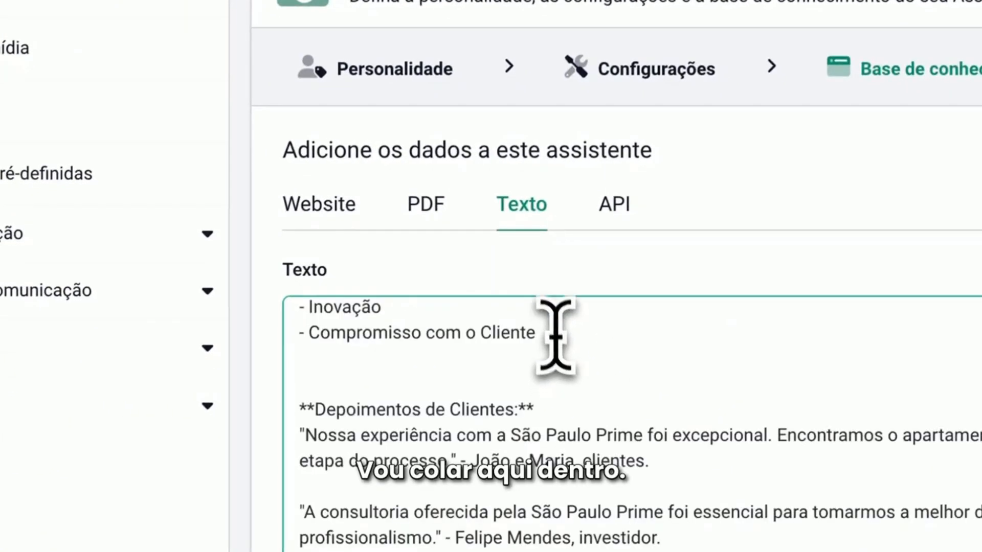
Publish the assistant and enable the AI item for bot_corretor in the assistants list
{"action": "scroll", "coordinate": [544, 389], "scroll_direction": "up", "scroll_amount": 10}
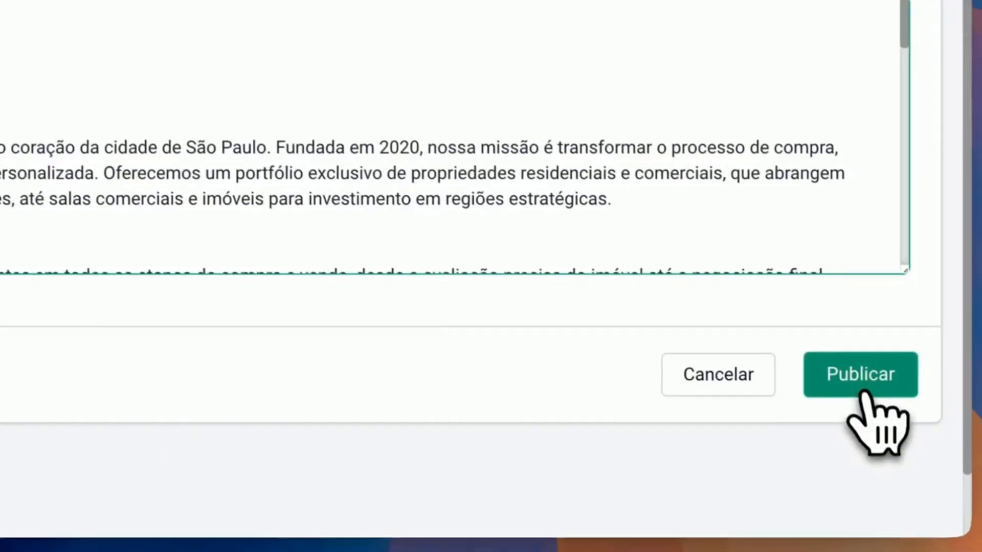
{"action": "left_click", "coordinate": [862, 381]}
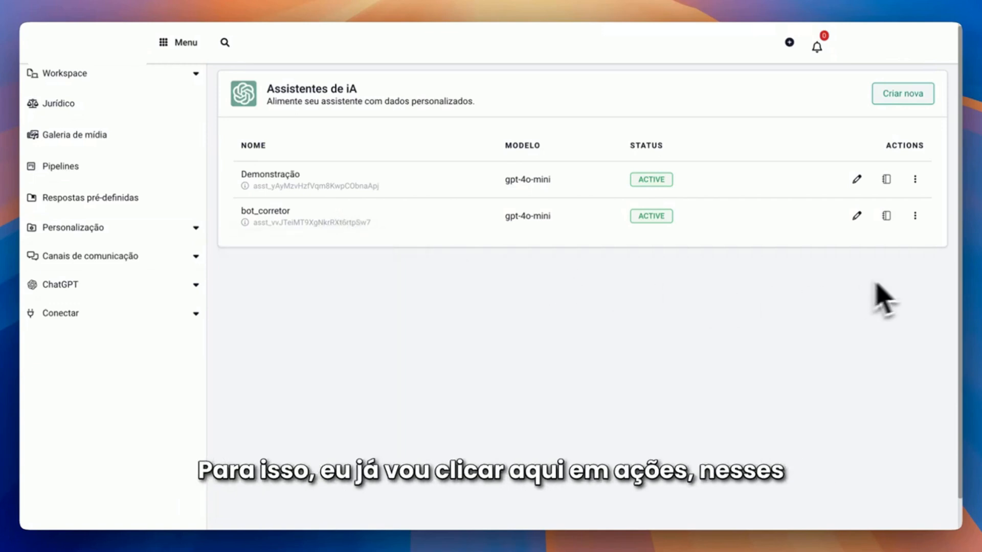
{"action": "left_click", "coordinate": [915, 215]}
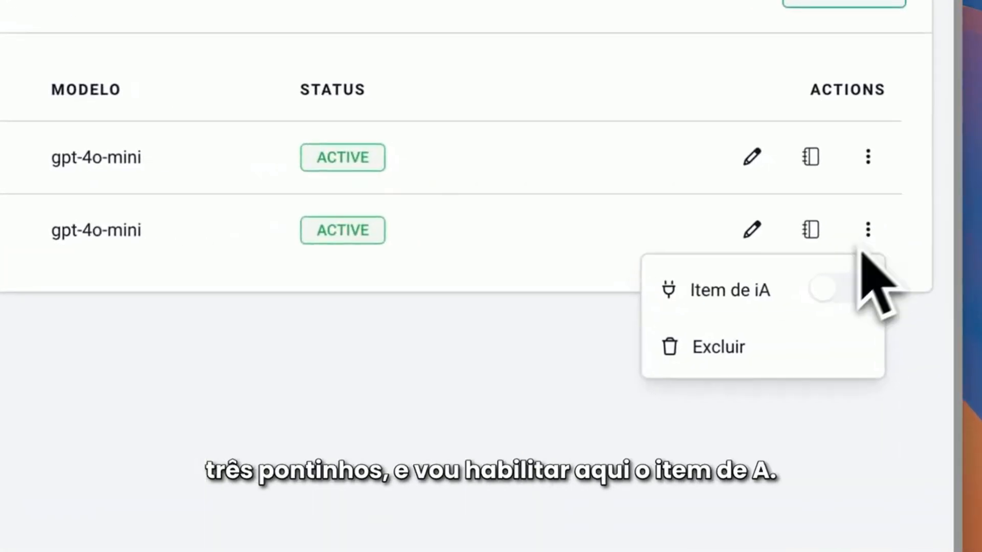
{"action": "left_click", "coordinate": [831, 291]}
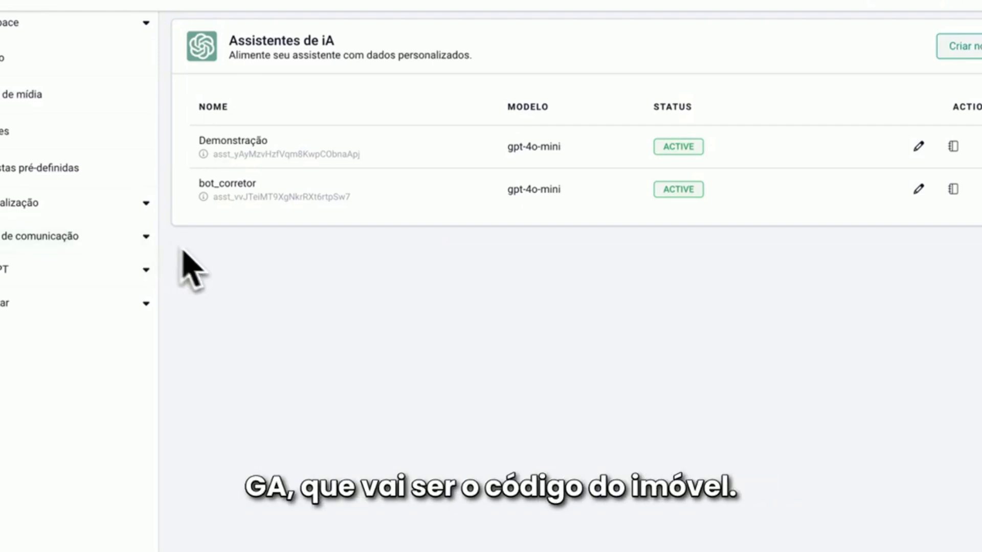
Create a custom field named resposta_ia with data type Texto, presented as Linha única
{"action": "left_click", "coordinate": [60, 204]}
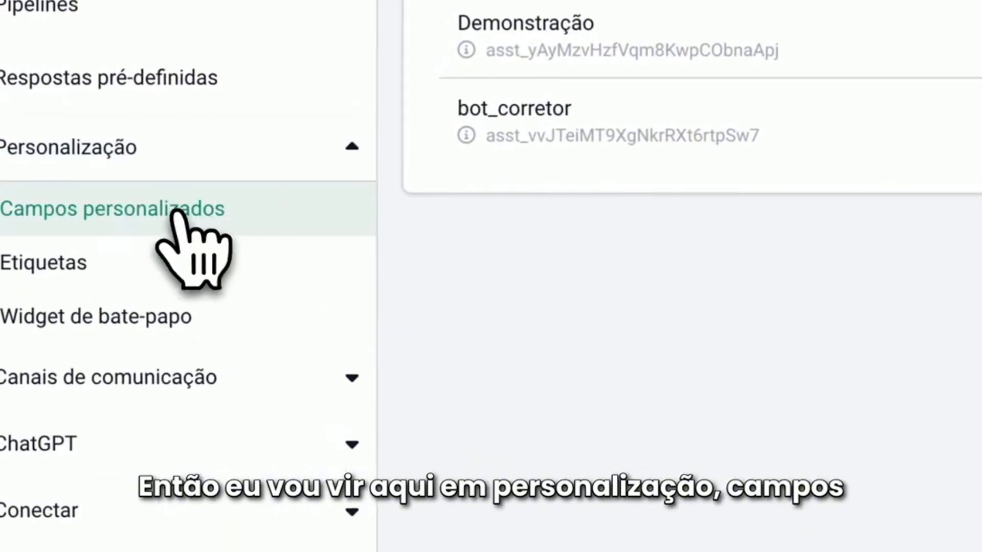
{"action": "left_click", "coordinate": [176, 210]}
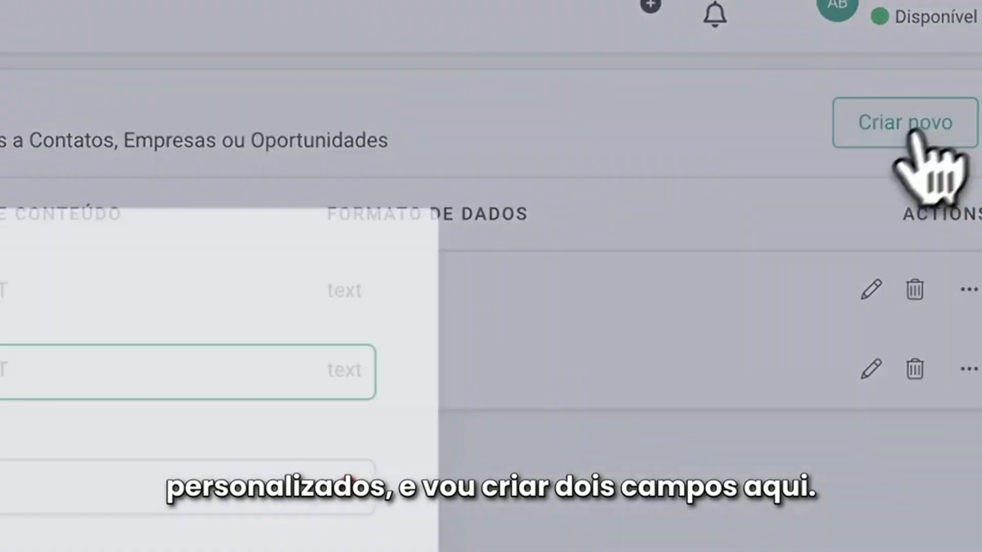
{"action": "left_click", "coordinate": [941, 49]}
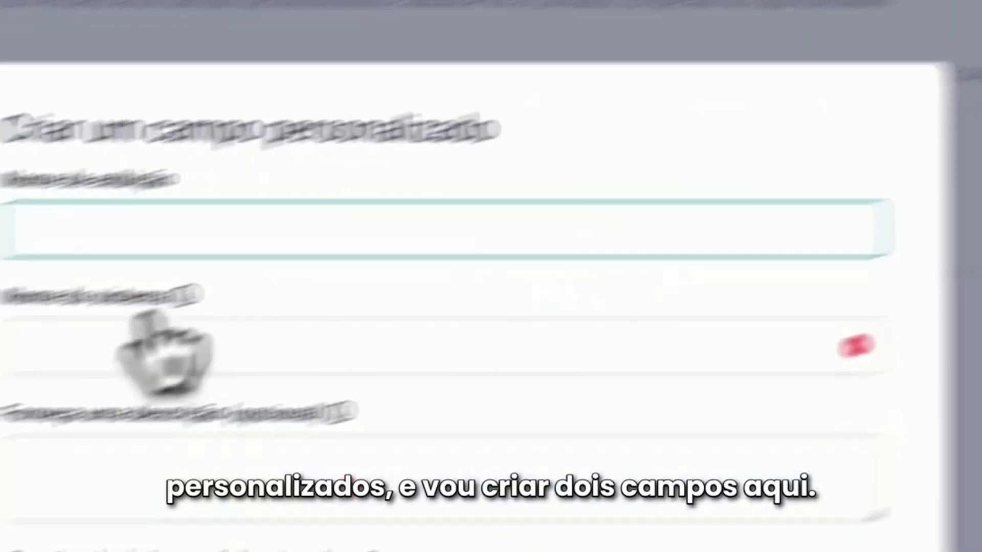
{"action": "type", "text": "resposta_ia"}
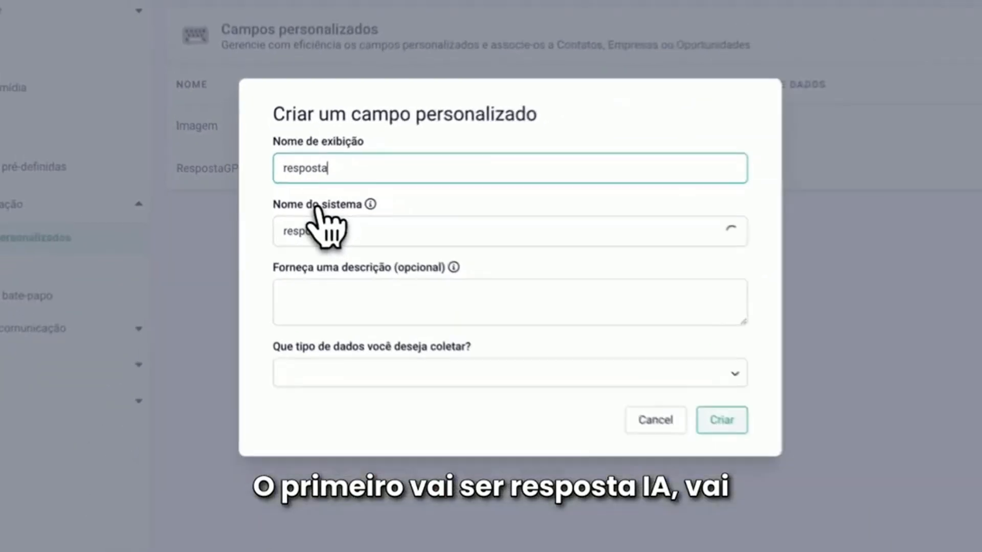
{"action": "left_click", "coordinate": [468, 359]}
{"action": "left_click", "coordinate": [328, 225]}
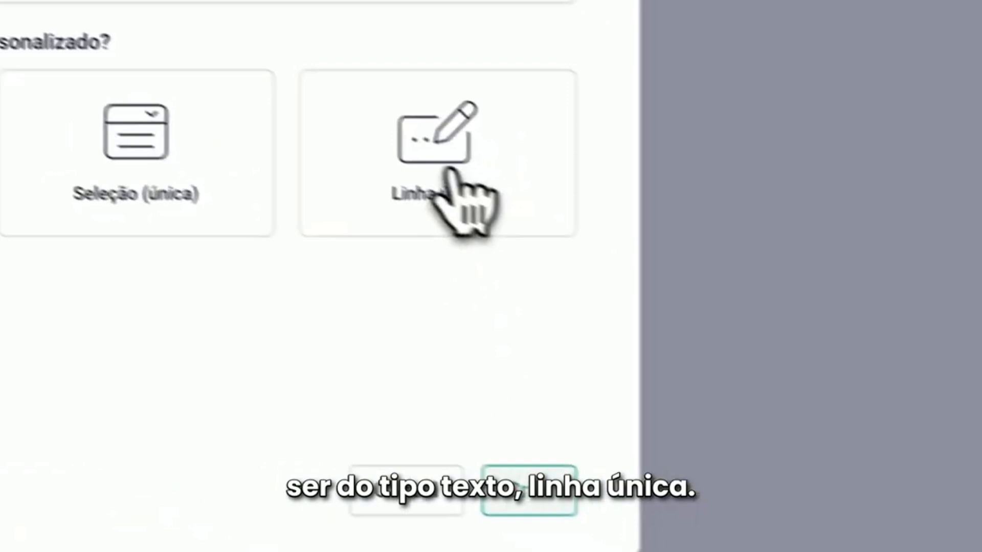
{"action": "left_click", "coordinate": [893, 366]}
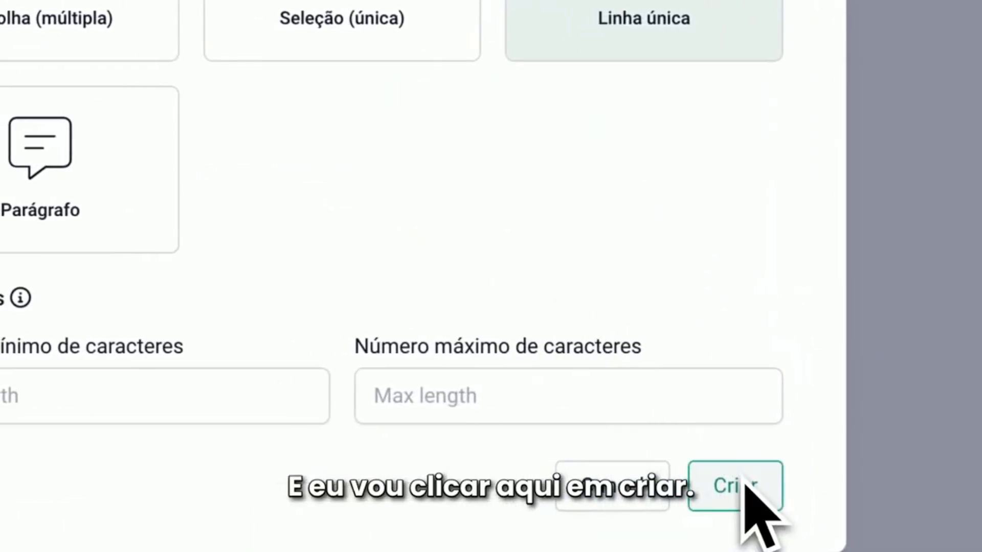
{"action": "left_click", "coordinate": [746, 486]}
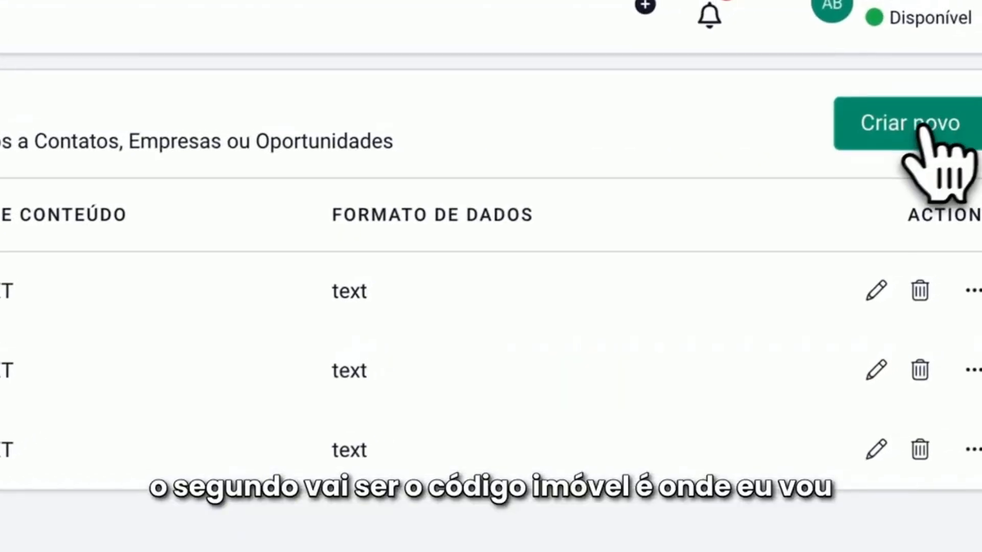
Create a second custom field named codigo_imovel with data type Texto, presented as Linha única
{"action": "left_click", "coordinate": [916, 126]}
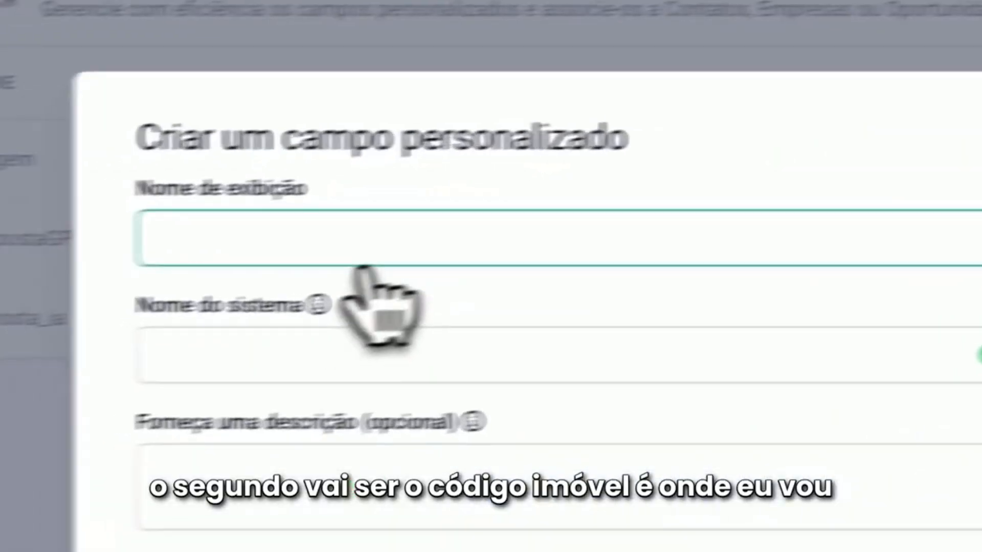
{"action": "type", "text": "codigo"}
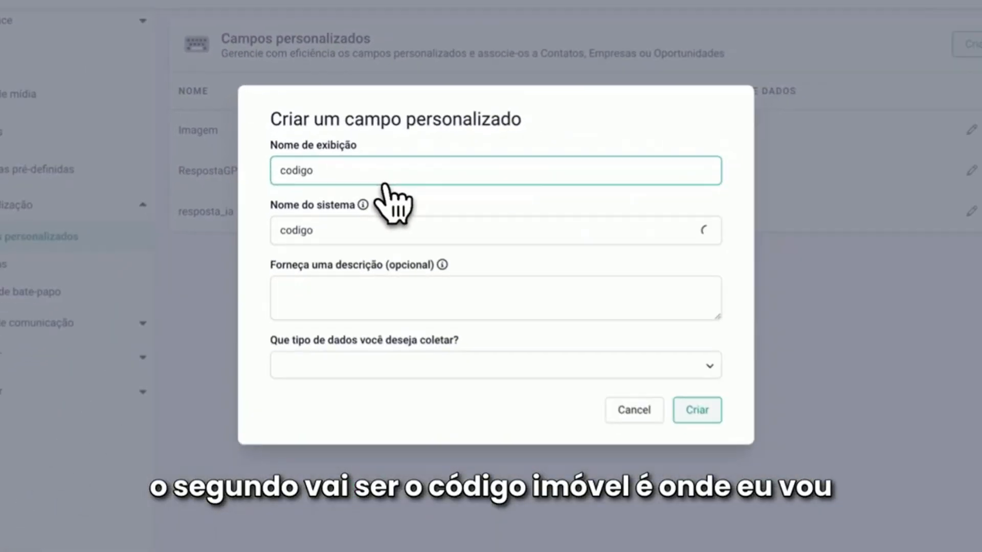
{"action": "type", "text": "_imovel"}
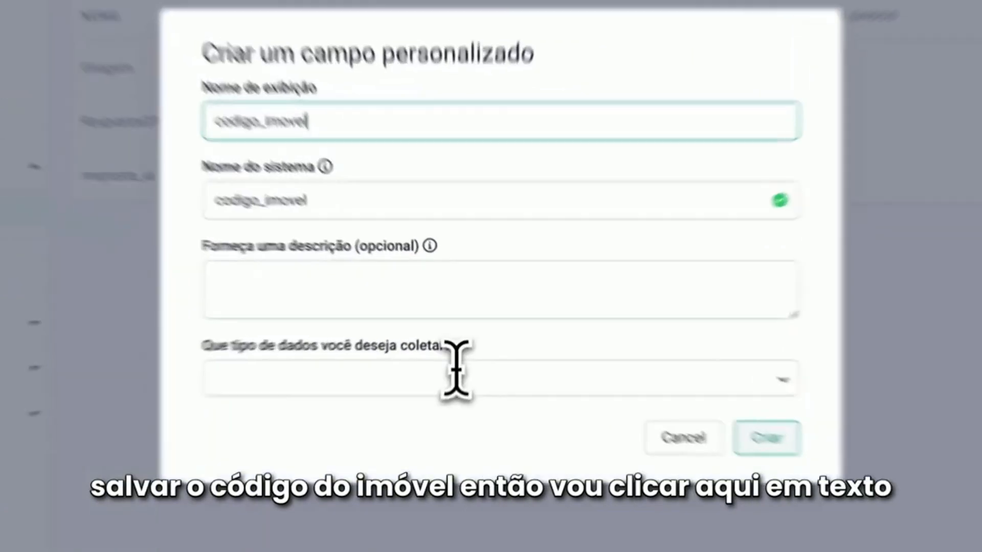
{"action": "left_click", "coordinate": [455, 360]}
{"action": "scroll", "coordinate": [367, 278], "scroll_direction": "down", "scroll_amount": 1}
{"action": "left_click", "coordinate": [237, 117]}
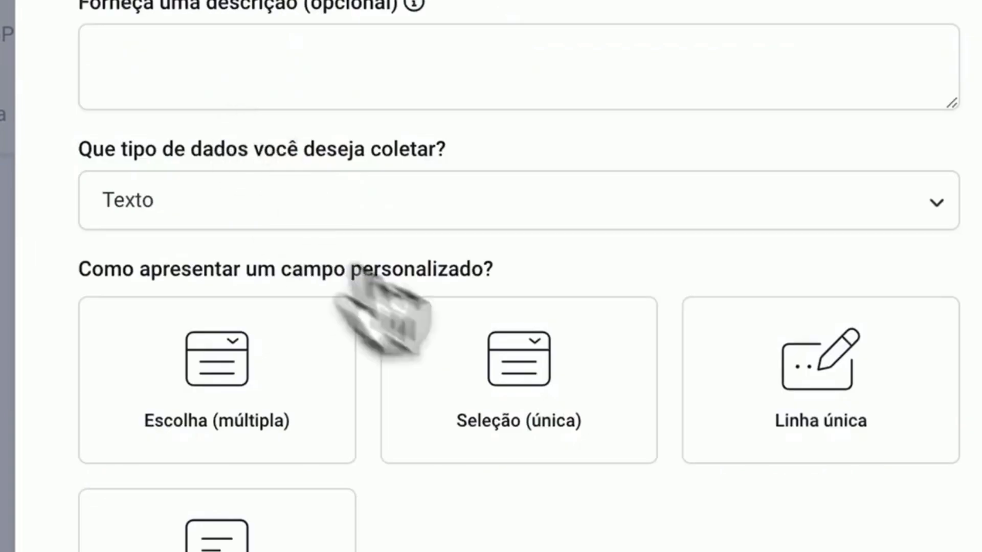
{"action": "left_click", "coordinate": [691, 189]}
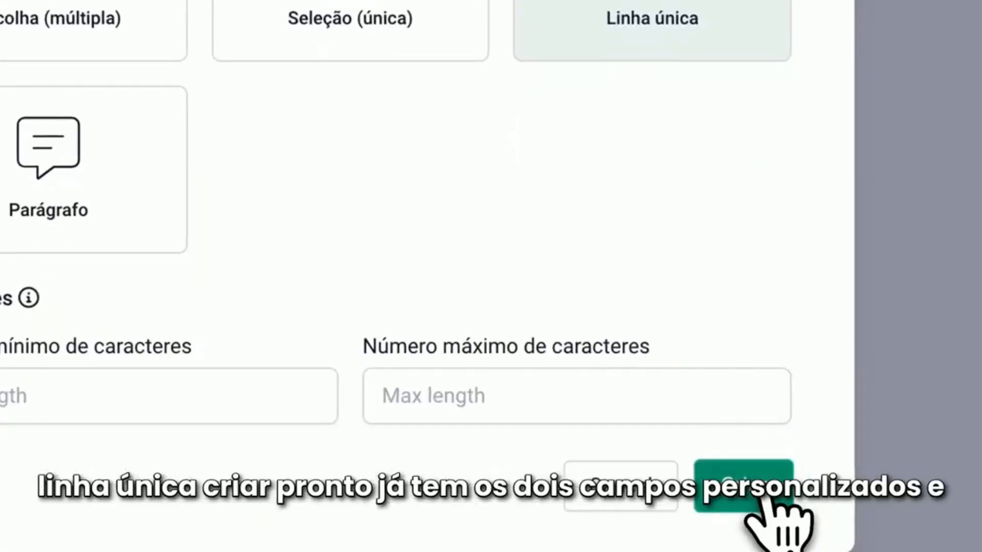
{"action": "left_click", "coordinate": [774, 501]}
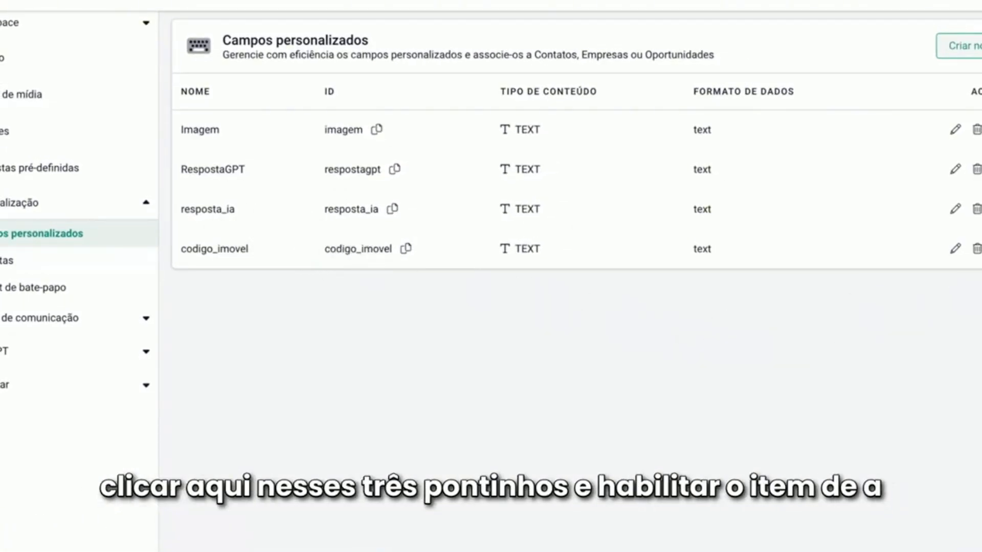
Enable the AI item for the custom fields resposta_ia and codigo_imovel
{"action": "left_click", "coordinate": [972, 174]}
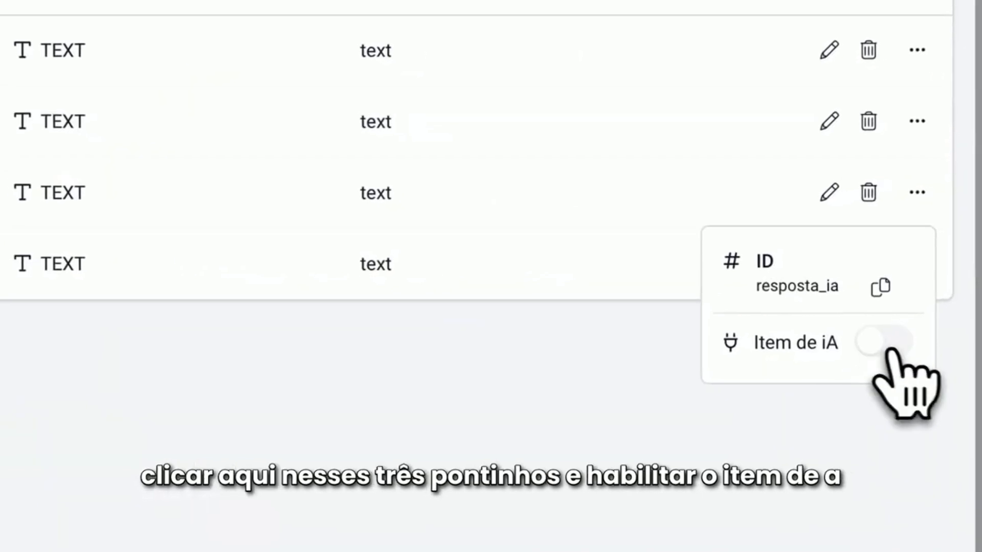
{"action": "left_click", "coordinate": [886, 348]}
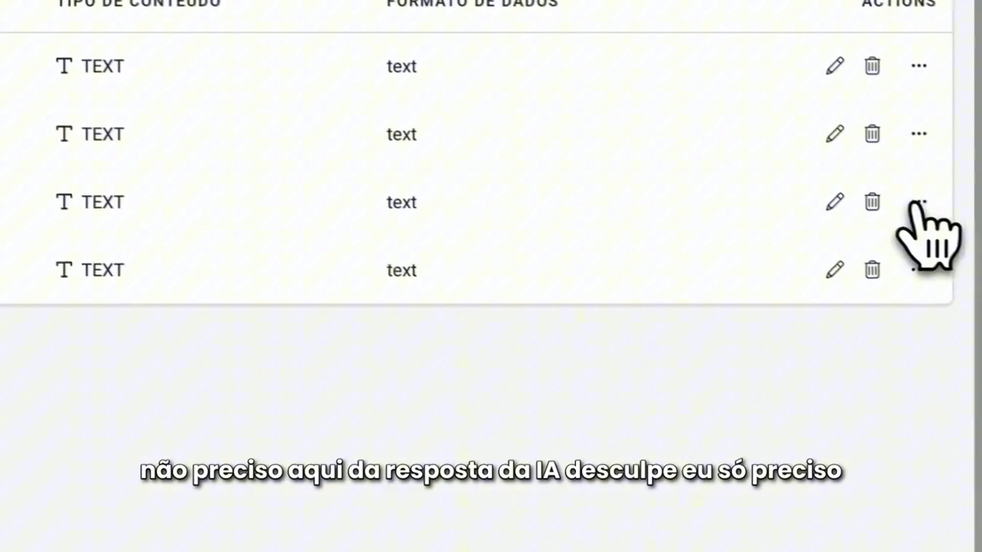
{"action": "left_click", "coordinate": [919, 203]}
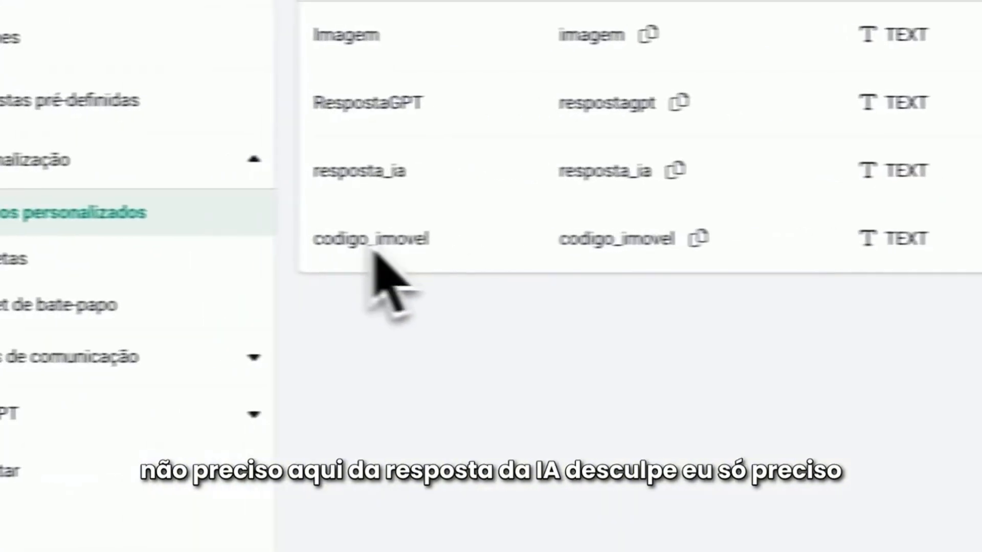
{"action": "left_click", "coordinate": [899, 203]}
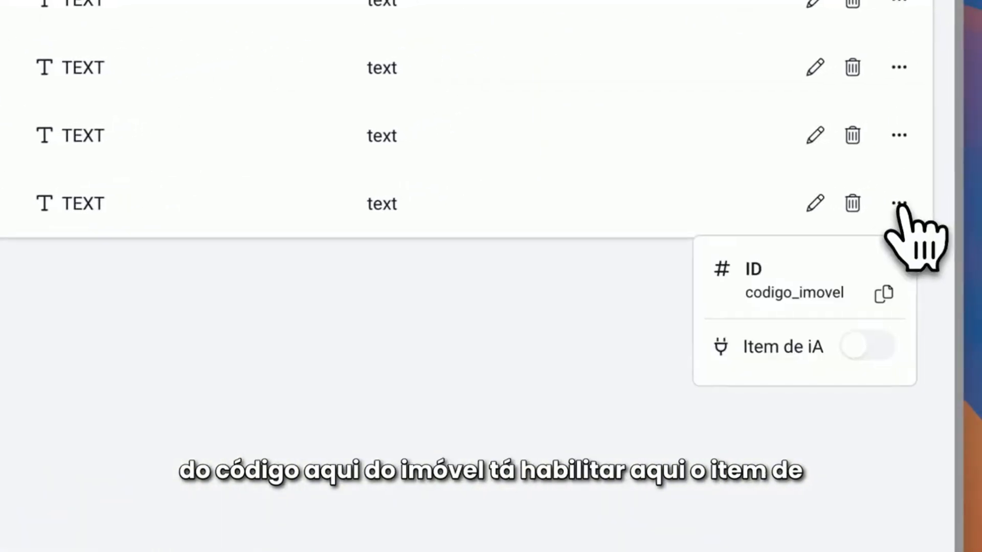
{"action": "left_click", "coordinate": [870, 347]}
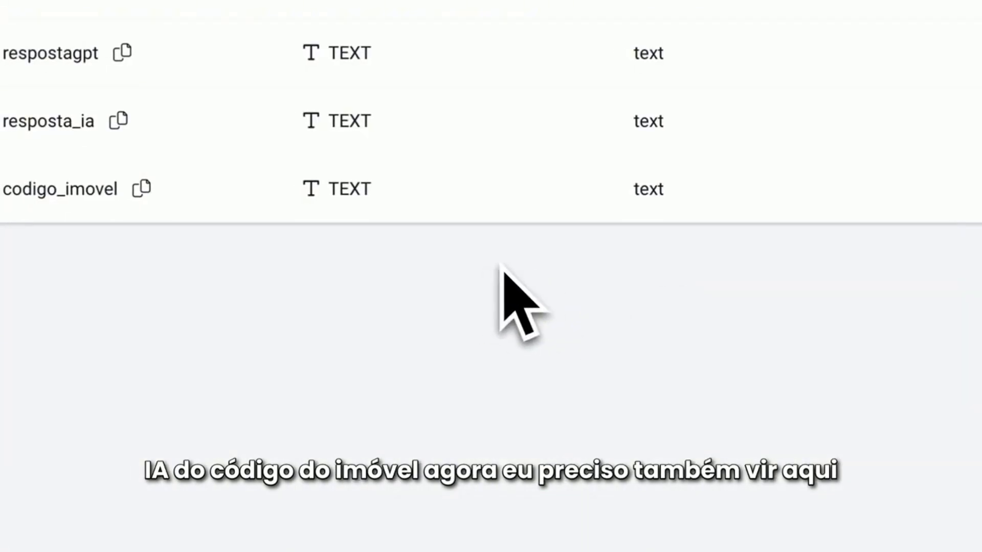
Enable the AI item for the demo instance in the API Evolution communication channel
{"action": "left_click", "coordinate": [204, 276]}
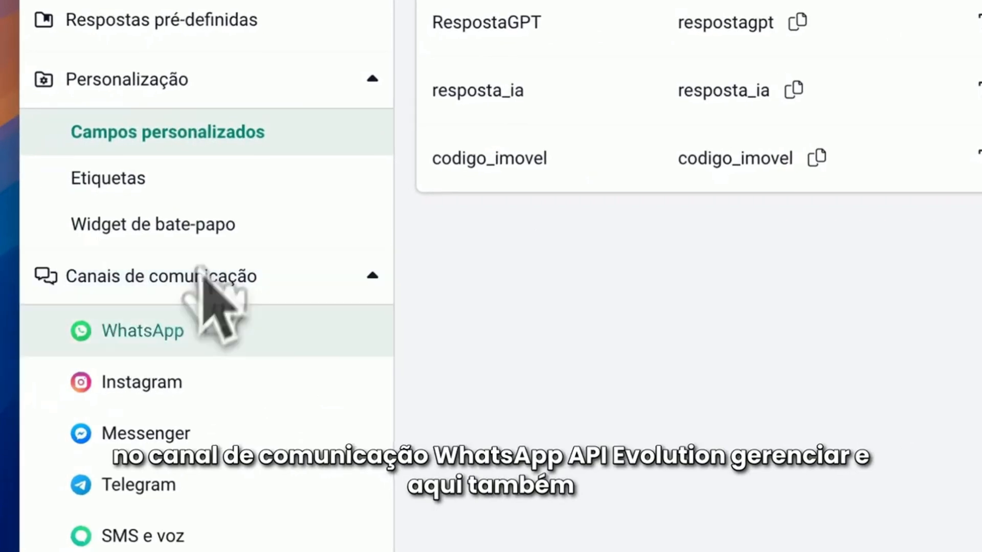
{"action": "left_click", "coordinate": [160, 331]}
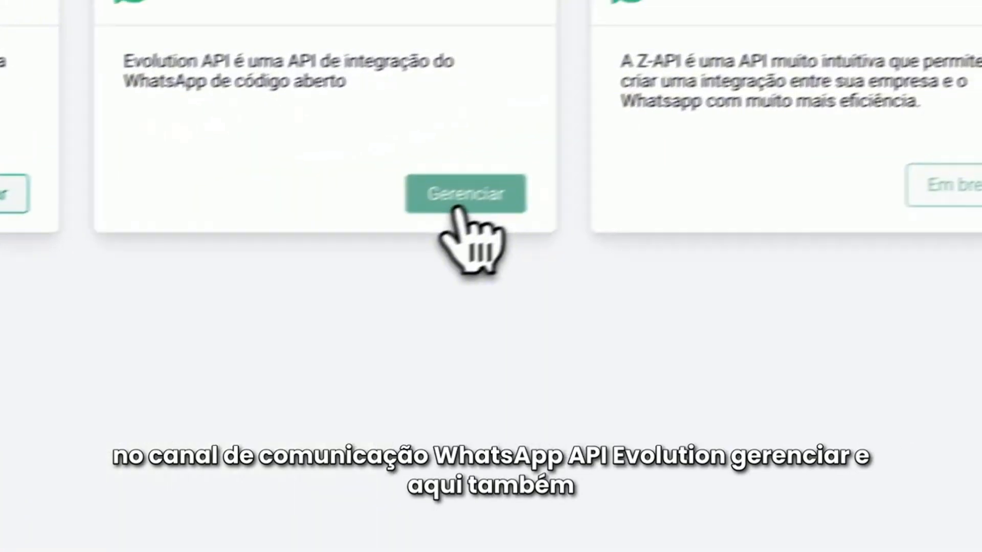
{"action": "left_click", "coordinate": [459, 198]}
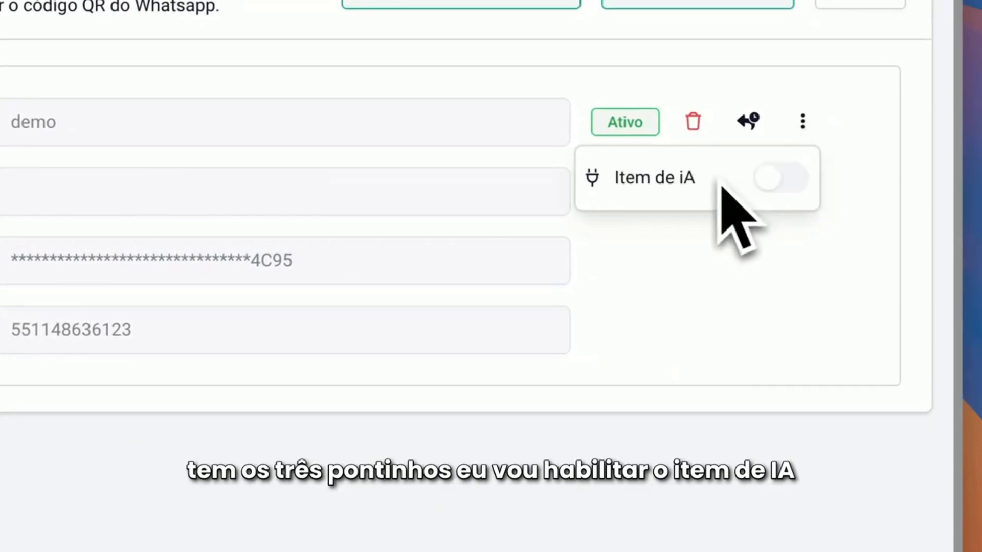
{"action": "left_click", "coordinate": [784, 180]}
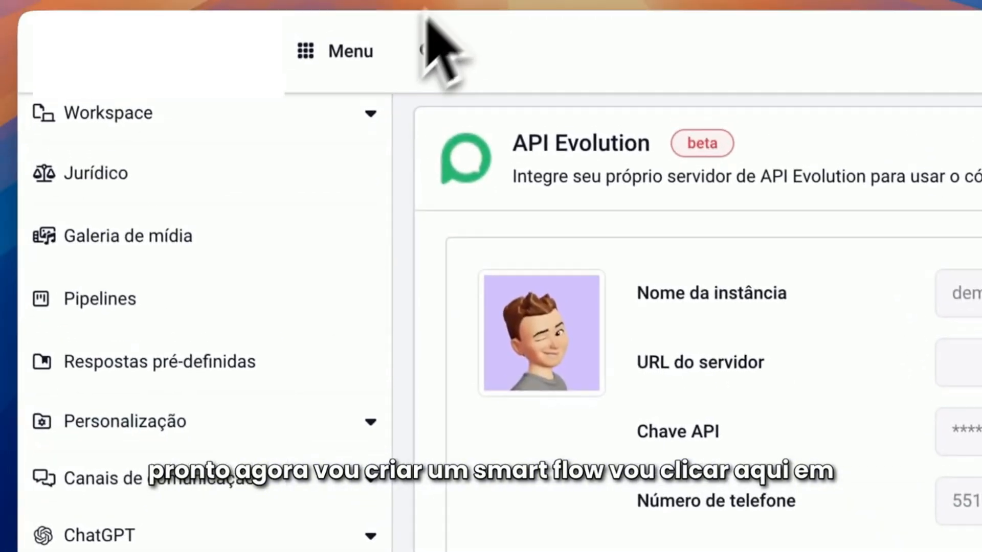
Create a Smart Flow named tutorial imobiliaria in the Raiz folder
{"action": "left_click", "coordinate": [339, 49]}
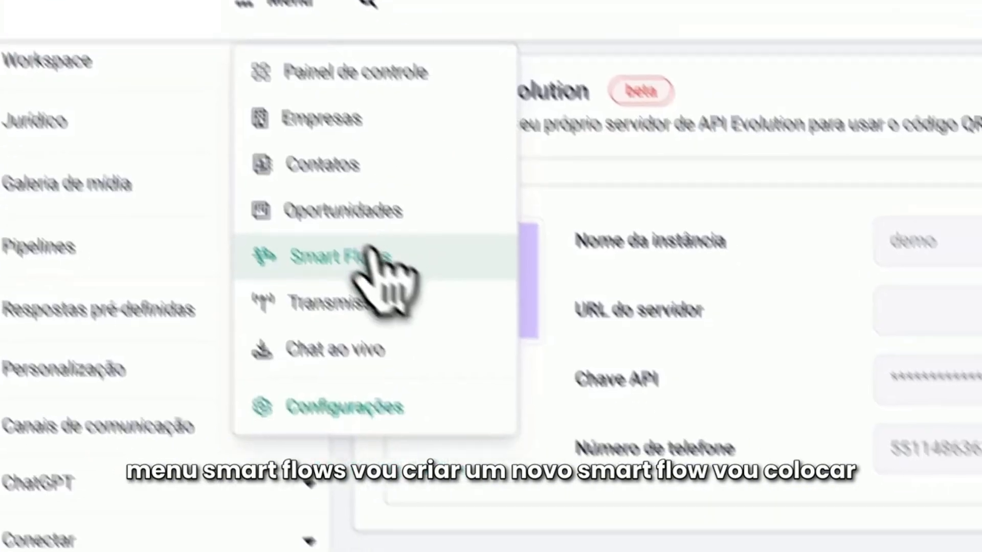
{"action": "left_click", "coordinate": [404, 319]}
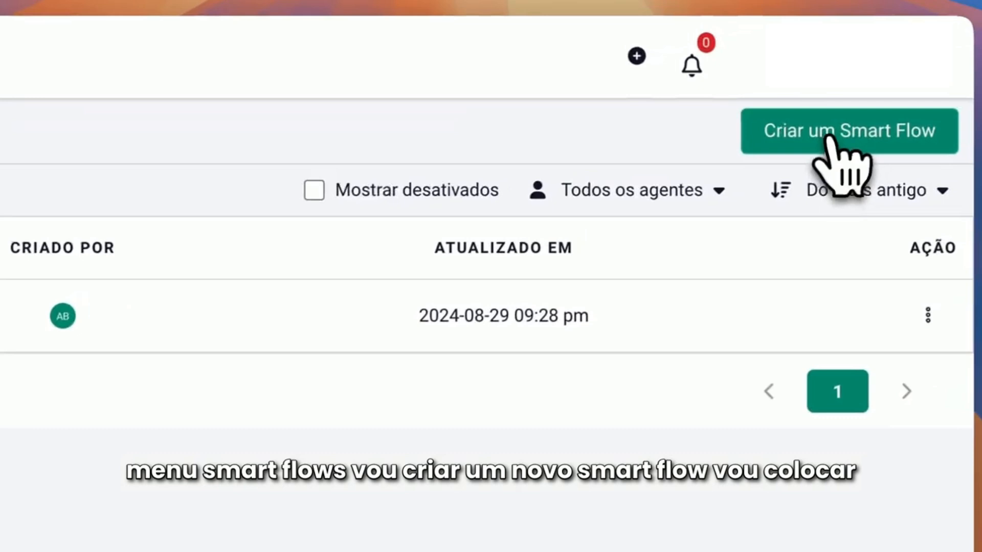
{"action": "left_click", "coordinate": [835, 139]}
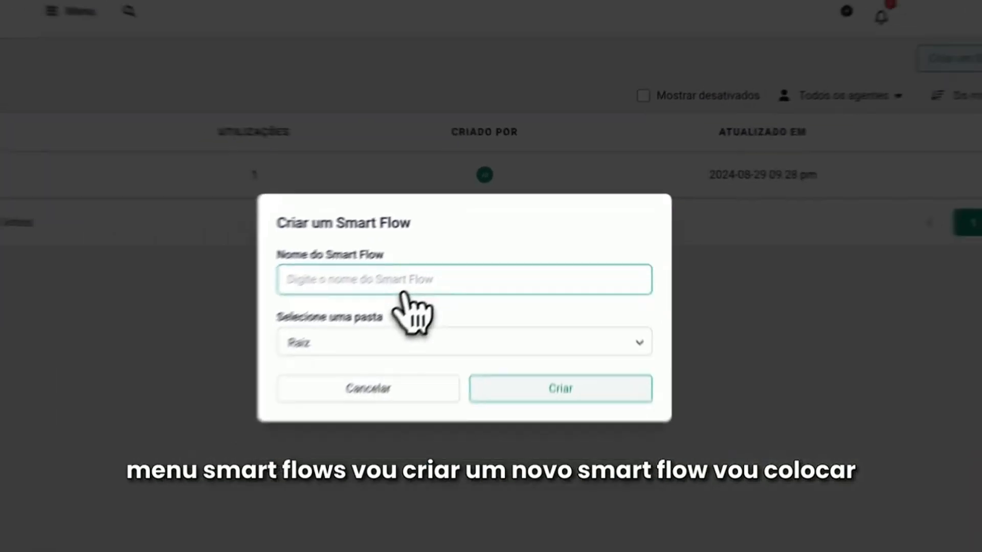
{"action": "type", "text": "tutorial"}
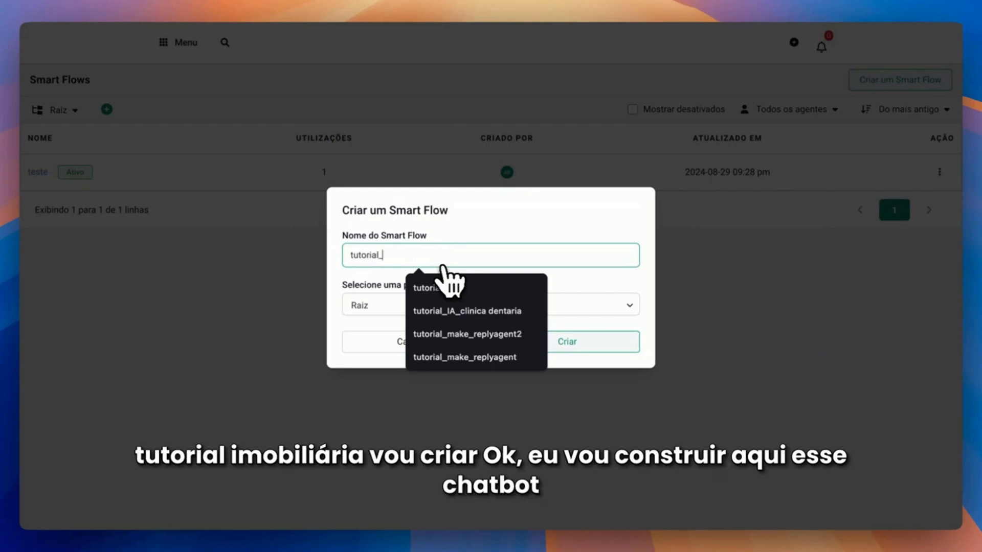
{"action": "type", "text": "_"}
{"action": "key", "text": "BackSpace"}
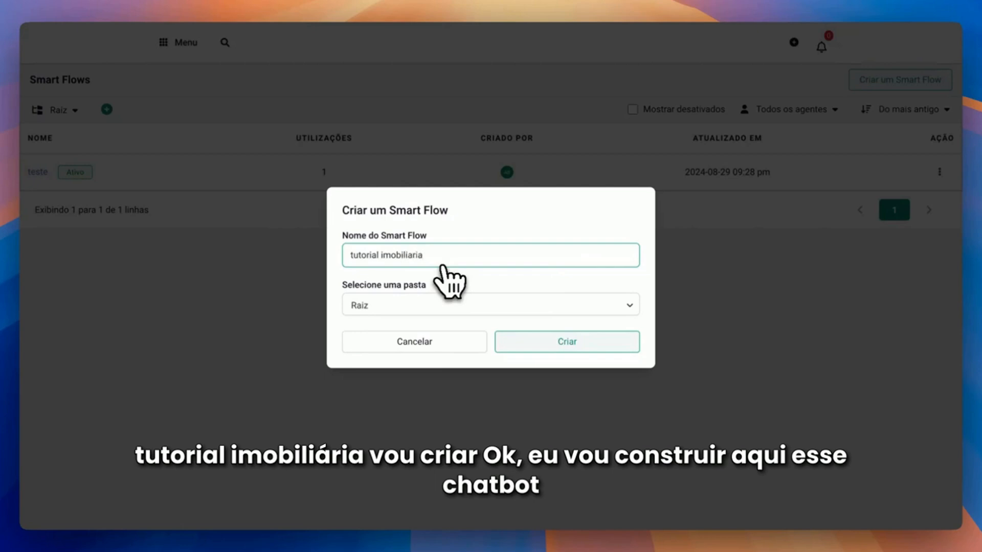
{"action": "left_click", "coordinate": [572, 342]}
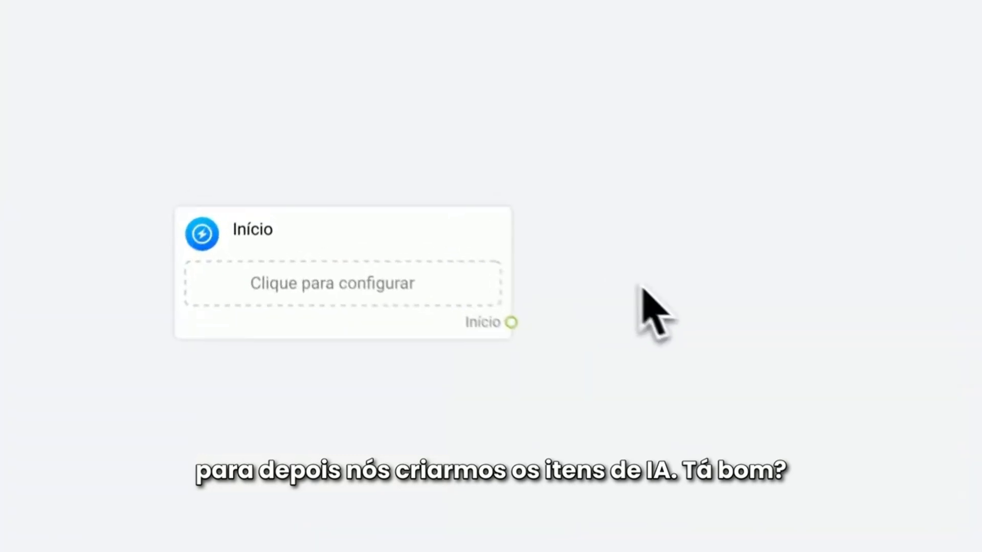
Configure the Início block with an API Evolution keyword trigger for messages equal to #imov and save it
{"action": "left_click", "coordinate": [288, 267]}
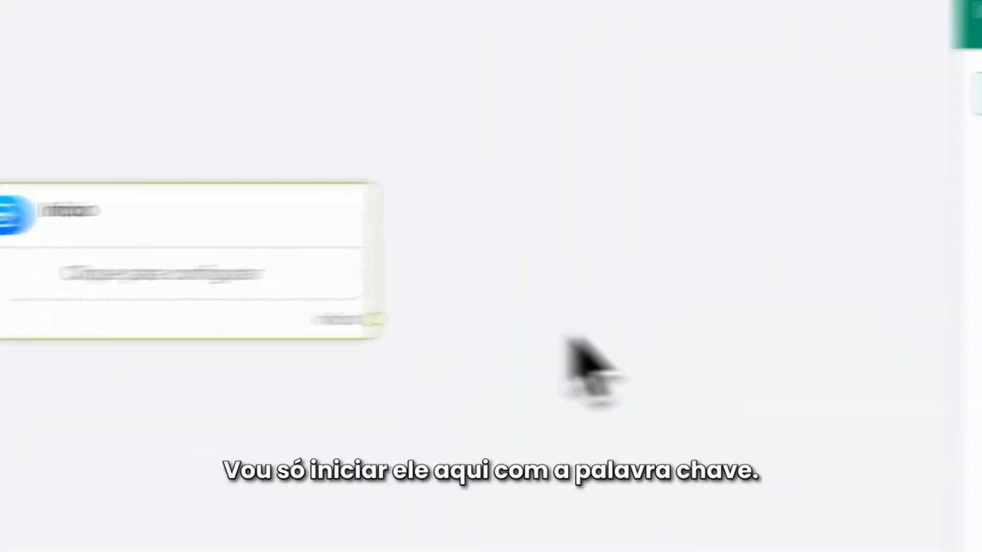
{"action": "left_click", "coordinate": [763, 202]}
{"action": "scroll", "coordinate": [286, 175], "scroll_direction": "down", "scroll_amount": 1}
{"action": "scroll", "coordinate": [285, 175], "scroll_direction": "down", "scroll_amount": 2}
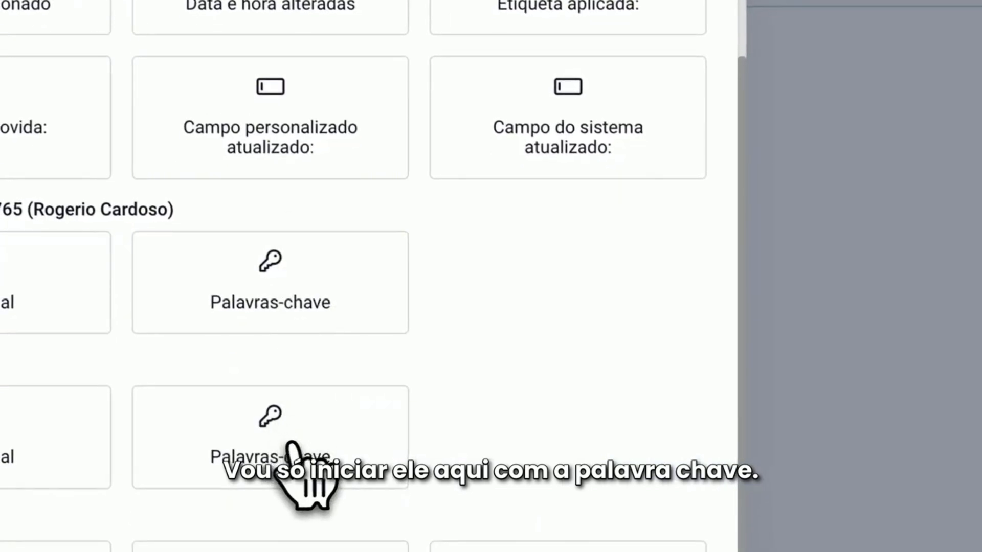
{"action": "left_click", "coordinate": [292, 444]}
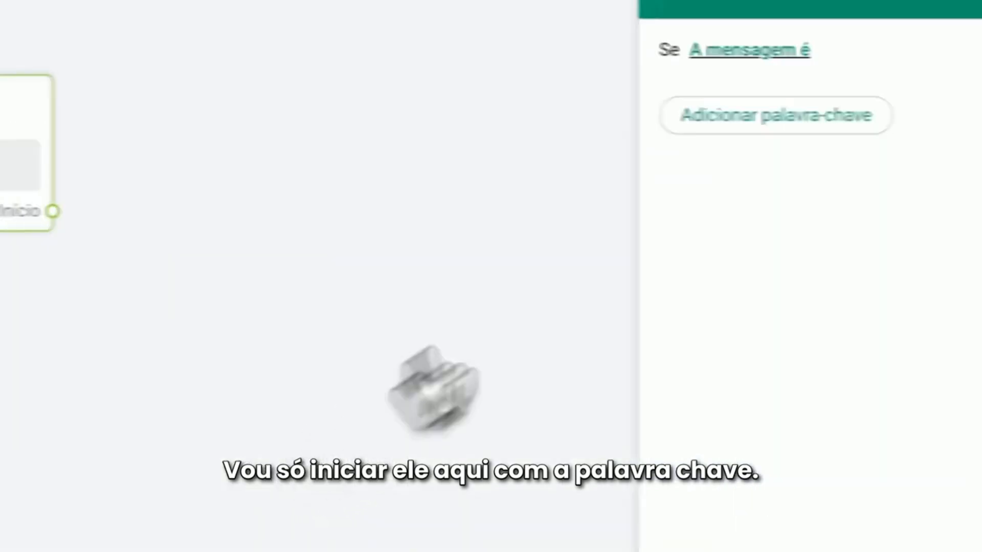
{"action": "left_click", "coordinate": [567, 118]}
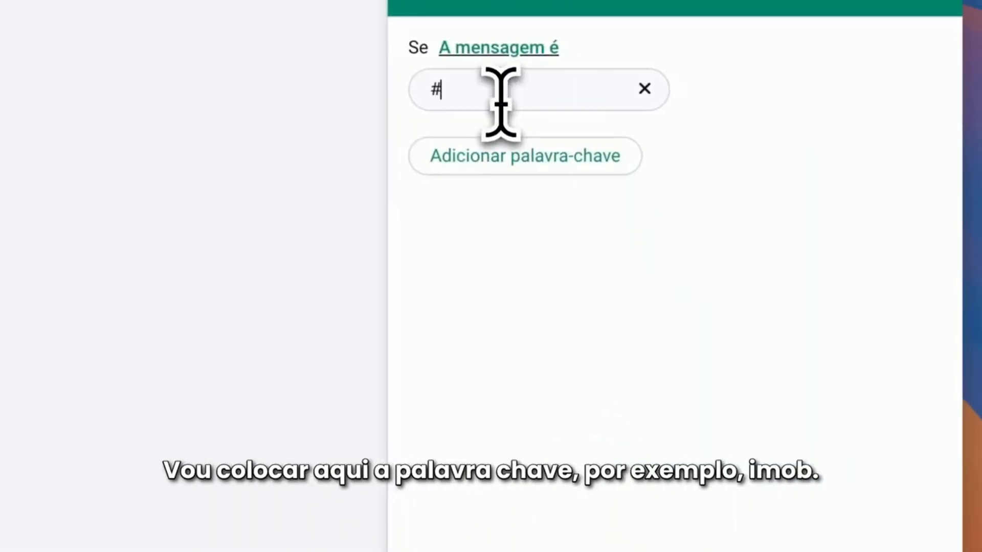
{"action": "type", "text": "#imov"}
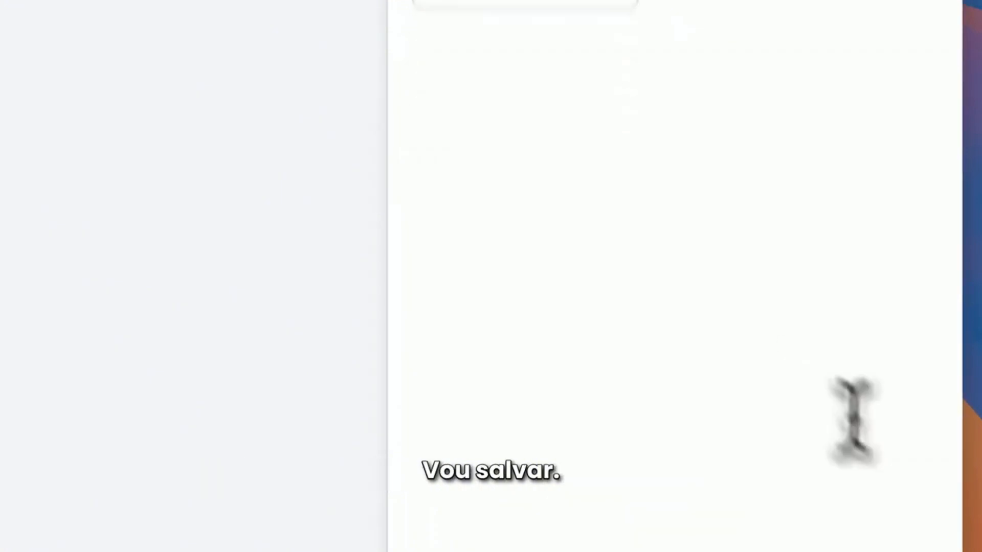
{"action": "left_click", "coordinate": [903, 502]}
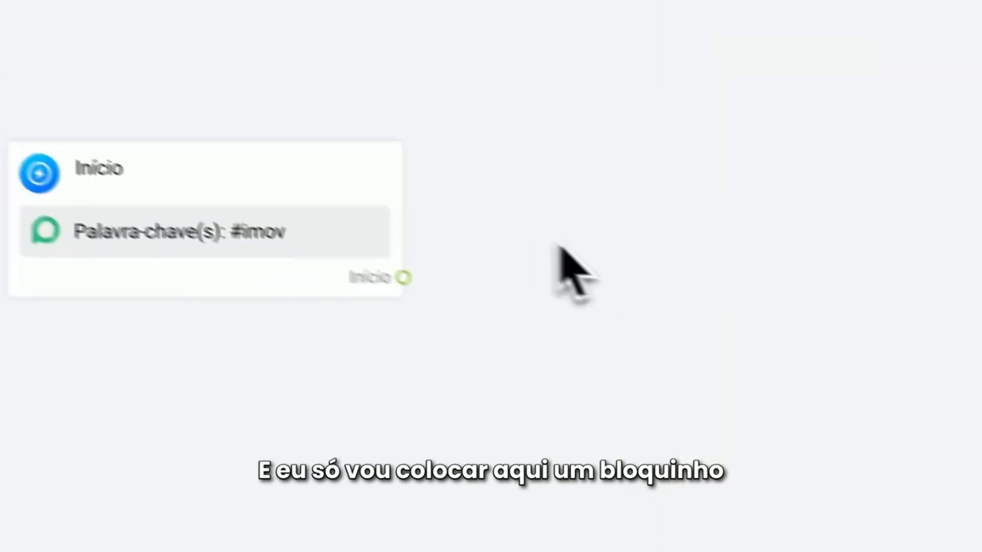
{"action": "left_click_drag", "start_coordinate": [463, 234], "coordinate": [476, 231]}
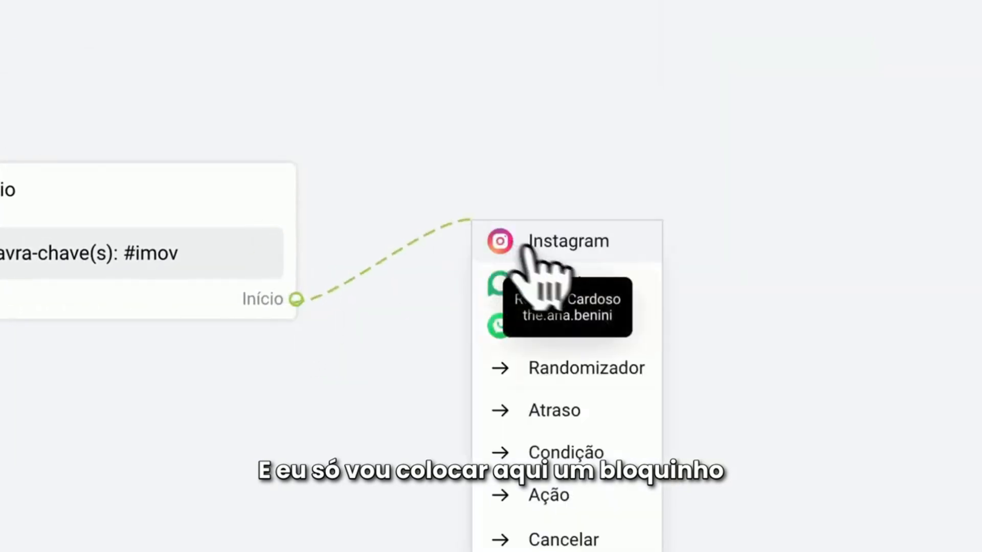
{"action": "left_click", "coordinate": [553, 289]}
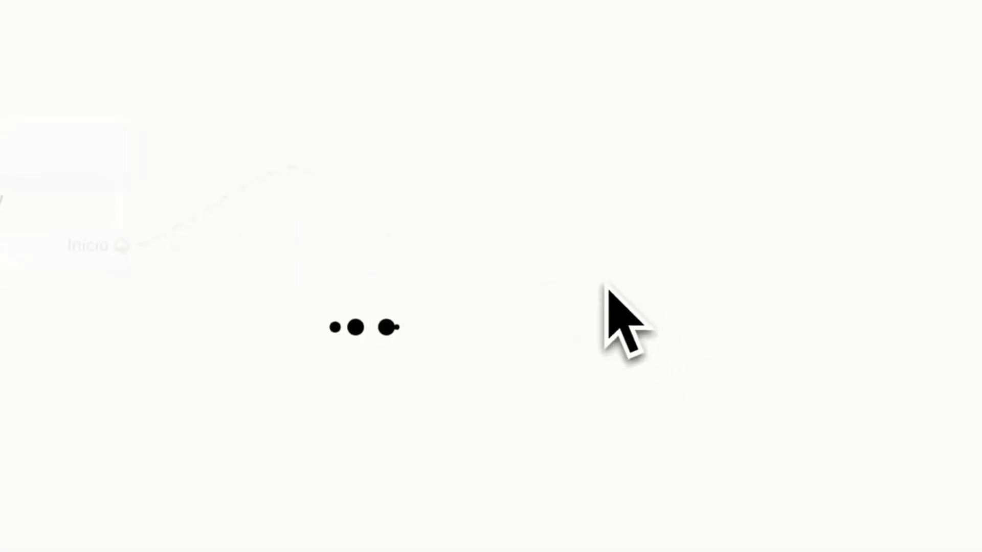
{"action": "left_click", "coordinate": [358, 143]}
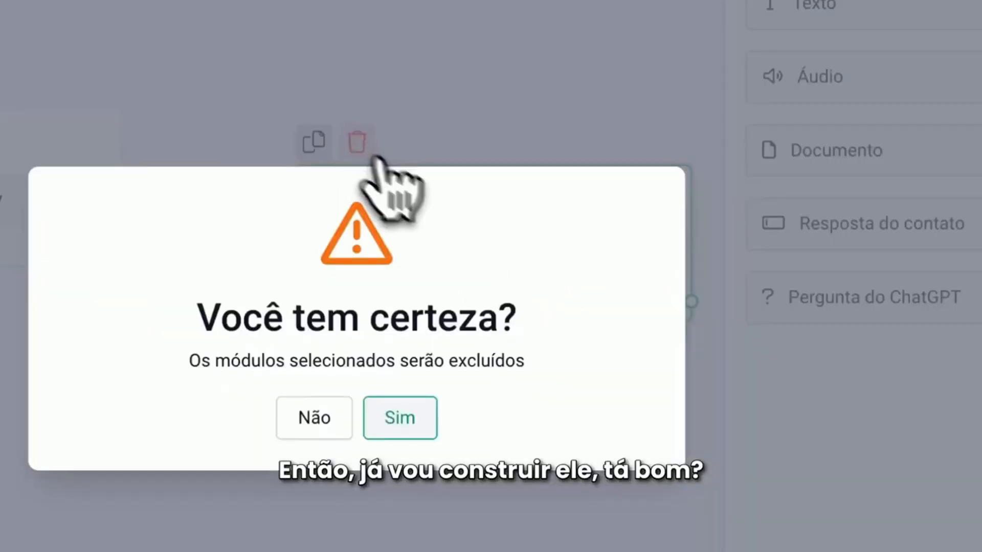
{"action": "left_click", "coordinate": [428, 424]}
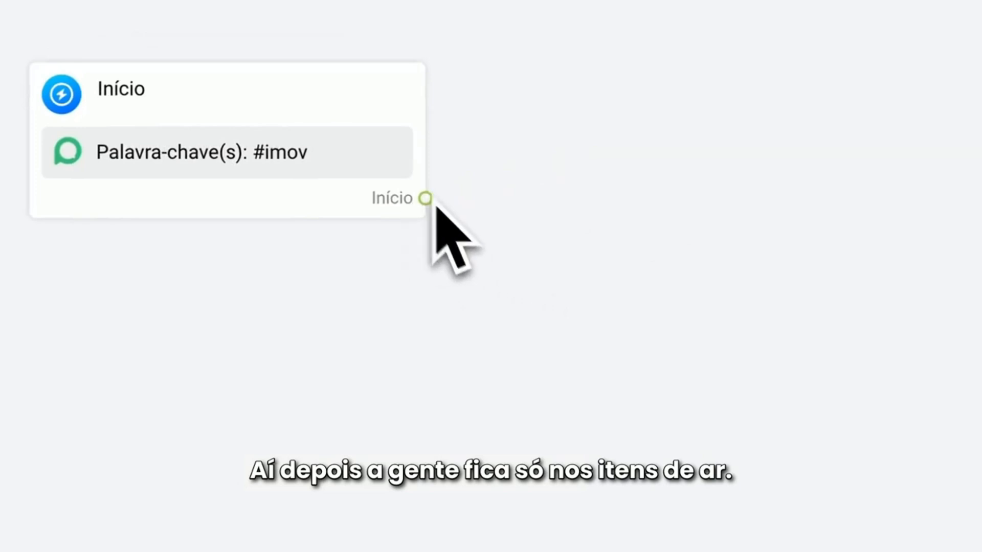
Connect a new Condição block to the Início block and add a condition group matching any of its conditions
{"action": "left_click_drag", "start_coordinate": [425, 199], "coordinate": [683, 132]}
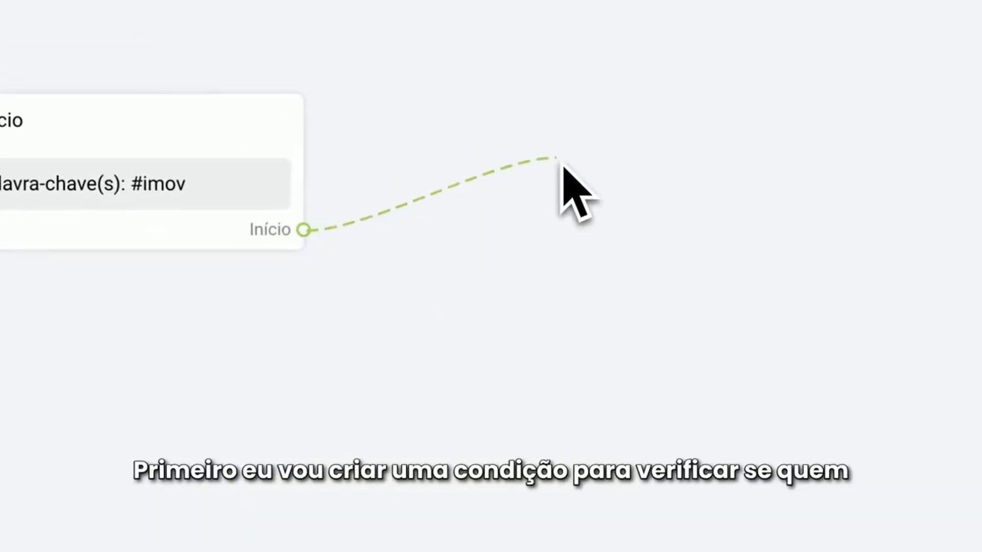
{"action": "left_click_drag", "start_coordinate": [562, 165], "coordinate": [564, 164]}
{"action": "left_click", "coordinate": [678, 397]}
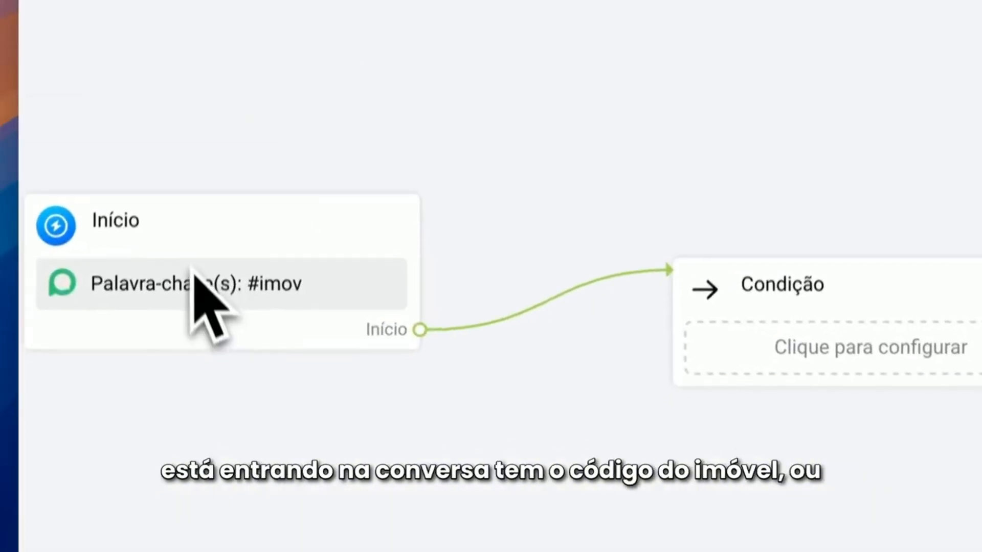
{"action": "left_click_drag", "start_coordinate": [903, 326], "coordinate": [887, 252]}
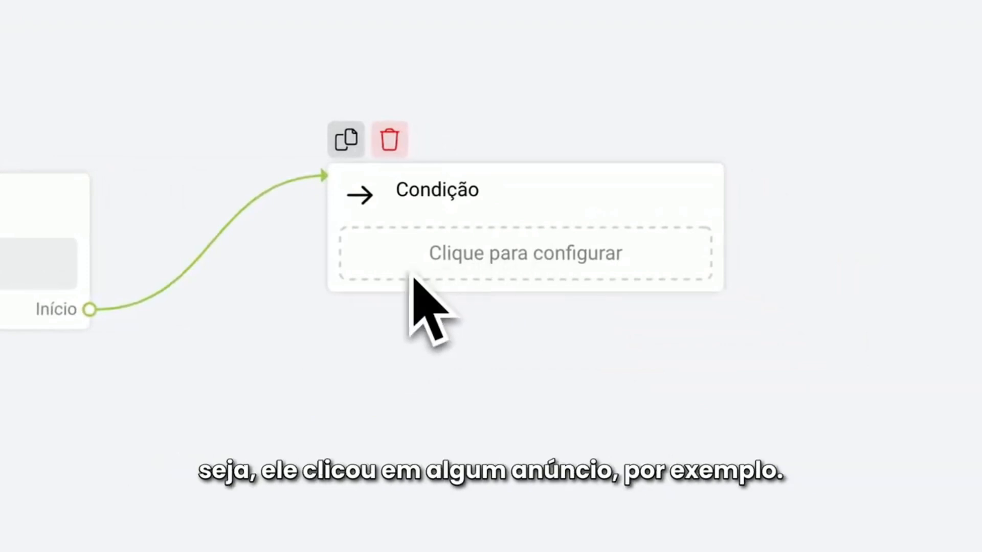
{"action": "left_click", "coordinate": [491, 263]}
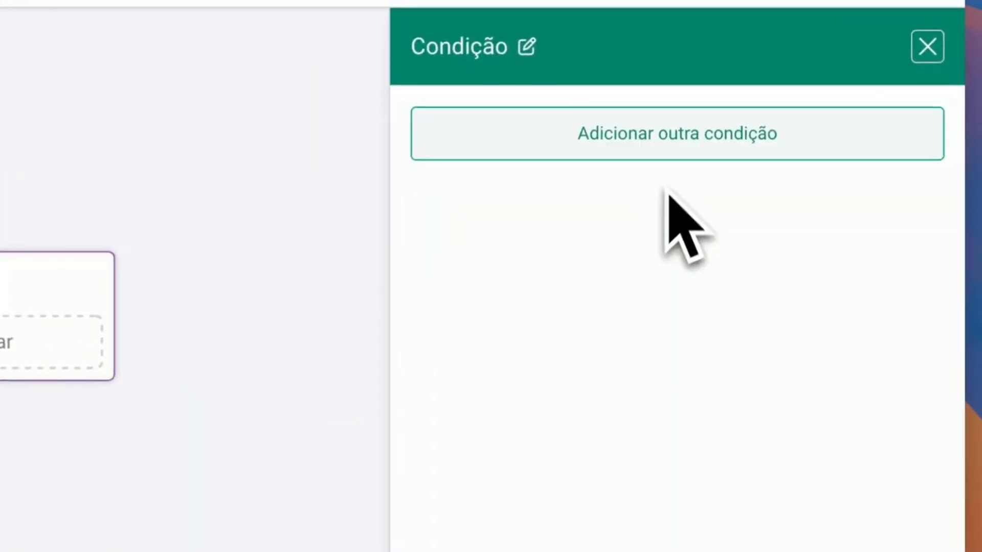
{"action": "left_click", "coordinate": [660, 149]}
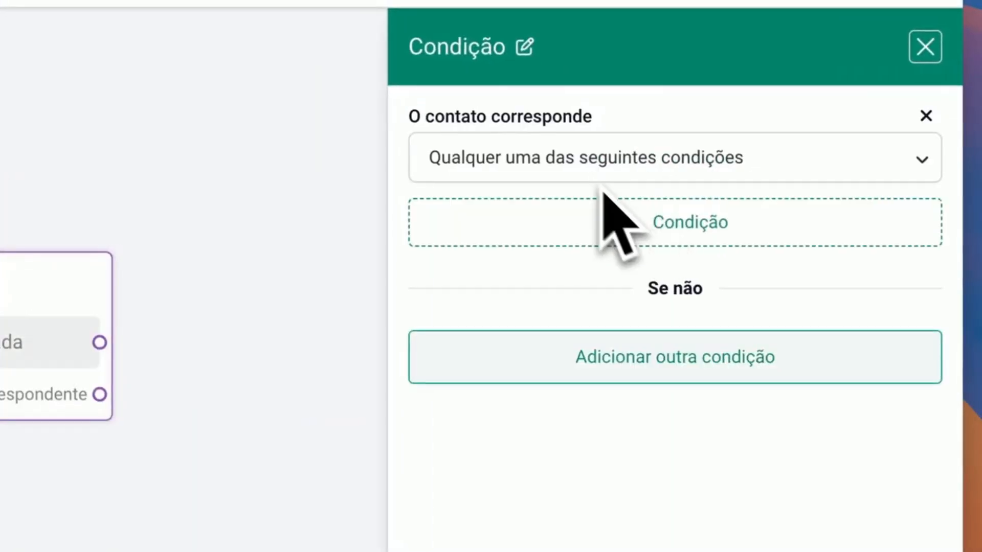
Try a condition that codigo_imovel contains the value of the custom field codigo_imovel, and save it
{"action": "left_click", "coordinate": [616, 221]}
{"action": "type", "text": "codi"}
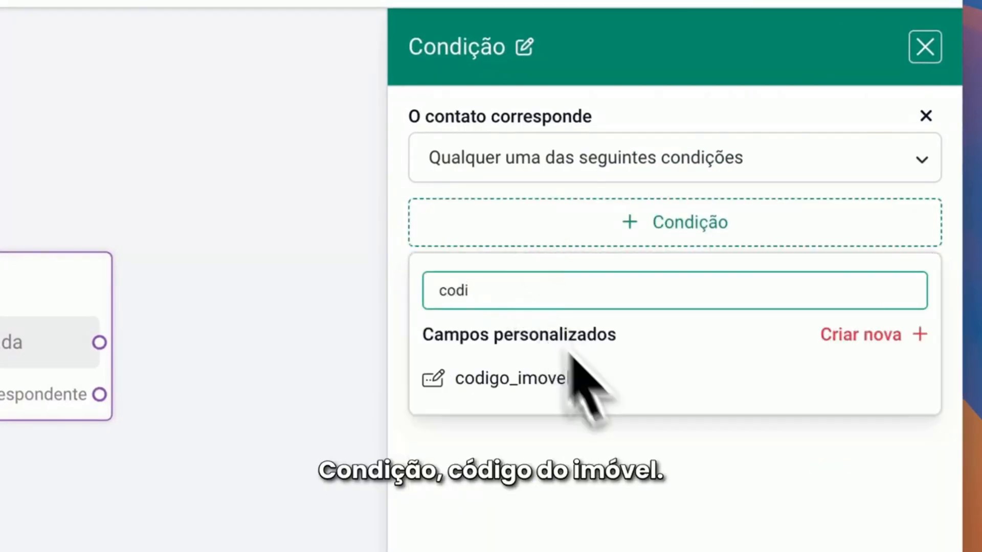
{"action": "left_click", "coordinate": [512, 379]}
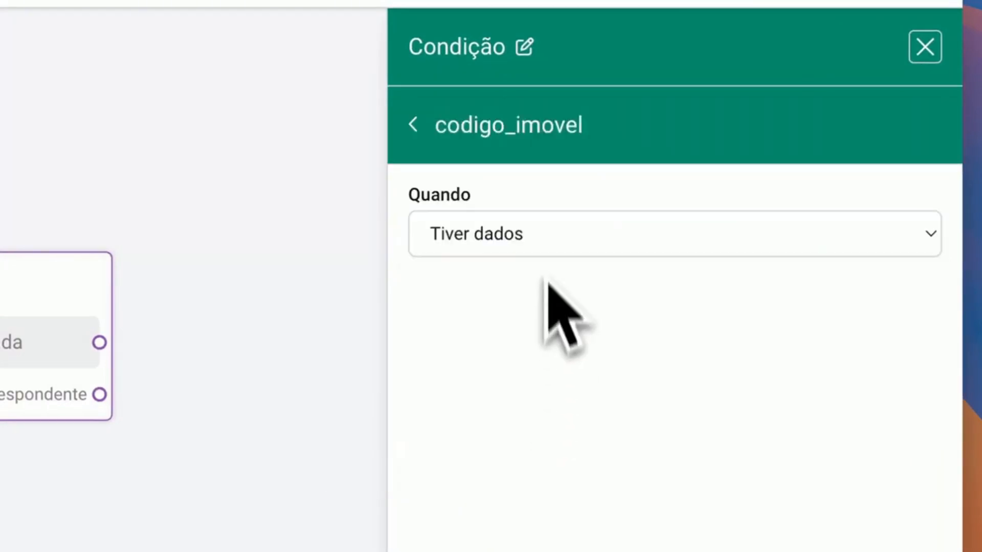
{"action": "left_click", "coordinate": [541, 246]}
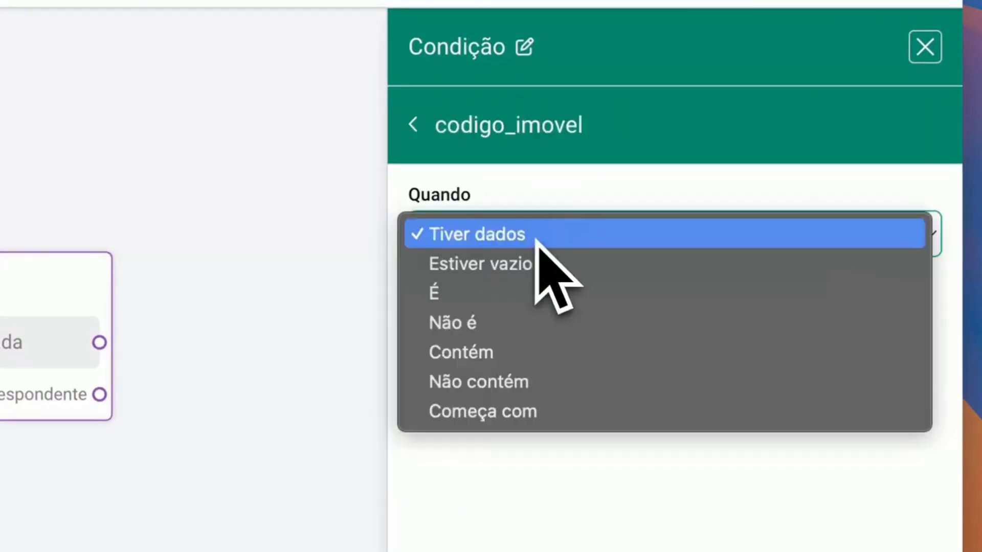
{"action": "left_click", "coordinate": [490, 238]}
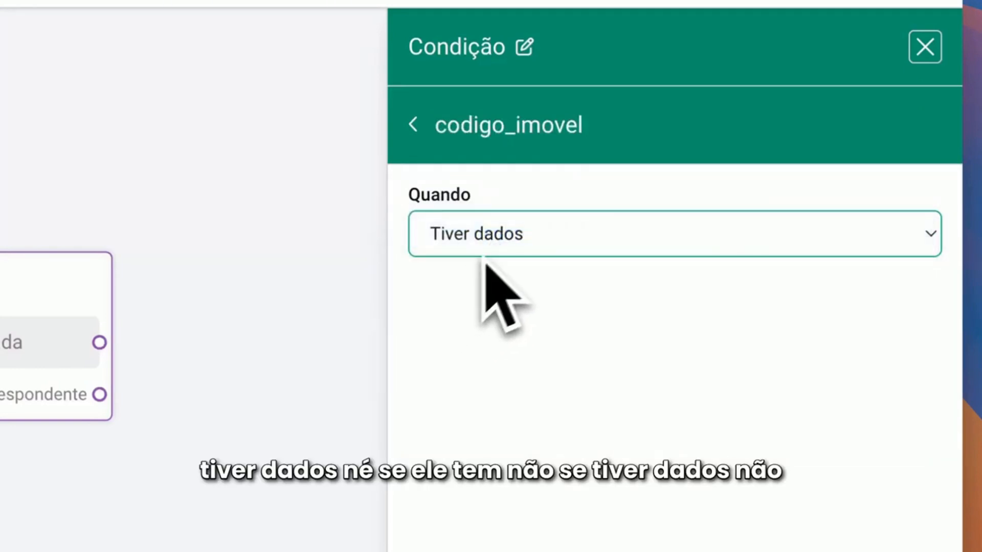
{"action": "left_click", "coordinate": [493, 247]}
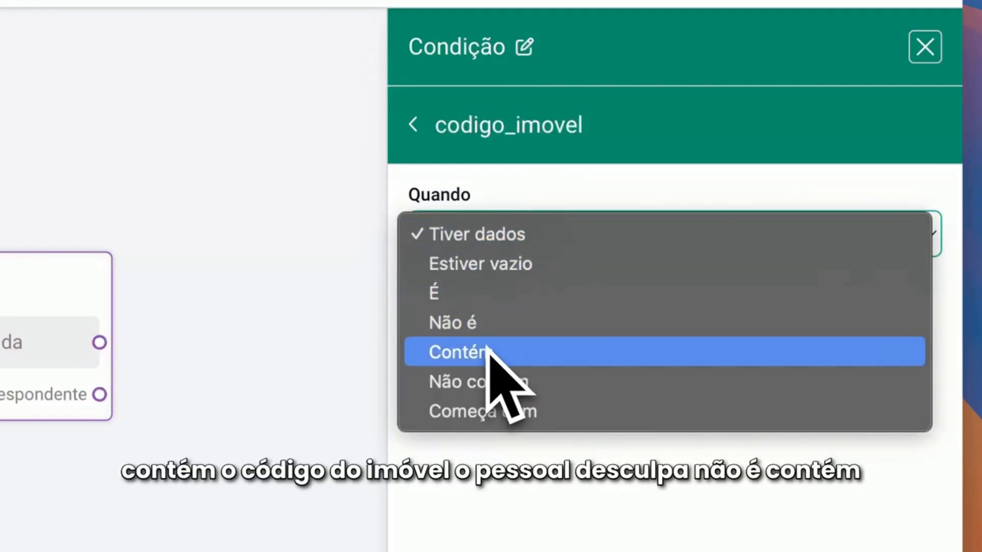
{"action": "left_click", "coordinate": [485, 358]}
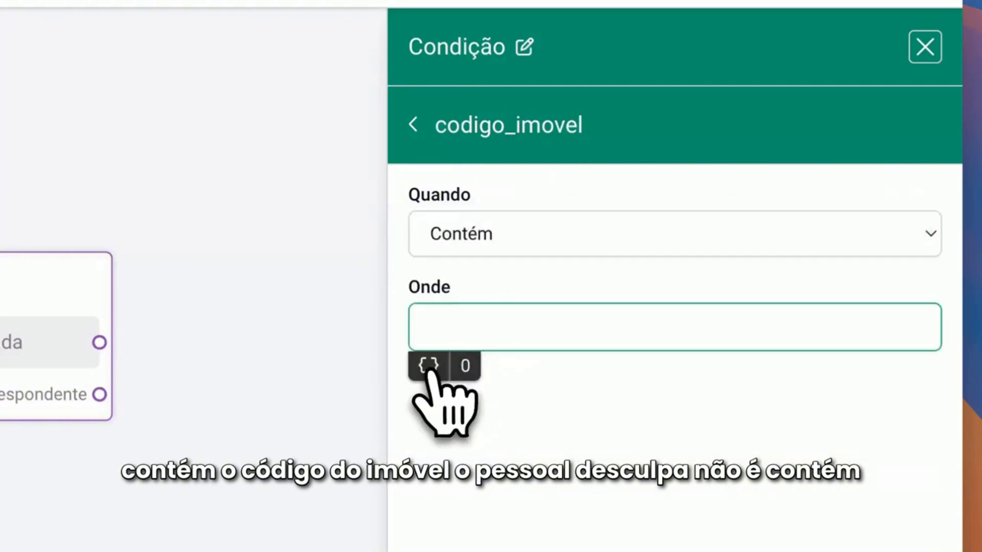
{"action": "left_click", "coordinate": [429, 366]}
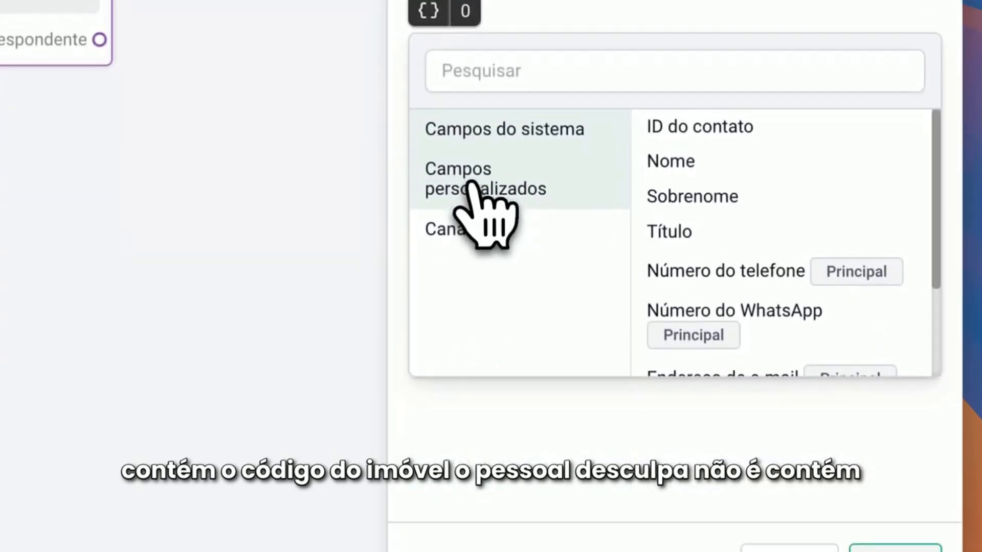
{"action": "left_click", "coordinate": [473, 197]}
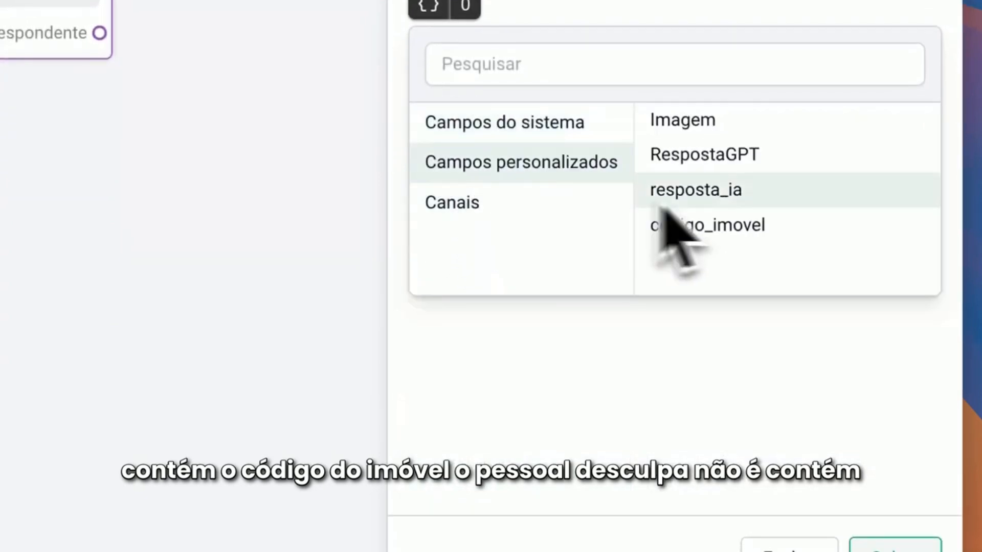
{"action": "left_click", "coordinate": [737, 225]}
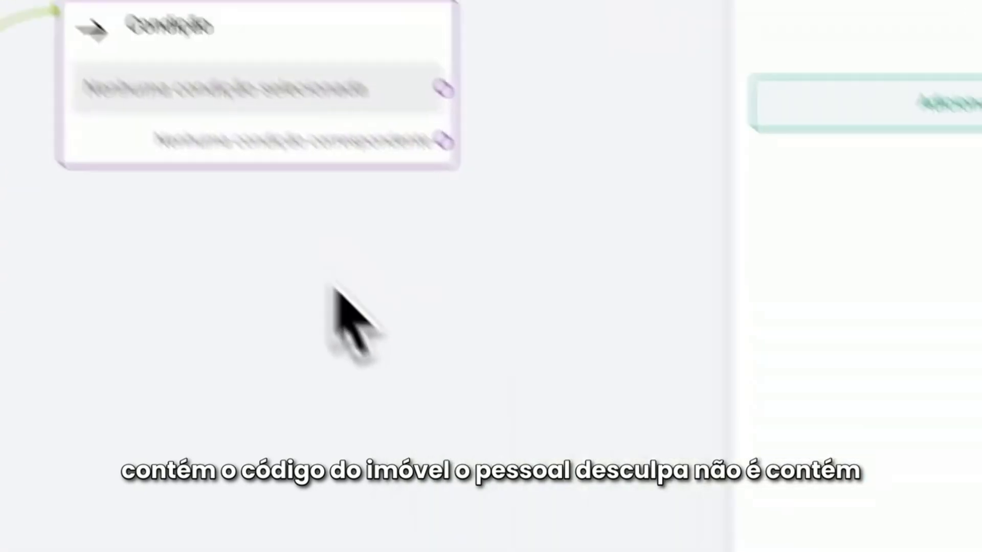
{"action": "left_click", "coordinate": [486, 396]}
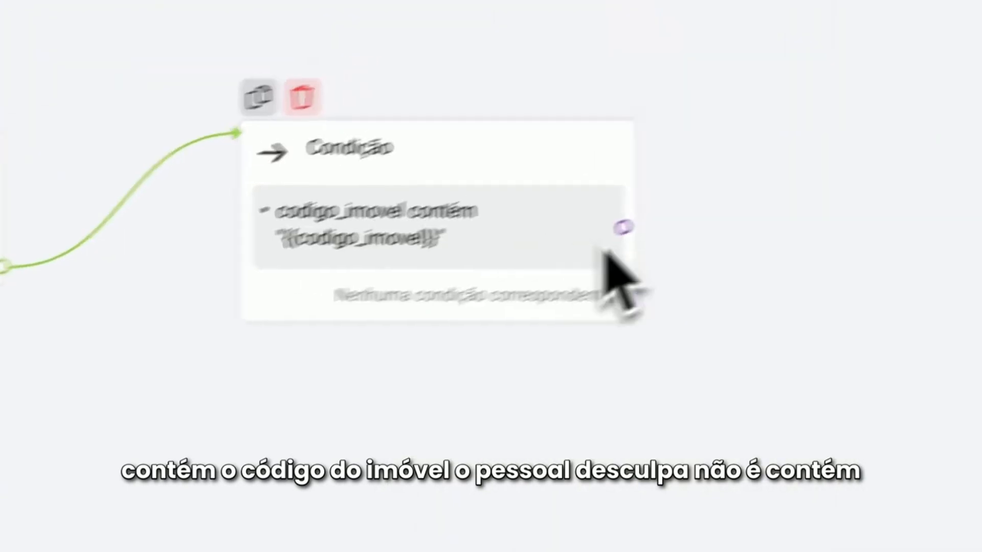
Replace the Condição block's existing condition with one that codigo_imovel has data (Tiver dados), and save it
{"action": "left_click", "coordinate": [532, 240]}
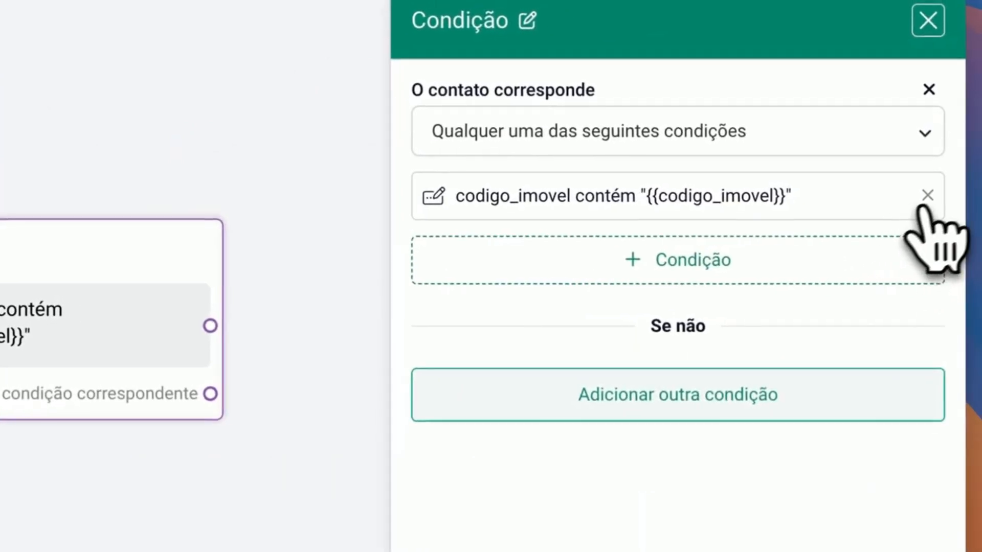
{"action": "left_click", "coordinate": [974, 187]}
{"action": "left_click", "coordinate": [696, 169]}
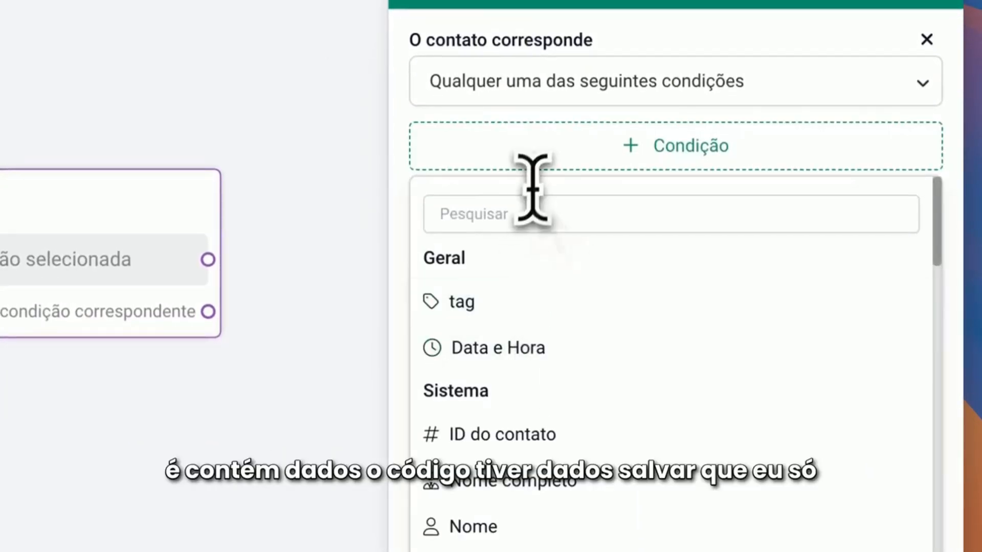
{"action": "type", "text": "codi"}
{"action": "left_click", "coordinate": [518, 302]}
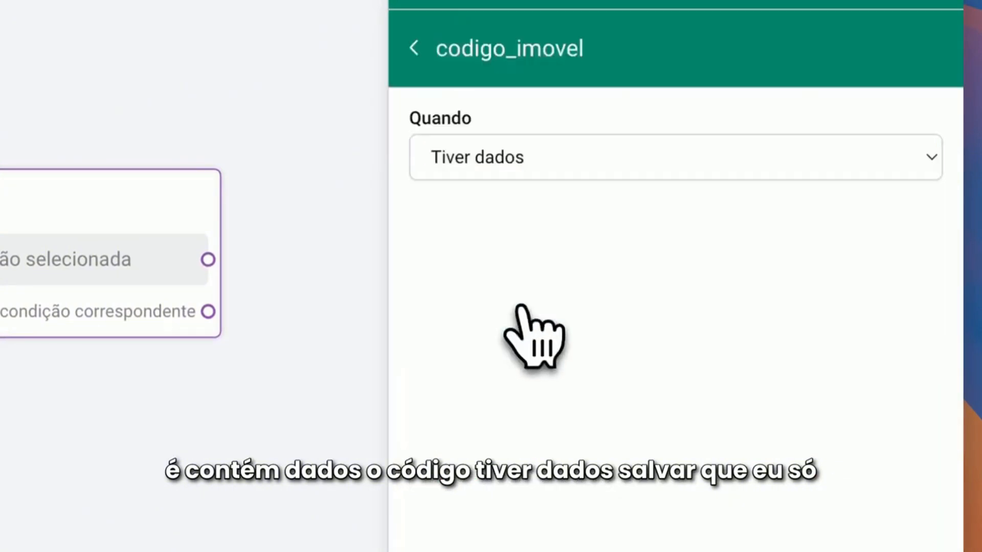
{"action": "left_click", "coordinate": [899, 519]}
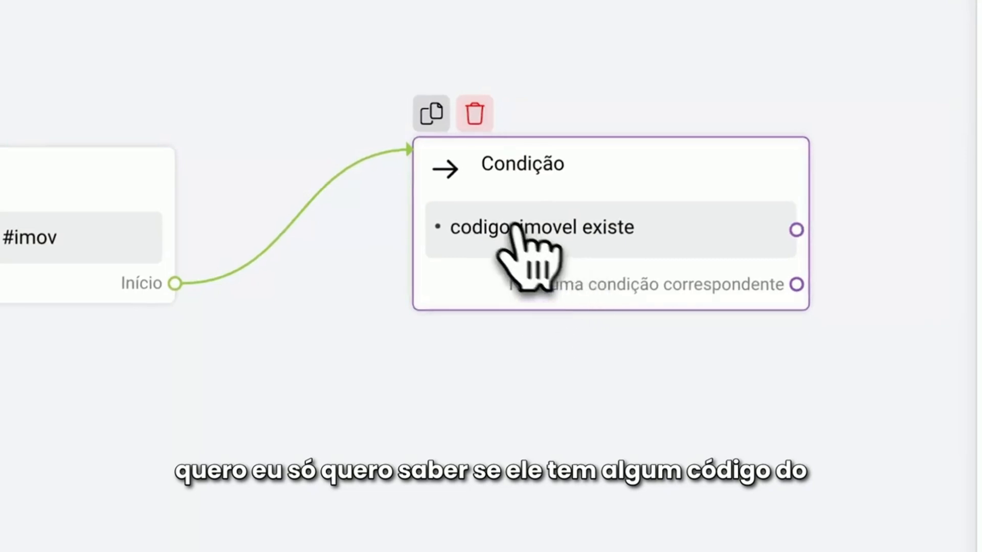
{"action": "left_click", "coordinate": [431, 424]}
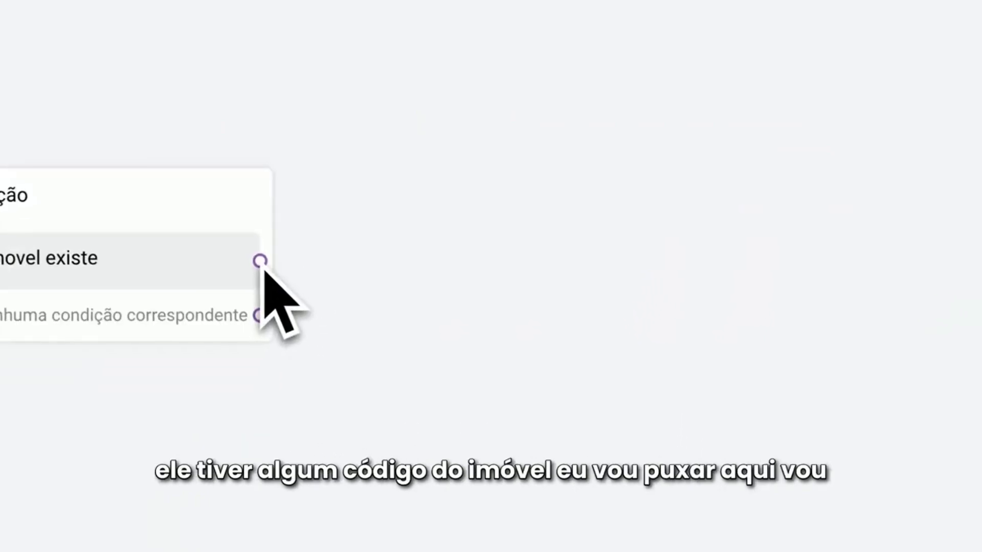
Connect a new Ação block to the condition's codigo_imovel existe output and add a Consulte a IA action to it
{"action": "left_click_drag", "start_coordinate": [492, 150], "coordinate": [499, 141]}
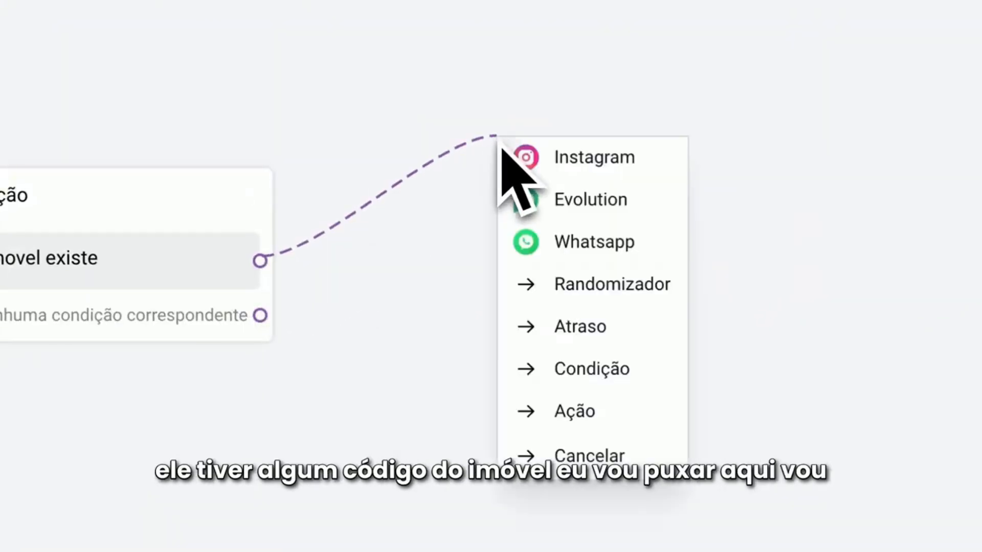
{"action": "left_click", "coordinate": [588, 412]}
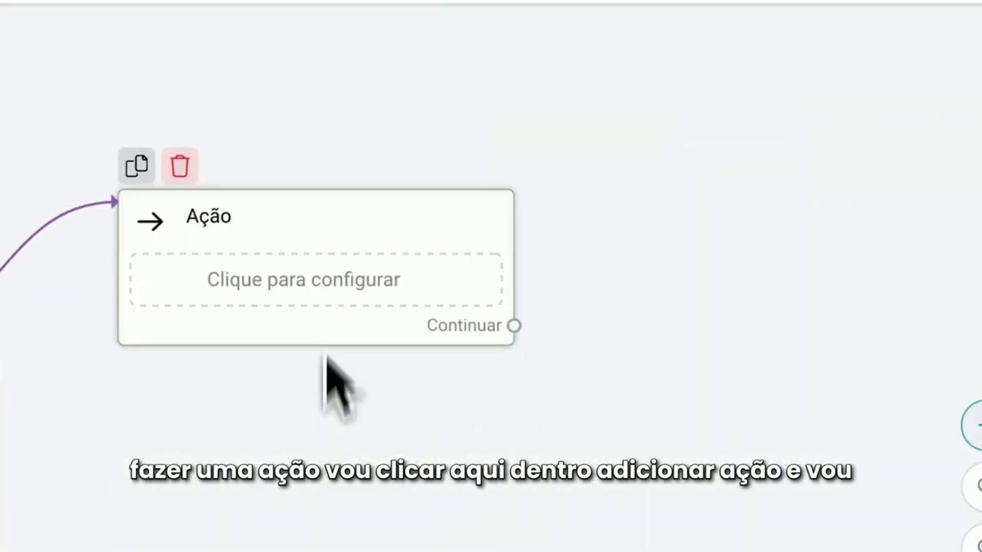
{"action": "left_click_drag", "start_coordinate": [329, 391], "coordinate": [322, 292]}
{"action": "left_click", "coordinate": [285, 194]}
{"action": "left_click", "coordinate": [631, 146]}
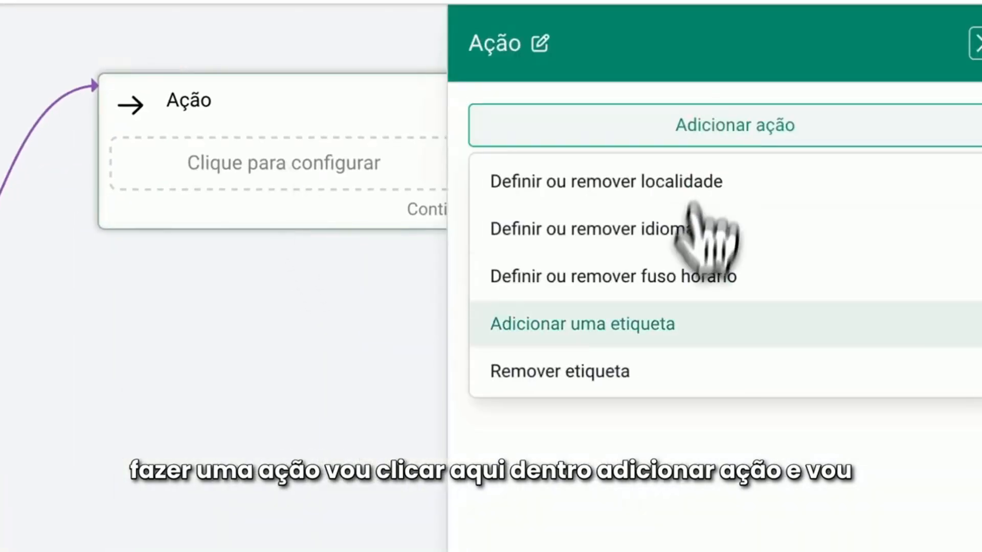
{"action": "scroll", "coordinate": [698, 306], "scroll_direction": "down", "scroll_amount": 10}
{"action": "left_click", "coordinate": [610, 287]}
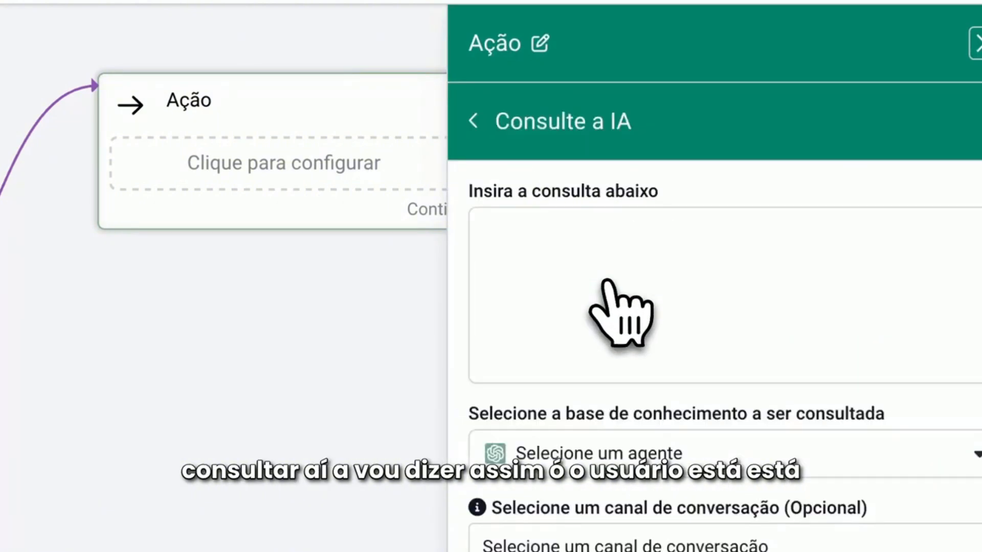
Write the AI query "O usuario esta a procura do imovel {{codigo_imovel}}. apresento o imovel procurado como uma corretora profisiional", inserting codigo_imovel as a custom field
{"action": "left_click", "coordinate": [556, 254]}
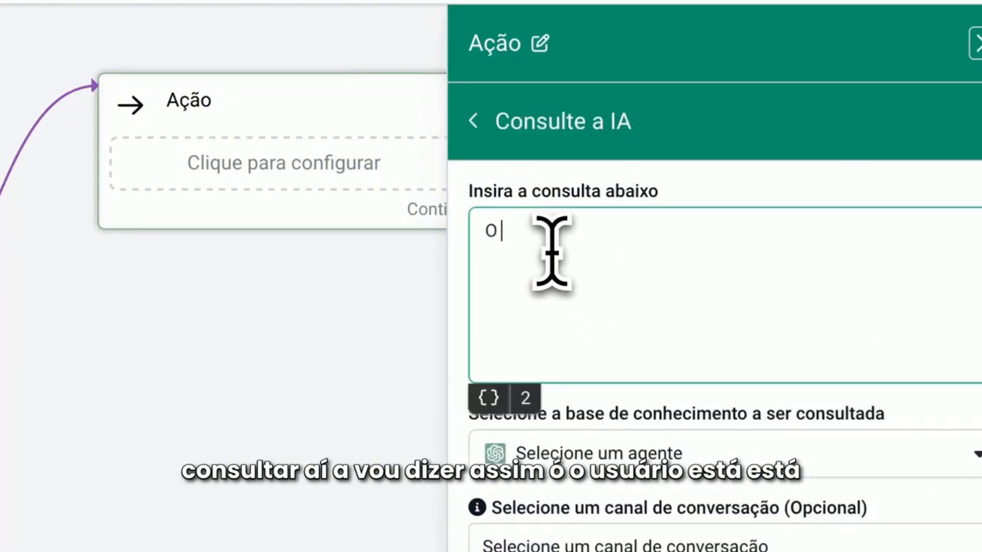
{"action": "type", "text": "O u"}
{"action": "type", "text": "suario esta"}
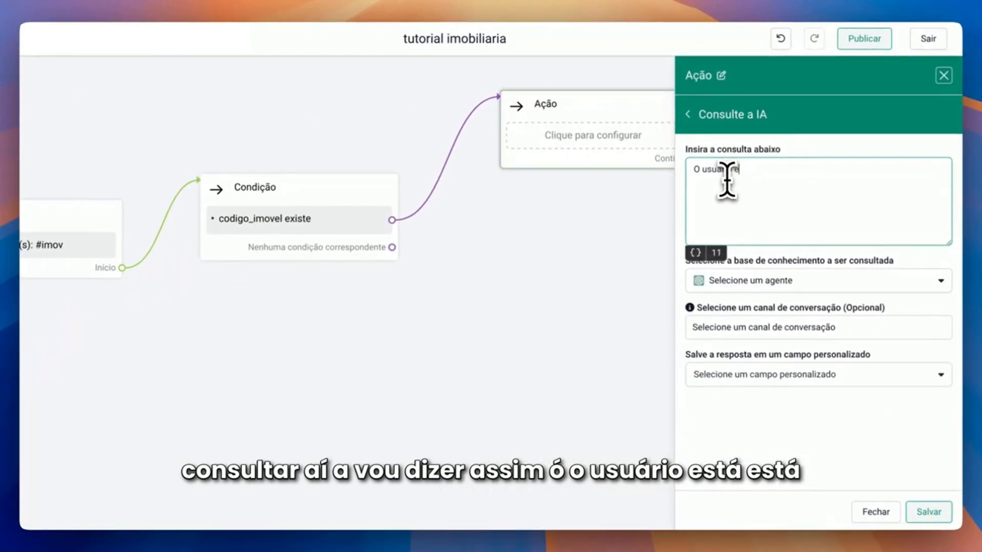
{"action": "type", "text": " a procura do imovel"}
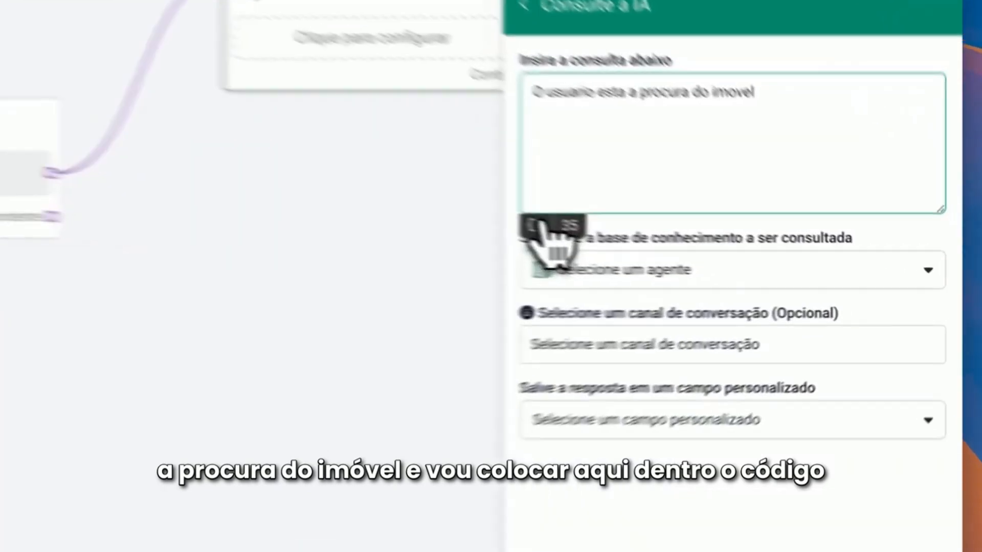
{"action": "left_click", "coordinate": [695, 252]}
{"action": "left_click", "coordinate": [742, 332]}
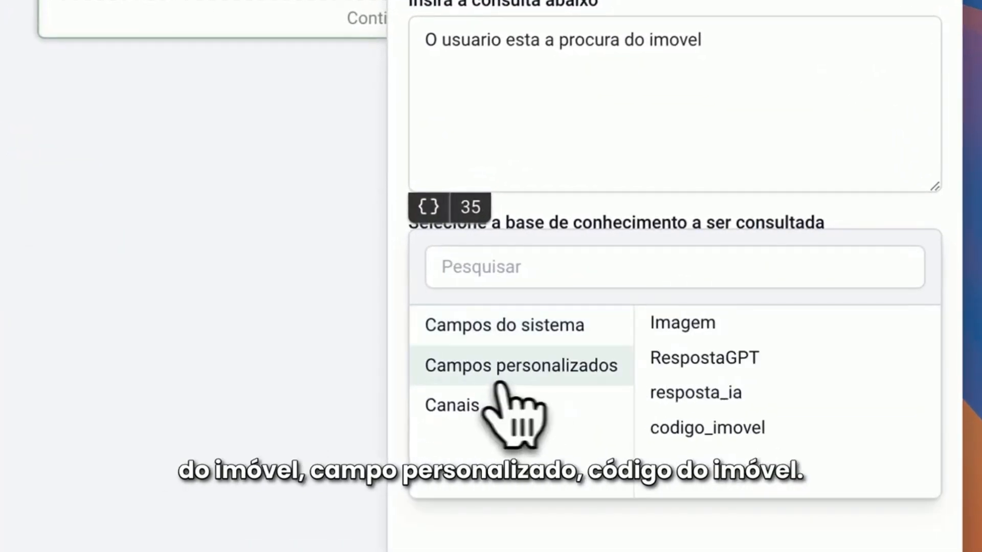
{"action": "left_click", "coordinate": [752, 435]}
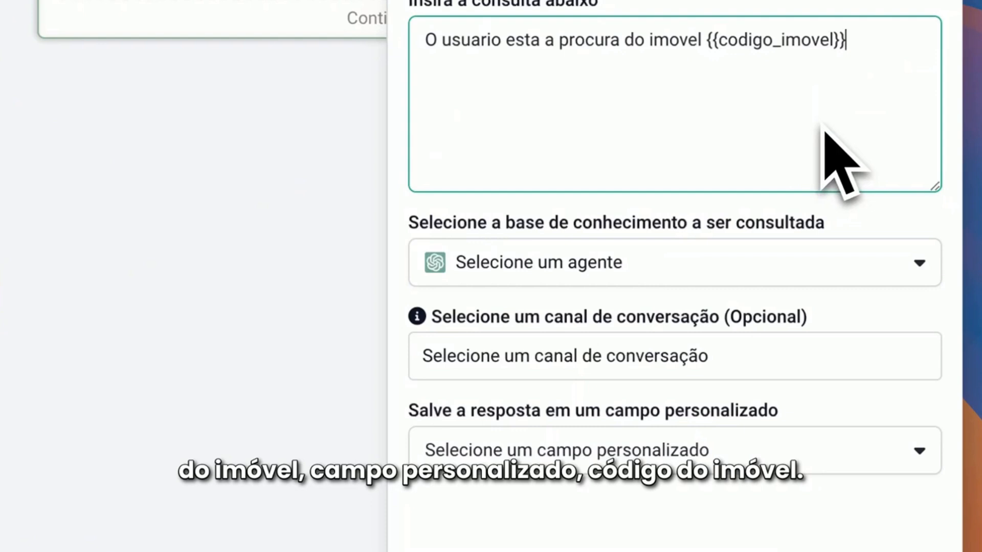
{"action": "type", "text": "."}
{"action": "key", "text": "Return"}
{"action": "type", "text": "apresn"}
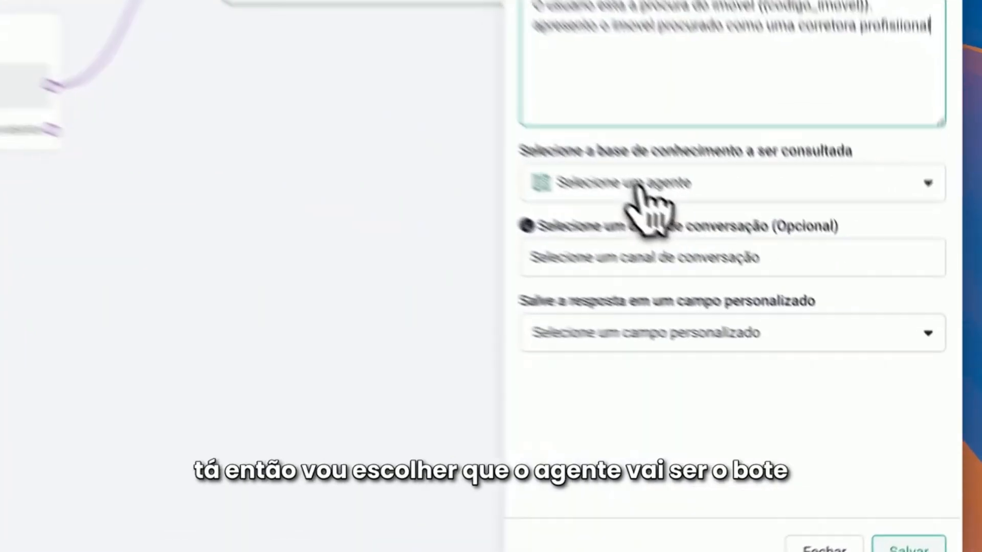
Set the AI query's agent to bot_corretor, channel to Evolution - demo and response field to resposta_ia, and save the action
{"action": "left_click", "coordinate": [751, 281]}
{"action": "left_click", "coordinate": [727, 327]}
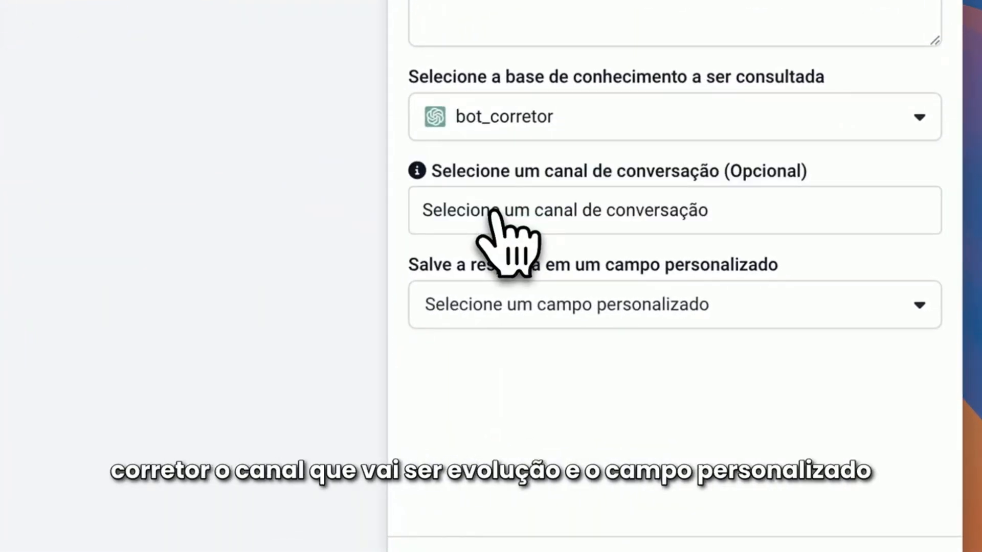
{"action": "left_click", "coordinate": [637, 210]}
{"action": "left_click", "coordinate": [473, 357]}
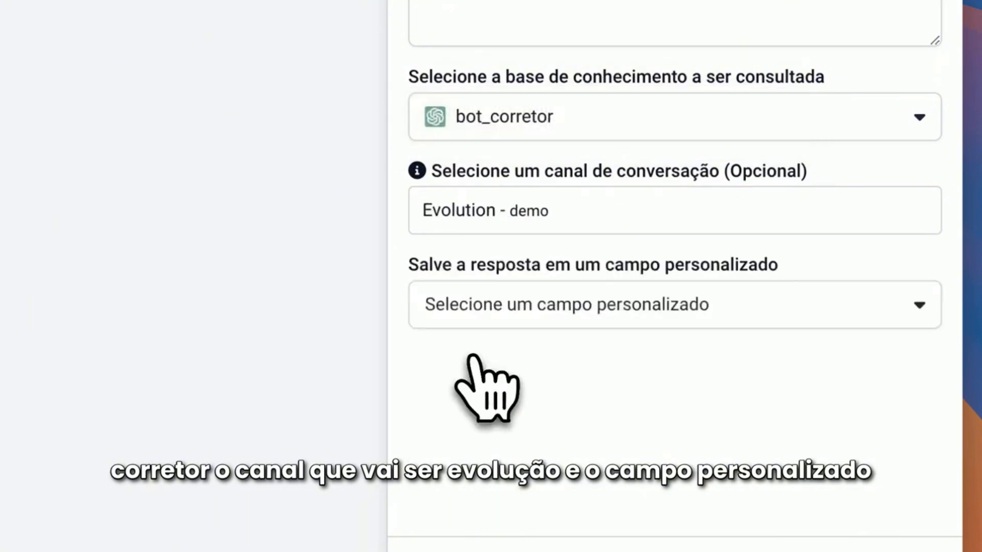
{"action": "left_click", "coordinate": [570, 307]}
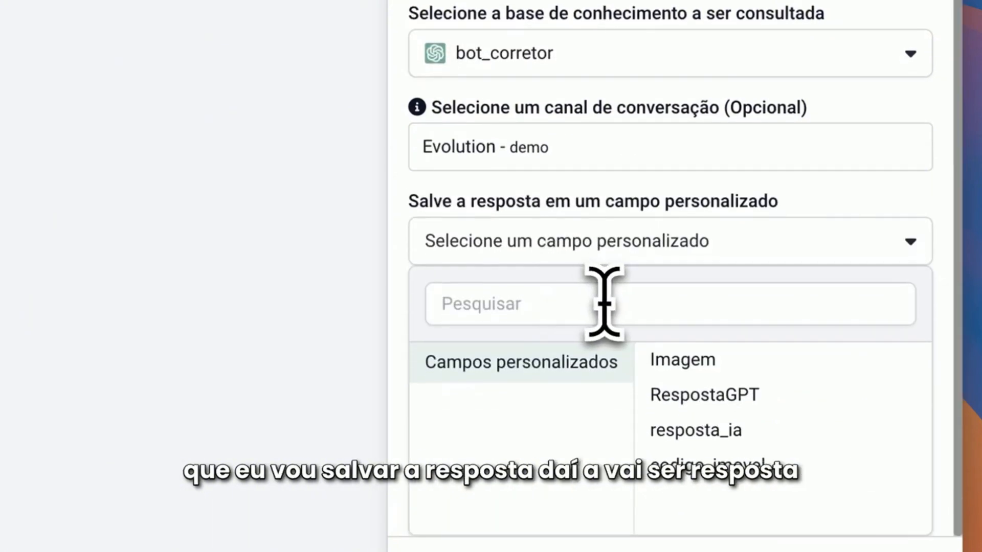
{"action": "left_click", "coordinate": [755, 430]}
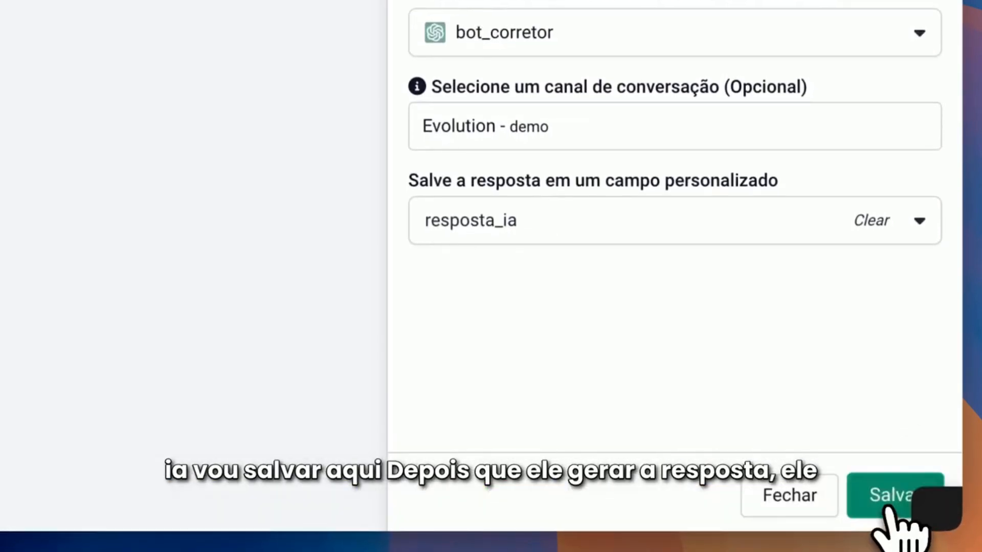
{"action": "left_click", "coordinate": [890, 504]}
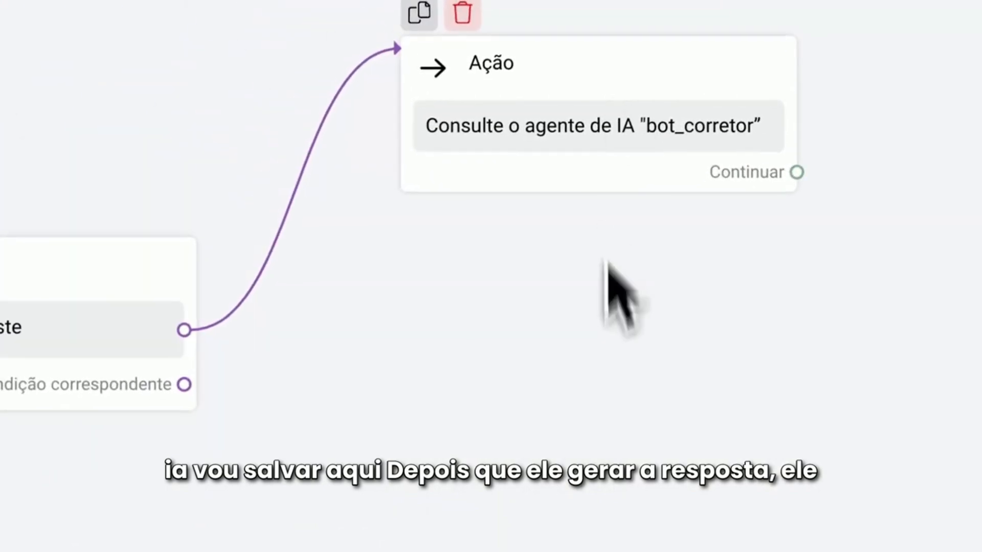
Connect a new Evolution block to the Ação block's Continuar output and place it below the Ação block
{"action": "left_click_drag", "start_coordinate": [432, 241], "coordinate": [642, 318]}
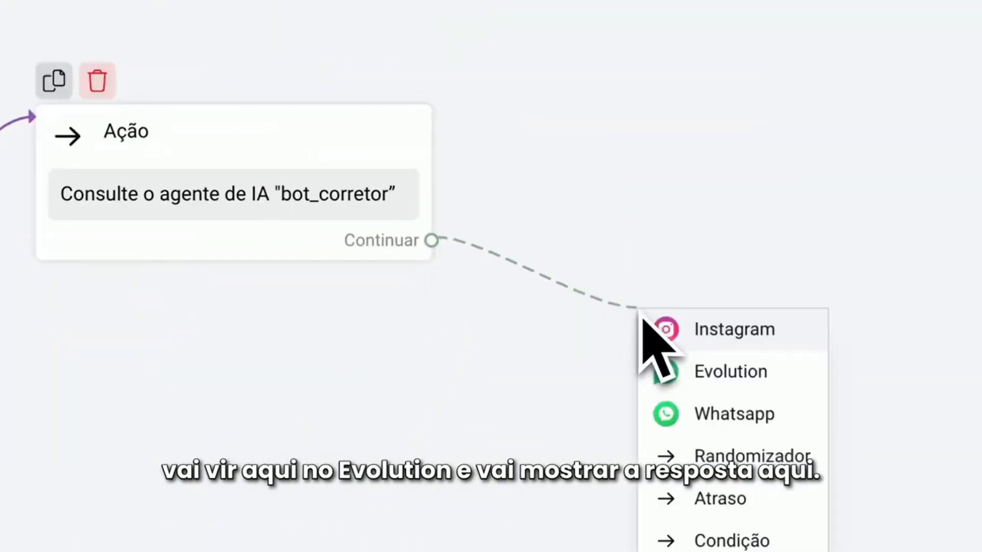
{"action": "left_click", "coordinate": [719, 372]}
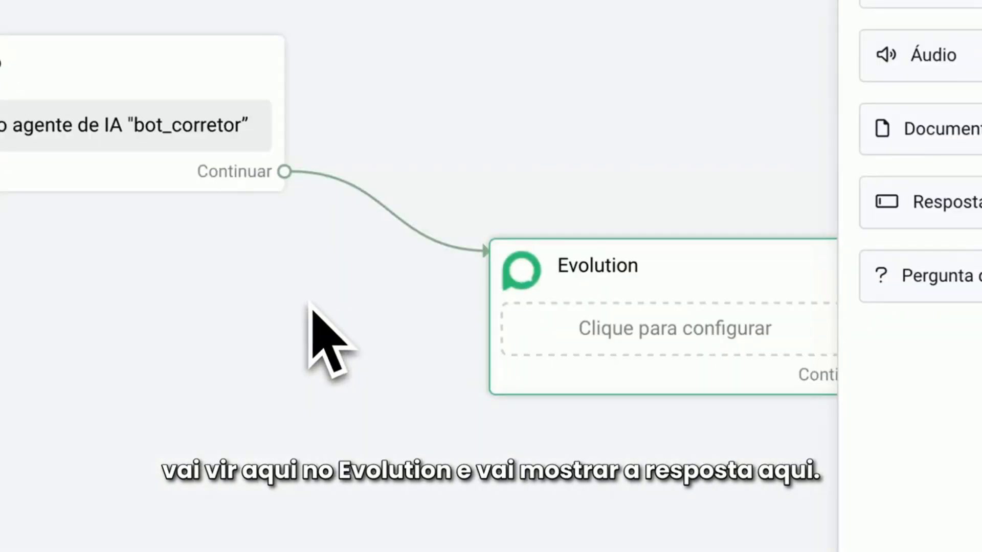
{"action": "left_click_drag", "start_coordinate": [307, 330], "coordinate": [352, 254]}
{"action": "left_click_drag", "start_coordinate": [602, 187], "coordinate": [397, 241]}
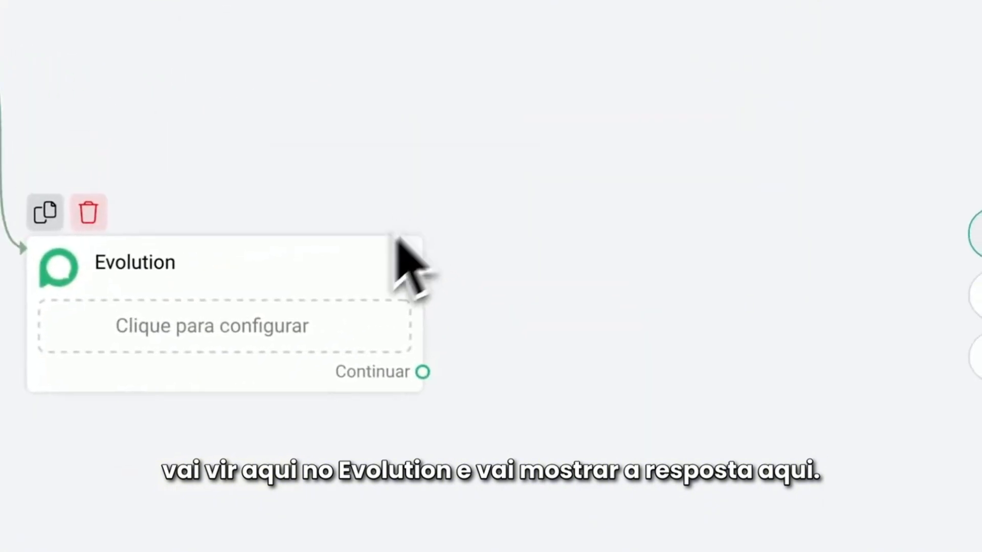
Add a Resposta do ChatGPT element to the Evolution block and shift the block sideways beneath the Ação block
{"action": "left_click", "coordinate": [272, 327]}
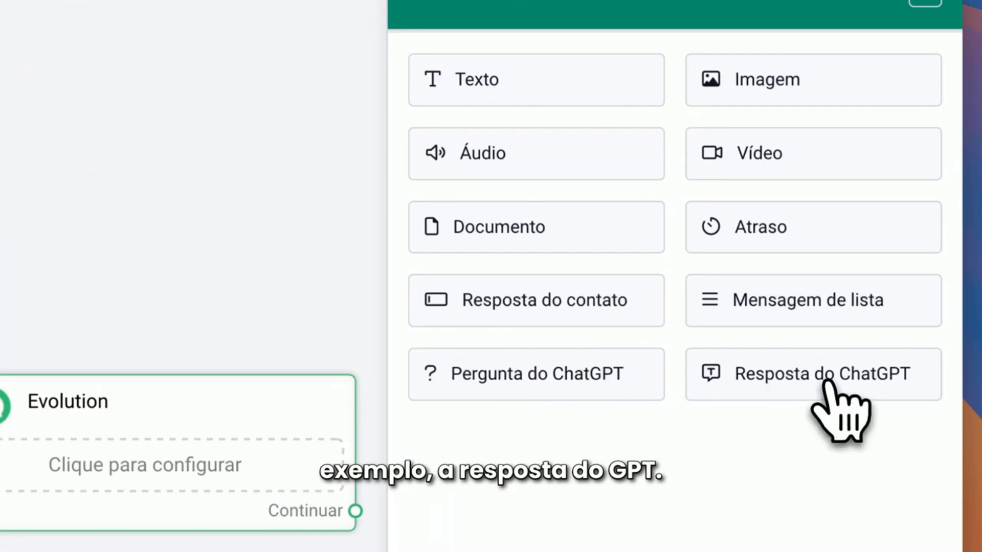
{"action": "left_click", "coordinate": [817, 393]}
{"action": "left_click", "coordinate": [294, 330]}
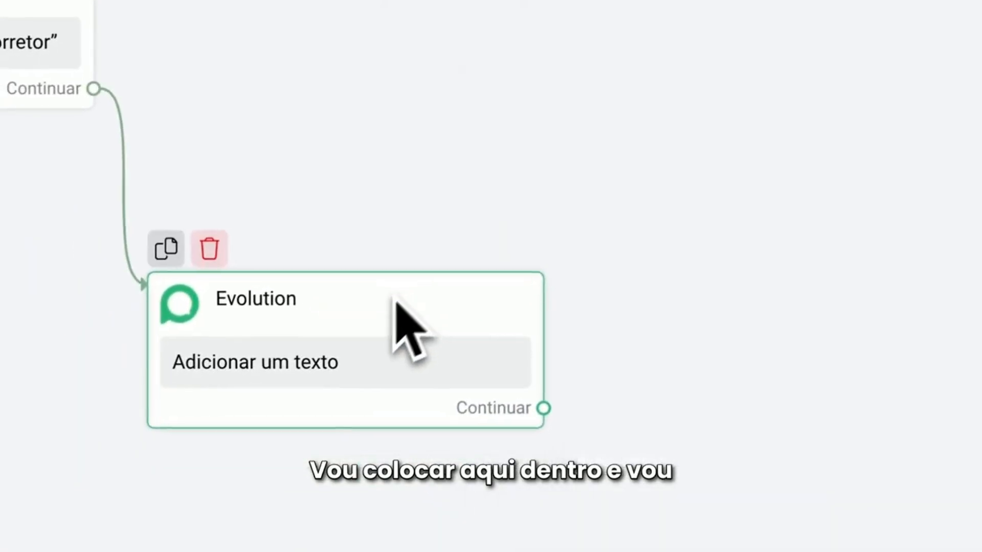
{"action": "left_click_drag", "start_coordinate": [397, 302], "coordinate": [287, 302]}
Insert the custom field resposta_ia as the message text of the Resposta do ChatGPT element and save it
{"action": "left_click", "coordinate": [275, 350]}
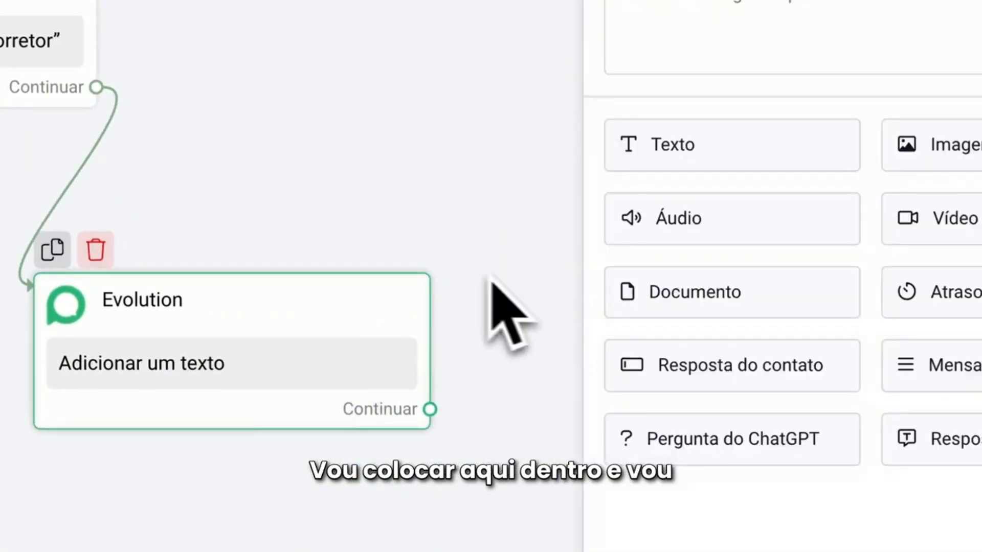
{"action": "left_click", "coordinate": [734, 33]}
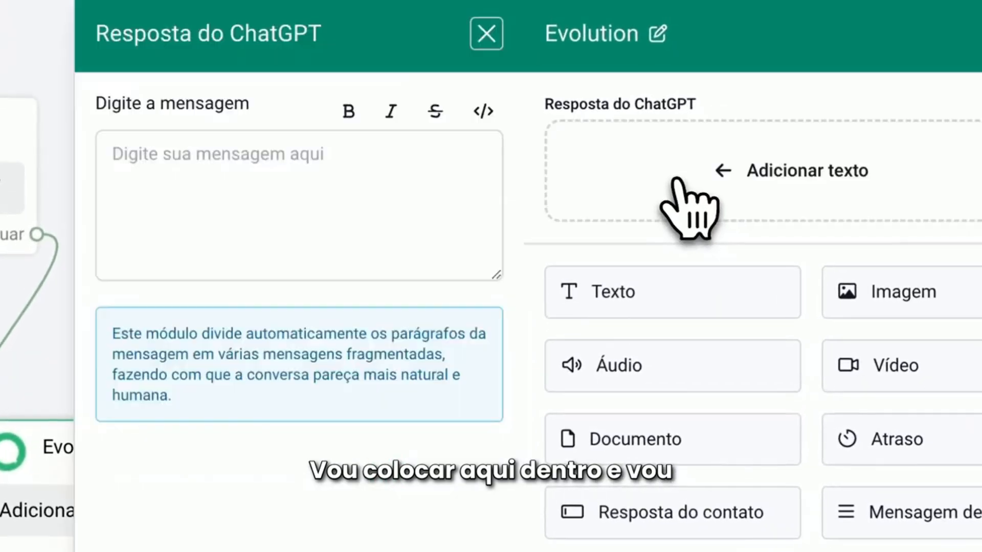
{"action": "left_click", "coordinate": [162, 238]}
{"action": "left_click", "coordinate": [154, 296]}
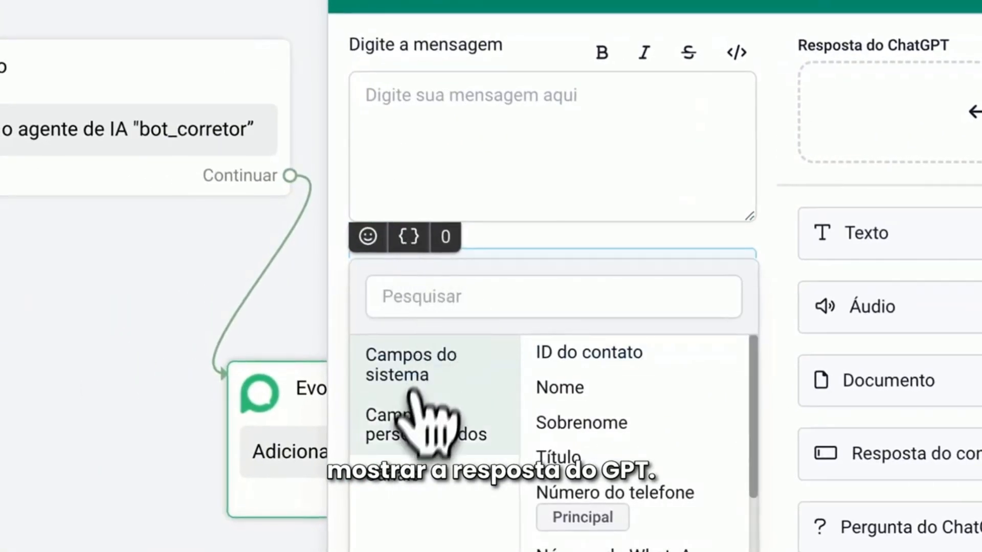
{"action": "left_click", "coordinate": [419, 424]}
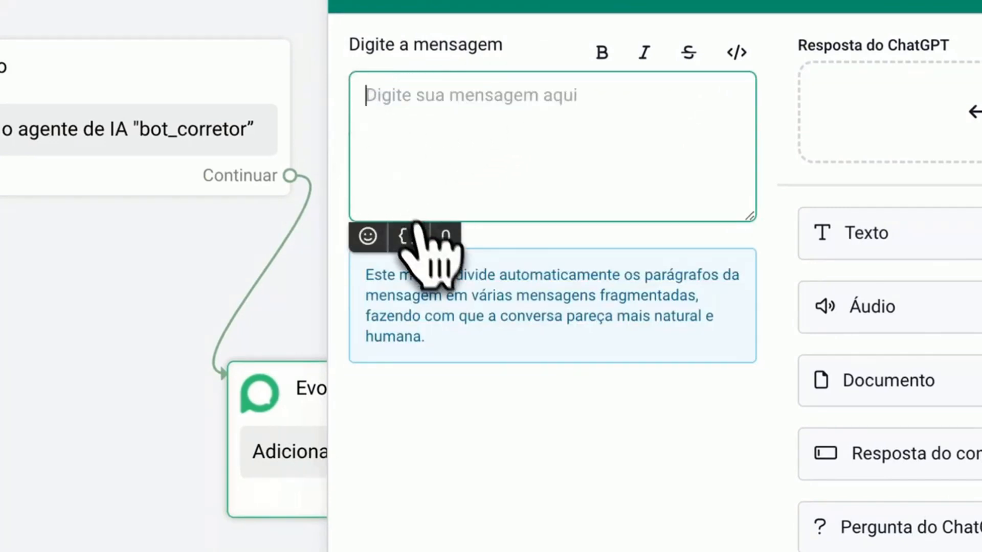
{"action": "left_click", "coordinate": [416, 231]}
{"action": "left_click", "coordinate": [511, 417]}
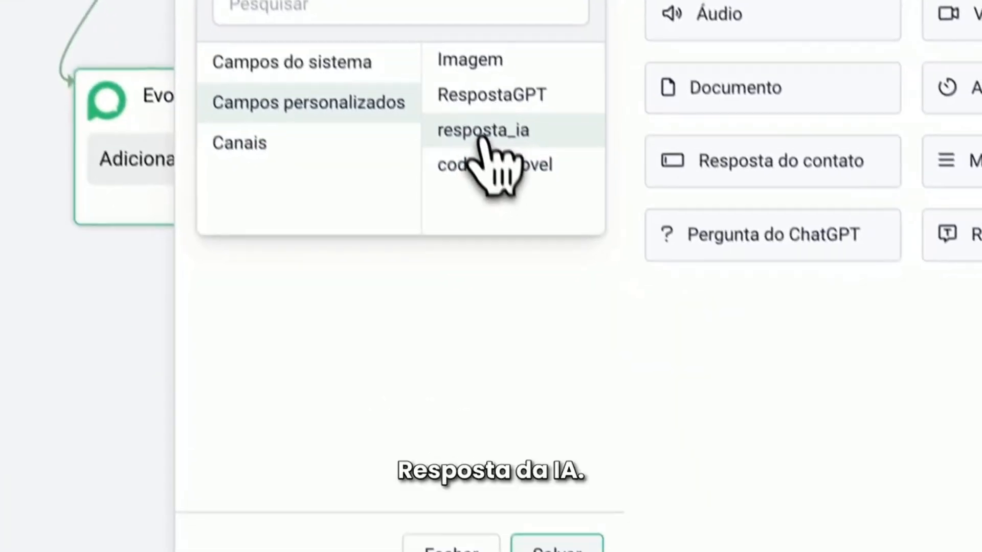
{"action": "left_click", "coordinate": [481, 132]}
{"action": "left_click", "coordinate": [556, 545]}
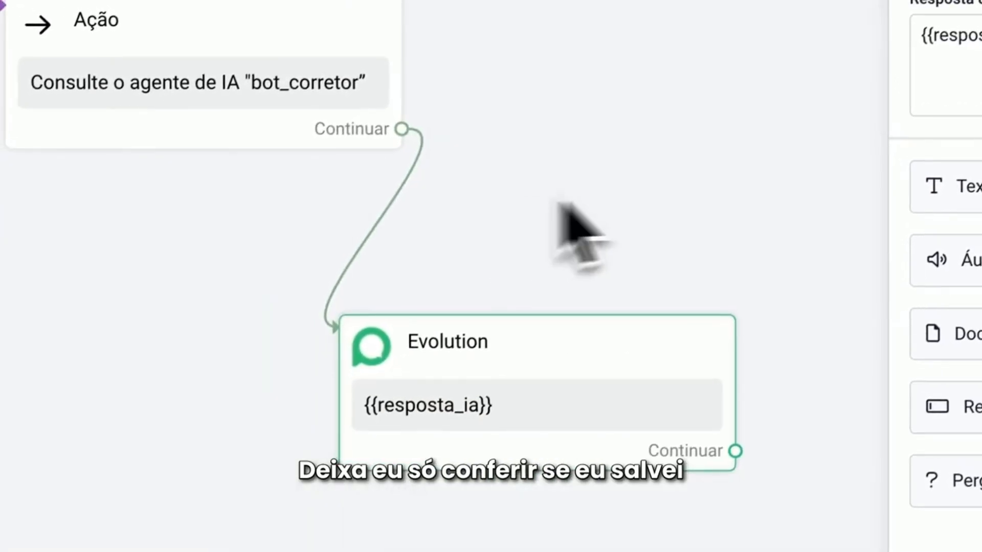
{"action": "left_click", "coordinate": [559, 201]}
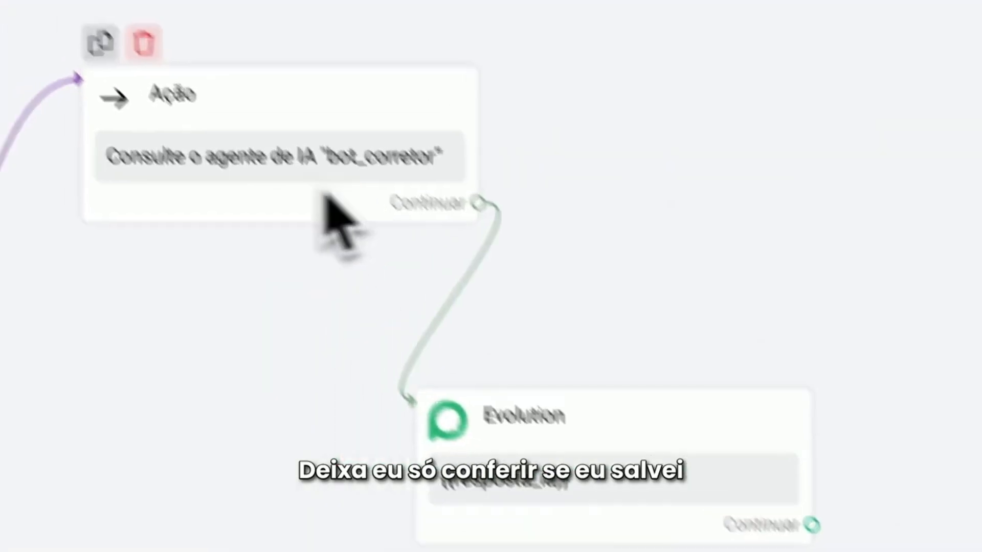
Review the Ação block's saved AI query settings and reposition the Evolution block below the Ação block
{"action": "left_click", "coordinate": [327, 199]}
{"action": "left_click", "coordinate": [705, 117]}
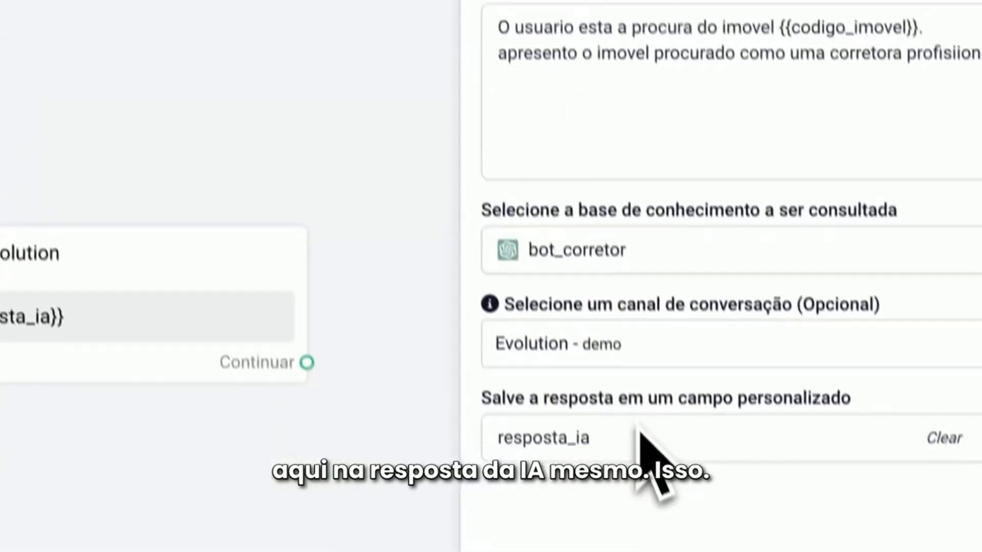
{"action": "left_click", "coordinate": [269, 92]}
{"action": "left_click_drag", "start_coordinate": [332, 439], "coordinate": [548, 245]}
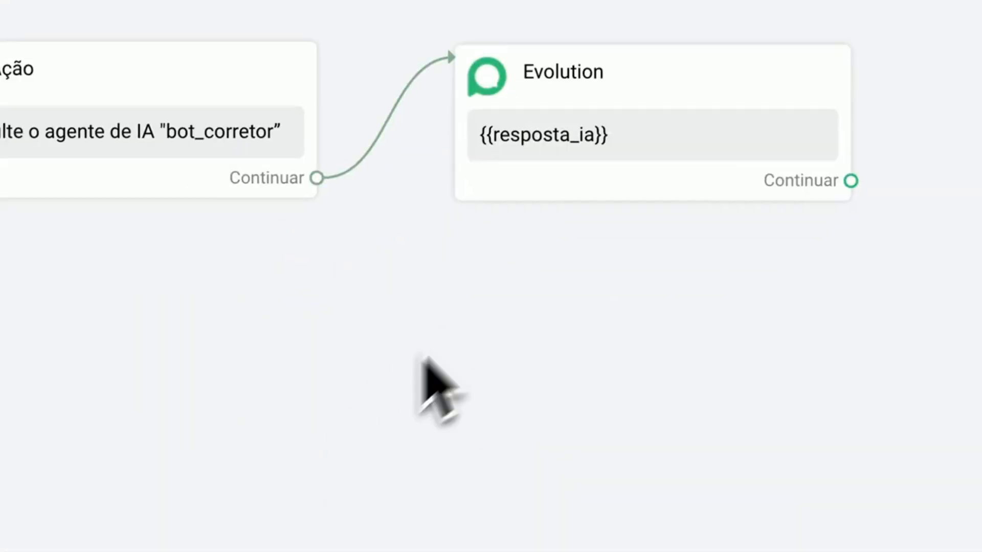
{"action": "left_click_drag", "start_coordinate": [628, 92], "coordinate": [500, 268]}
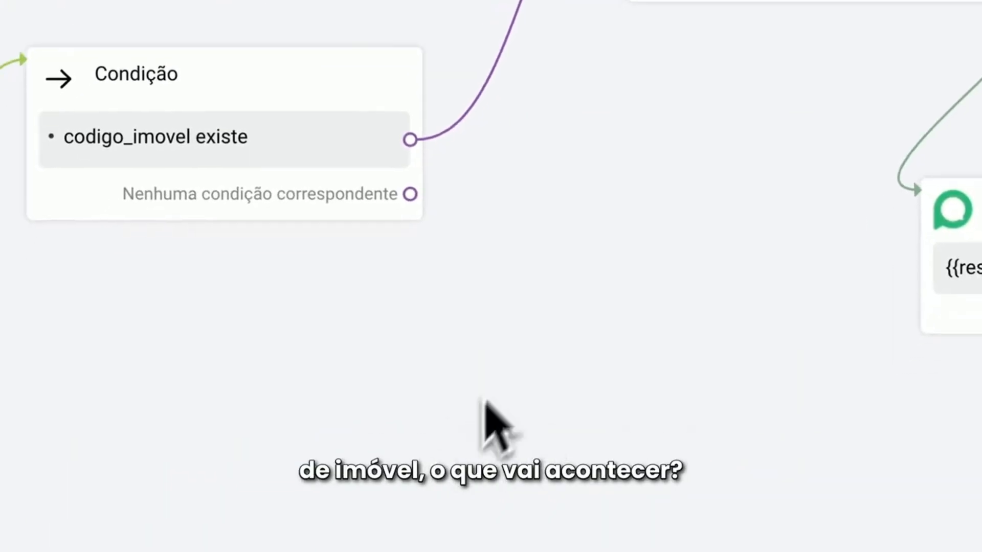
Duplicate the bot_corretor Ação block, place the copy below the Condição block and connect it to the Nenhuma condição correspondente output
{"action": "mouse_move", "coordinate": [341, 165]}
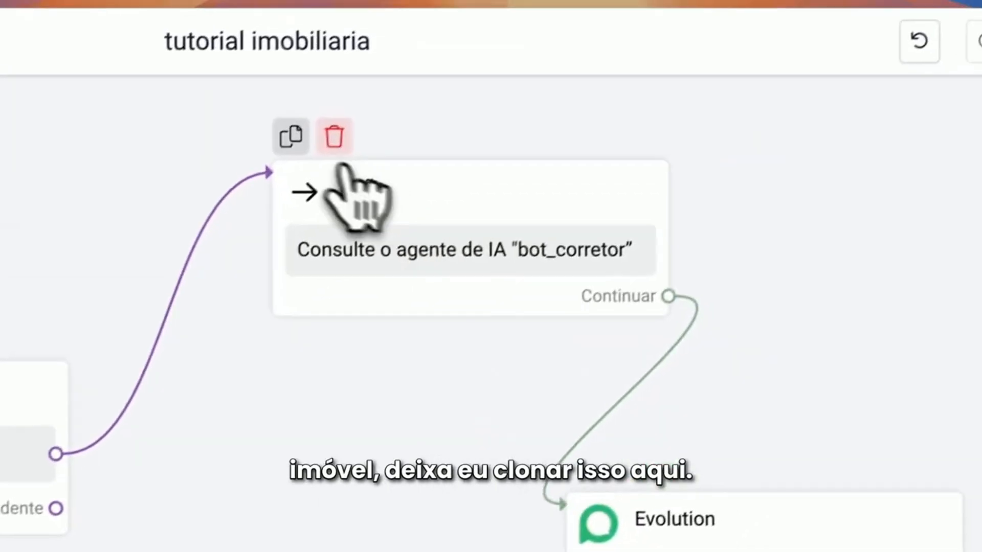
{"action": "left_click", "coordinate": [290, 138]}
{"action": "left_click", "coordinate": [301, 360]}
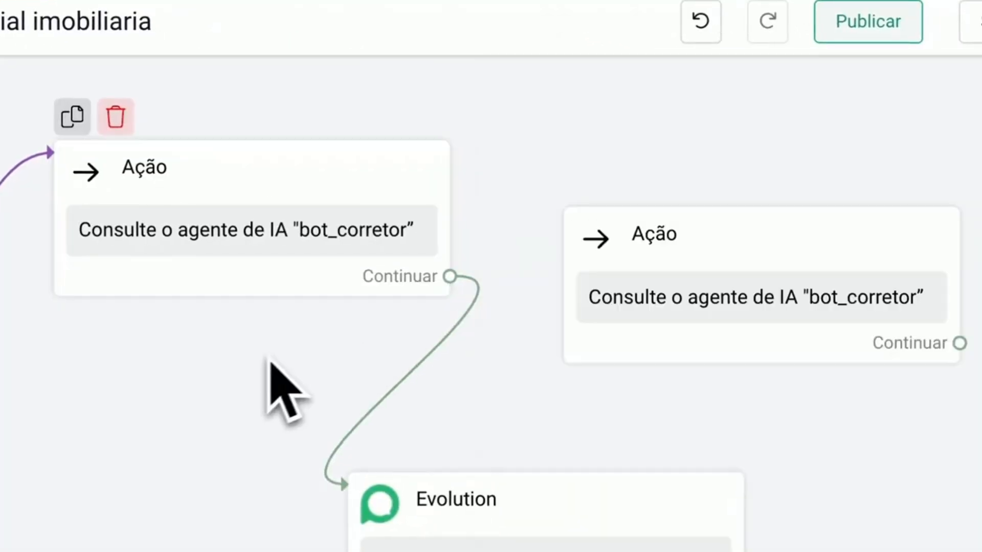
{"action": "mouse_move", "coordinate": [783, 225]}
{"action": "left_mouse_down"}
{"action": "mouse_move", "coordinate": [719, 208]}
{"action": "mouse_move", "coordinate": [484, 350]}
{"action": "left_mouse_up"}
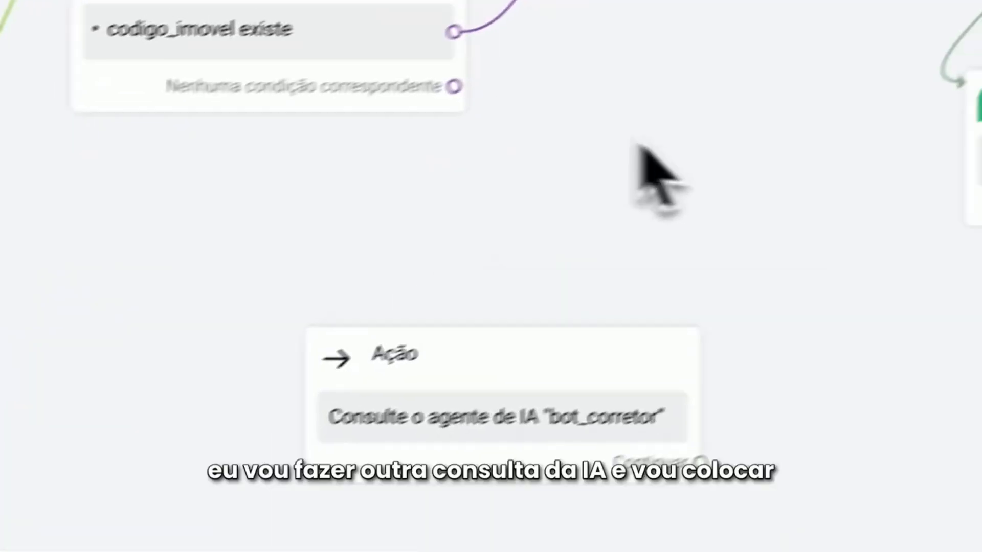
{"action": "left_click_drag", "start_coordinate": [390, 112], "coordinate": [387, 360]}
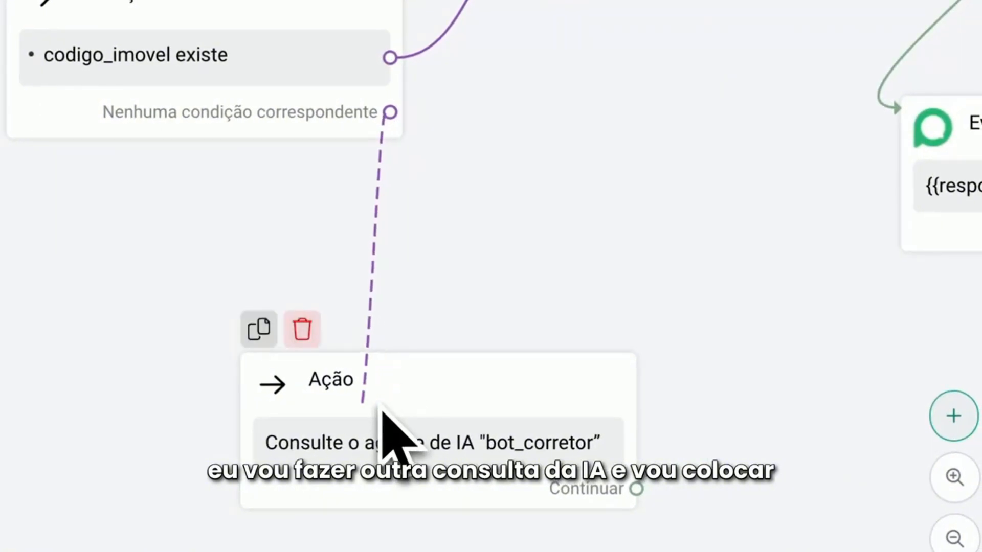
{"action": "left_click_drag", "start_coordinate": [376, 422], "coordinate": [137, 416]}
{"action": "left_click_drag", "start_coordinate": [743, 381], "coordinate": [603, 399]}
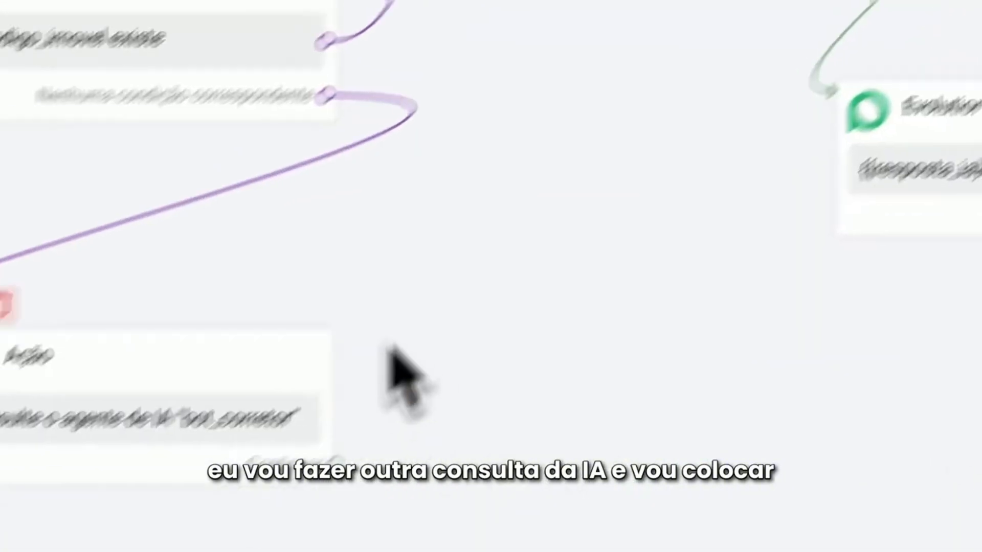
Rewrite the duplicated Ação's query to say the user seeks an unknown property and needs an open question before any property is presented, and save it
{"action": "left_click", "coordinate": [326, 335]}
{"action": "left_click", "coordinate": [656, 125]}
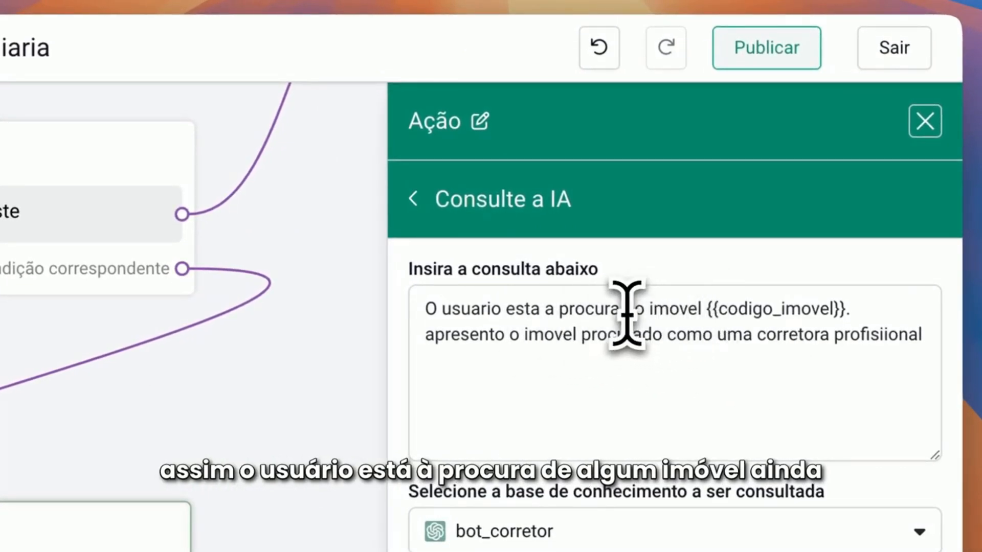
{"action": "left_click_drag", "start_coordinate": [625, 312], "coordinate": [845, 353]}
{"action": "key", "text": "BackSpace"}
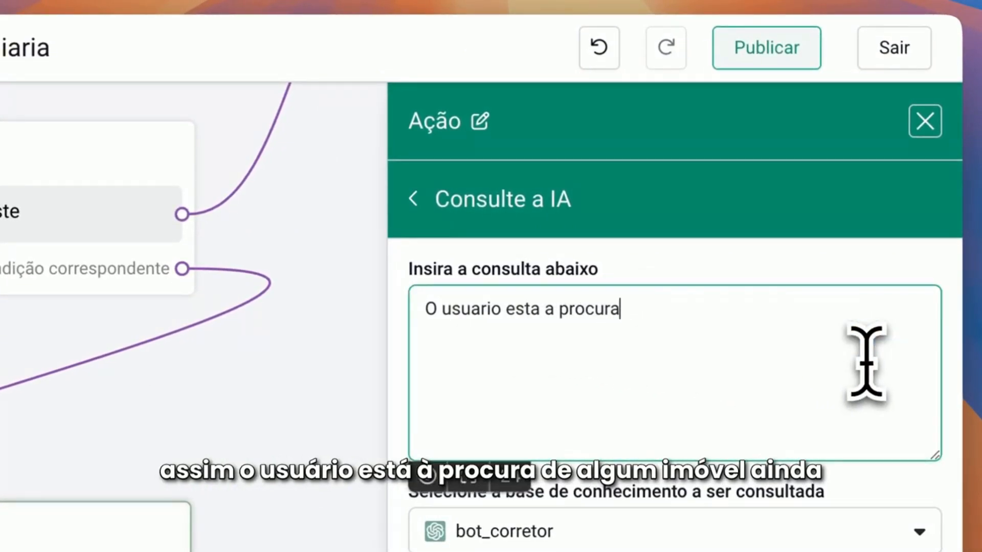
{"action": "key", "text": "BackSpace"}
{"action": "key", "text": "BackSpace"}
{"action": "key", "text": "BackSpace"}
{"action": "key", "text": "BackSpace"}
{"action": "key", "text": "BackSpace"}
{"action": "key", "text": "BackSpace"}
{"action": "type", "text": "esta a pro"}
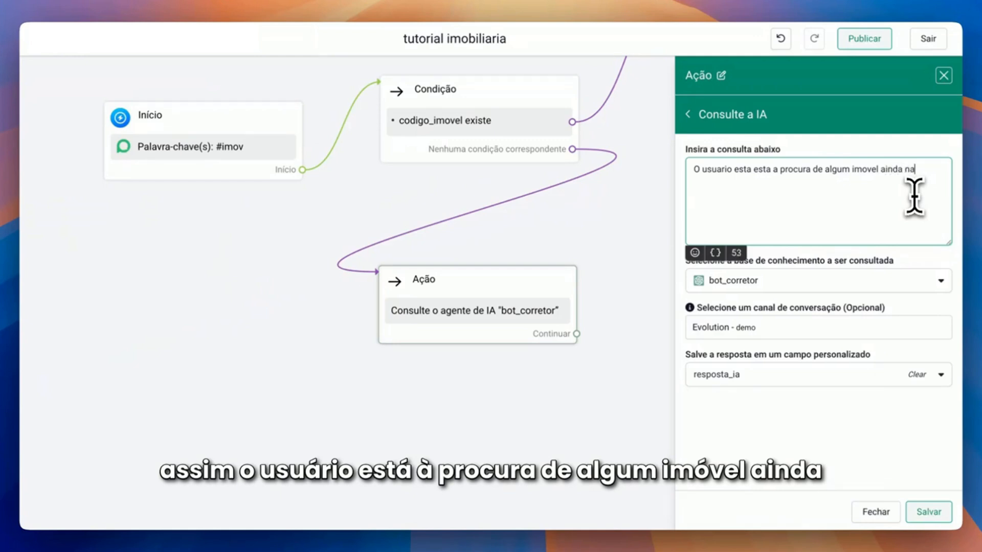
{"action": "type", "text": "o conhecido."}
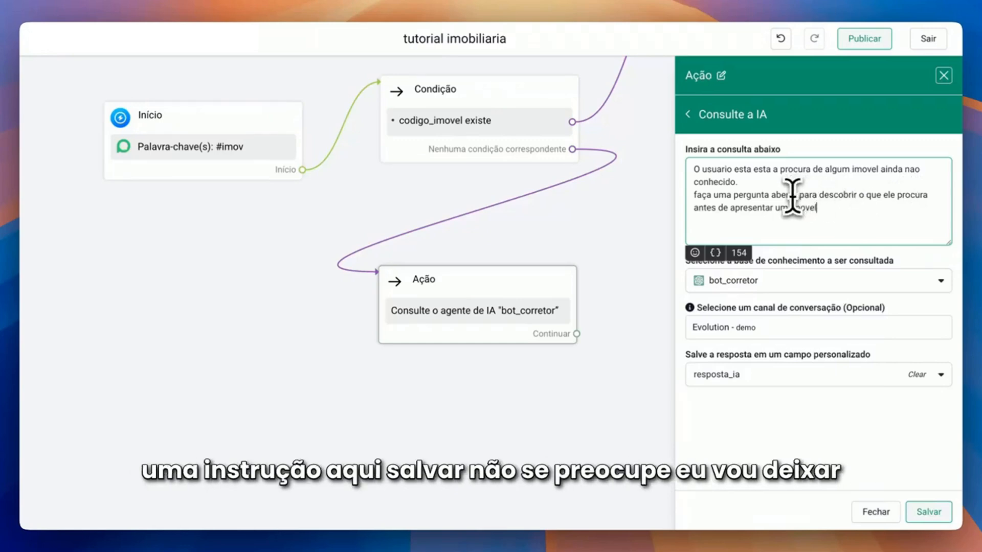
{"action": "left_click", "coordinate": [927, 512]}
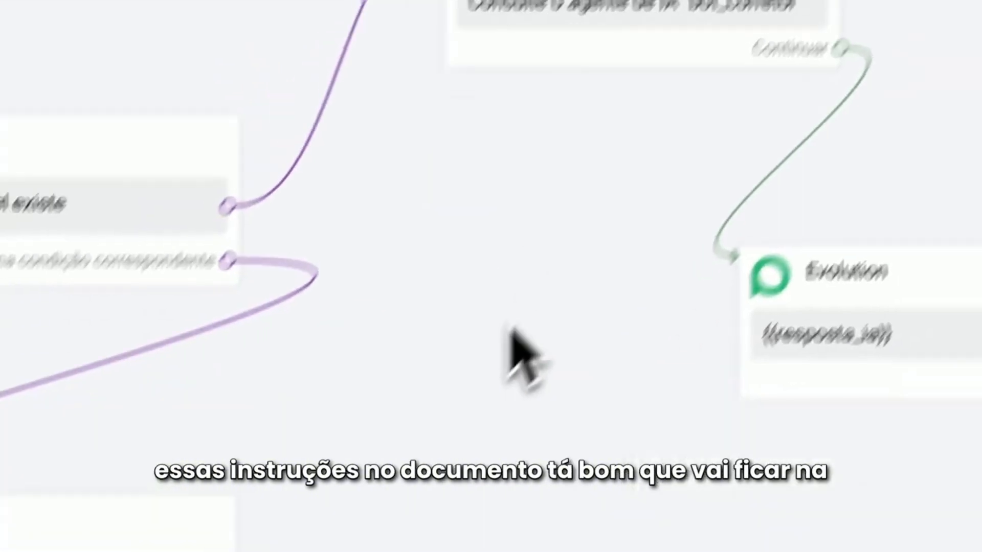
Reposition the duplicated Ação block and connect a new Evolution block to the Continuar output of the {{resposta_ia}} Evolution block
{"action": "left_click_drag", "start_coordinate": [329, 371], "coordinate": [271, 314]}
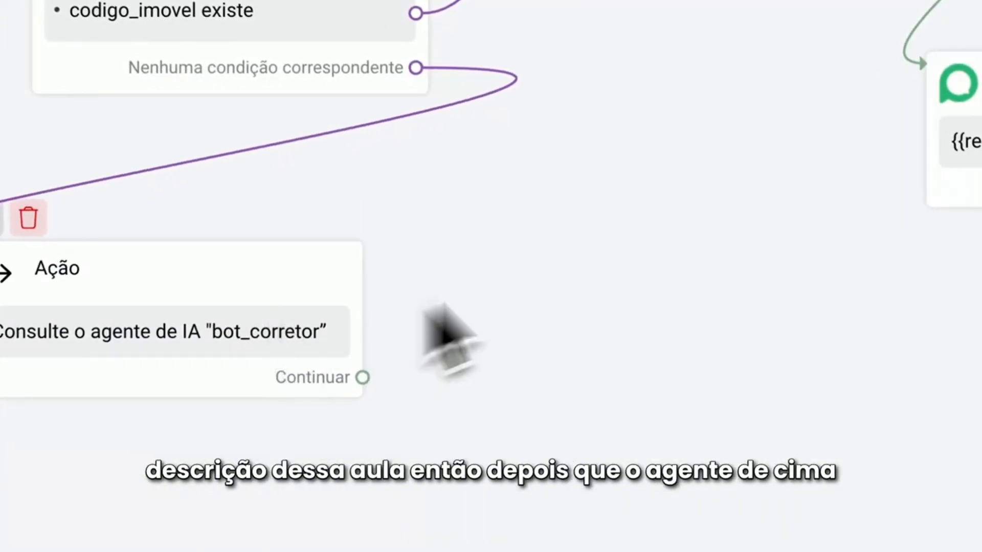
{"action": "left_click_drag", "start_coordinate": [620, 225], "coordinate": [709, 142]}
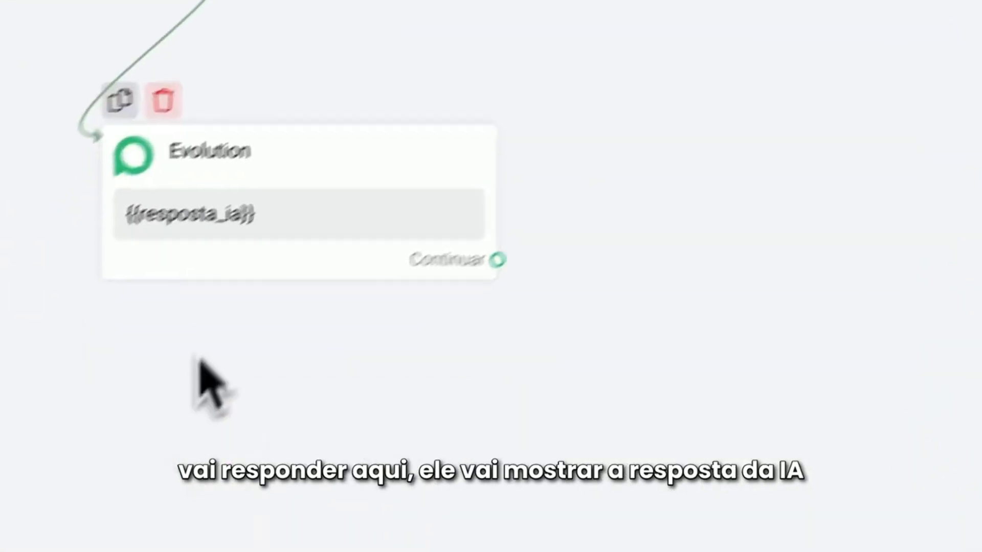
{"action": "left_click_drag", "start_coordinate": [667, 153], "coordinate": [290, 314]}
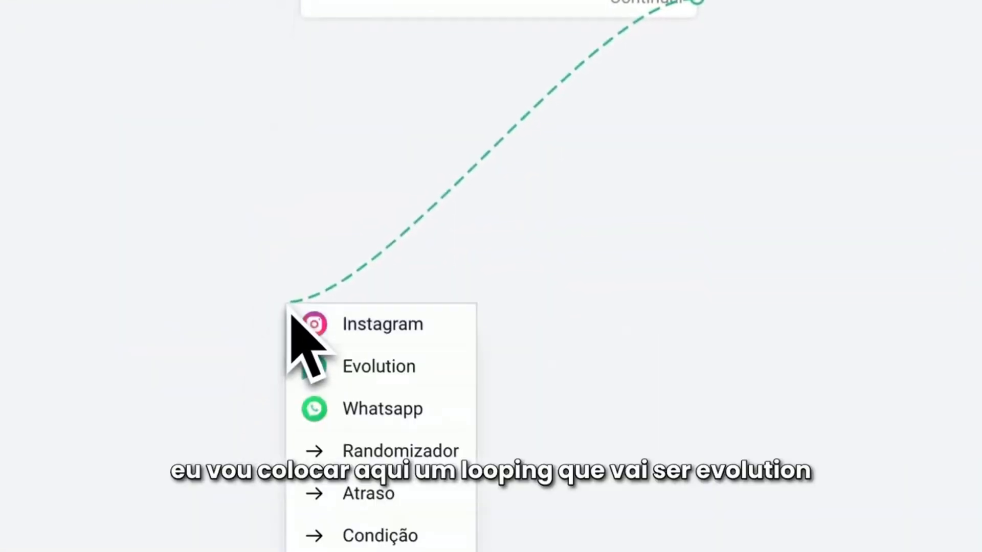
{"action": "left_click", "coordinate": [381, 368]}
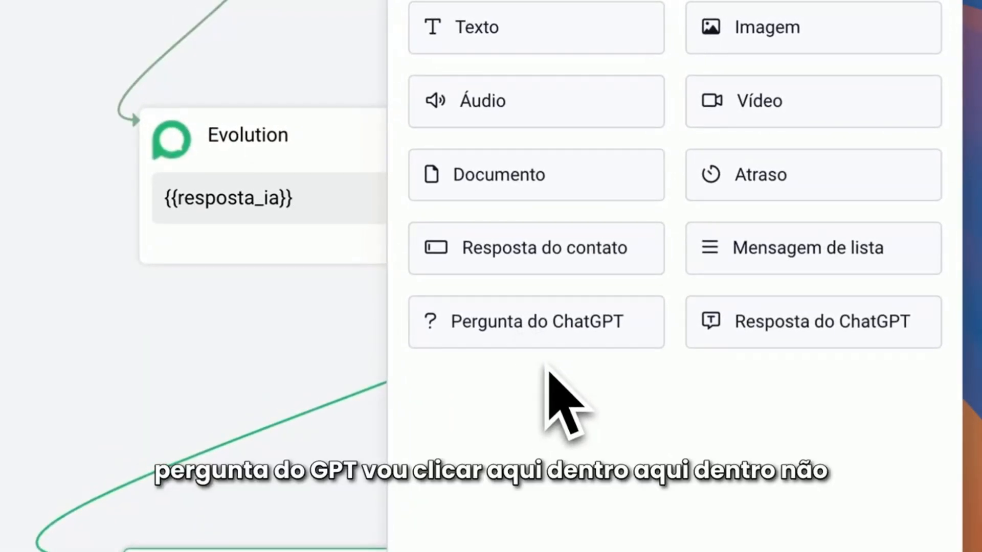
Add a Pergunta do ChatGPT element without a question message, using the bot_corretor assistant and a 2-minute wait
{"action": "left_click", "coordinate": [543, 328]}
{"action": "left_click", "coordinate": [665, 209]}
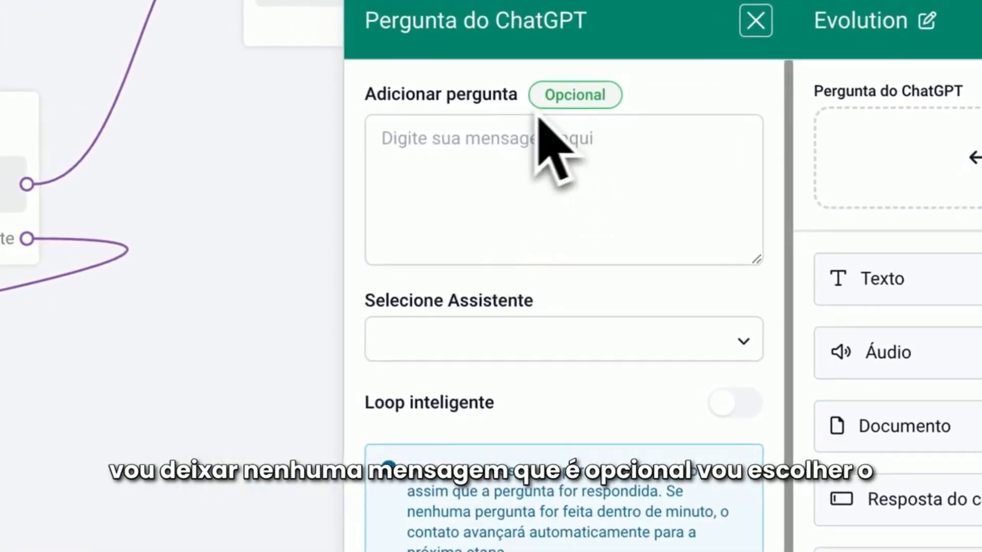
{"action": "left_click", "coordinate": [458, 418]}
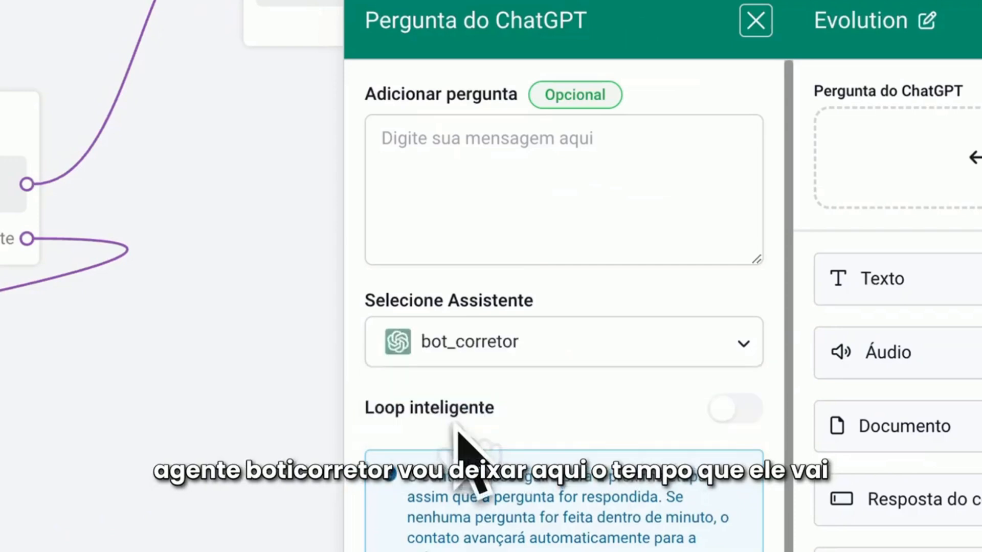
{"action": "left_click", "coordinate": [381, 167]}
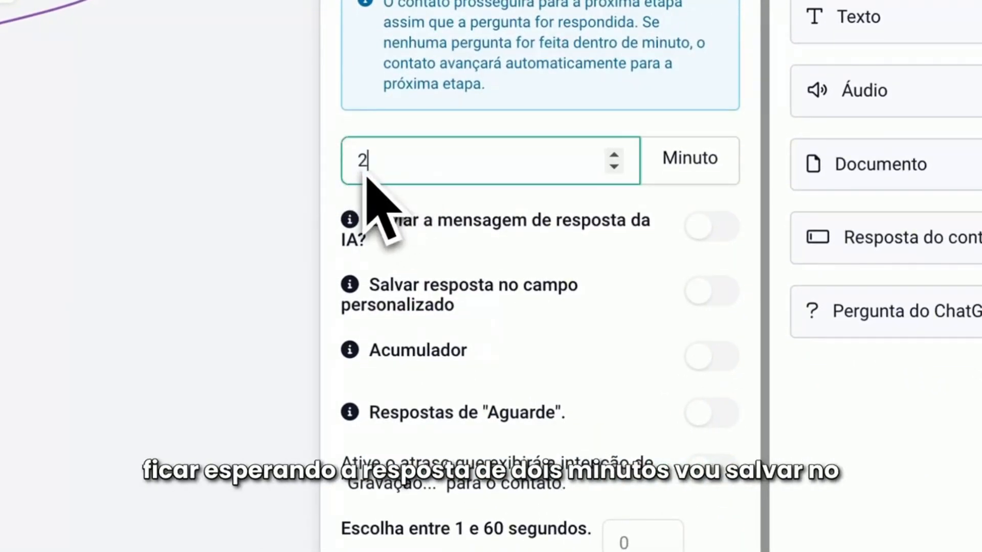
Enable saving the ChatGPT question's answer to a custom field and choose resposta_ia as that field
{"action": "left_click", "coordinate": [716, 295]}
{"action": "scroll", "coordinate": [566, 378], "scroll_direction": "down", "scroll_amount": 1}
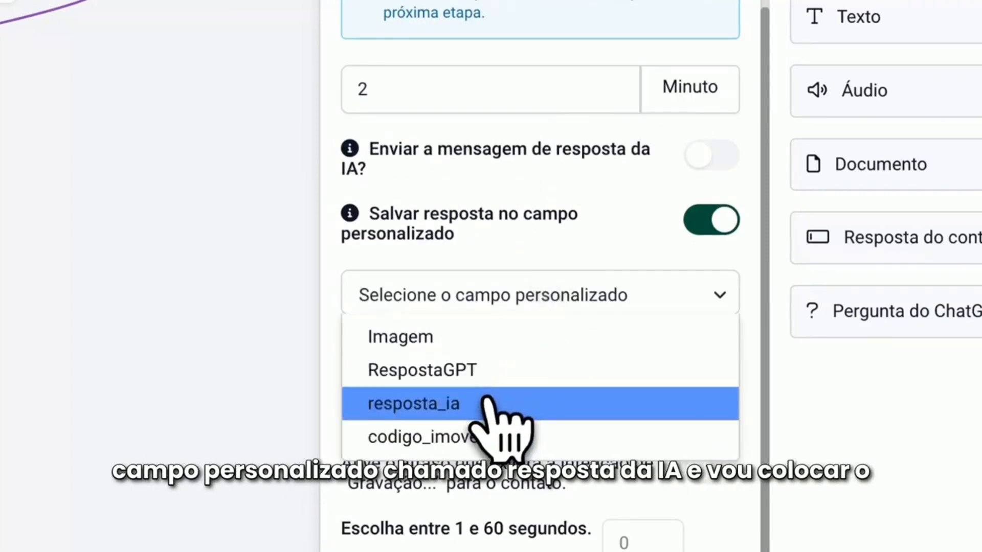
{"action": "left_click", "coordinate": [450, 404]}
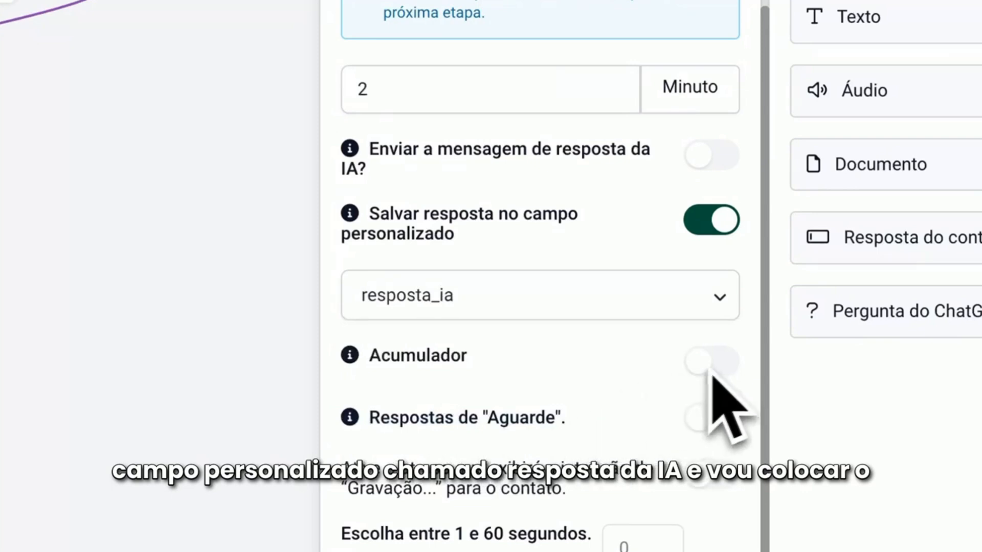
Enable the Acumulador with a 5-second interval and save the Pergunta do ChatGPT element
{"action": "left_click", "coordinate": [711, 361]}
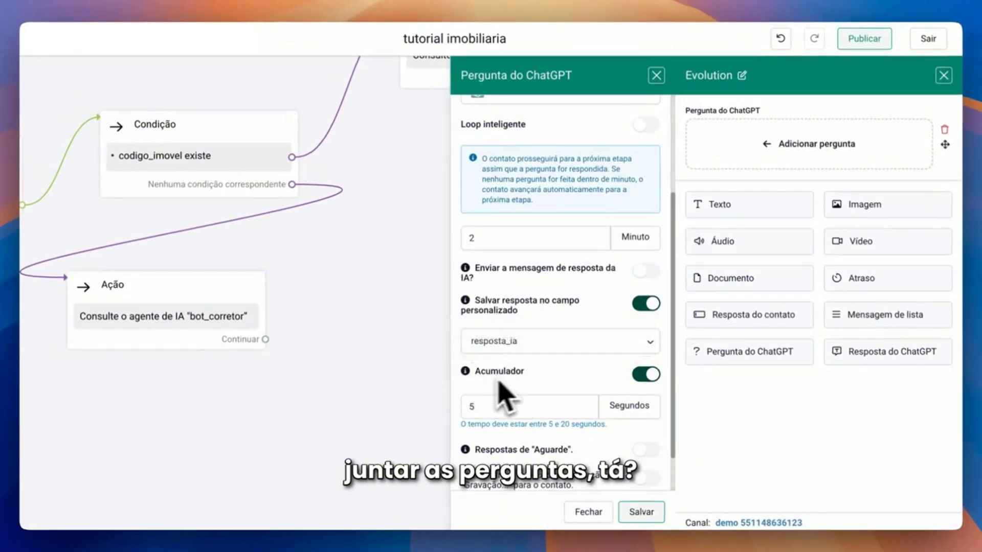
{"action": "mouse_move", "coordinate": [483, 377]}
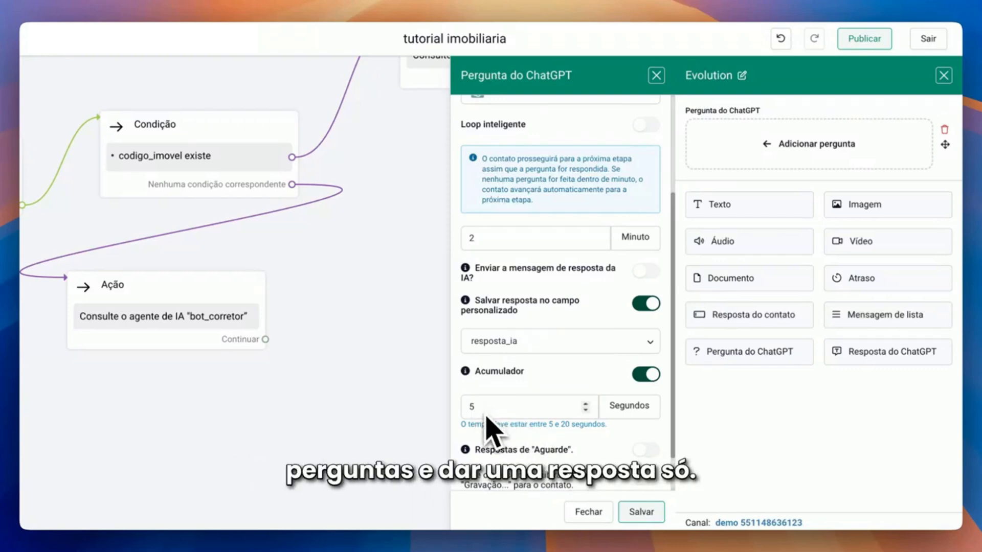
{"action": "scroll", "coordinate": [493, 415], "scroll_direction": "down", "scroll_amount": 1}
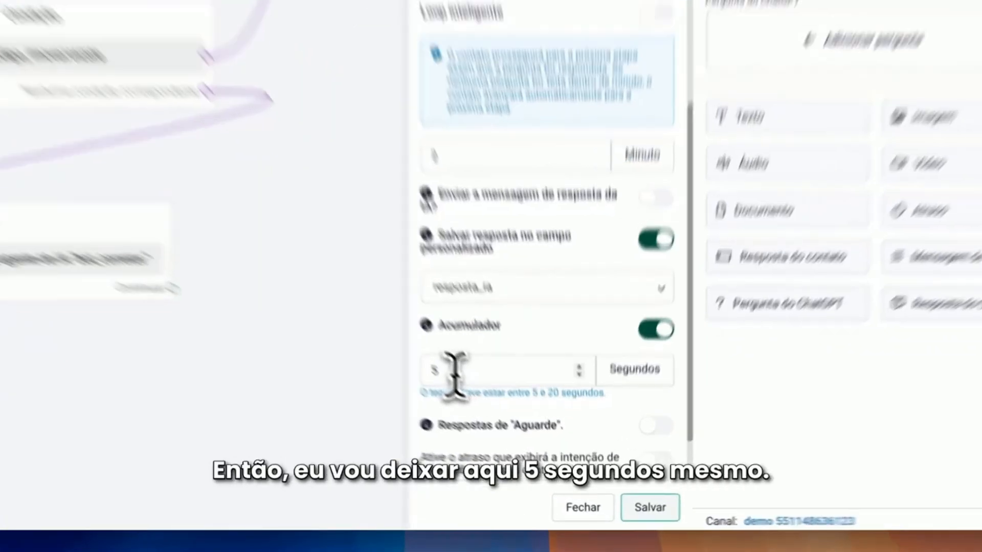
{"action": "left_click_drag", "start_coordinate": [483, 406], "coordinate": [468, 407]}
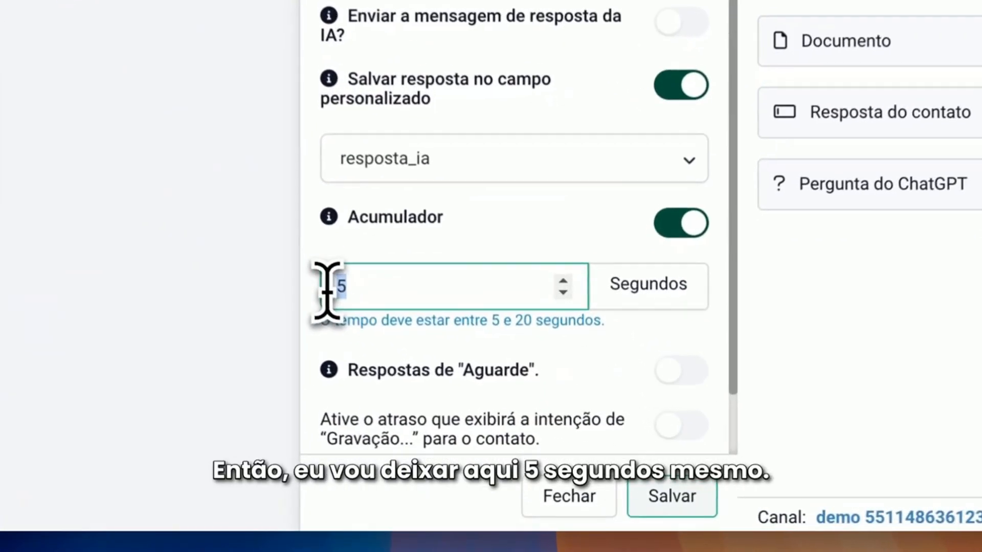
{"action": "left_click", "coordinate": [545, 439]}
{"action": "scroll", "coordinate": [486, 348], "scroll_direction": "down", "scroll_amount": 2}
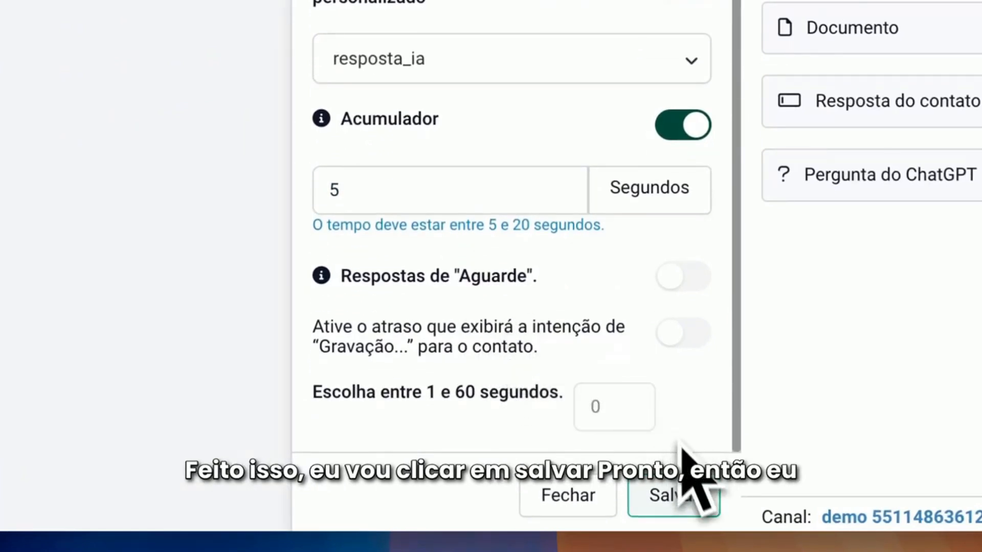
{"action": "left_click", "coordinate": [632, 497]}
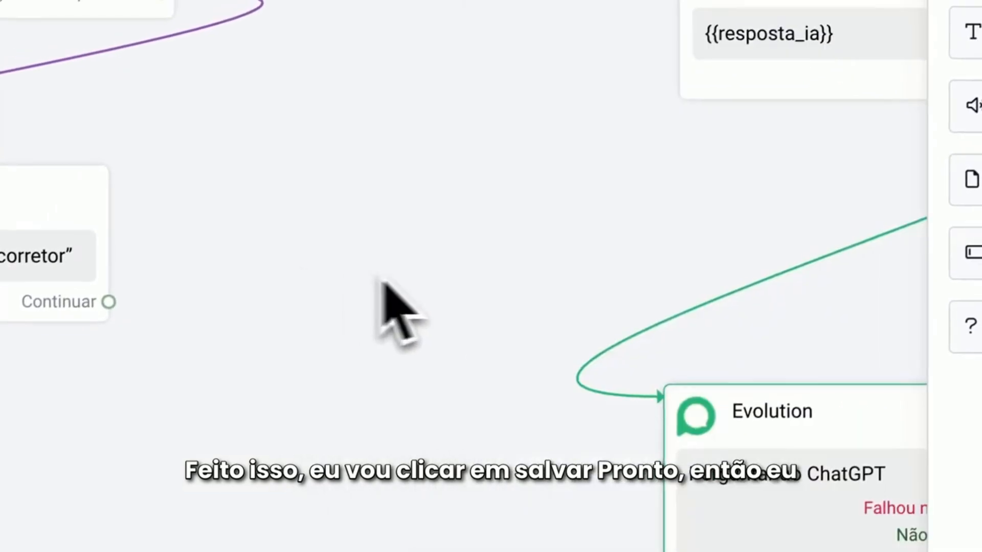
Place the ChatGPT question block beneath the {{resposta_ia}} Evolution block and connect the duplicated Ação's Continuar output to that reply block
{"action": "left_click_drag", "start_coordinate": [381, 281], "coordinate": [285, 241]}
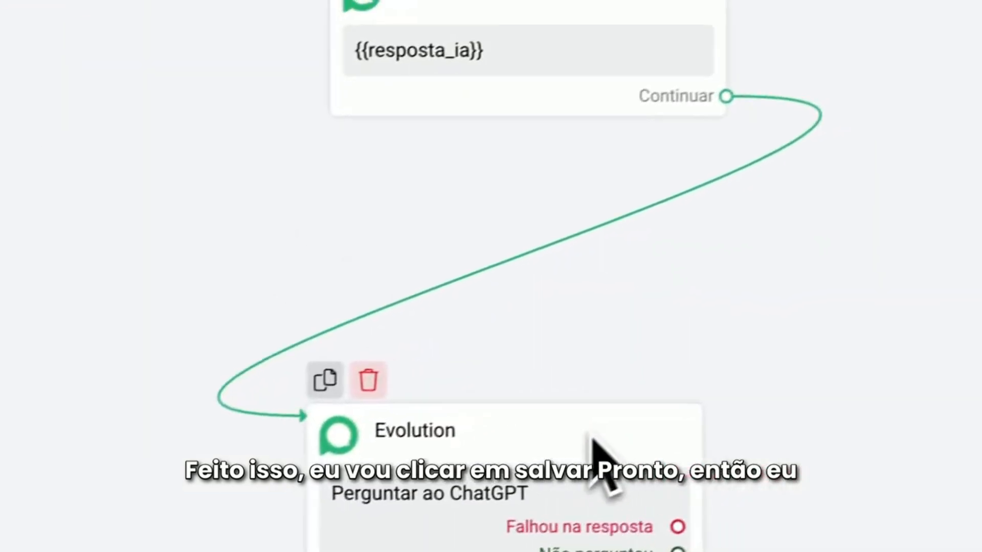
{"action": "left_click_drag", "start_coordinate": [592, 432], "coordinate": [552, 454]}
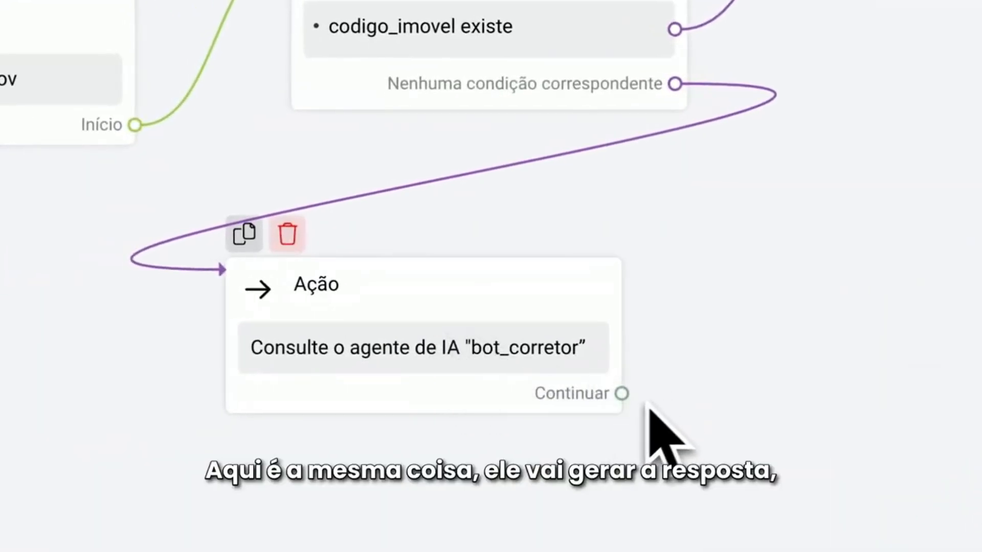
{"action": "left_click_drag", "start_coordinate": [622, 394], "coordinate": [981, 110]}
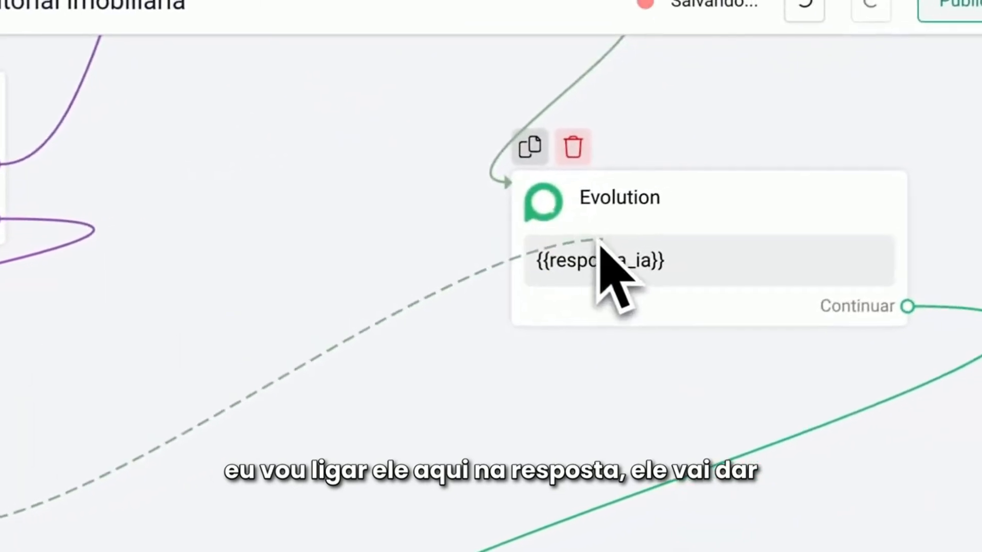
{"action": "left_click_drag", "start_coordinate": [608, 239], "coordinate": [609, 241]}
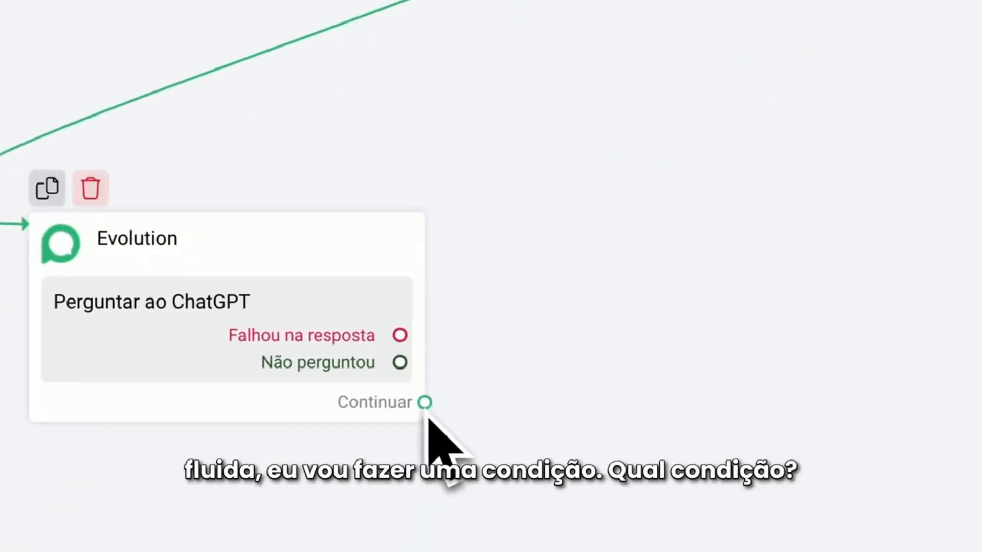
Connect a new Condição block to the ChatGPT question block's Continuar output and add a condition group to it
{"action": "left_click_drag", "start_coordinate": [489, 340], "coordinate": [593, 209]}
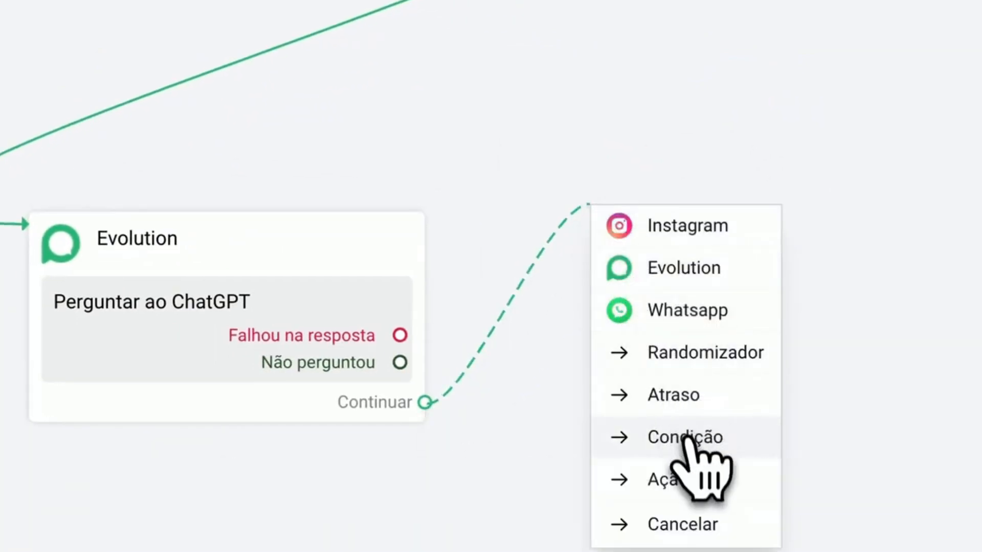
{"action": "left_click", "coordinate": [686, 439]}
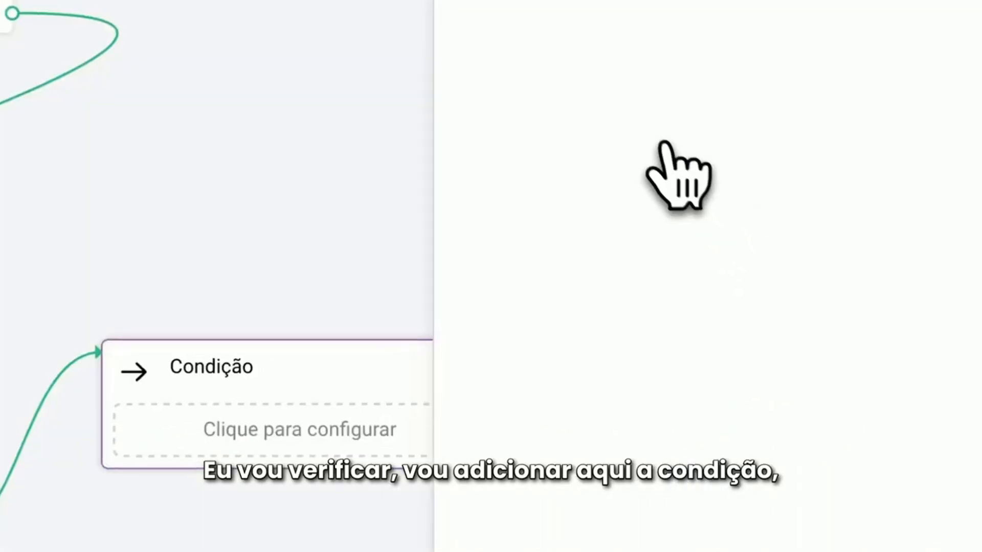
{"action": "left_click", "coordinate": [629, 115]}
Add a condition that the custom field resposta_ia Contém "Vou transferir" and save it
{"action": "left_click", "coordinate": [648, 235]}
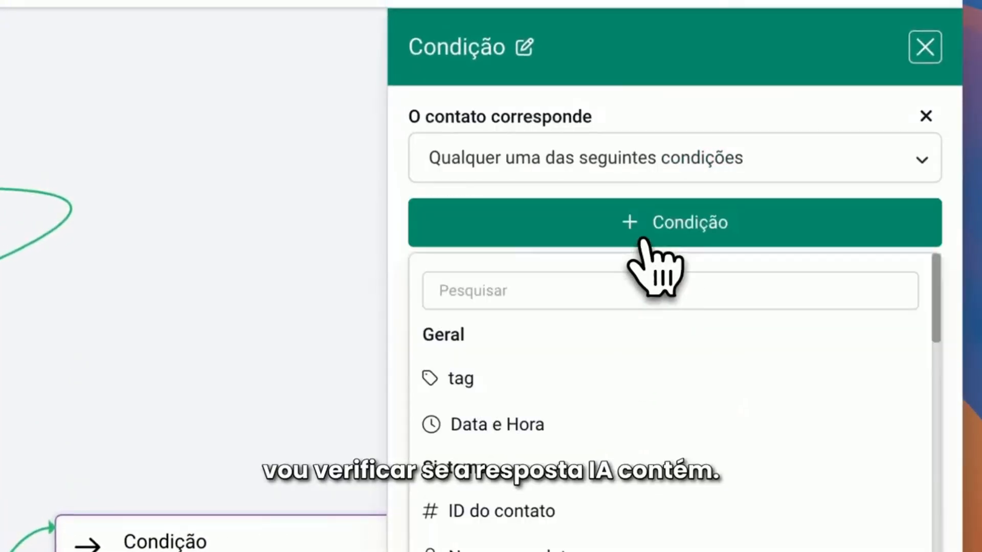
{"action": "type", "text": "res"}
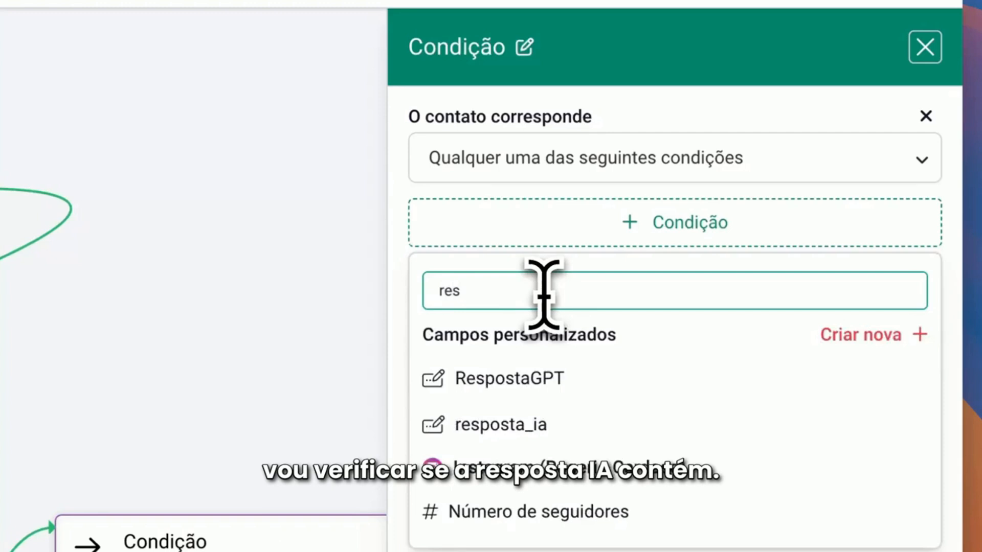
{"action": "left_click", "coordinate": [526, 425]}
{"action": "left_click", "coordinate": [536, 231]}
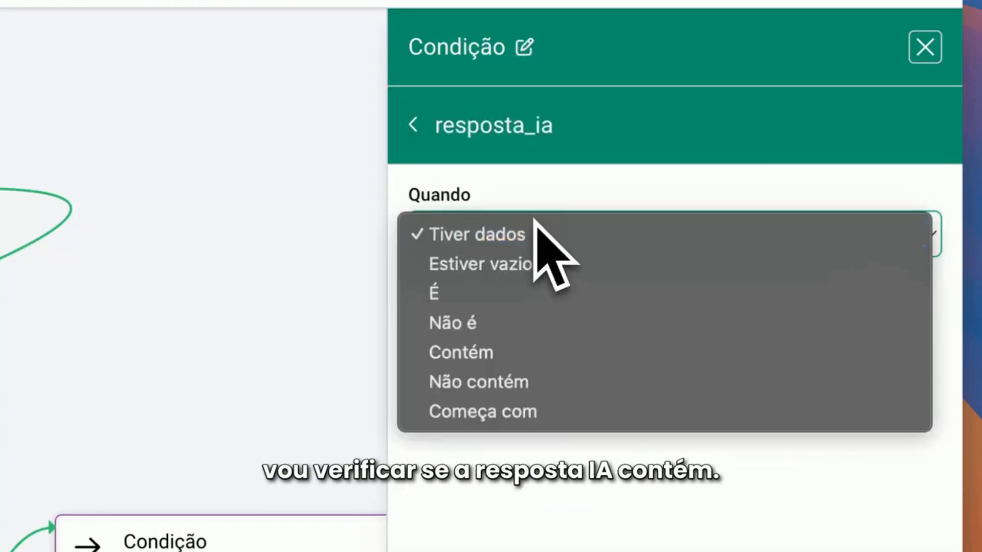
{"action": "left_click", "coordinate": [498, 341]}
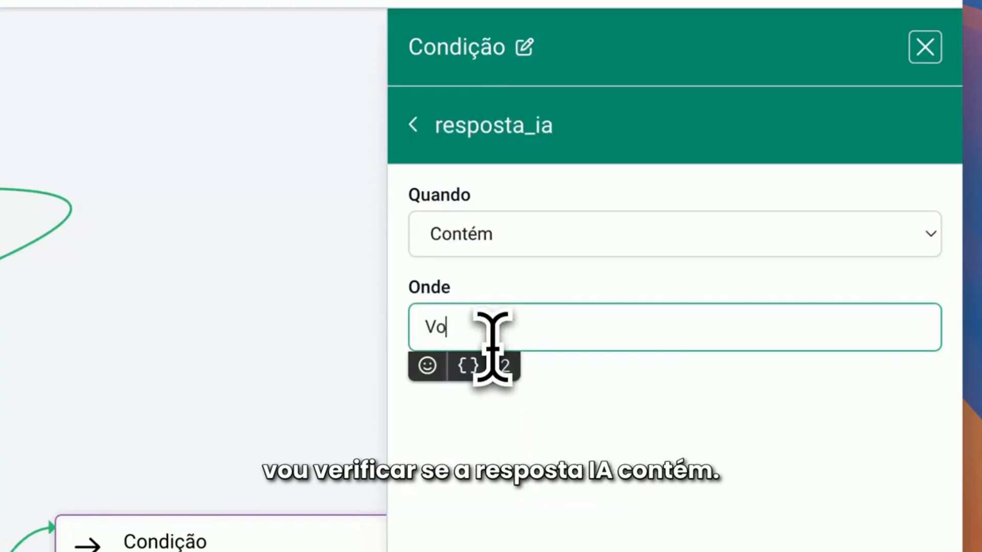
{"action": "type", "text": "Vou transferir"}
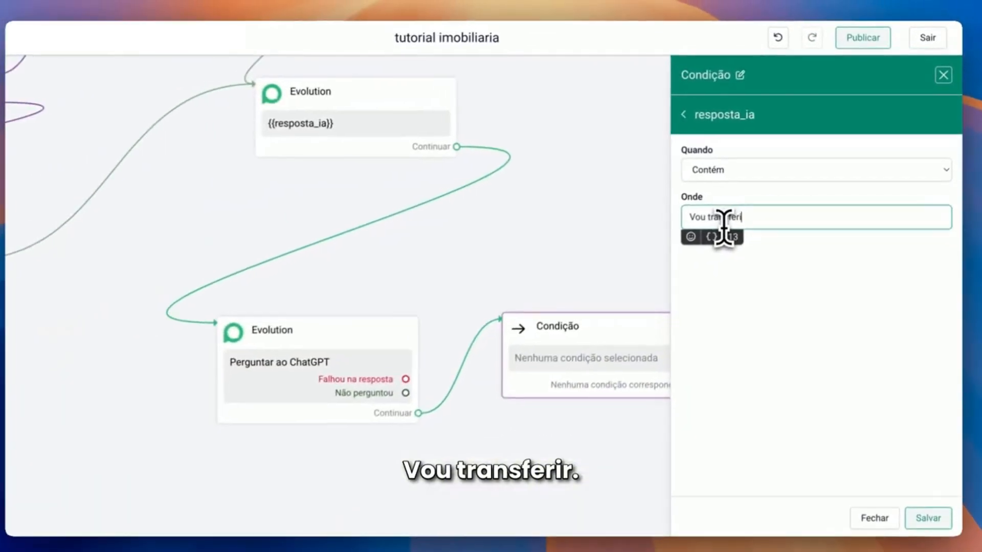
{"action": "left_click", "coordinate": [929, 512]}
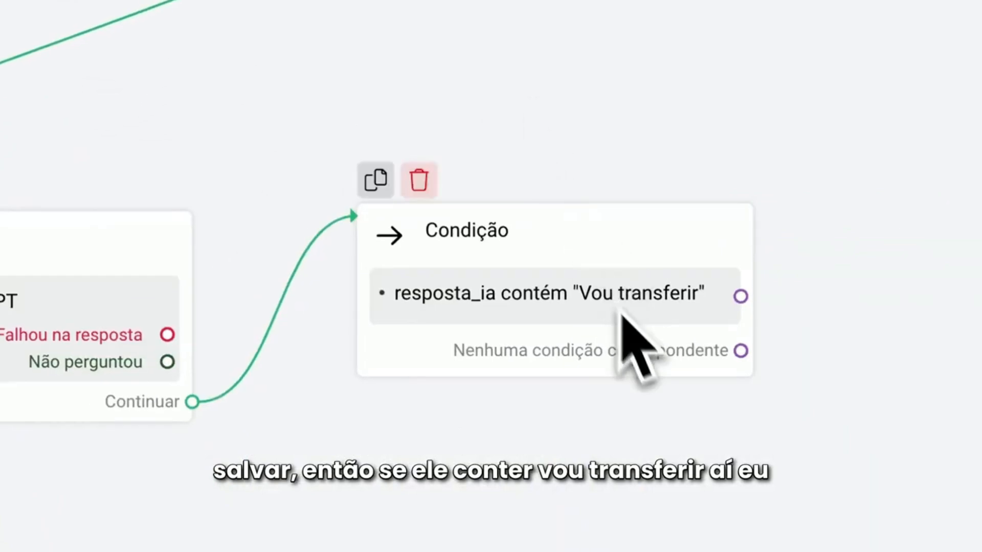
Connect a new Evolution block to the Condição's resposta_ia contém "Vou transferir" output and add a text element to it
{"action": "left_click_drag", "start_coordinate": [369, 317], "coordinate": [637, 179]}
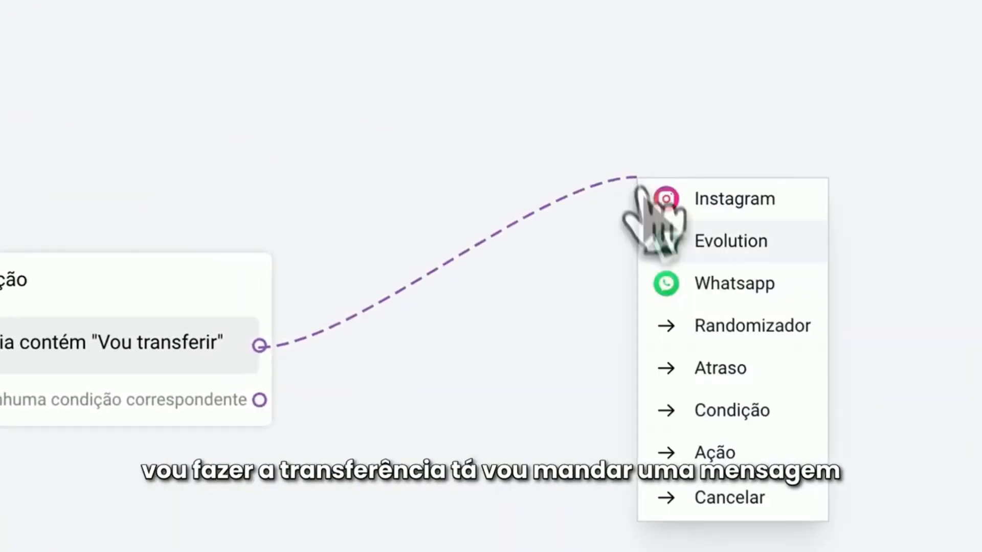
{"action": "left_click", "coordinate": [715, 260]}
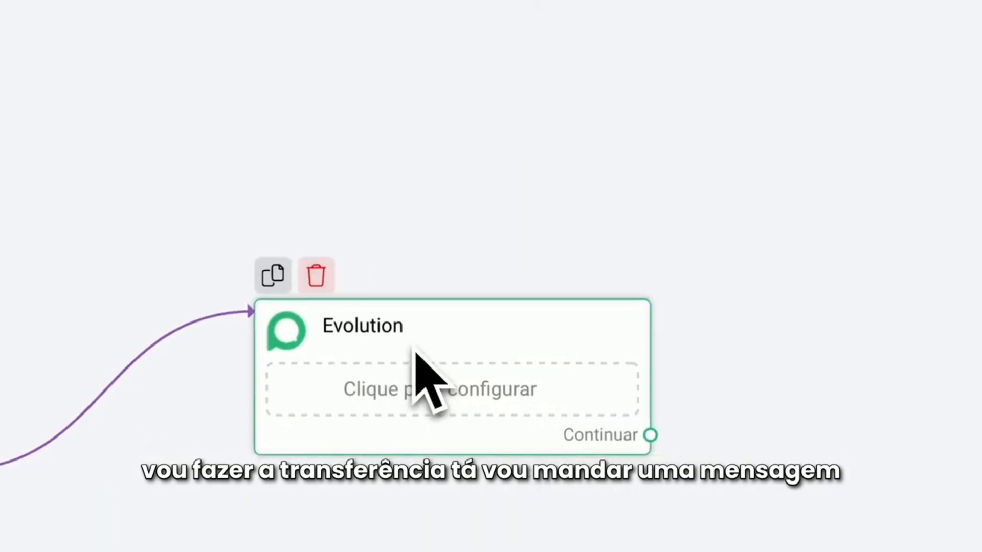
{"action": "left_click", "coordinate": [415, 353]}
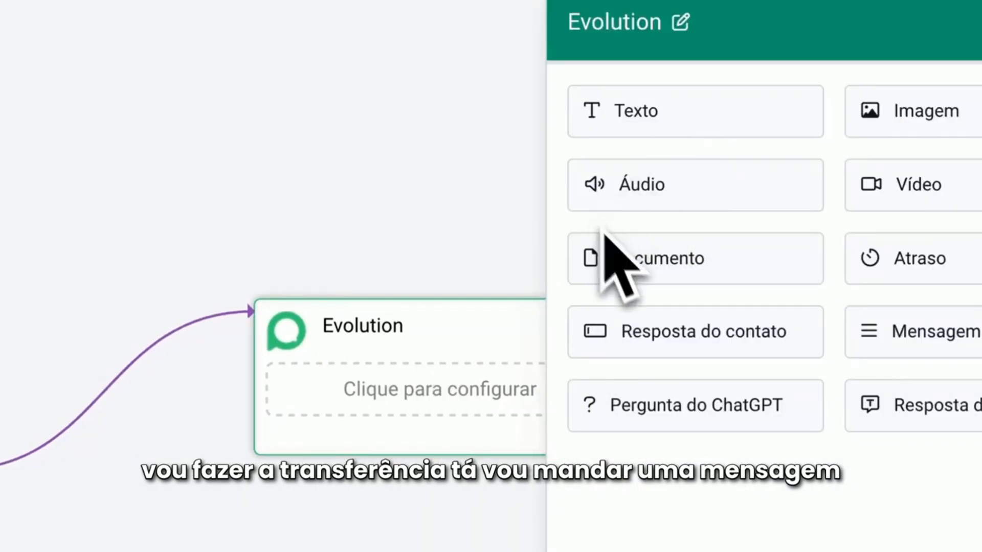
{"action": "left_click", "coordinate": [636, 111]}
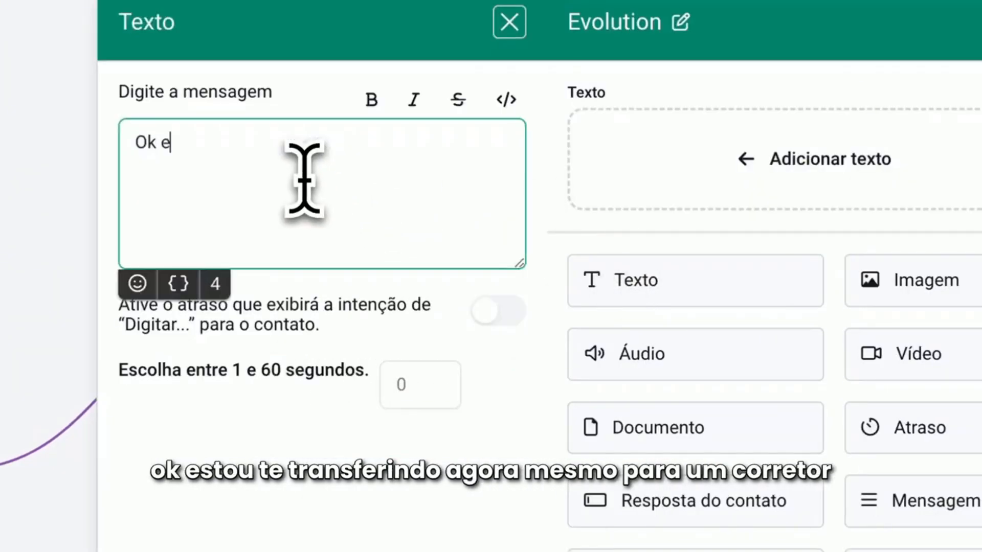
Write "Ok estou te transferindo agora mesmo para um corretor disponivel" with a 3-second typing delay enabled, and save the text element
{"action": "type", "text": "Ok estou "}
{"action": "type", "text": "te transferin"}
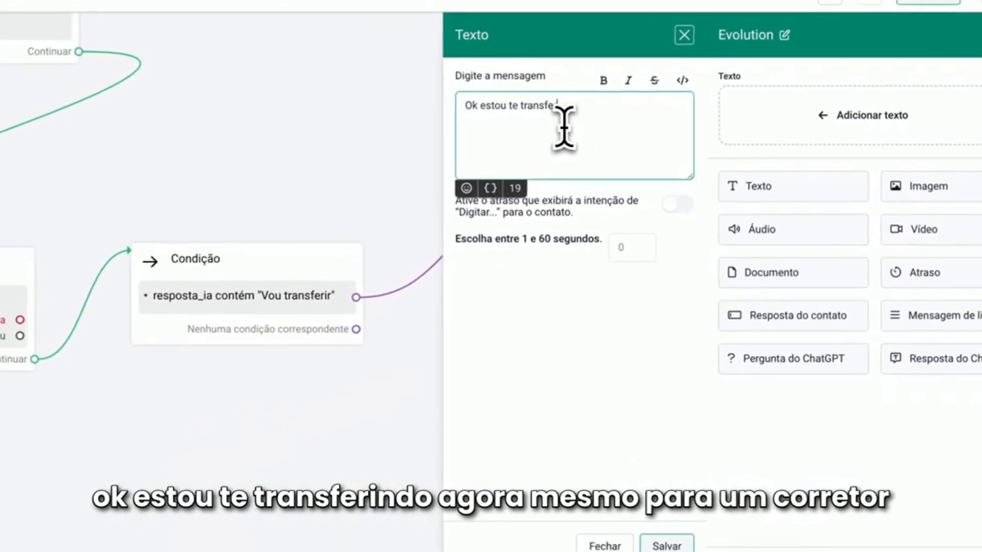
{"action": "type", "text": "do agora mesmo para um corre"}
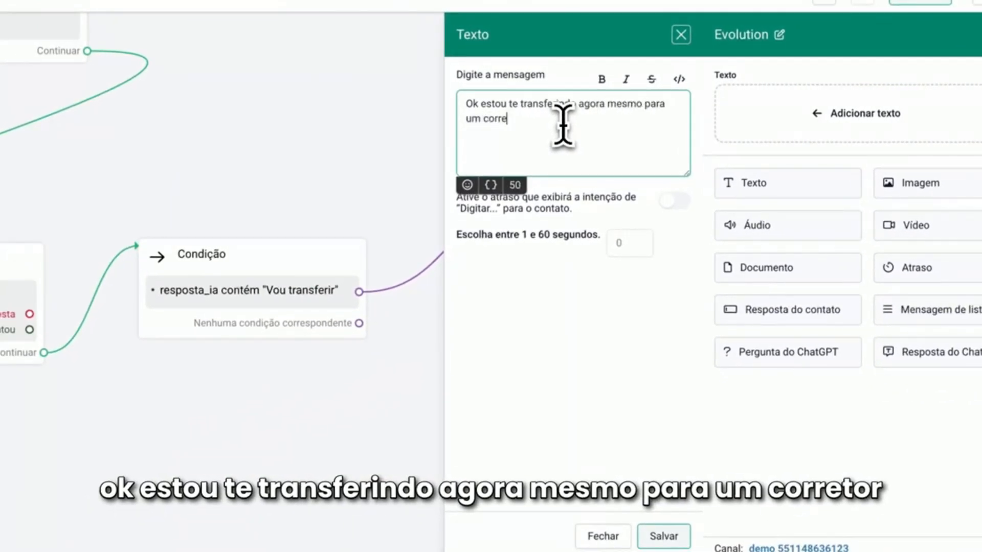
{"action": "type", "text": "tor disponivel"}
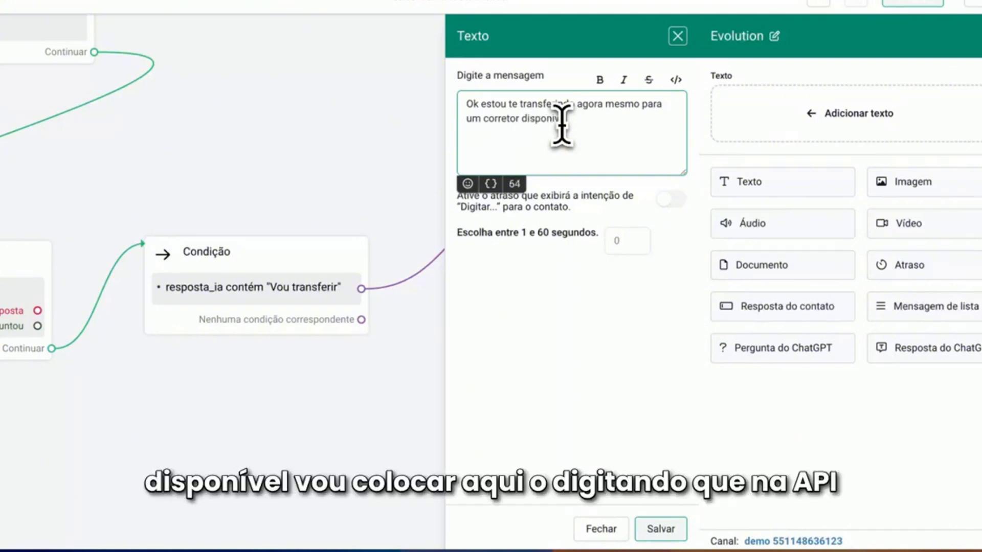
{"action": "left_click", "coordinate": [670, 199]}
{"action": "double_click", "coordinate": [608, 245]}
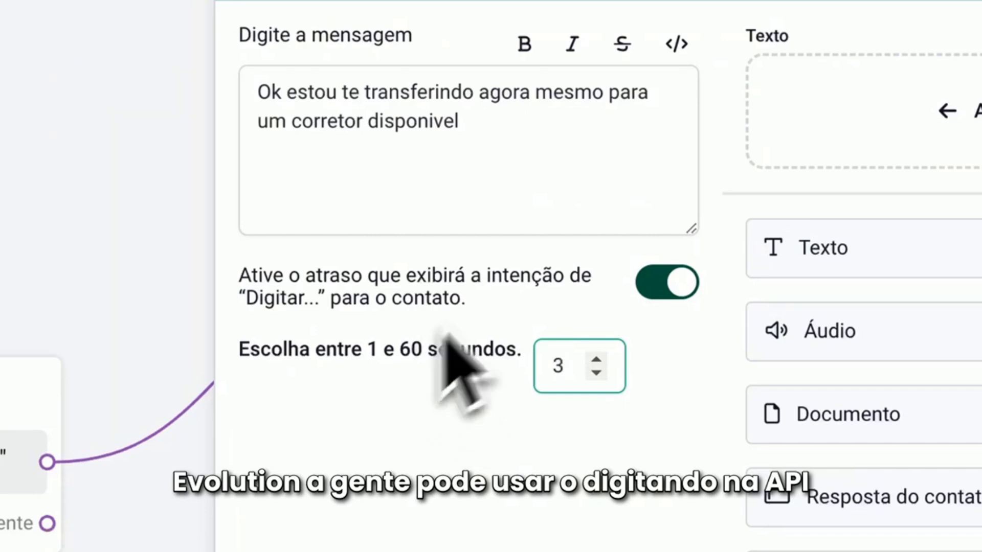
{"action": "left_click", "coordinate": [703, 521]}
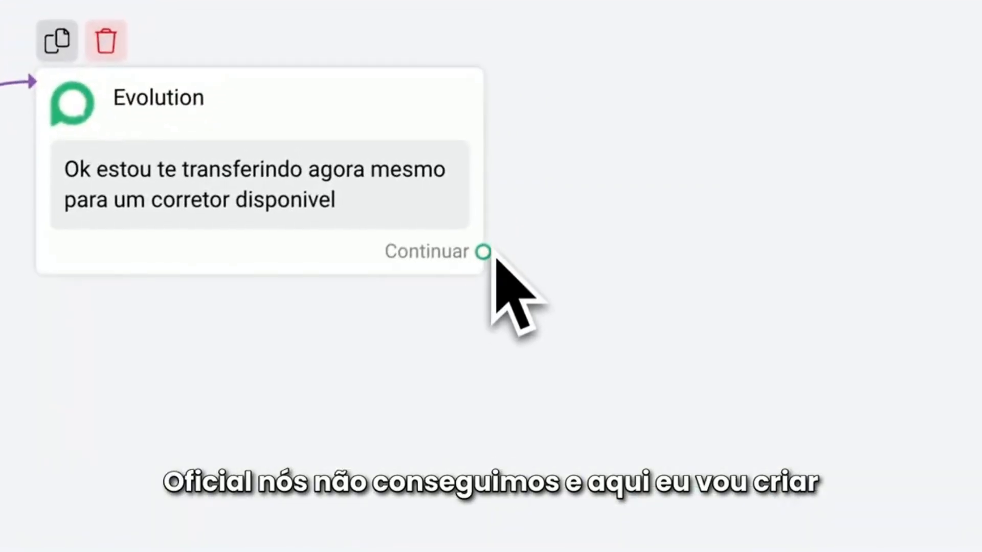
Connect a new Ação block to the transfer message block's Continuar output
{"action": "left_click_drag", "start_coordinate": [481, 262], "coordinate": [703, 131]}
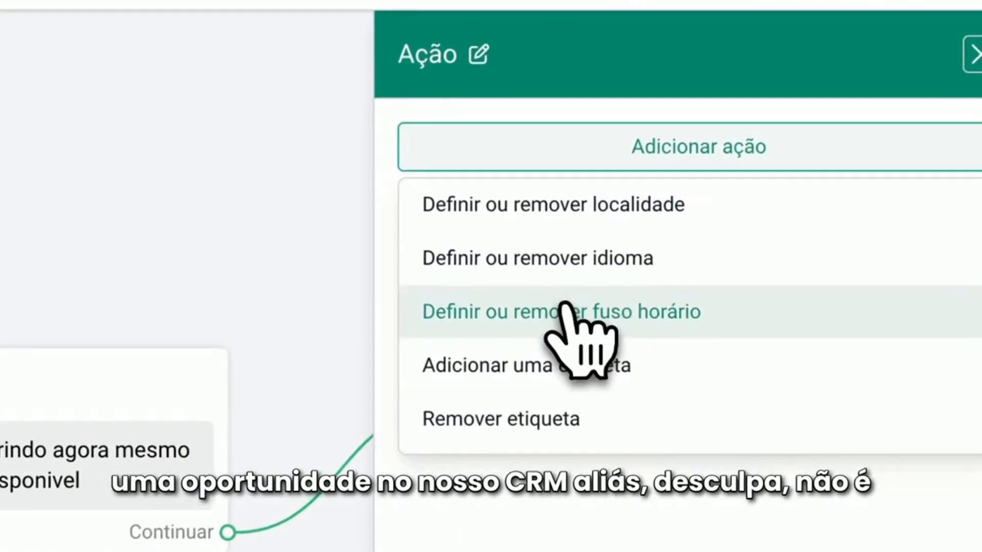
{"action": "scroll", "coordinate": [578, 327], "scroll_direction": "down", "scroll_amount": 4}
{"action": "scroll", "coordinate": [563, 327], "scroll_direction": "down", "scroll_amount": 3}
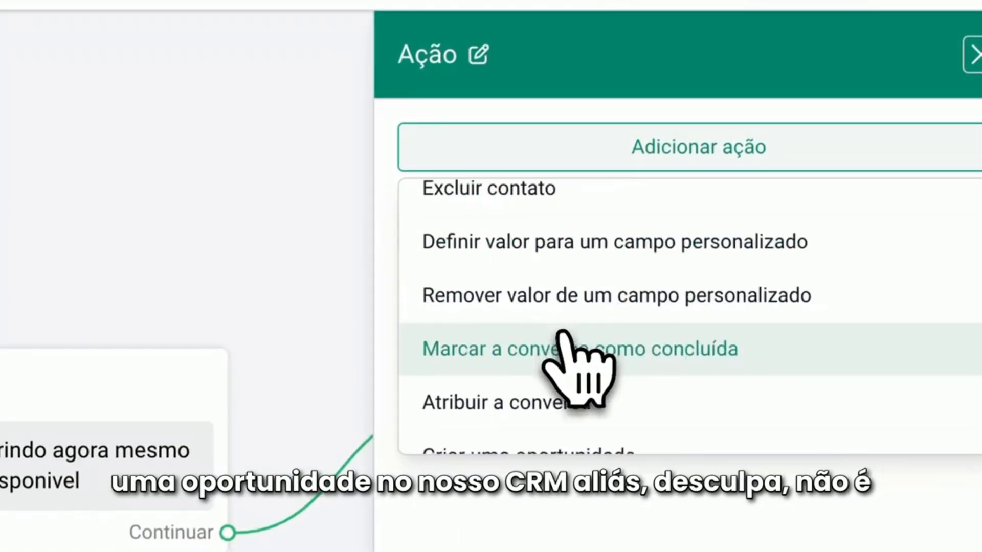
{"action": "left_click", "coordinate": [563, 332]}
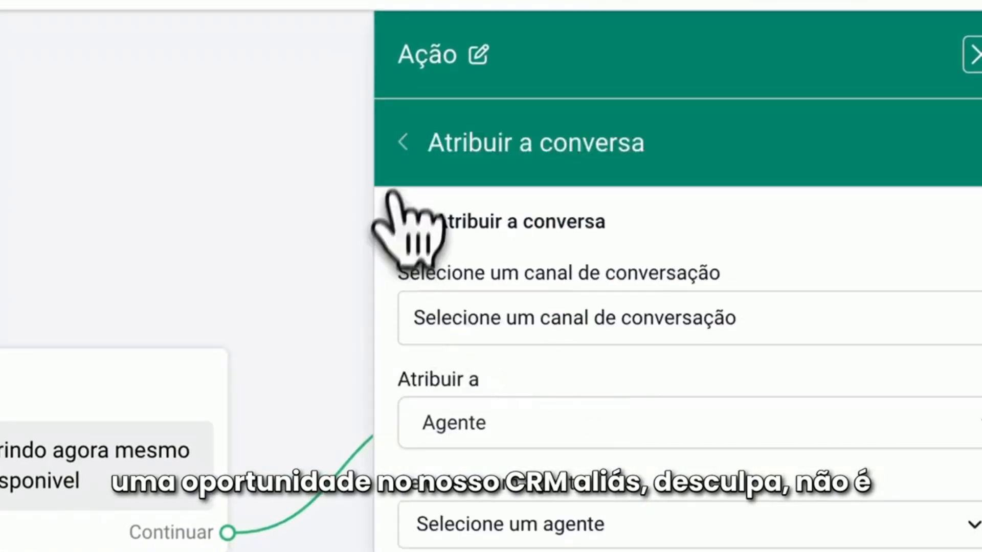
{"action": "left_click", "coordinate": [402, 143]}
{"action": "left_click", "coordinate": [596, 139]}
{"action": "scroll", "coordinate": [606, 271], "scroll_direction": "down", "scroll_amount": 10}
{"action": "scroll", "coordinate": [603, 307], "scroll_direction": "up", "scroll_amount": 1}
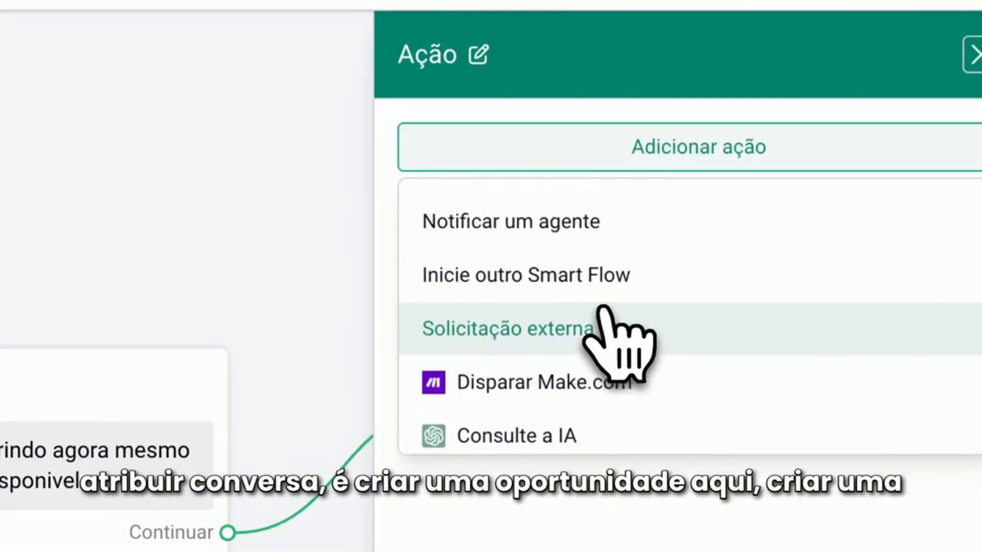
{"action": "scroll", "coordinate": [609, 322], "scroll_direction": "down", "scroll_amount": 8}
{"action": "scroll", "coordinate": [588, 312], "scroll_direction": "up", "scroll_amount": 6}
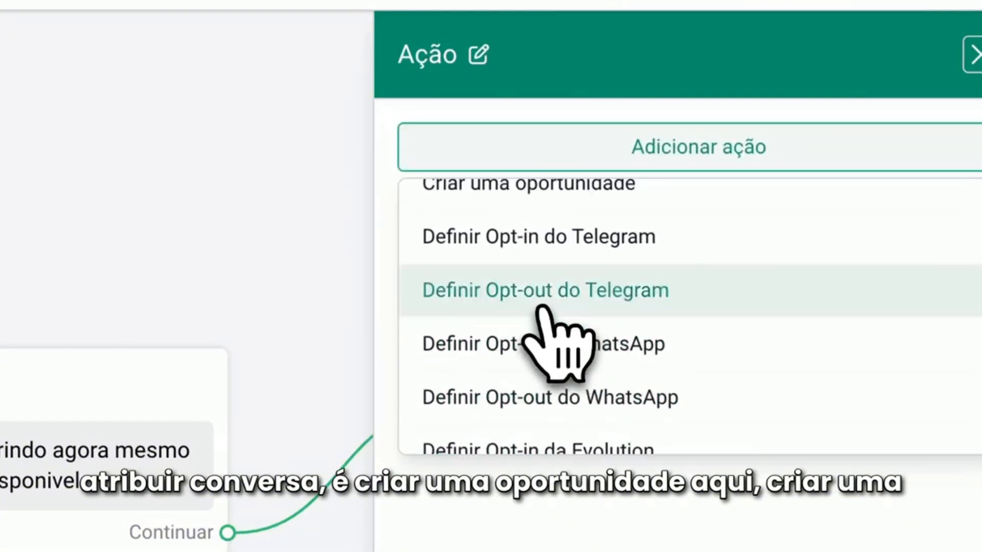
{"action": "scroll", "coordinate": [548, 338], "scroll_direction": "up", "scroll_amount": 2}
{"action": "left_click", "coordinate": [505, 261]}
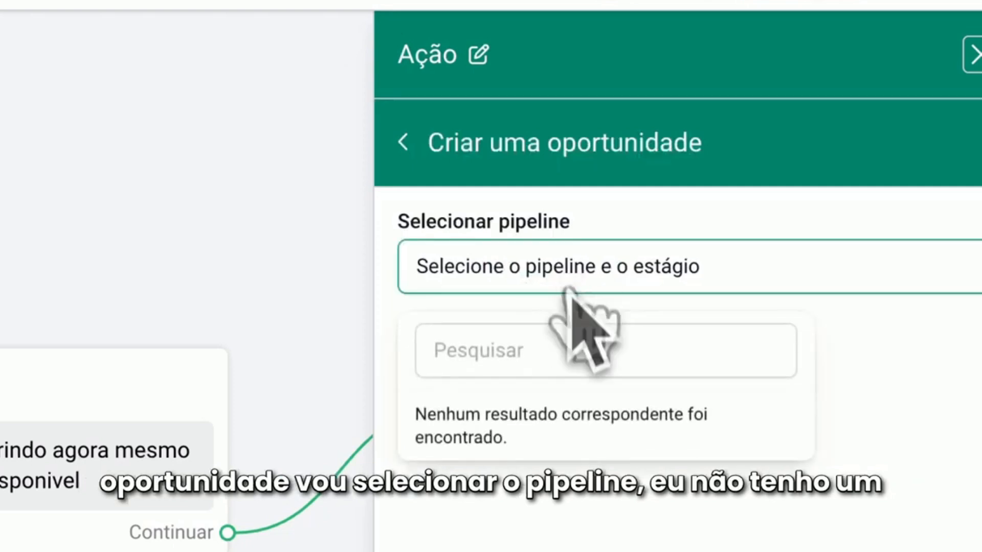
{"action": "left_click", "coordinate": [418, 145]}
Add an Atribuir a conversa action to the Ação block, using the Evolution - demo channel and assigning the conversation to an agent
{"action": "left_click", "coordinate": [521, 154]}
{"action": "scroll", "coordinate": [570, 302], "scroll_direction": "down", "scroll_amount": 1}
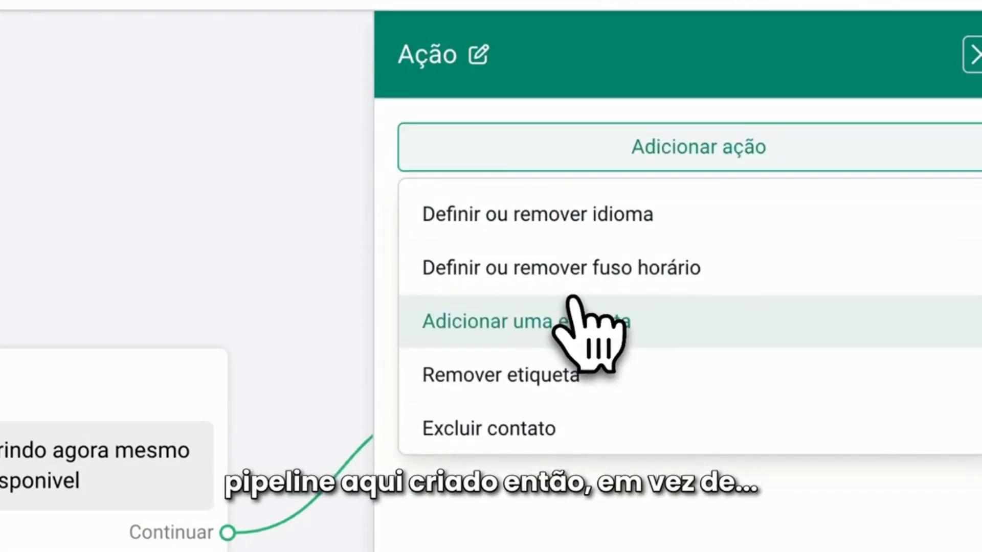
{"action": "scroll", "coordinate": [573, 307], "scroll_direction": "down", "scroll_amount": 3}
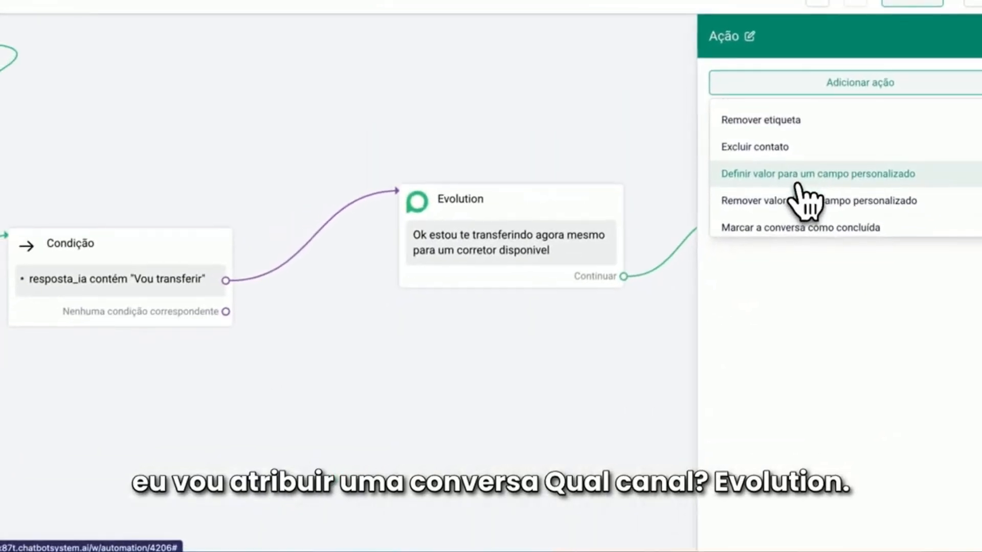
{"action": "scroll", "coordinate": [806, 202], "scroll_direction": "down", "scroll_amount": 3}
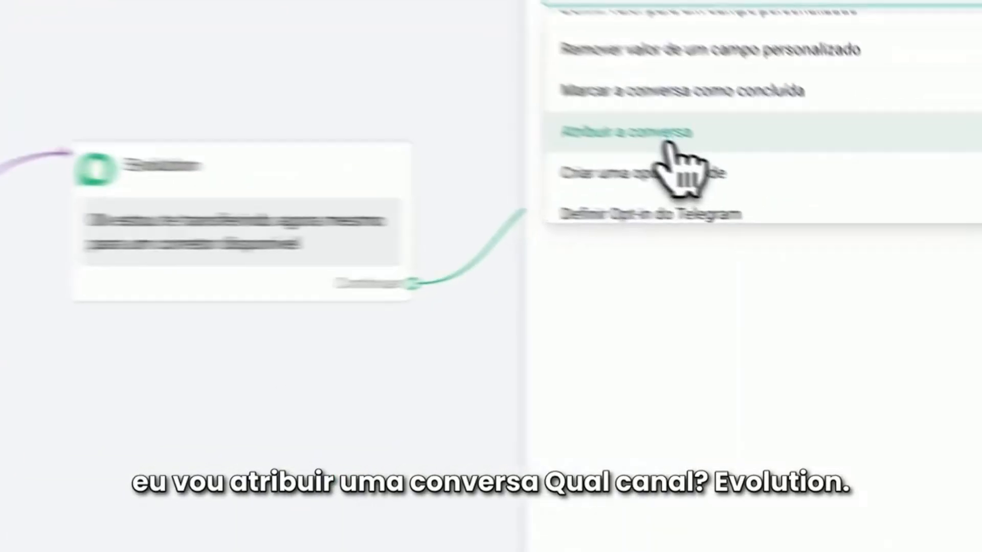
{"action": "left_click", "coordinate": [798, 214]}
{"action": "left_click", "coordinate": [797, 168]}
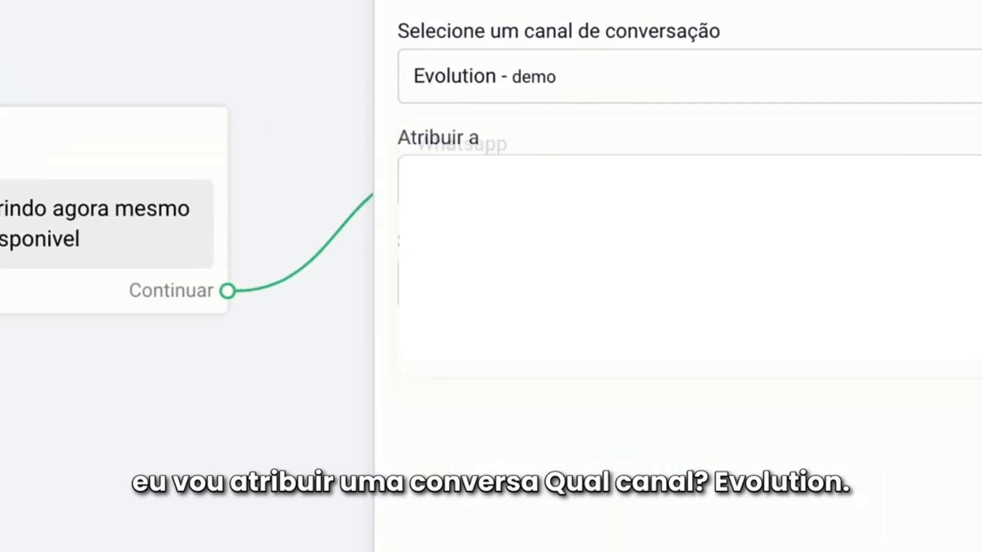
{"action": "left_click", "coordinate": [508, 184]}
{"action": "left_click", "coordinate": [522, 188]}
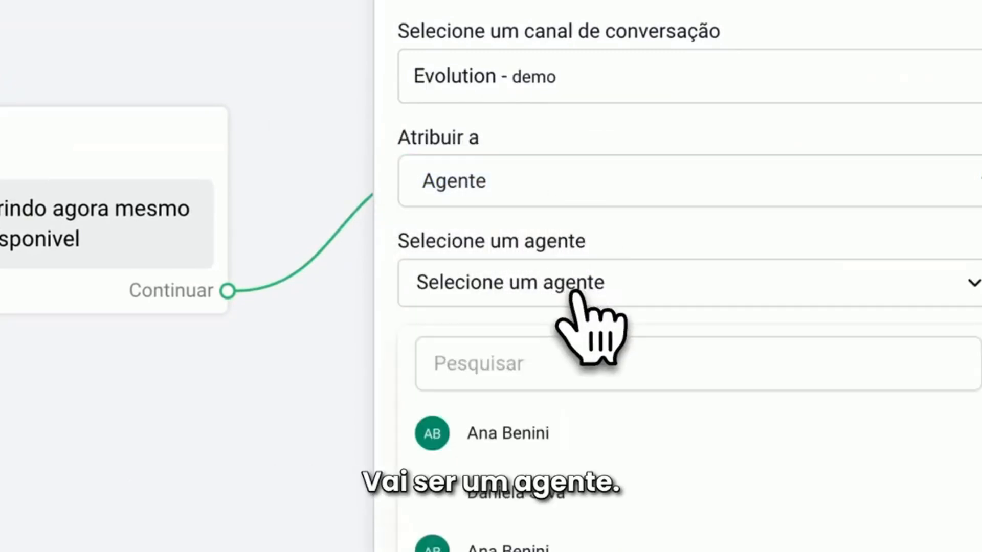
{"action": "left_click", "coordinate": [529, 433]}
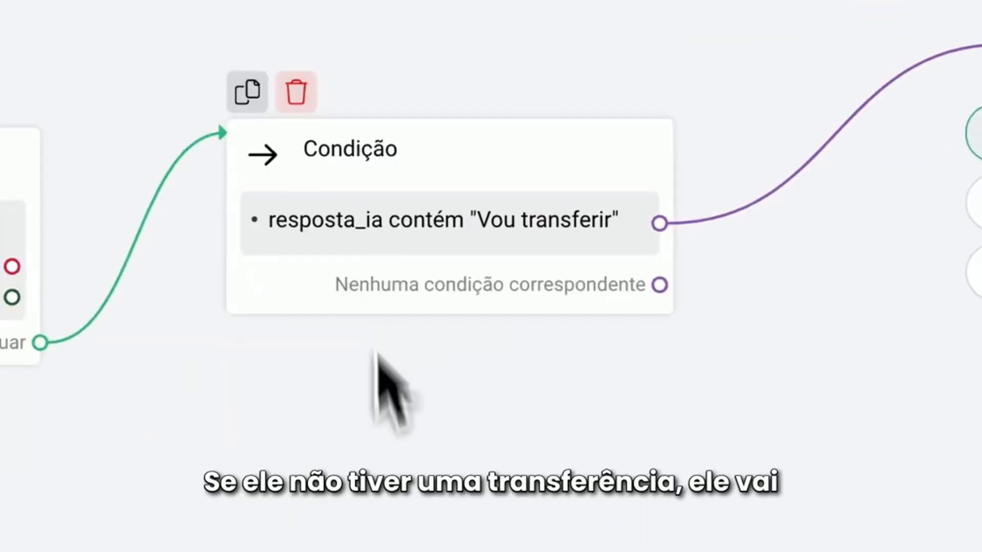
Connect the "Vou transferir" Condição's Nenhuma condição correspondente output back to the {{resposta_ia}} Evolution block
{"action": "left_click_drag", "start_coordinate": [660, 372], "coordinate": [235, 123]}
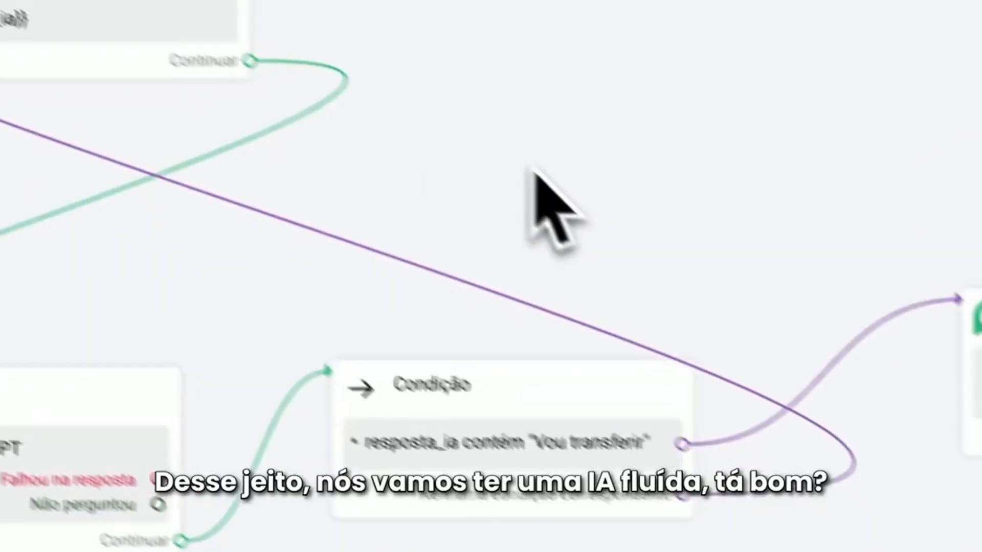
{"action": "left_click_drag", "start_coordinate": [536, 170], "coordinate": [235, 297]}
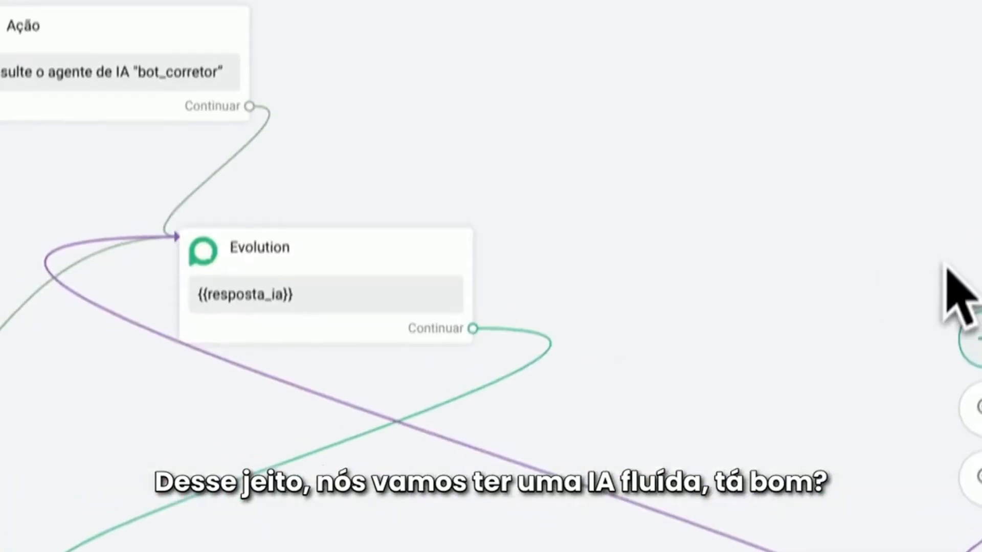
{"action": "left_click_drag", "start_coordinate": [538, 200], "coordinate": [680, 307]}
Review the codigo_imovel condition branch and the Consulte a IA settings of its bot_corretor action
{"action": "left_click_drag", "start_coordinate": [433, 291], "coordinate": [752, 278]}
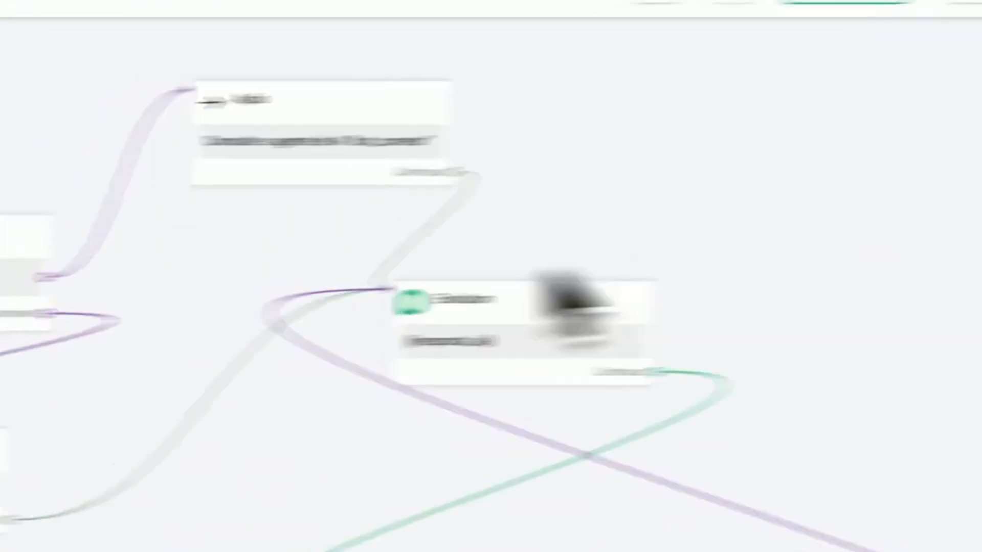
{"action": "scroll", "coordinate": [266, 265], "scroll_direction": "up", "scroll_amount": 3}
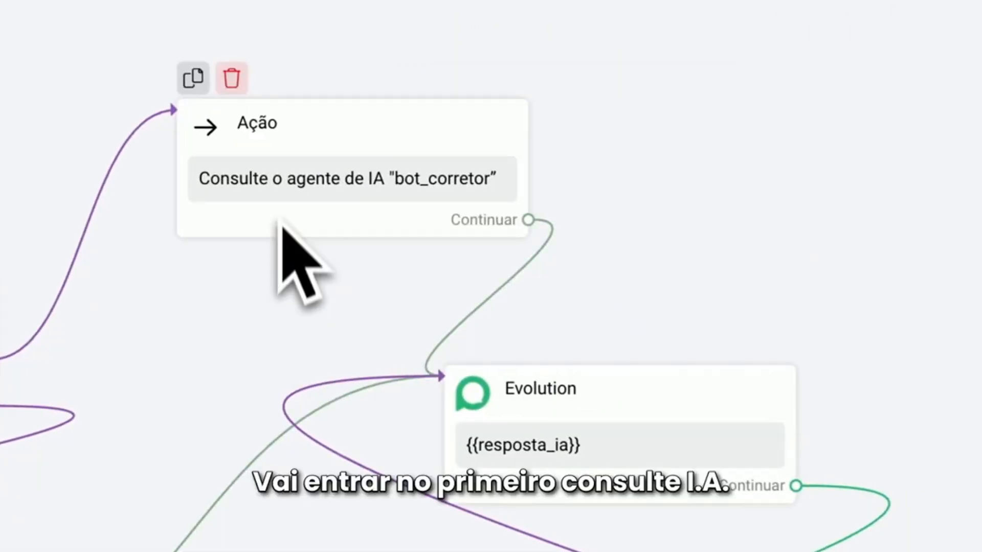
{"action": "left_click", "coordinate": [288, 202]}
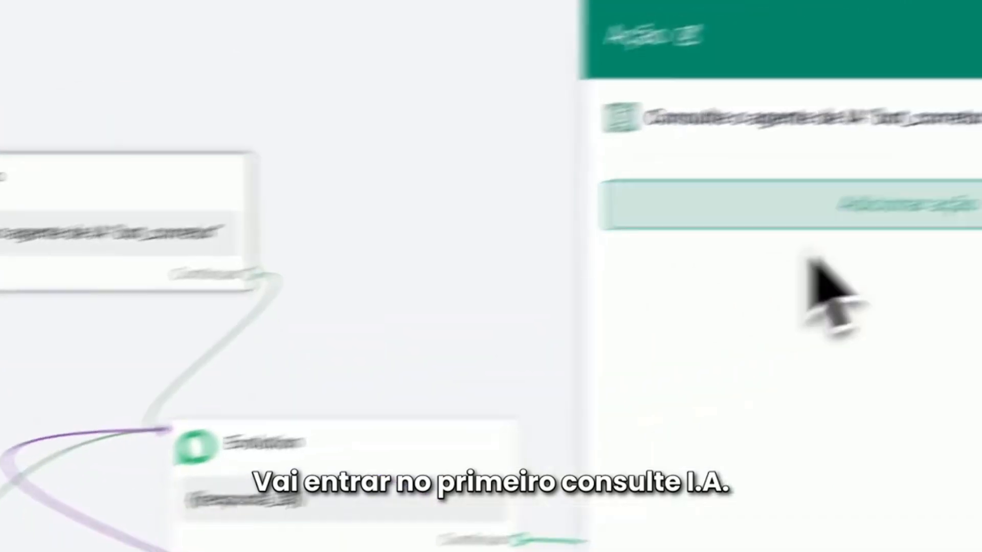
{"action": "left_click", "coordinate": [818, 118]}
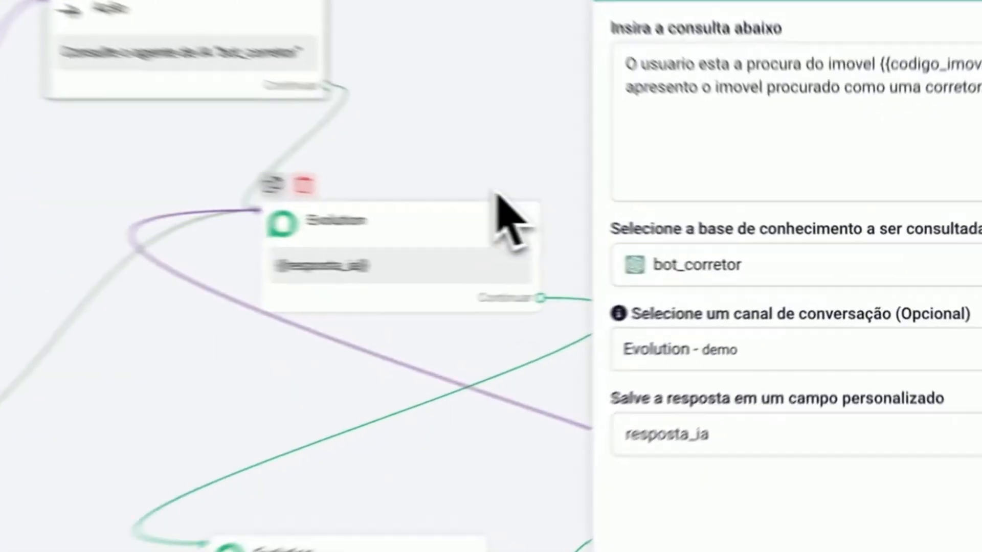
{"action": "left_click", "coordinate": [638, 220]}
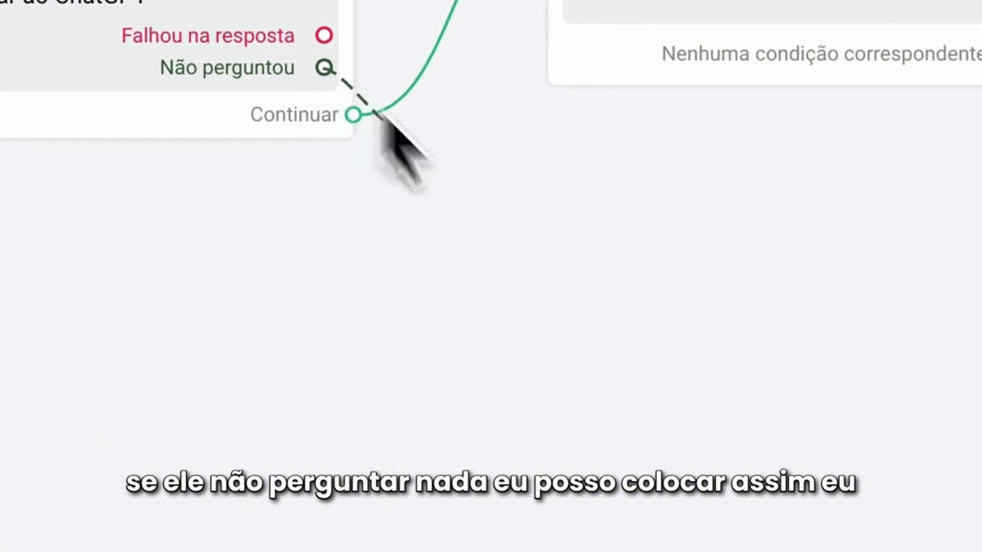
Connect a new Evolution block to the ChatGPT question's Não perguntou output and write the text "Olá estou encerrando esse atendimento por" in it
{"action": "left_click_drag", "start_coordinate": [380, 114], "coordinate": [535, 345]}
{"action": "left_click", "coordinate": [645, 420]}
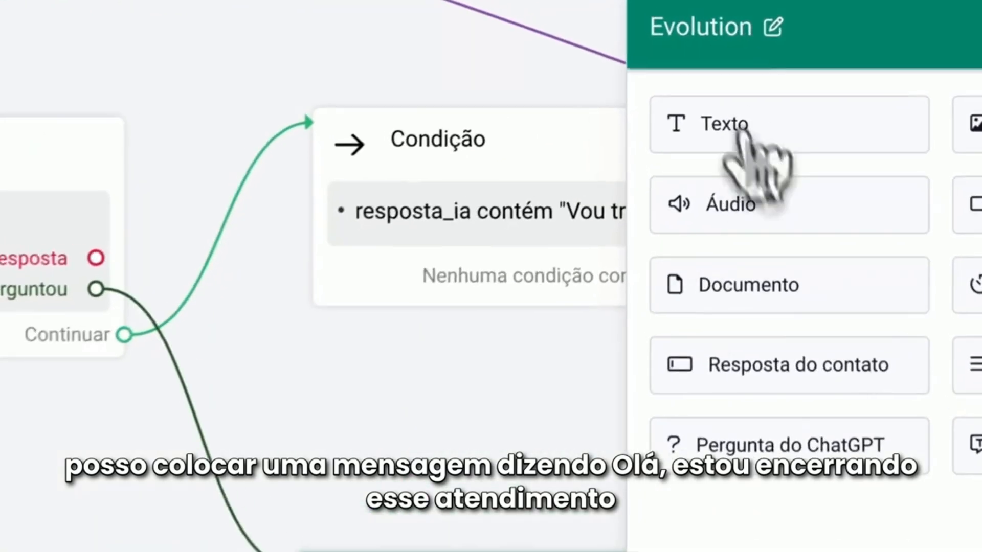
{"action": "left_click", "coordinate": [749, 86]}
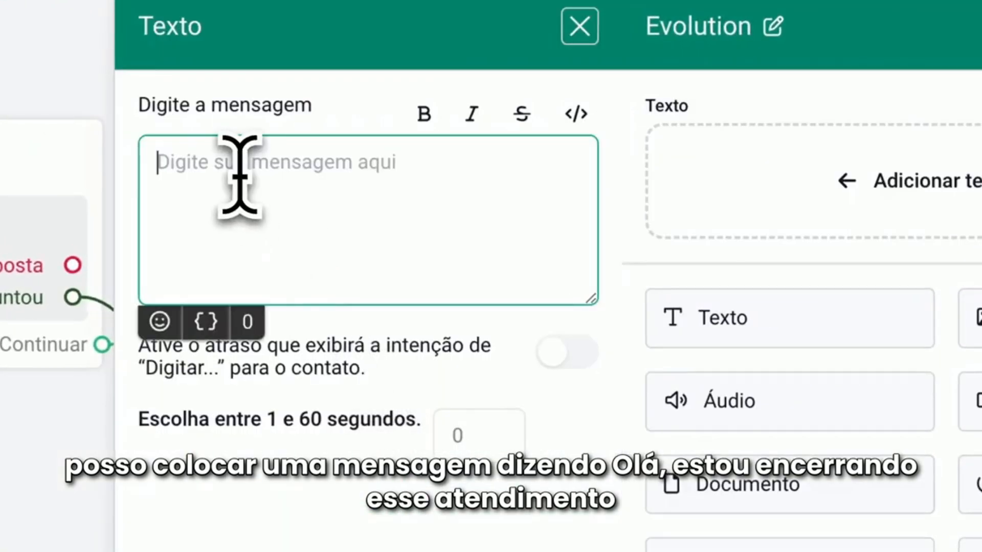
{"action": "type", "text": "Ol"}
{"action": "type", "text": "á estou encerrando esse"}
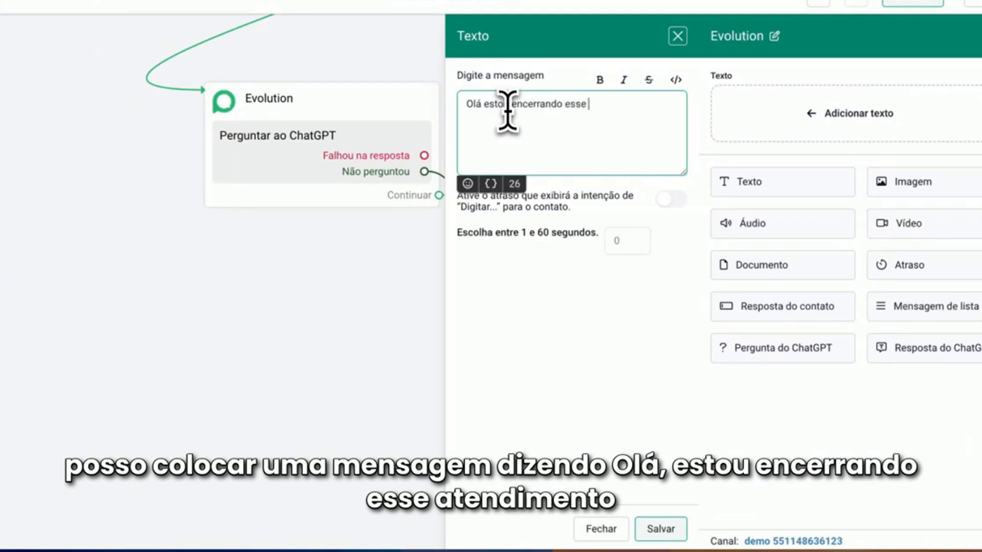
{"action": "type", "text": " atendimento por motivo de inatividade."}
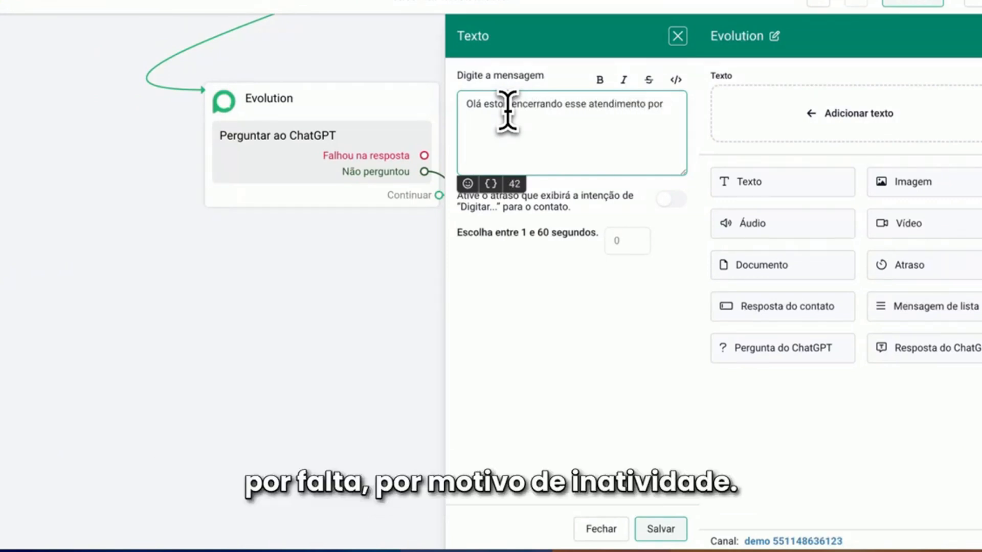
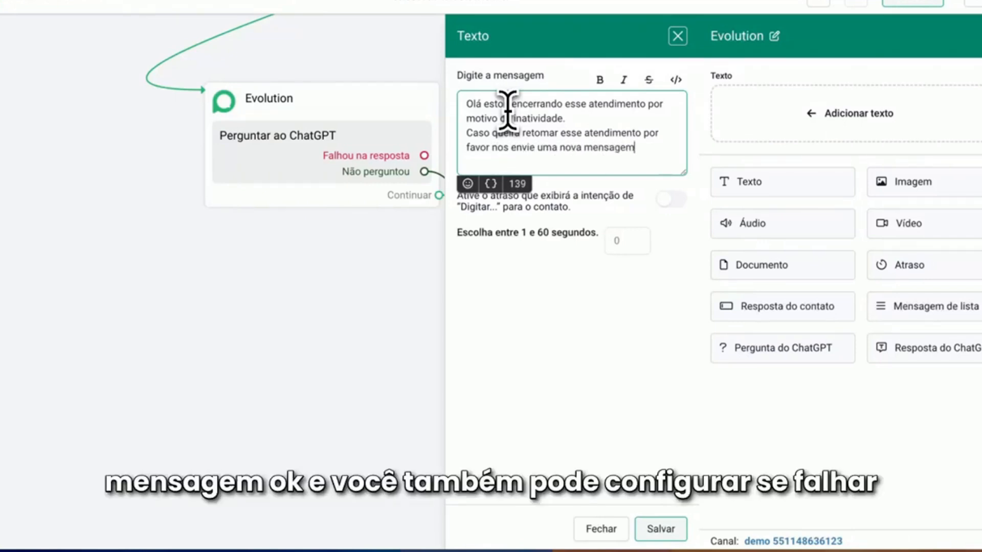
Add an emoji to the end of the inactivity closing message asking for a new message to resume service, and save the text
{"action": "left_click", "coordinate": [467, 184]}
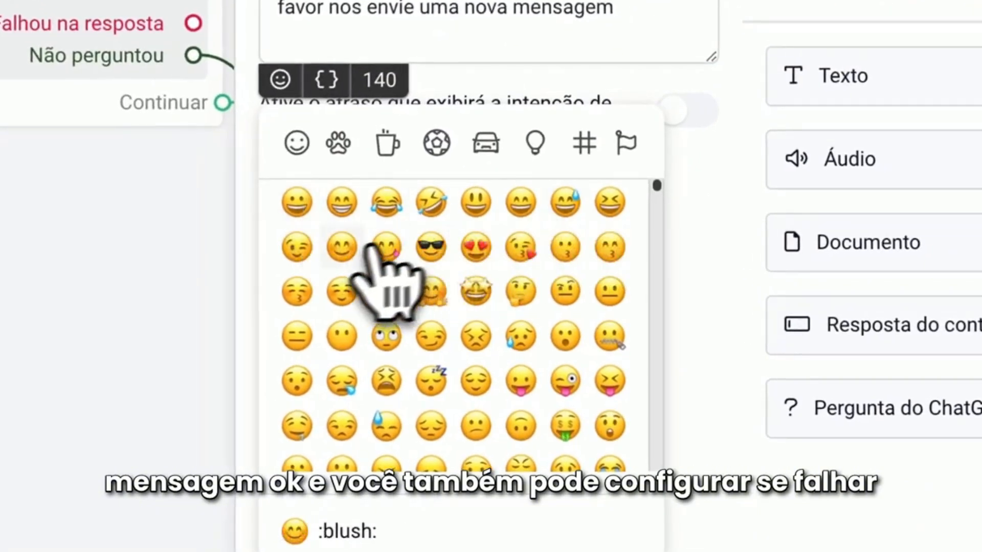
{"action": "left_click", "coordinate": [296, 247]}
{"action": "left_click", "coordinate": [688, 116]}
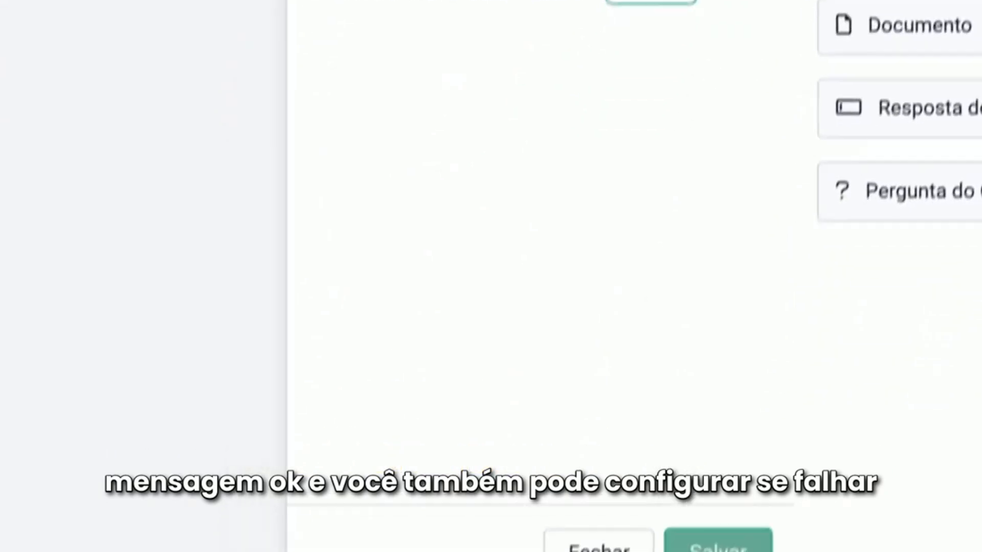
{"action": "left_click", "coordinate": [660, 509]}
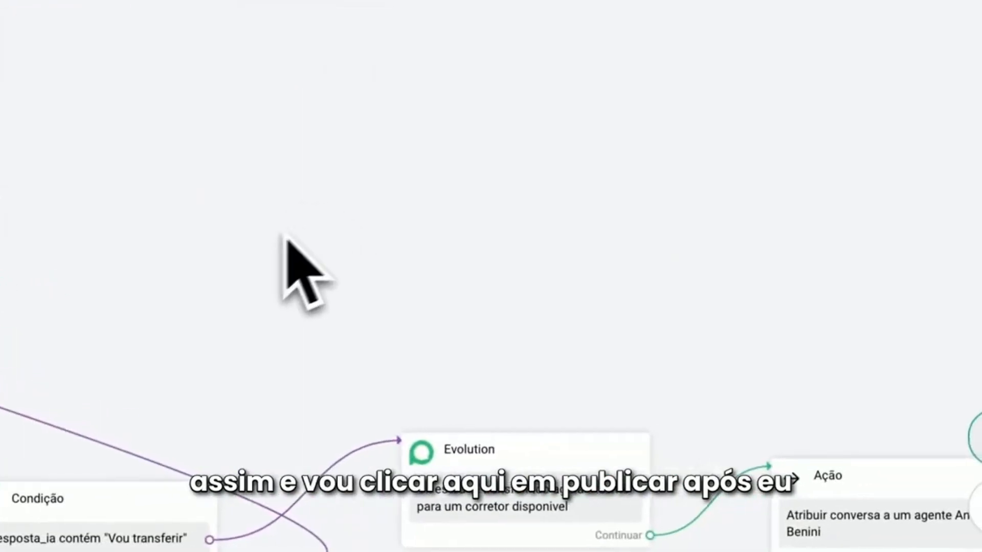
Publish the flow and enable Item de iA for the tutorial imobiliaria Smart Flow
{"action": "left_click", "coordinate": [814, 12]}
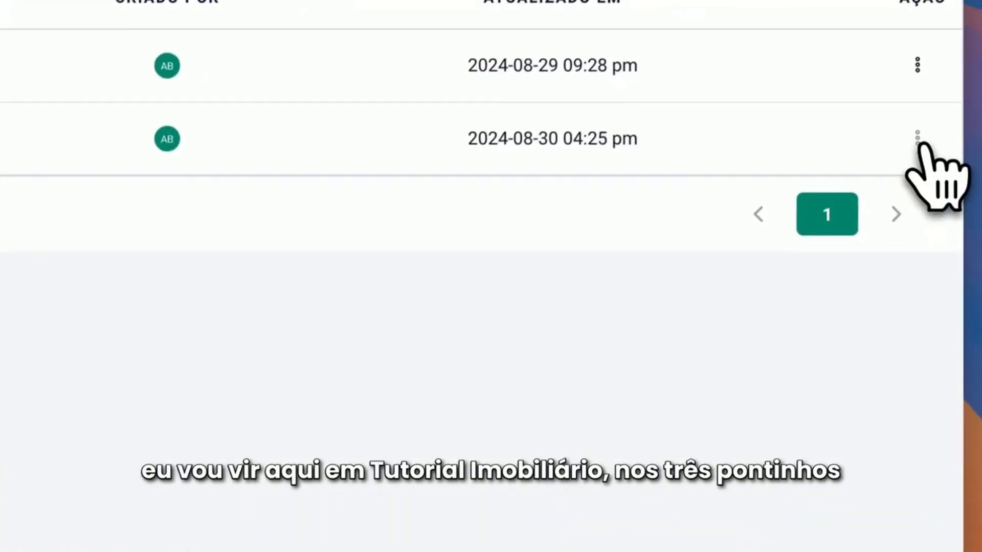
{"action": "left_click", "coordinate": [917, 137]}
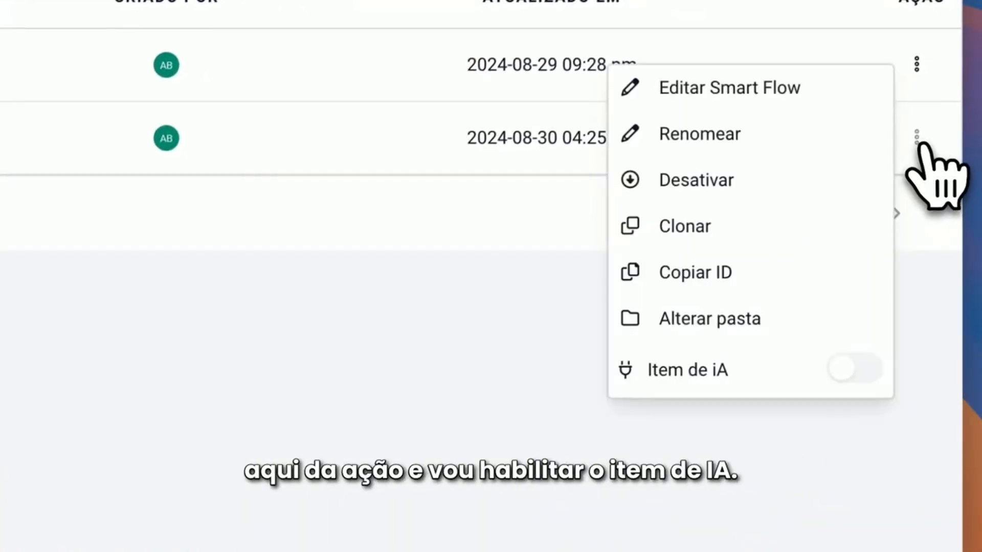
{"action": "left_click", "coordinate": [864, 369]}
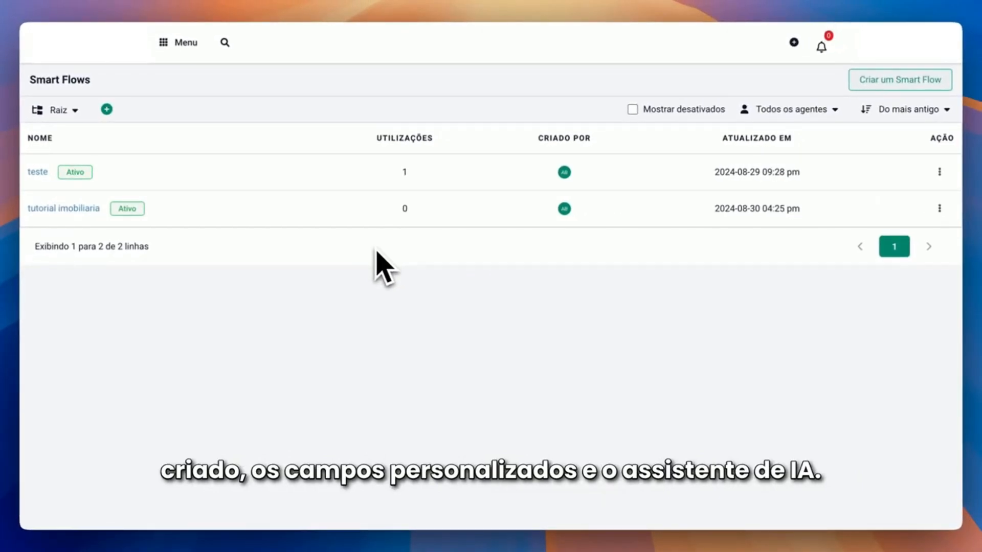
Open Itens de iA in the ChatGPT settings and check which AI assistants a new item offers
{"action": "left_click", "coordinate": [181, 42]}
{"action": "left_click", "coordinate": [218, 243]}
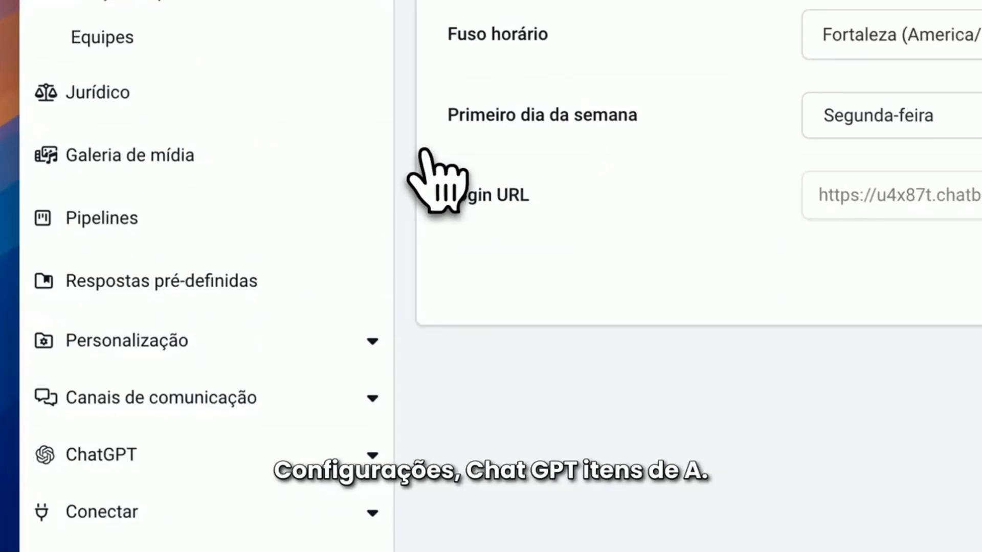
{"action": "left_click", "coordinate": [187, 453]}
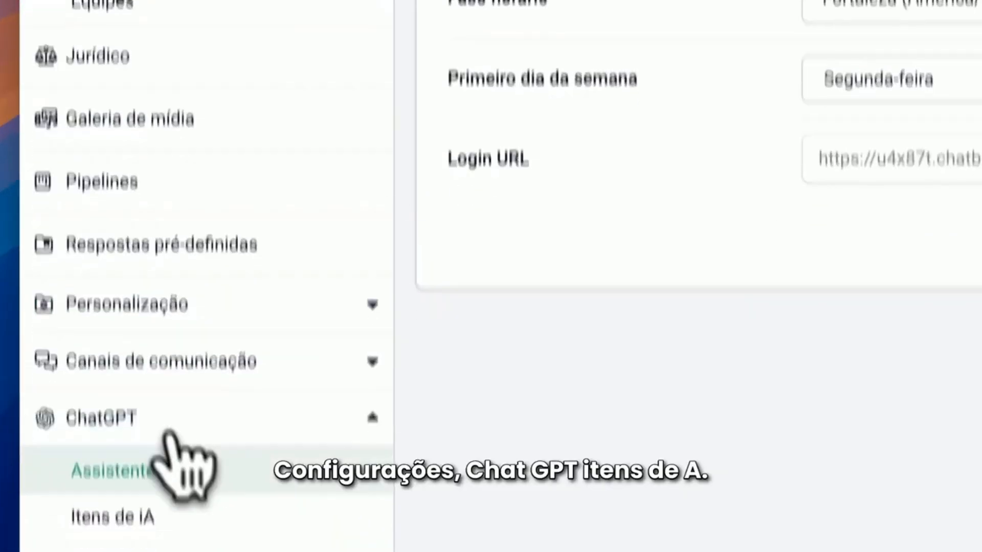
{"action": "left_click", "coordinate": [114, 518]}
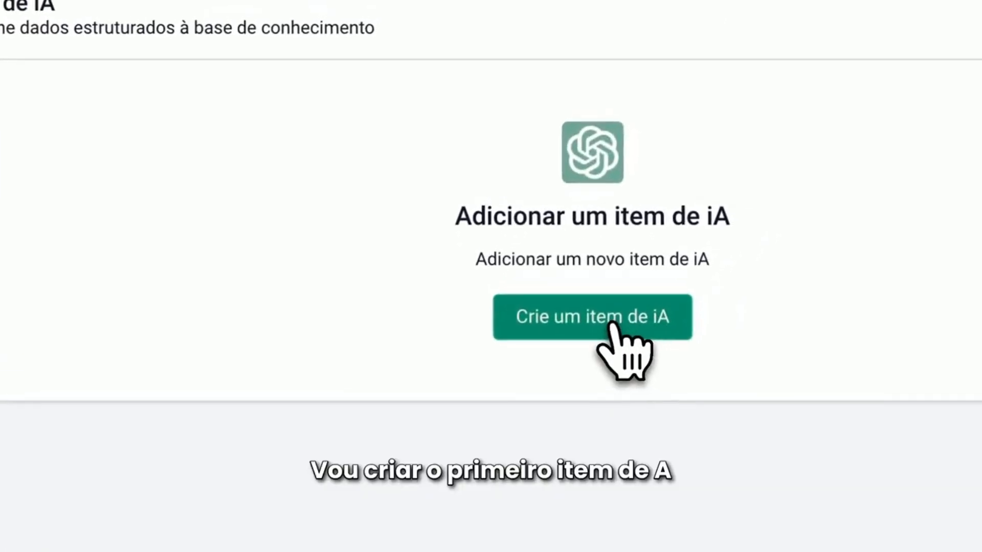
{"action": "left_click", "coordinate": [612, 325]}
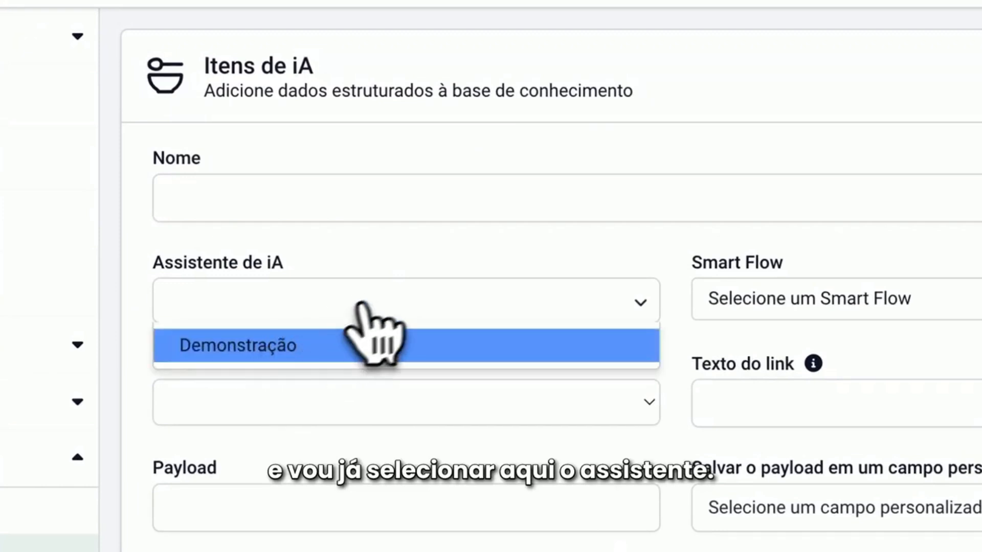
{"action": "left_click", "coordinate": [389, 316]}
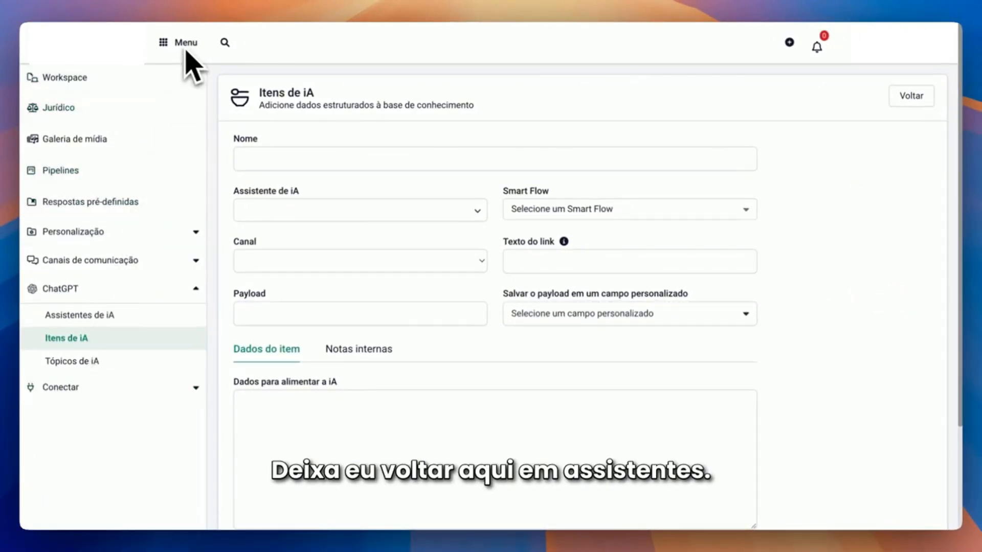
Disable Item de iA for the Demonstração assistant and check that option for bot_corretor
{"action": "left_click", "coordinate": [78, 316]}
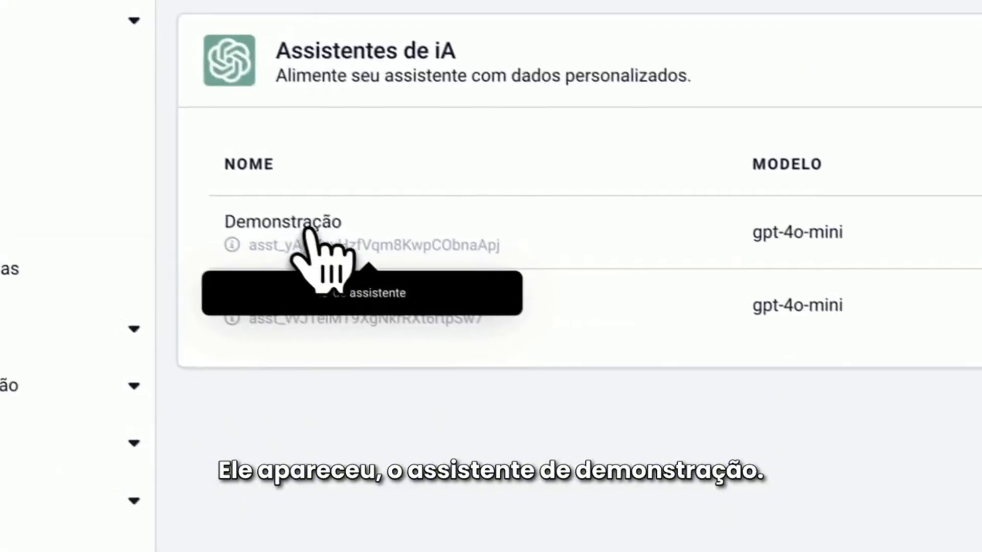
{"action": "left_click", "coordinate": [873, 155]}
{"action": "left_click", "coordinate": [835, 214]}
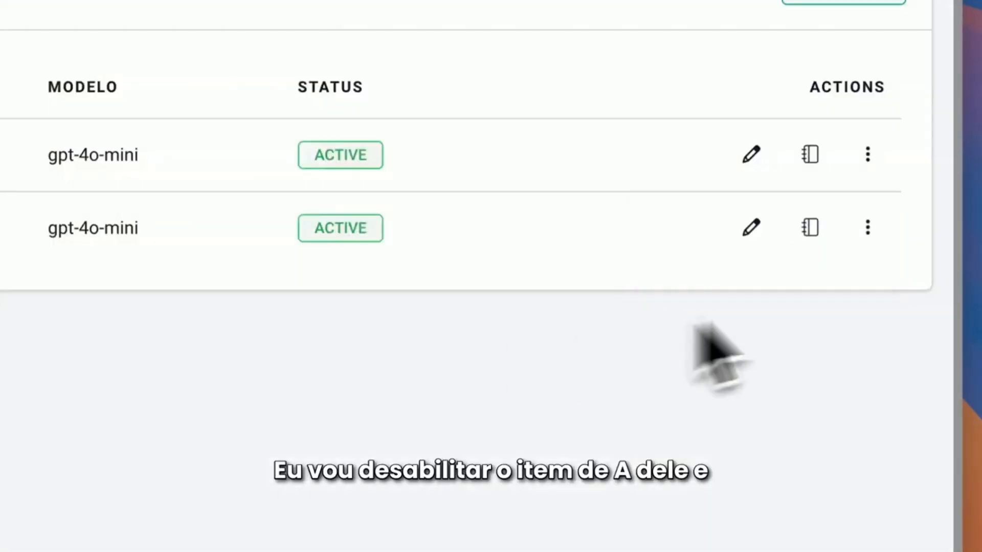
{"action": "left_click", "coordinate": [868, 227]}
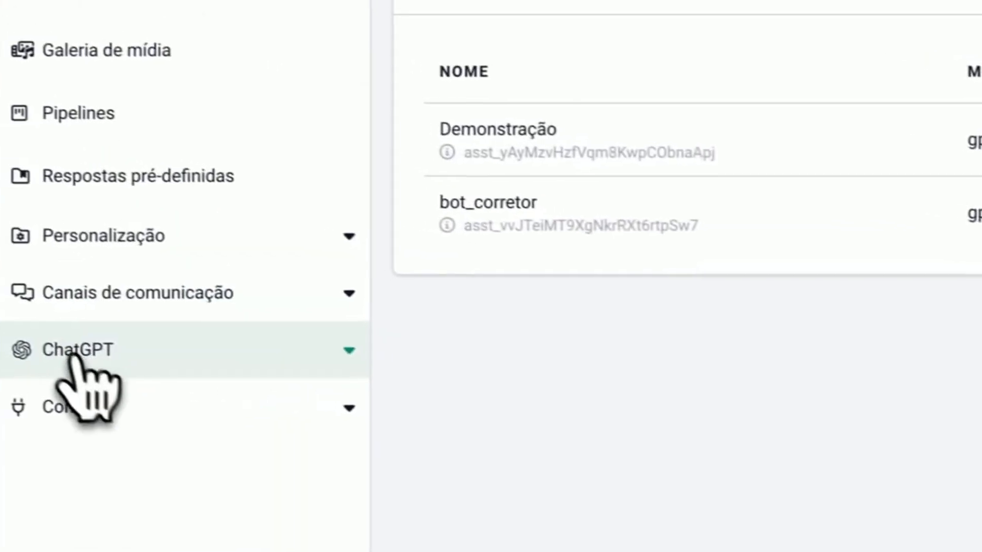
{"action": "left_click", "coordinate": [82, 361]}
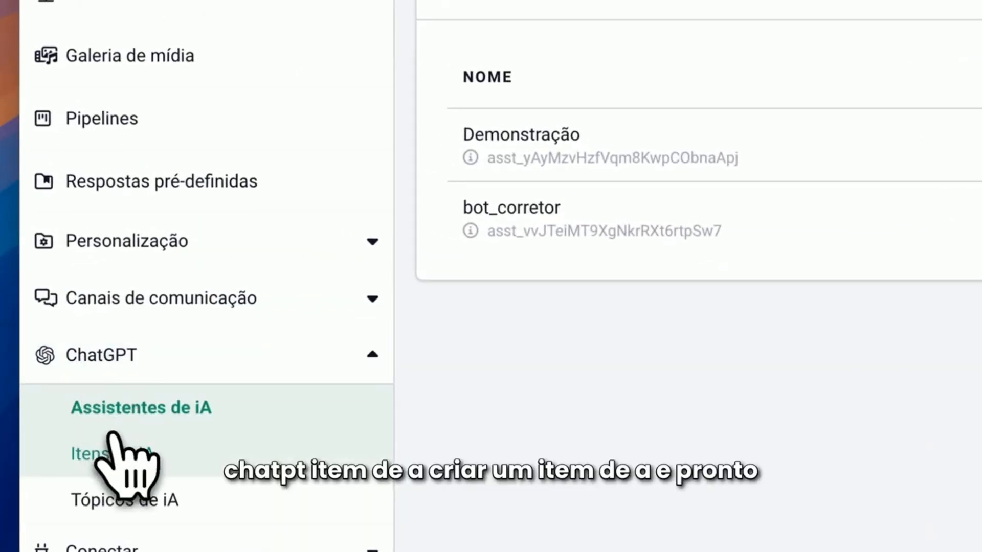
Return to Itens de iA, check the assistant choices of a new item and reload the page to refresh them
{"action": "left_click", "coordinate": [120, 453]}
{"action": "left_click", "coordinate": [731, 225]}
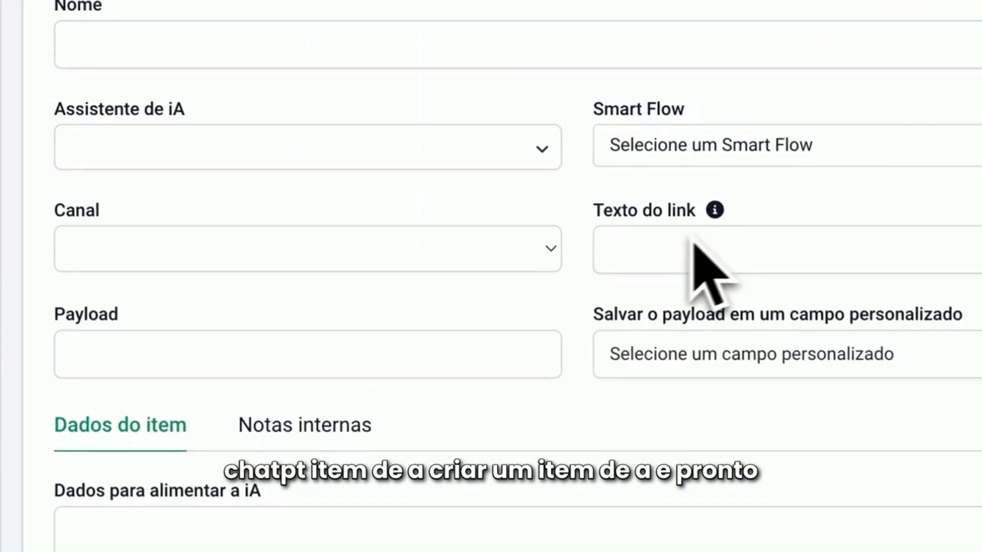
{"action": "left_click", "coordinate": [371, 264]}
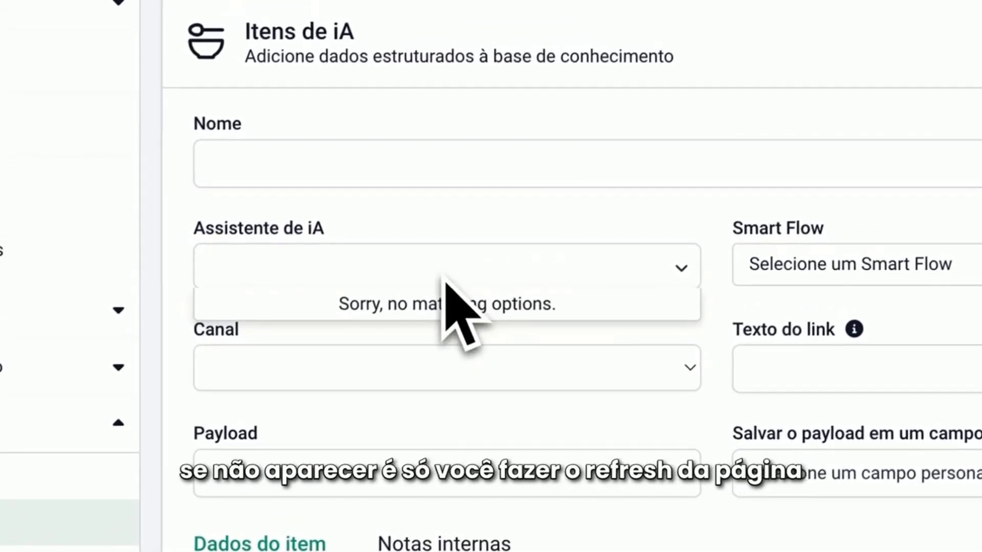
{"action": "key", "text": "super+r"}
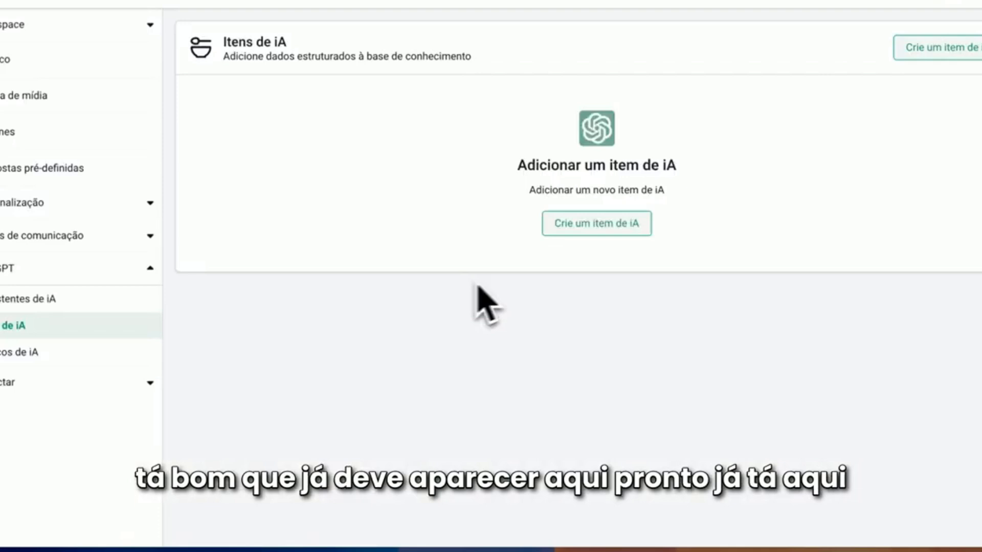
Create an AI item with assistant bot_corretor, Smart Flow tutorial imobiliaria and the Evolution demo channel
{"action": "left_click", "coordinate": [597, 225]}
{"action": "left_click", "coordinate": [476, 195]}
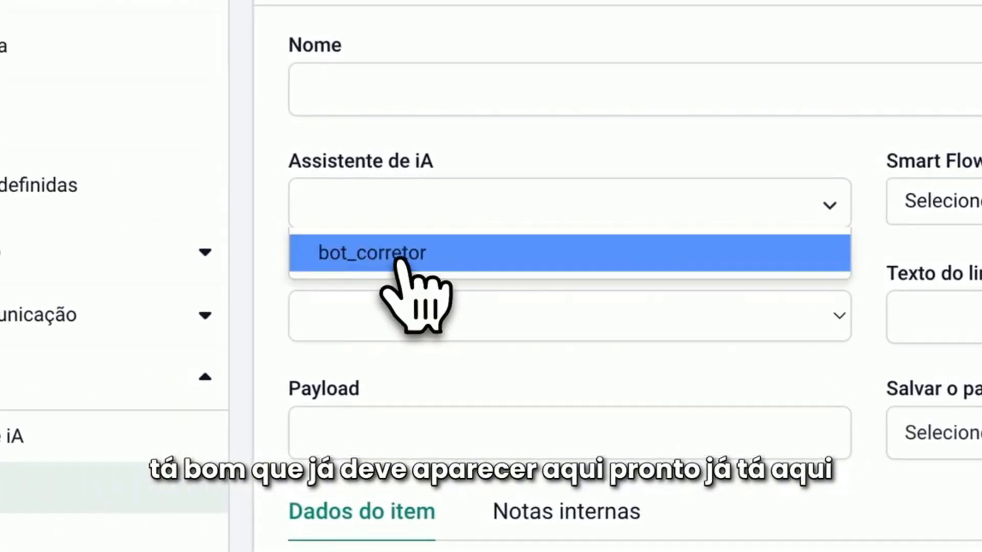
{"action": "left_click", "coordinate": [399, 256]}
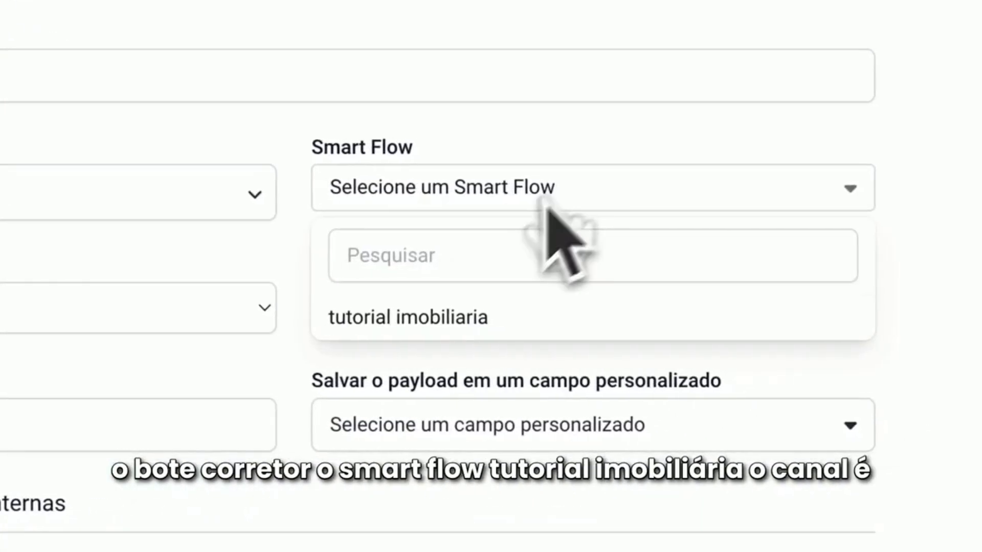
{"action": "left_click", "coordinate": [102, 308]}
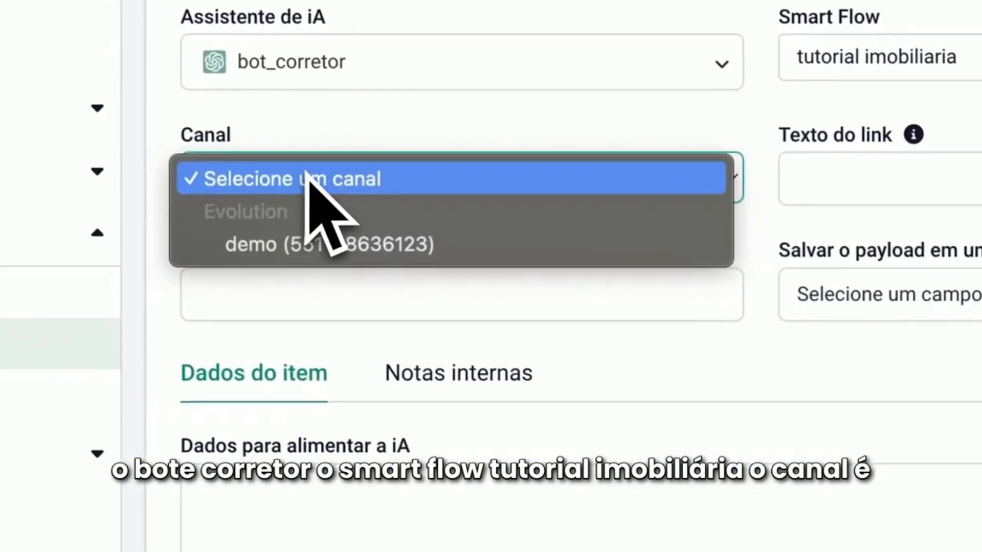
{"action": "left_click", "coordinate": [341, 244]}
{"action": "left_click", "coordinate": [322, 284]}
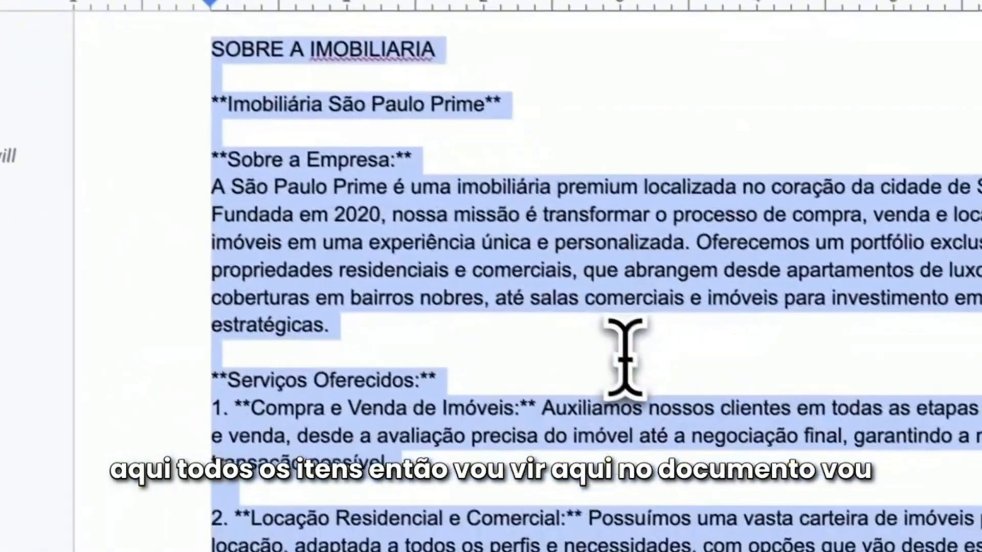
Copy the title "Apartamento Moderno no Coração da Vila Madalena" from the Google Docs property document into the AI item's Nome
{"action": "scroll", "coordinate": [653, 390], "scroll_direction": "down", "scroll_amount": 10}
{"action": "scroll", "coordinate": [642, 408], "scroll_direction": "down", "scroll_amount": 10}
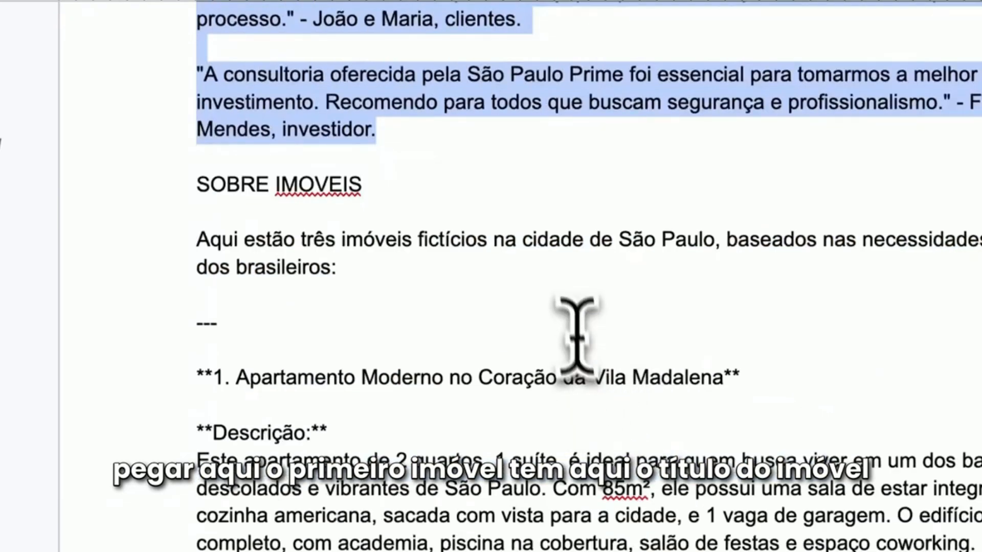
{"action": "left_click", "coordinate": [576, 305]}
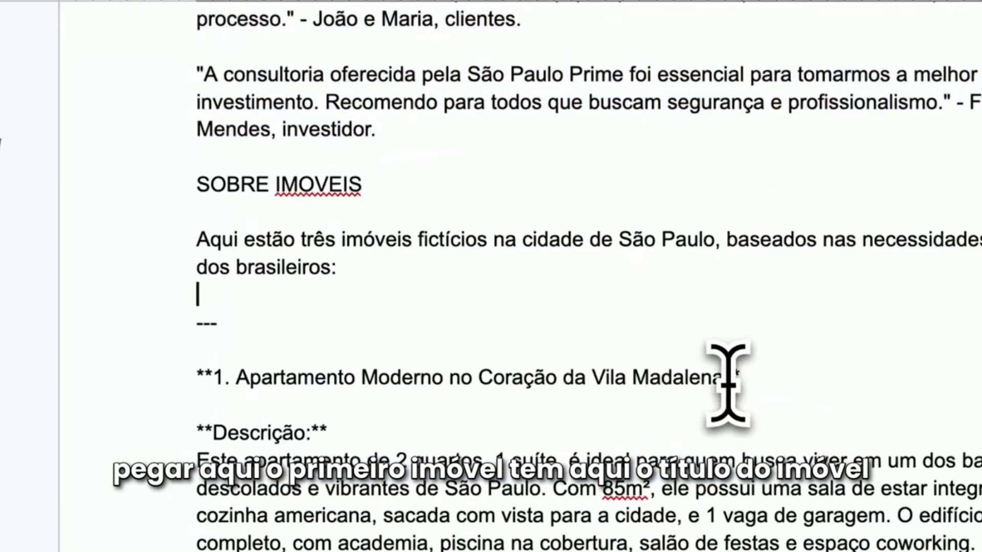
{"action": "left_click_drag", "start_coordinate": [249, 379], "coordinate": [234, 381]}
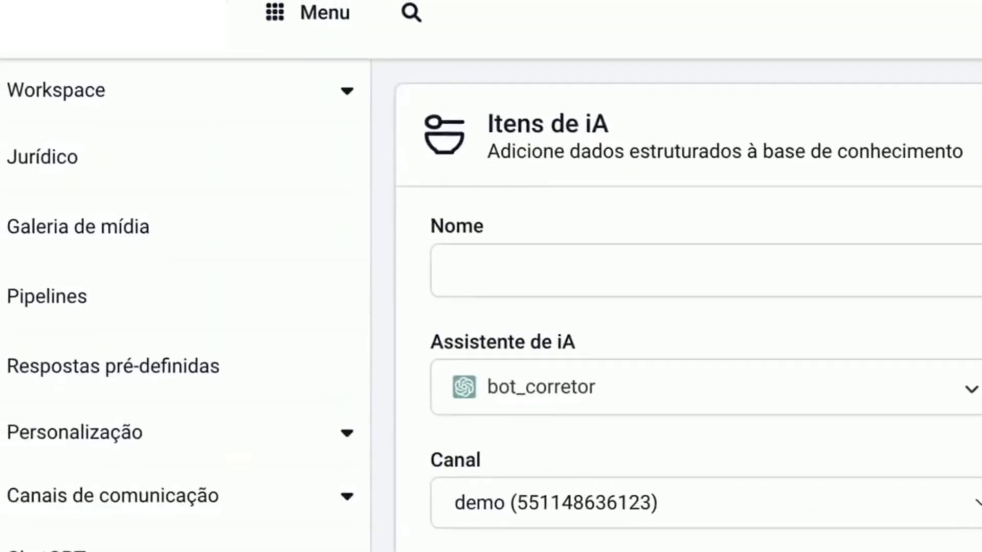
{"action": "left_click", "coordinate": [683, 266]}
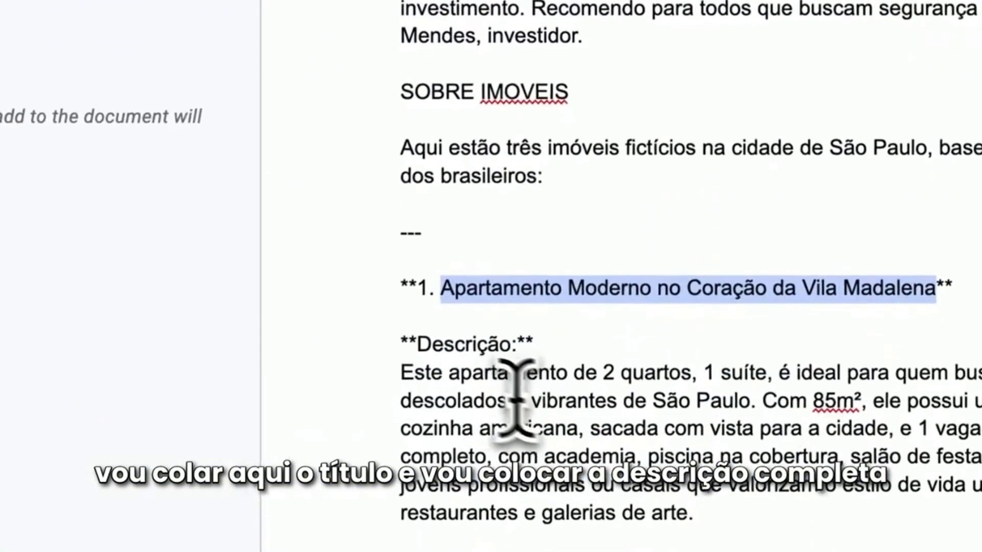
Copy the Vila Madalena apartment's full description from the Google Docs document into the item's Dados para alimentar a iA
{"action": "left_click_drag", "start_coordinate": [399, 335], "coordinate": [666, 551]}
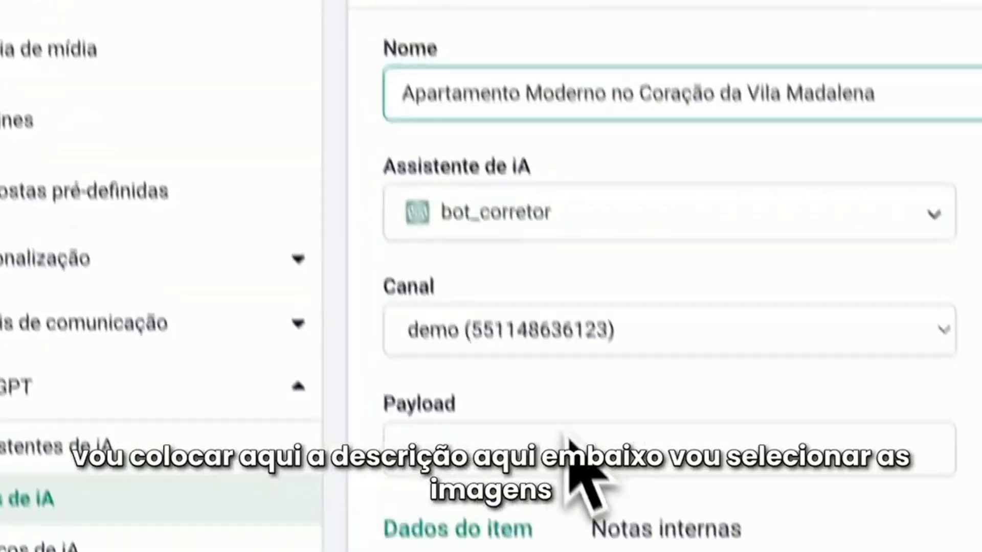
{"action": "left_click", "coordinate": [279, 177]}
{"action": "key", "text": "ctrl+v"}
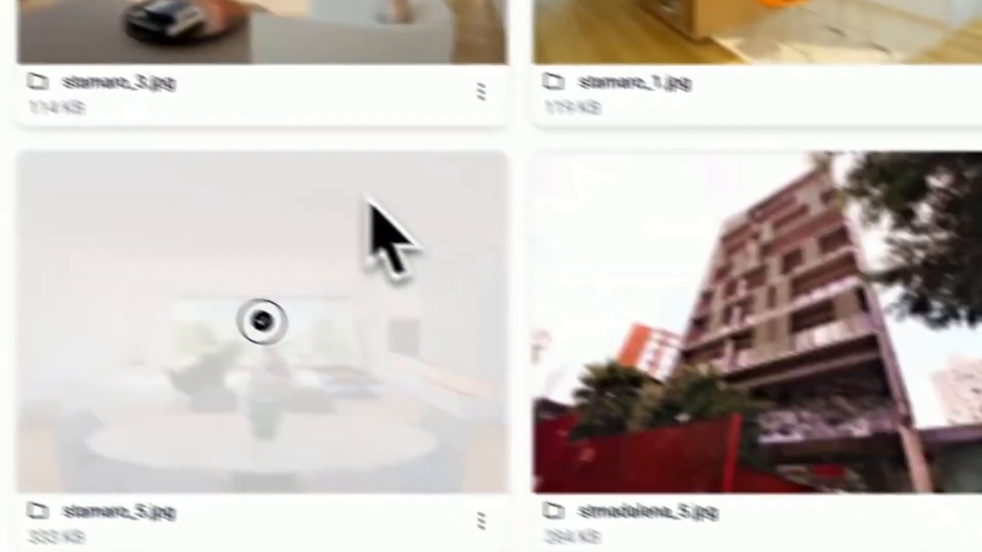
Add stmadalena_1.jpg from the media gallery to the item's images and caption it "Sala"
{"action": "scroll", "coordinate": [478, 274], "scroll_direction": "down", "scroll_amount": 5}
{"action": "left_click", "coordinate": [512, 266]}
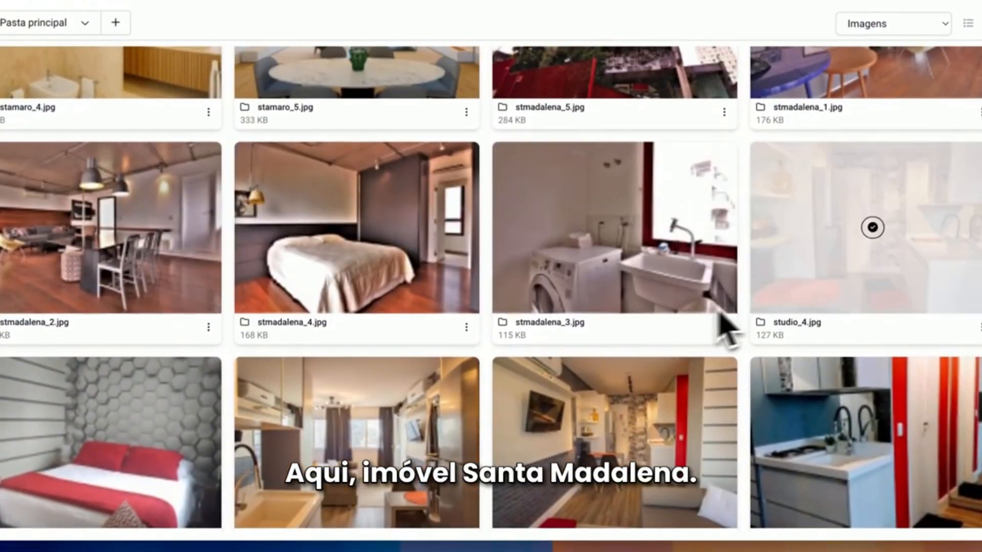
{"action": "scroll", "coordinate": [855, 154], "scroll_direction": "up", "scroll_amount": 5}
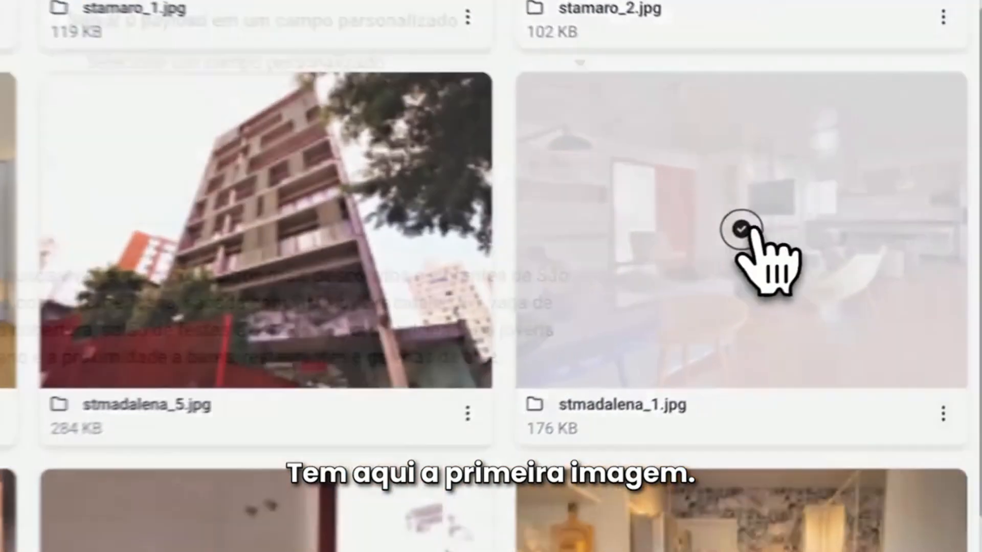
{"action": "left_click", "coordinate": [873, 233]}
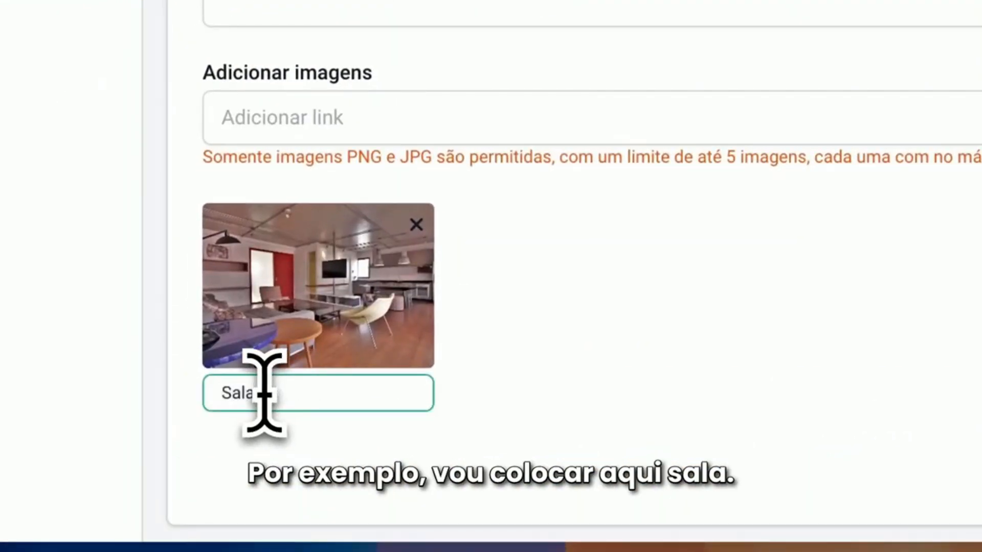
Add stmadalena_2.jpg from the gallery as the second image and caption it "Sala 2"
{"action": "left_click", "coordinate": [778, 227]}
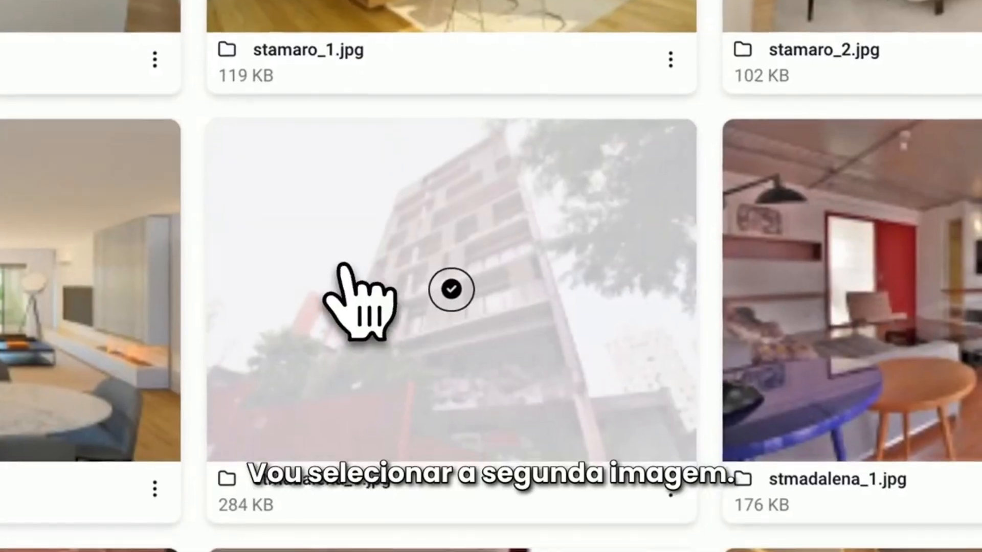
{"action": "scroll", "coordinate": [351, 296], "scroll_direction": "down", "scroll_amount": 5}
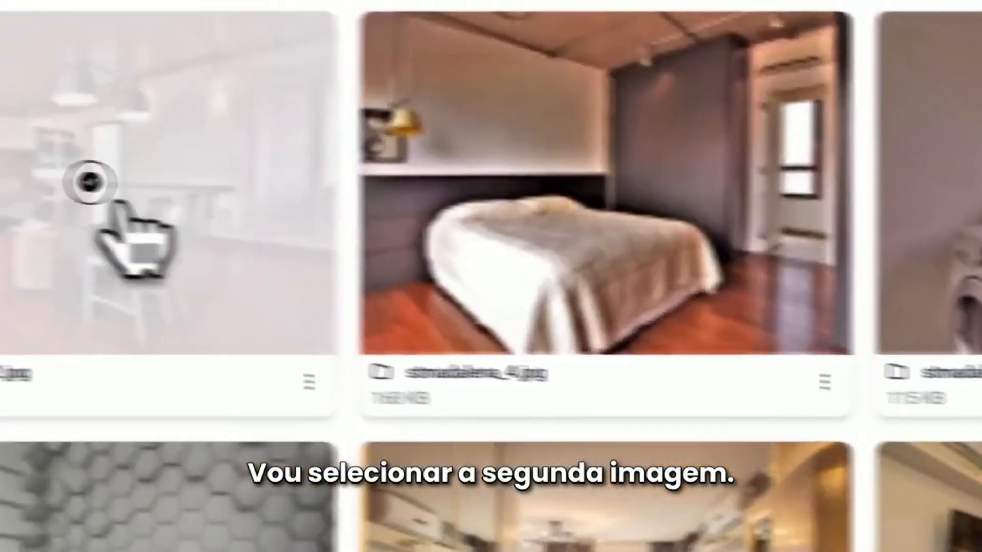
{"action": "left_click", "coordinate": [90, 182]}
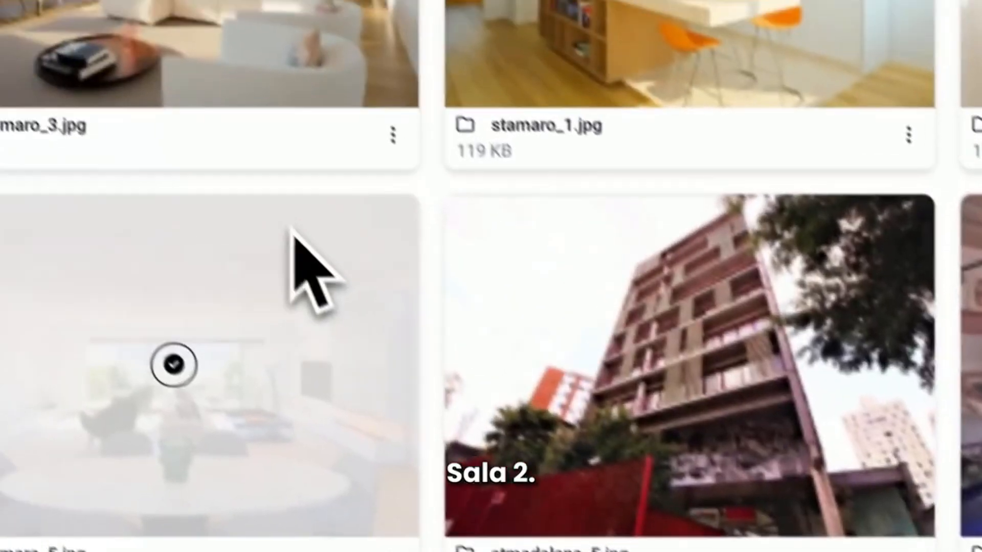
Add stmadalena_3.jpg from the media gallery as the third image and caption it "Lavanderia"
{"action": "scroll", "coordinate": [333, 285], "scroll_direction": "down", "scroll_amount": 5}
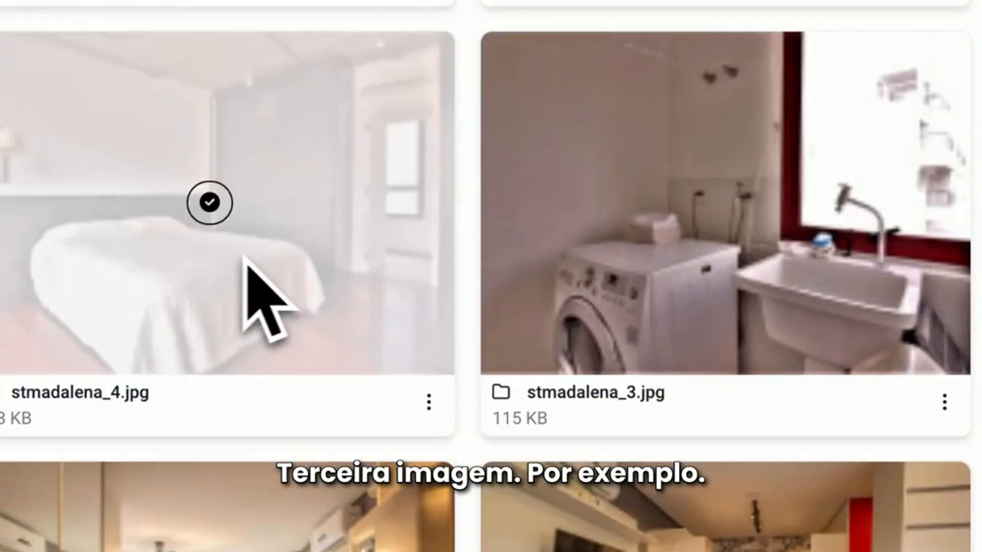
{"action": "left_click", "coordinate": [719, 200]}
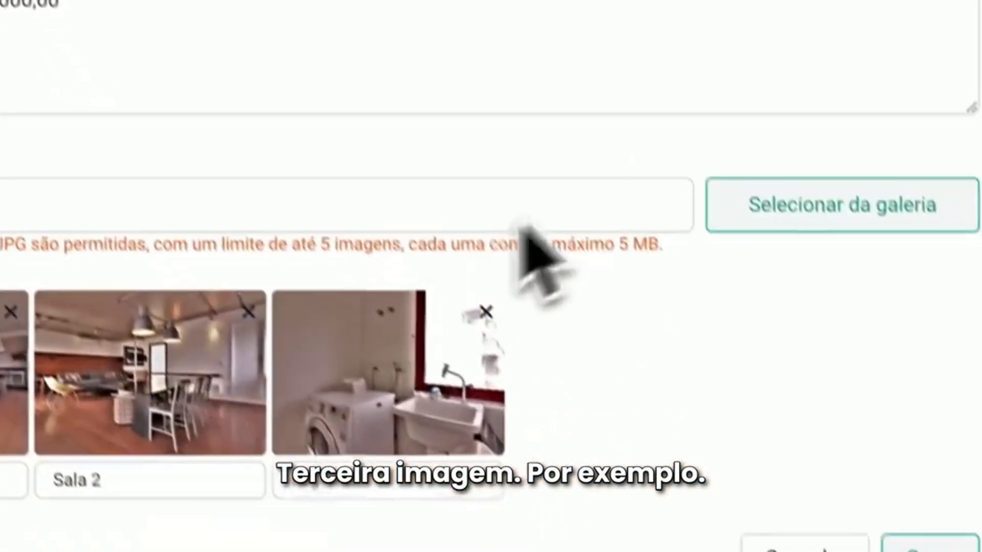
{"action": "left_click", "coordinate": [375, 479]}
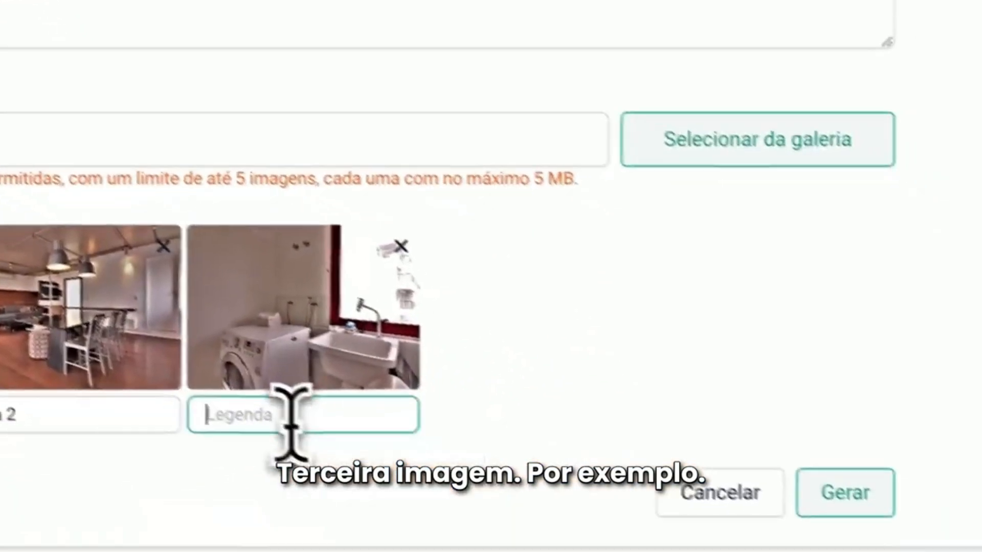
{"action": "type", "text": "4"}
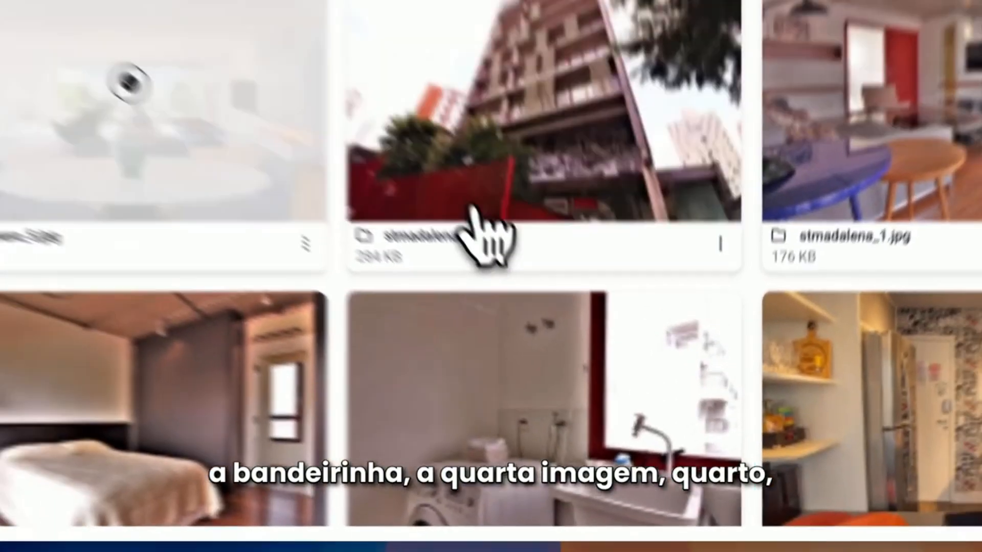
Add stmadalena_4.jpg from the gallery as the fourth image and caption it "Quarto"
{"action": "scroll", "coordinate": [287, 304], "scroll_direction": "down", "scroll_amount": 3}
{"action": "scroll", "coordinate": [305, 312], "scroll_direction": "up", "scroll_amount": 1}
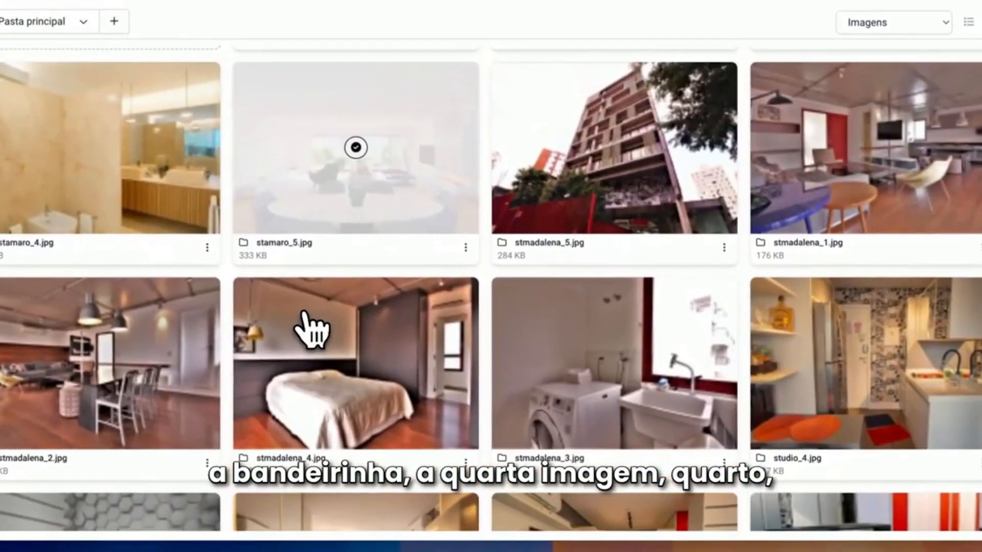
{"action": "scroll", "coordinate": [305, 313], "scroll_direction": "down", "scroll_amount": 3}
{"action": "mouse_move", "coordinate": [327, 237]}
{"action": "left_click", "coordinate": [357, 194]}
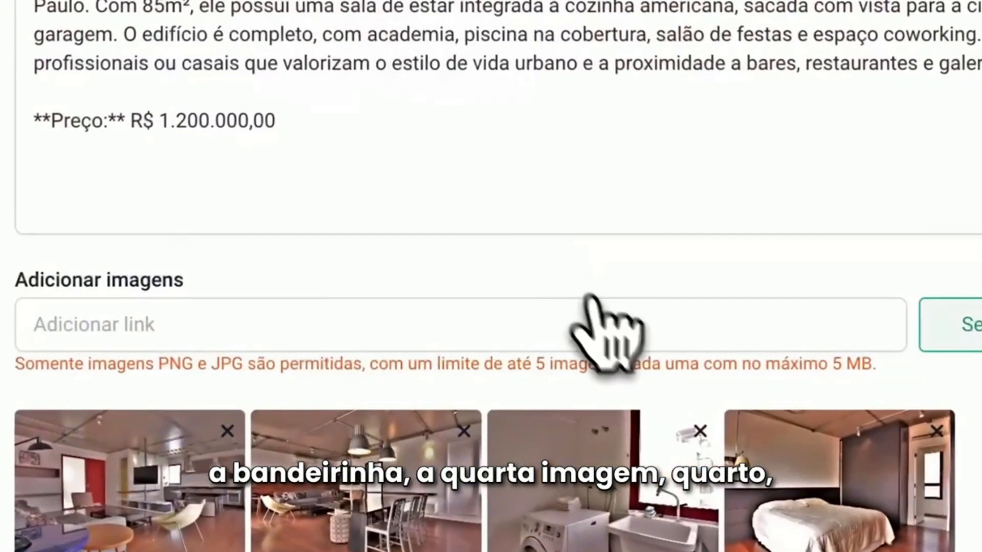
{"action": "left_click", "coordinate": [504, 399]}
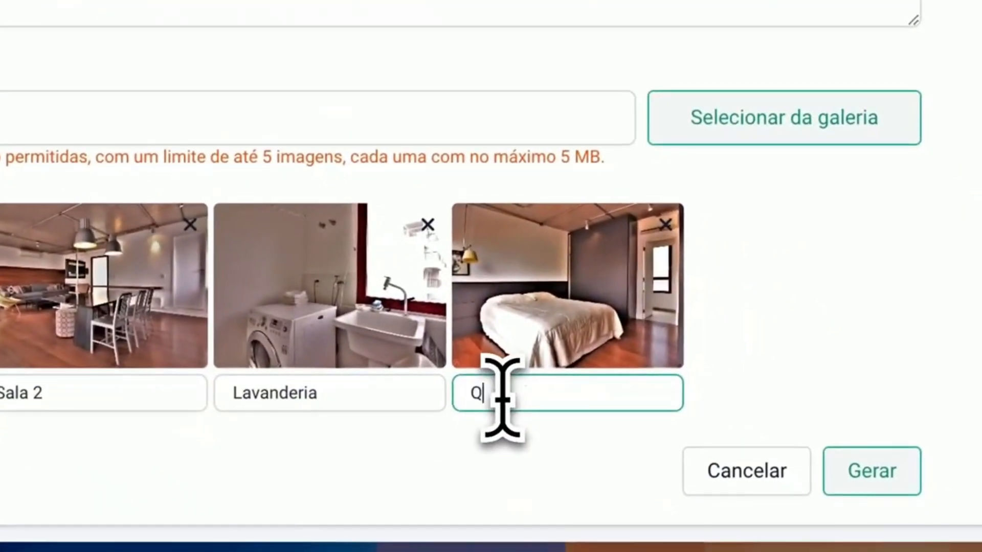
Add stmadalena_5.jpg from the gallery as the fifth image and caption it "Frente"
{"action": "left_click", "coordinate": [752, 134]}
{"action": "mouse_move", "coordinate": [412, 128]}
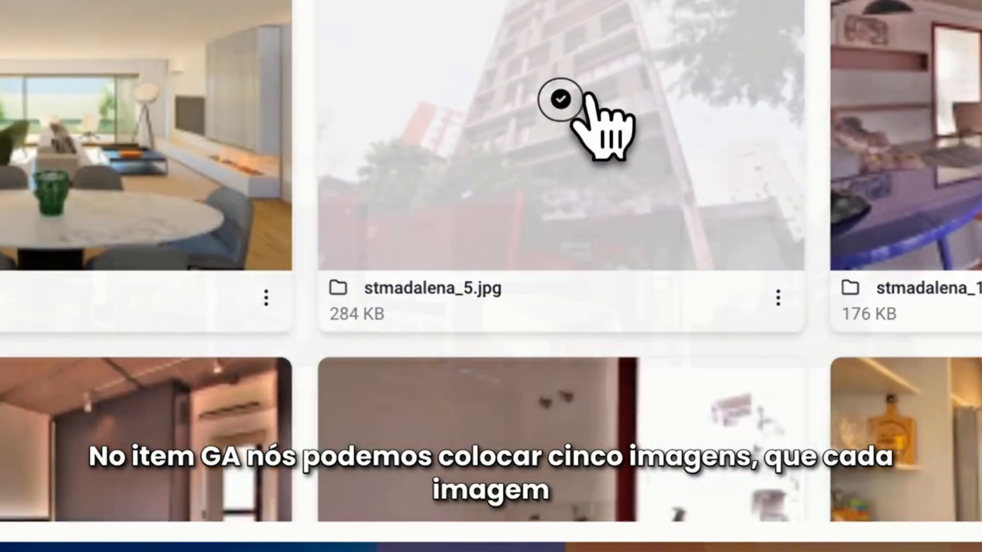
{"action": "left_click", "coordinate": [563, 101]}
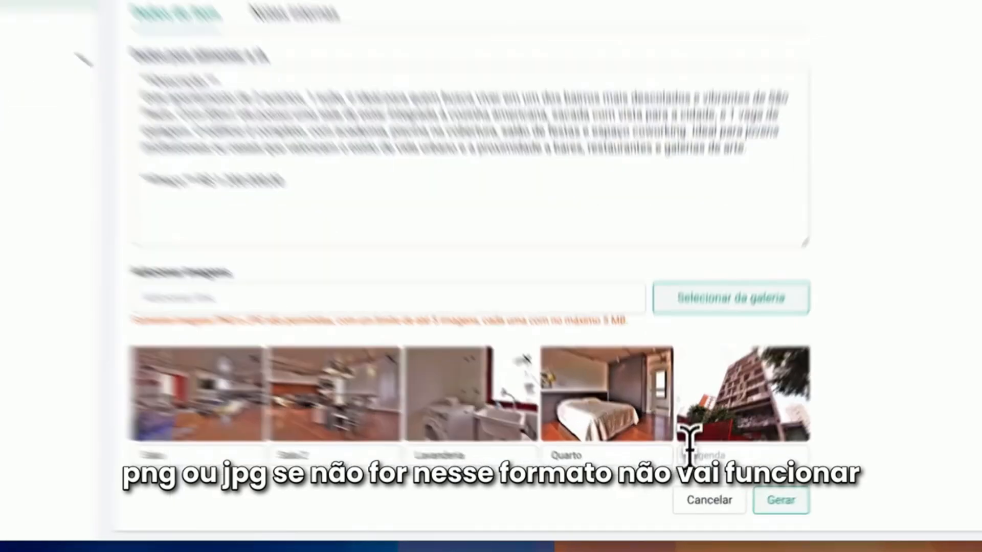
{"action": "left_click", "coordinate": [704, 466]}
{"action": "type", "text": "Fre"}
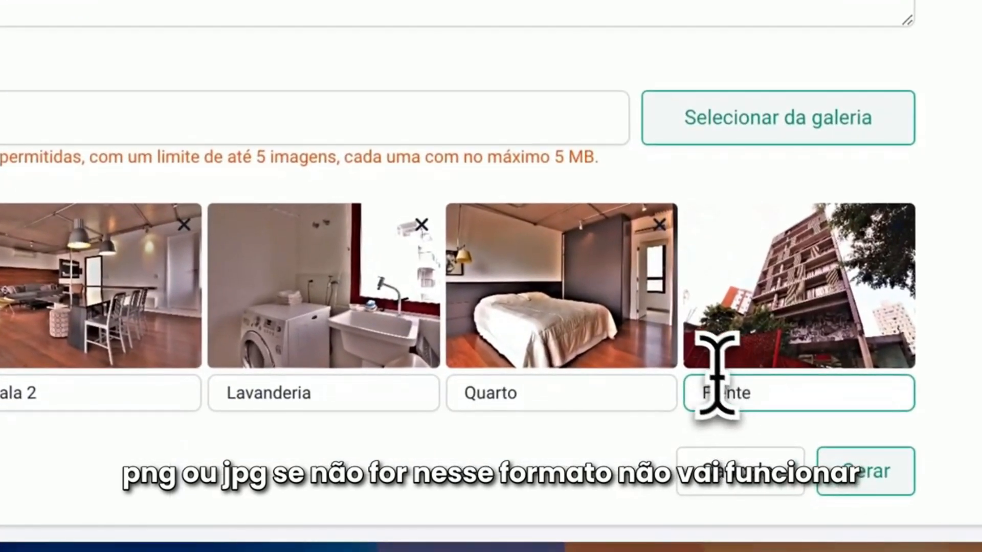
{"action": "type", "text": "nte"}
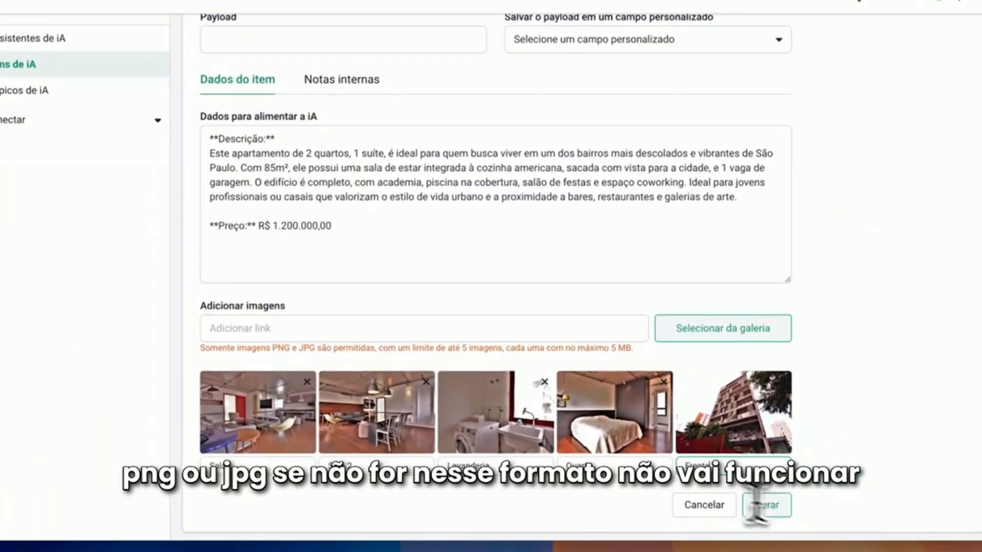
Set the Vila Madalena item's Payload to 001
{"action": "scroll", "coordinate": [555, 399], "scroll_direction": "up", "scroll_amount": 5}
{"action": "scroll", "coordinate": [541, 388], "scroll_direction": "down", "scroll_amount": 4}
{"action": "scroll", "coordinate": [542, 408], "scroll_direction": "up", "scroll_amount": 4}
{"action": "scroll", "coordinate": [481, 394], "scroll_direction": "down", "scroll_amount": 1}
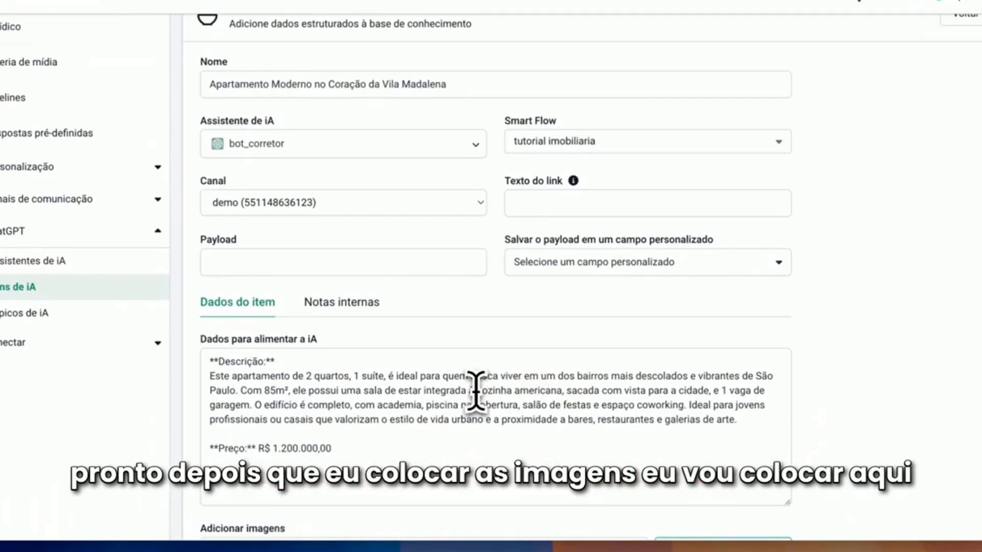
{"action": "scroll", "coordinate": [475, 391], "scroll_direction": "up", "scroll_amount": 1}
{"action": "left_click", "coordinate": [206, 277]}
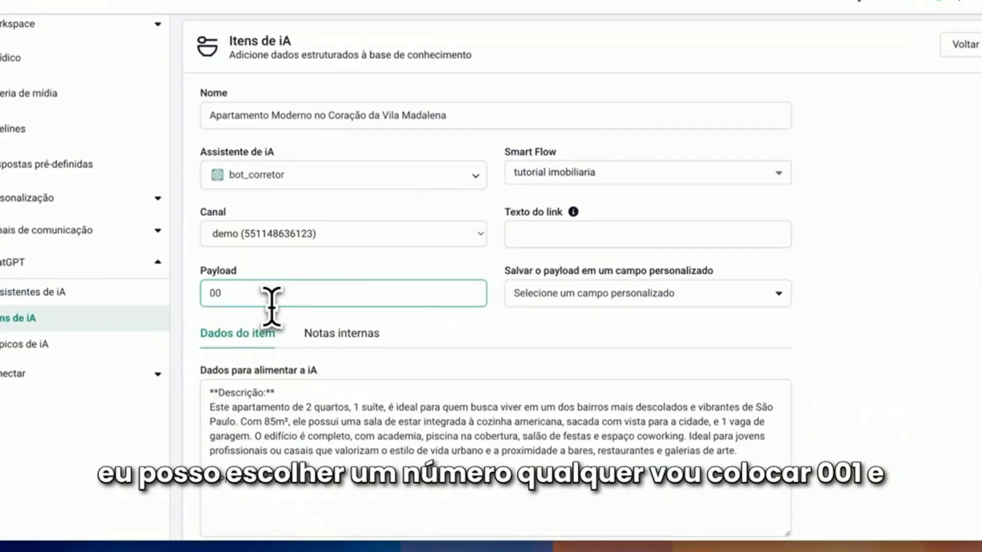
Extend the item's Nome with the suffix "- Codigo do imovel 001" after "Vila Madalena"
{"action": "left_click", "coordinate": [460, 115]}
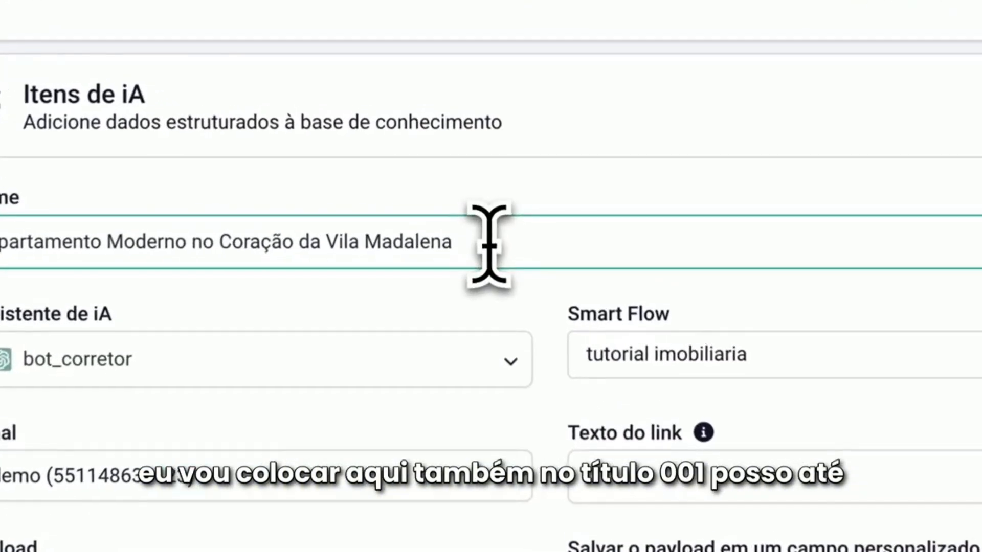
{"action": "type", "text": "- 00"}
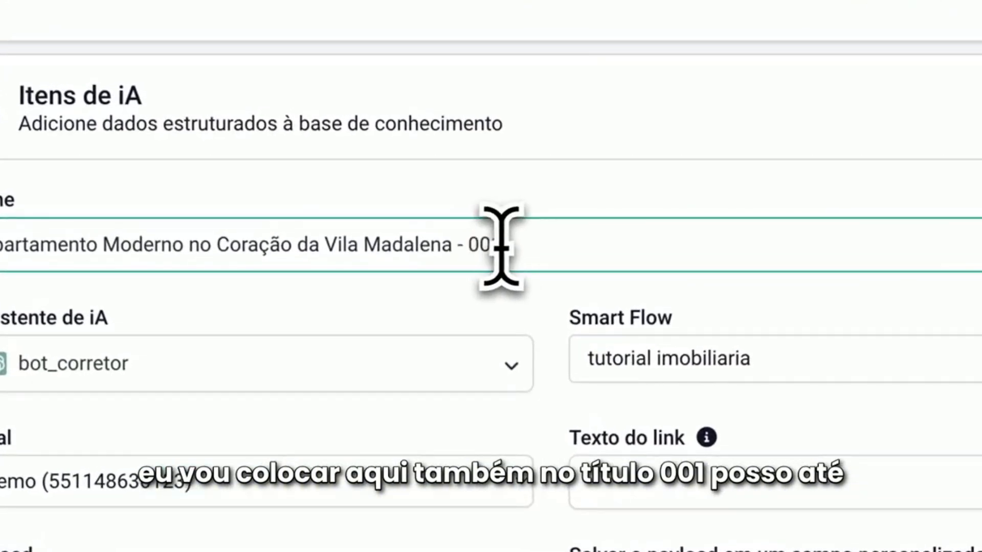
{"action": "left_click", "coordinate": [471, 249]}
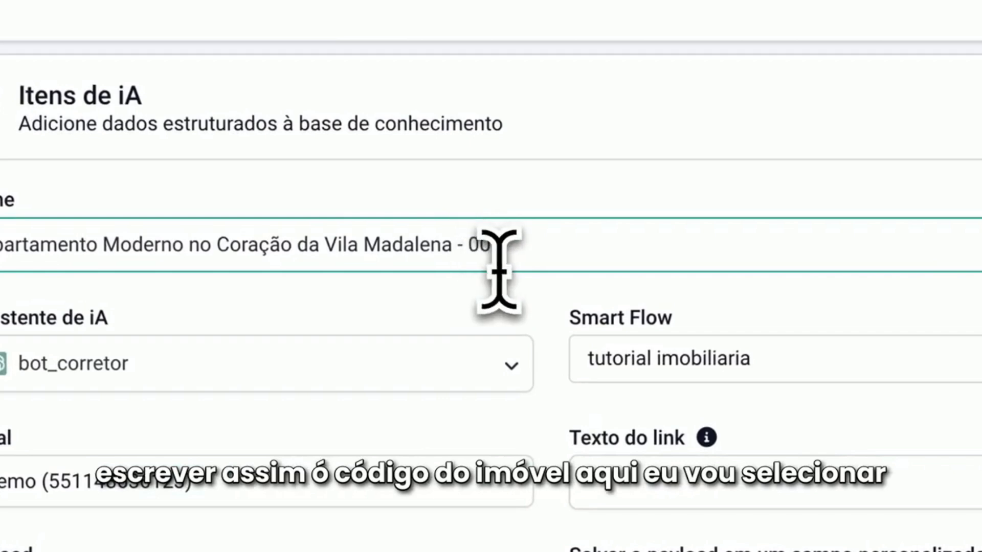
{"action": "type", "text": "Codigo do imovel"}
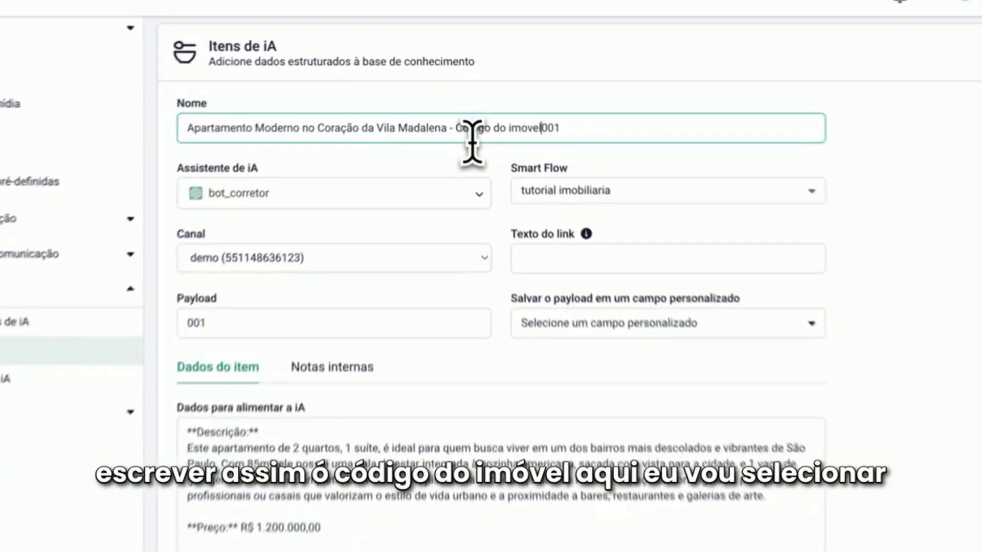
Choose codigo_imovel as the custom field in which the item's payload is saved
{"action": "scroll", "coordinate": [537, 214], "scroll_direction": "down", "scroll_amount": 1}
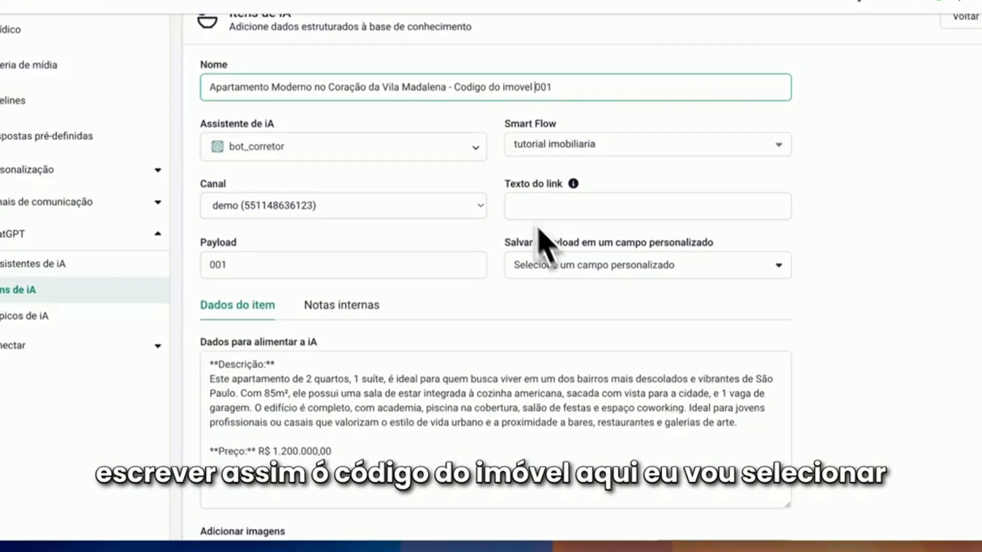
{"action": "left_click", "coordinate": [580, 265]}
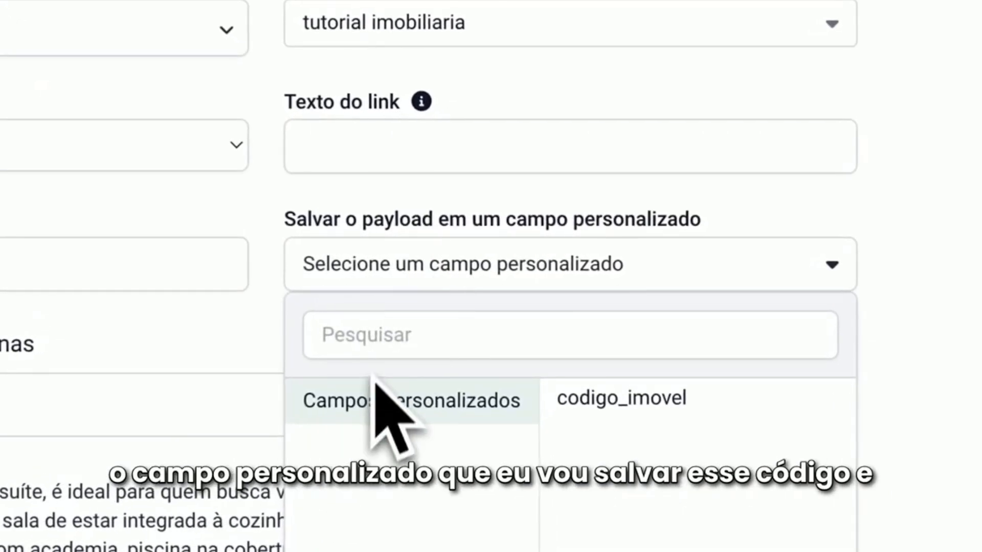
{"action": "left_click", "coordinate": [626, 404]}
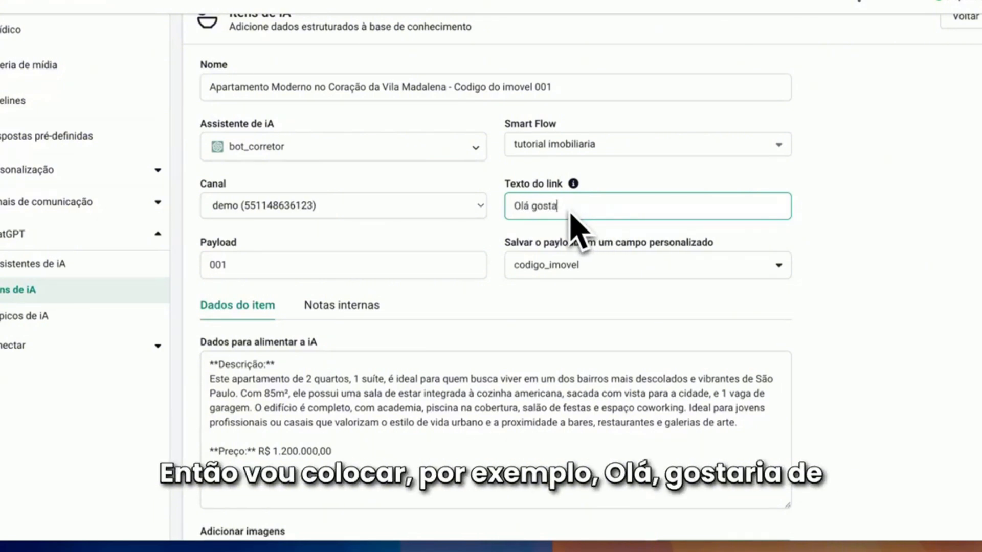
Set the Texto do link to "Olá gostaria de informações sobre o imovel em Vila Madalena"
{"action": "type", "text": "inf"}
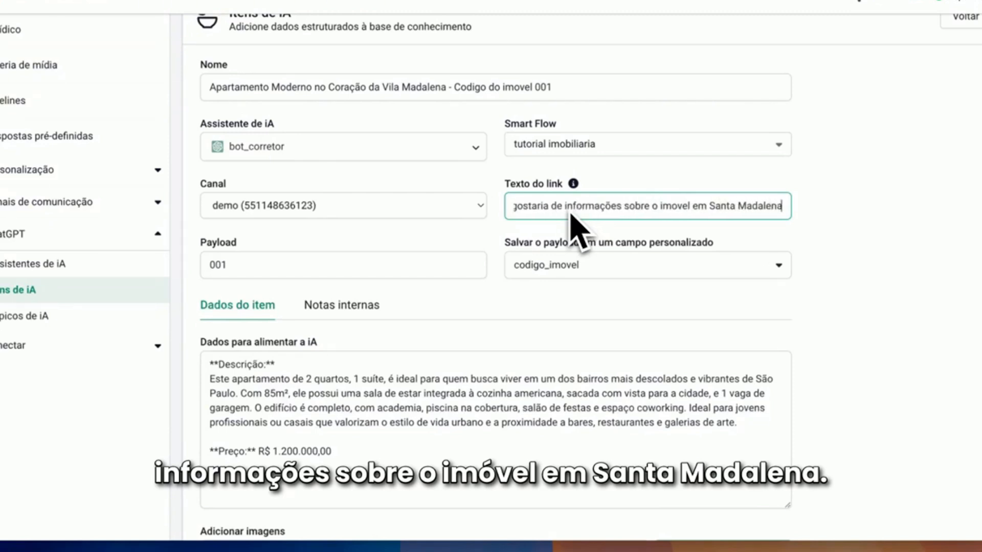
{"action": "double_click", "coordinate": [728, 206]}
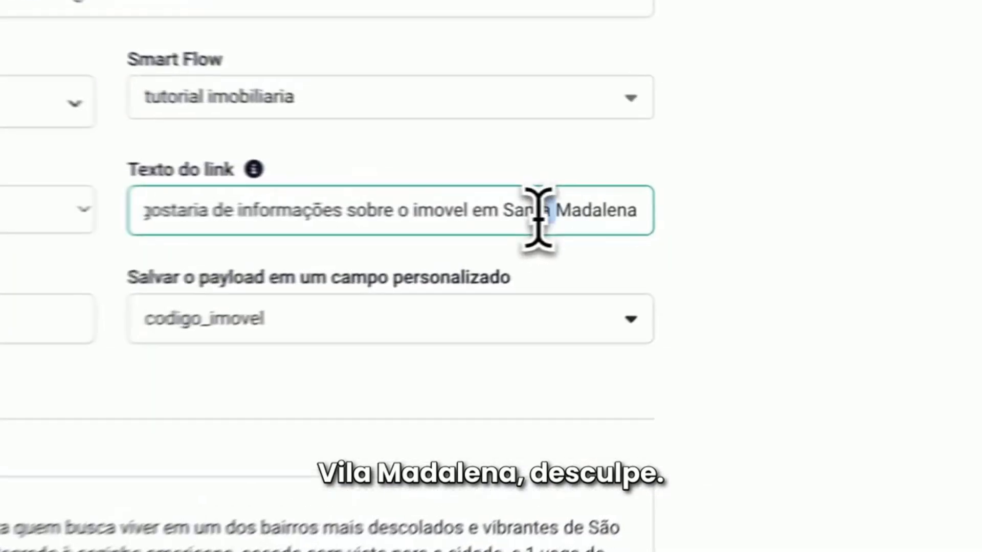
{"action": "type", "text": "Vil"}
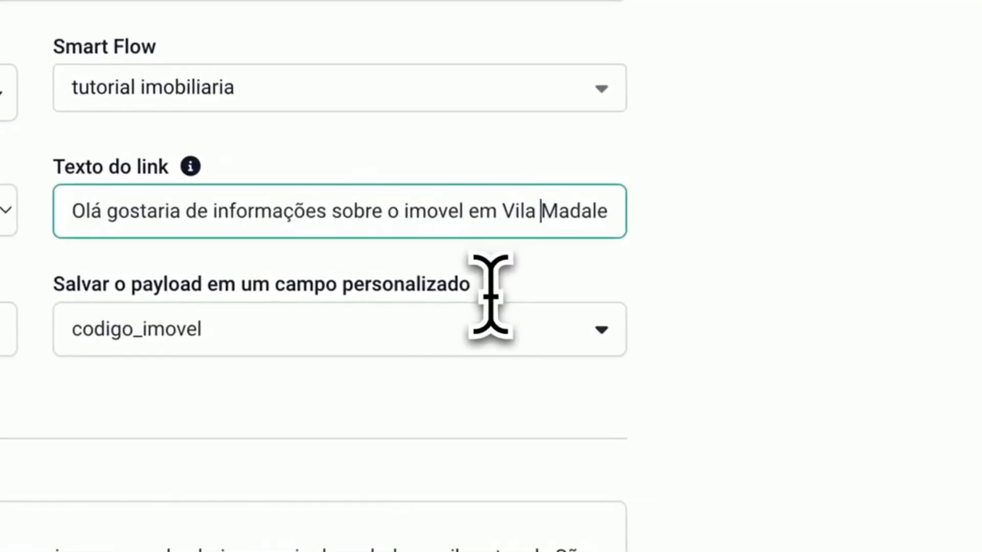
{"action": "key", "text": "Right"}
{"action": "key", "text": "Right"}
{"action": "key", "text": "Right"}
{"action": "key", "text": "Right"}
{"action": "key", "text": "Right"}
{"action": "key", "text": "Right"}
{"action": "key", "text": "Right"}
{"action": "key", "text": "Right"}
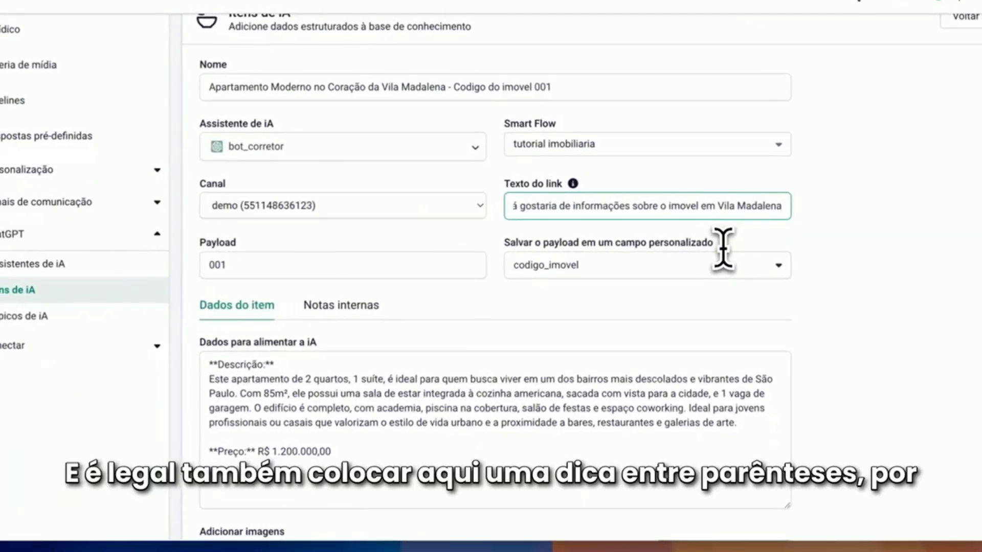
Append the hint "(não remova essa mensagem)" to the end of the Texto do link
{"action": "type", "text": "("}
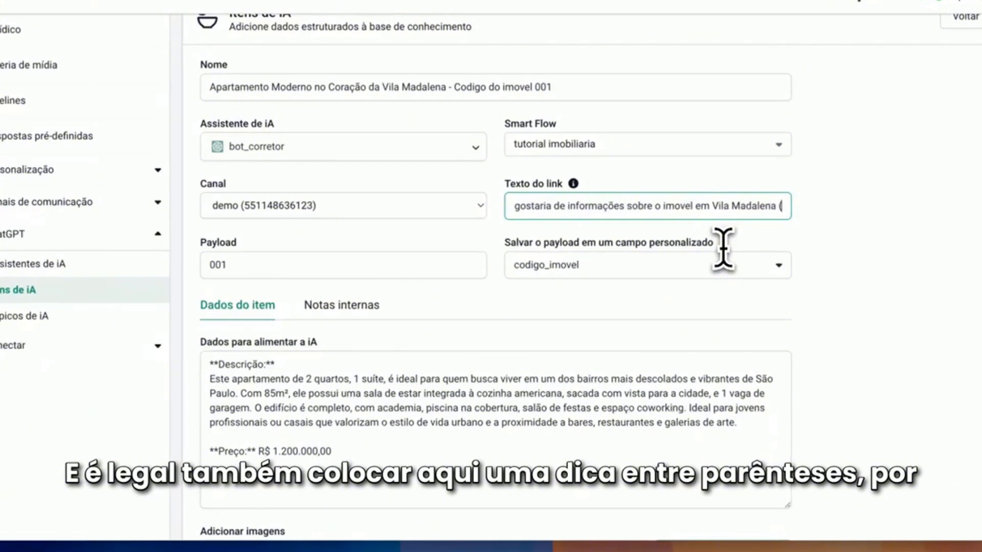
{"action": "type", "text": "remova essa mensagem"}
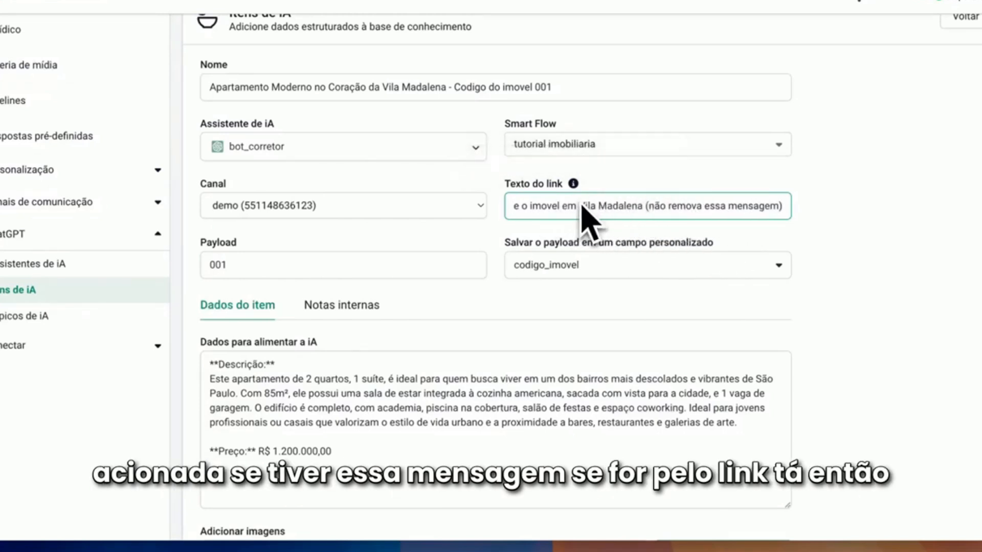
{"action": "left_click_drag", "start_coordinate": [777, 207], "coordinate": [653, 206]}
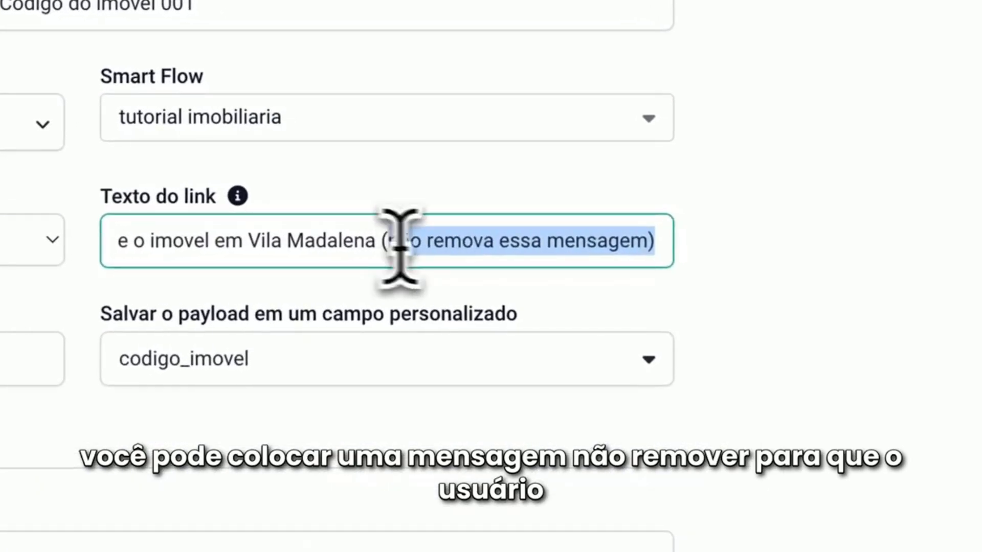
{"action": "left_click", "coordinate": [689, 264]}
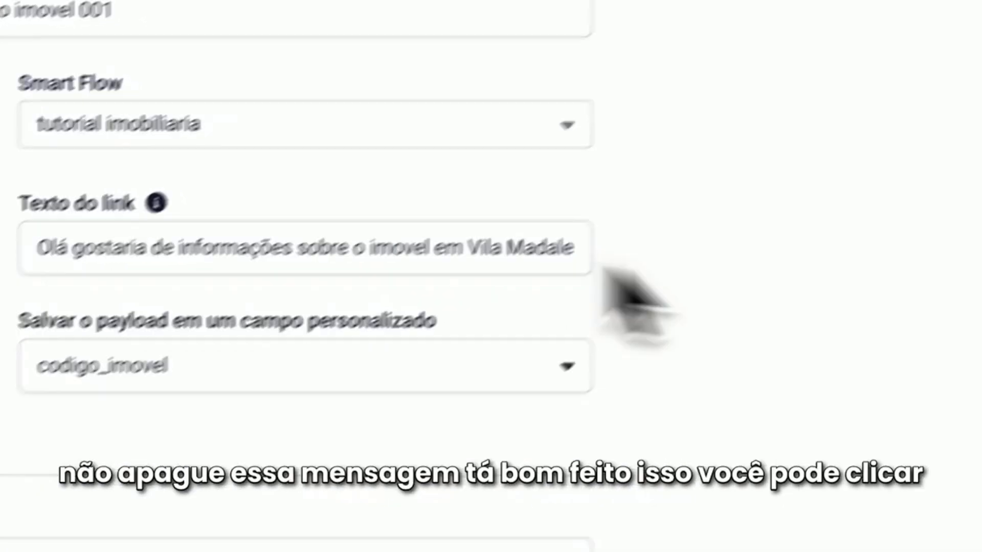
Generate the Vila Madalena AI item and display its QR code from the item list
{"action": "scroll", "coordinate": [410, 230], "scroll_direction": "down", "scroll_amount": 3}
{"action": "scroll", "coordinate": [499, 82], "scroll_direction": "down", "scroll_amount": 5}
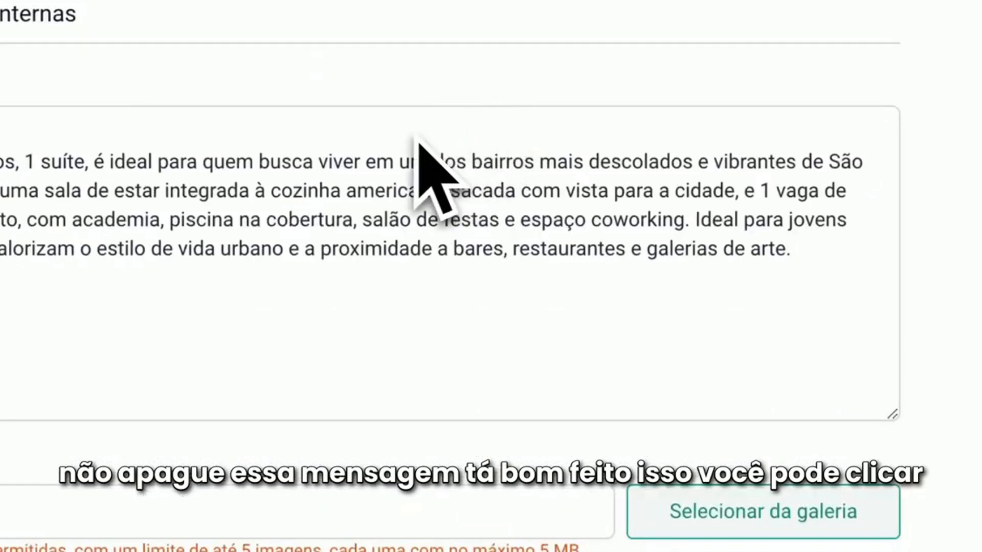
{"action": "scroll", "coordinate": [418, 144], "scroll_direction": "down", "scroll_amount": 3}
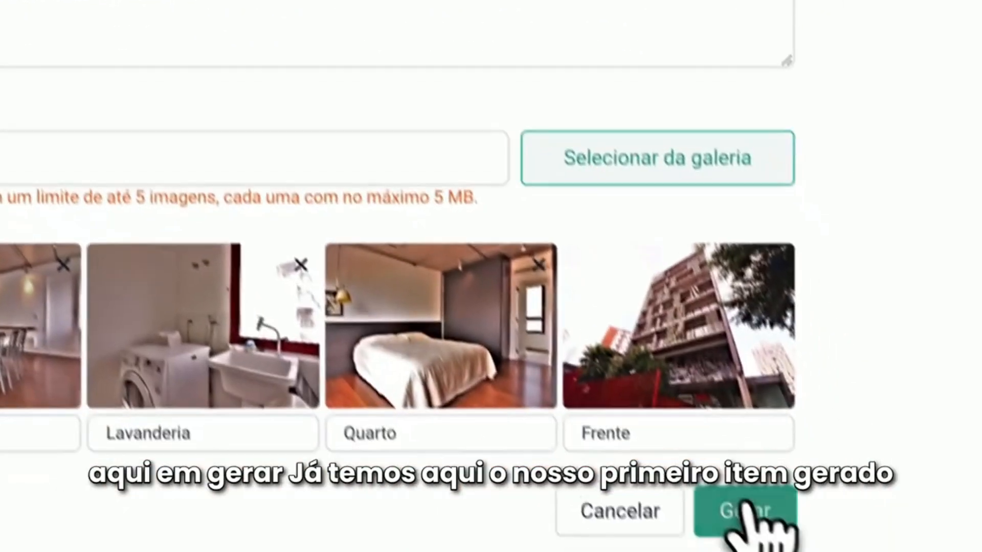
{"action": "left_click", "coordinate": [748, 508]}
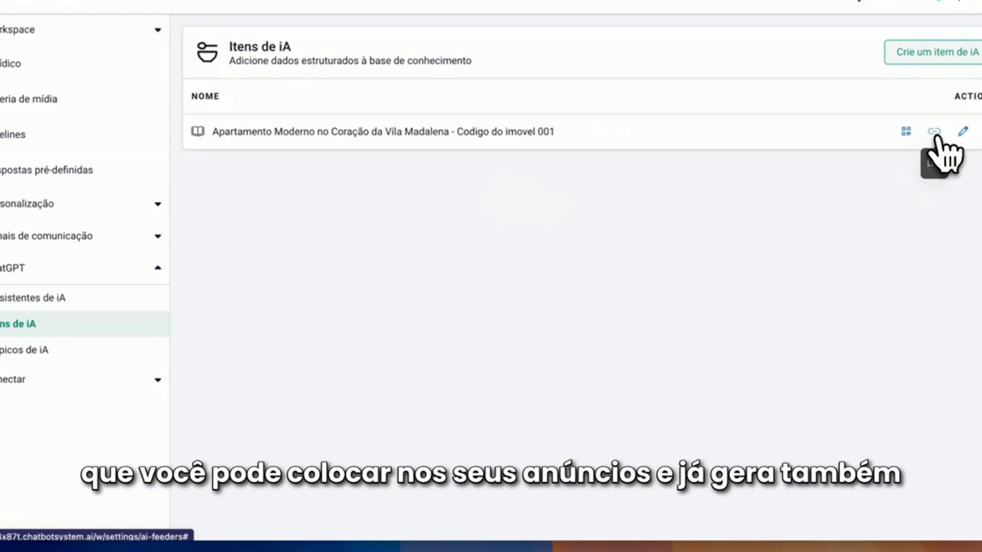
{"action": "left_click", "coordinate": [906, 132]}
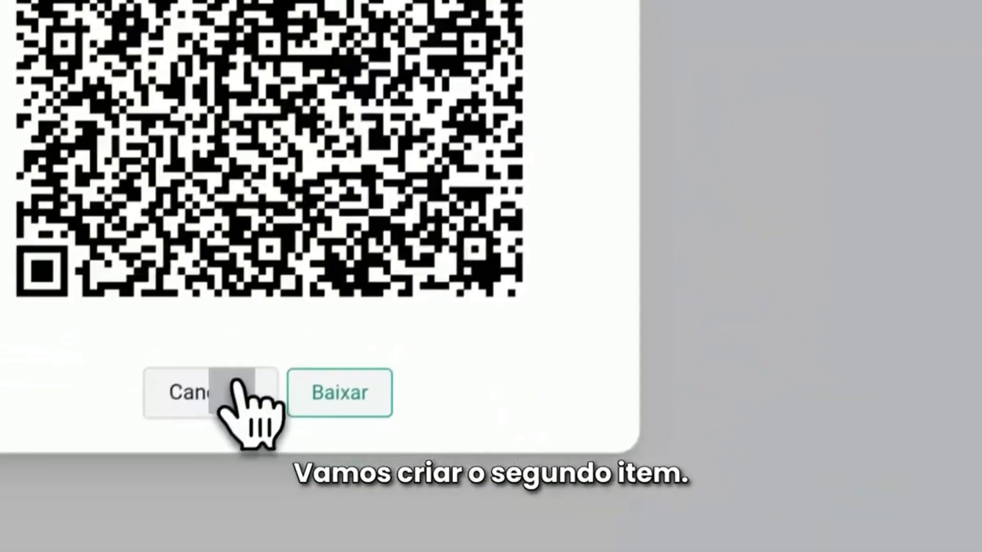
Copy "Casa Espaçosa com Quintal em Santo Amaro" from the Google Docs document into a new AI item's Nome and append "- Codigo 002"
{"action": "left_click", "coordinate": [243, 384]}
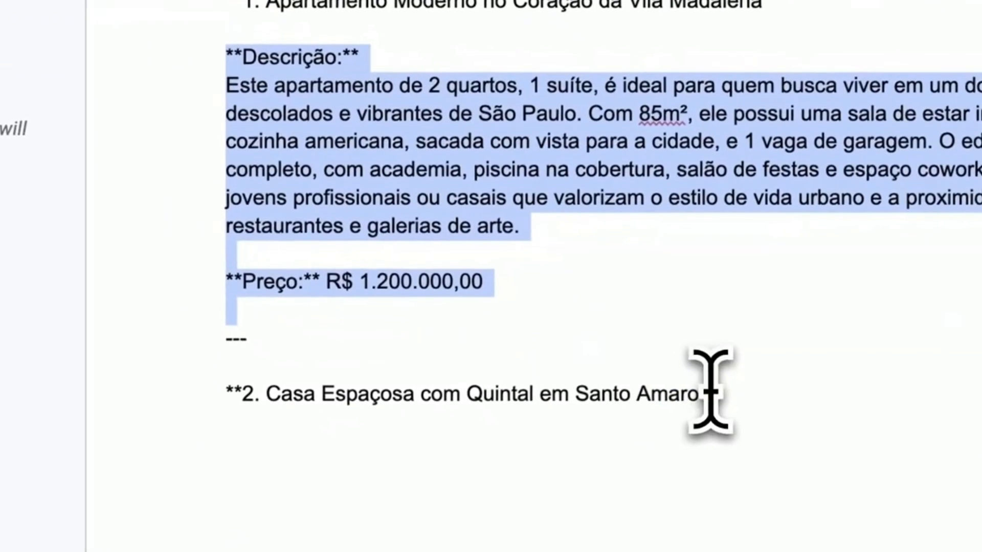
{"action": "left_click_drag", "start_coordinate": [698, 393], "coordinate": [340, 394]}
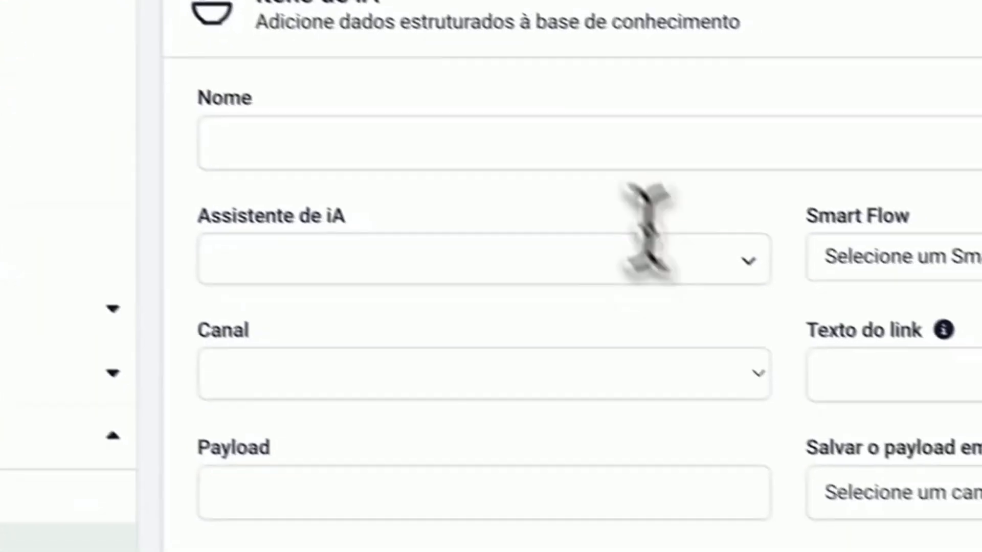
{"action": "left_click", "coordinate": [551, 125]}
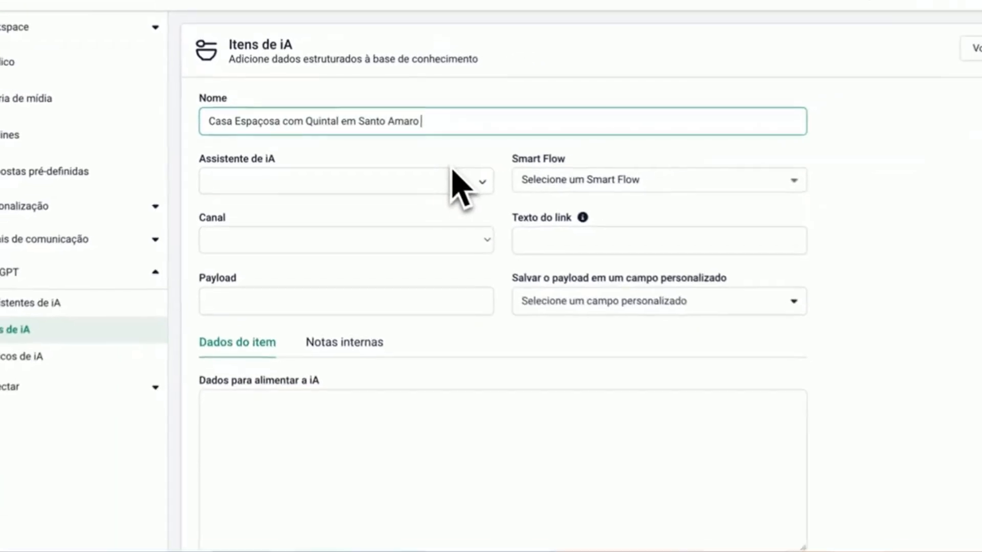
{"action": "type", "text": "Codigo 002"}
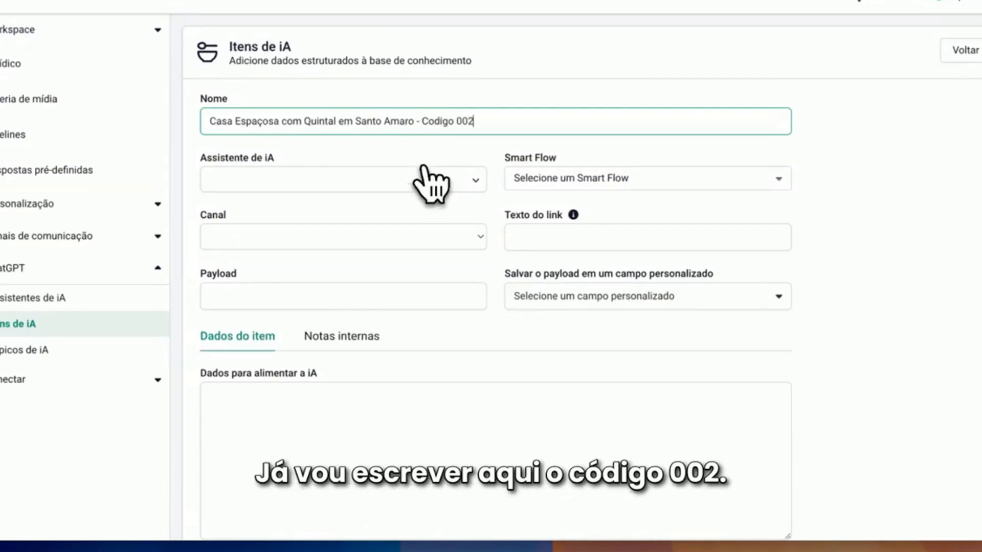
Assign the bot_corretor assistant, the tutorial imobiliaria Smart Flow and the demo channel to the Santo Amaro item, with Payload 002
{"action": "left_click", "coordinate": [423, 178]}
{"action": "left_click", "coordinate": [325, 202]}
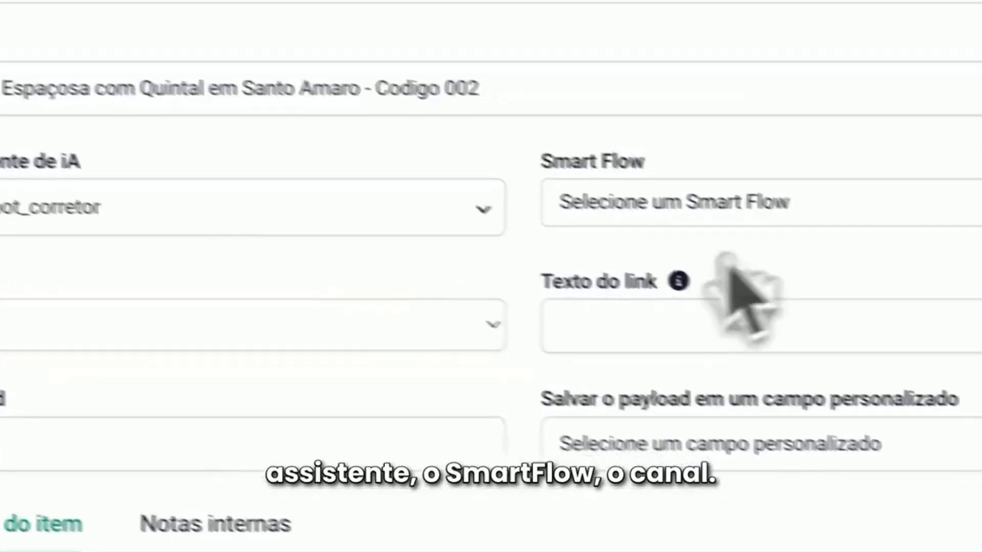
{"action": "left_click", "coordinate": [767, 203]}
{"action": "left_click", "coordinate": [706, 336]}
{"action": "left_click", "coordinate": [287, 328]}
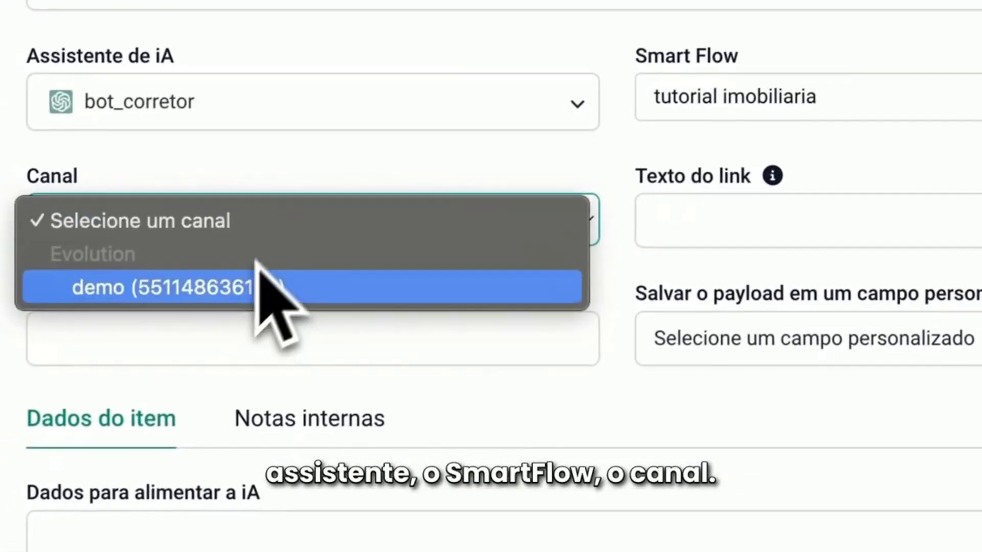
{"action": "left_click", "coordinate": [256, 263]}
{"action": "left_click", "coordinate": [244, 253]}
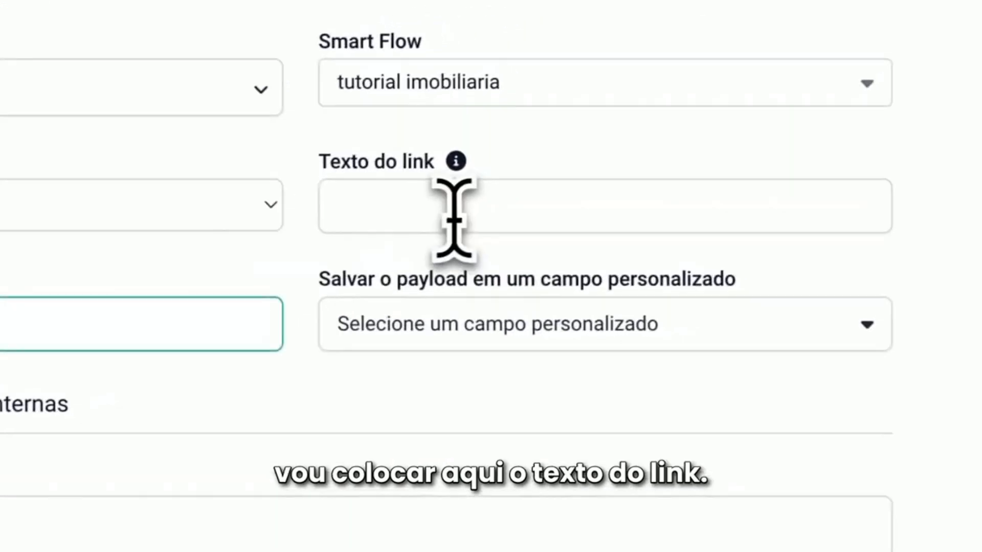
Set Texto do link to "Olá gostaria de informações sobre a casa em Santo amaro (não remova essa mensagem)" and save the payload to codigo_imovel
{"action": "left_click", "coordinate": [769, 137]}
{"action": "type", "text": "0lá "}
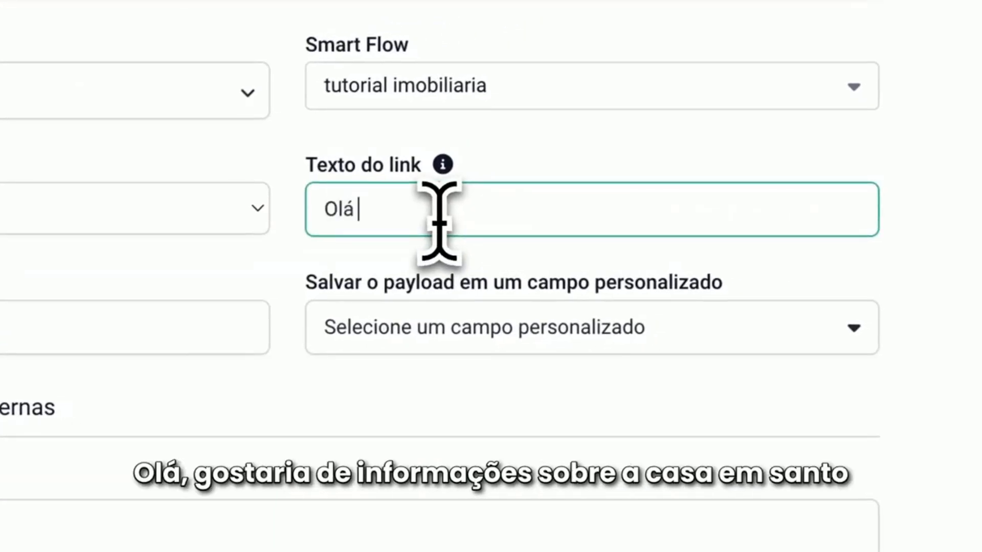
{"action": "type", "text": "gostaria de informações sobre a ca"}
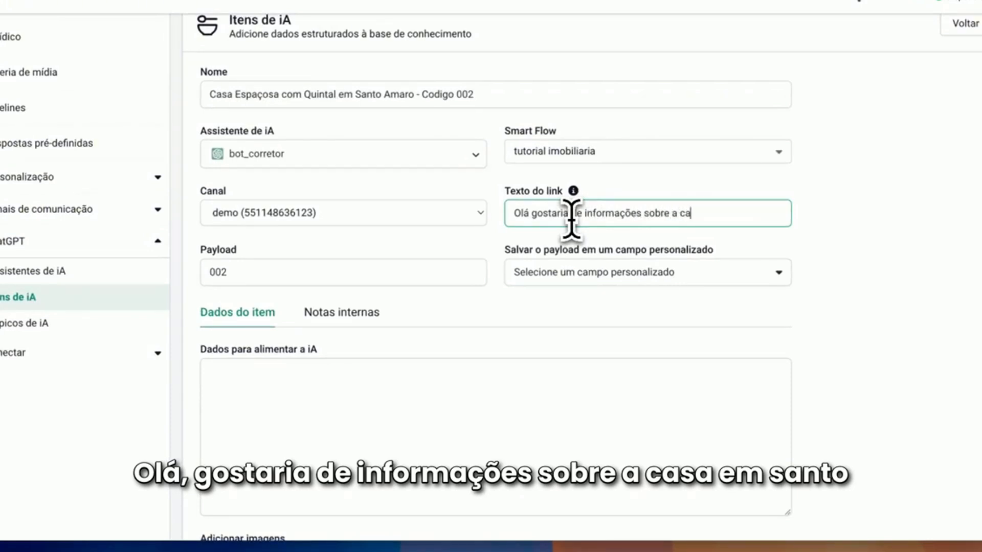
{"action": "type", "text": "sa em Santo"}
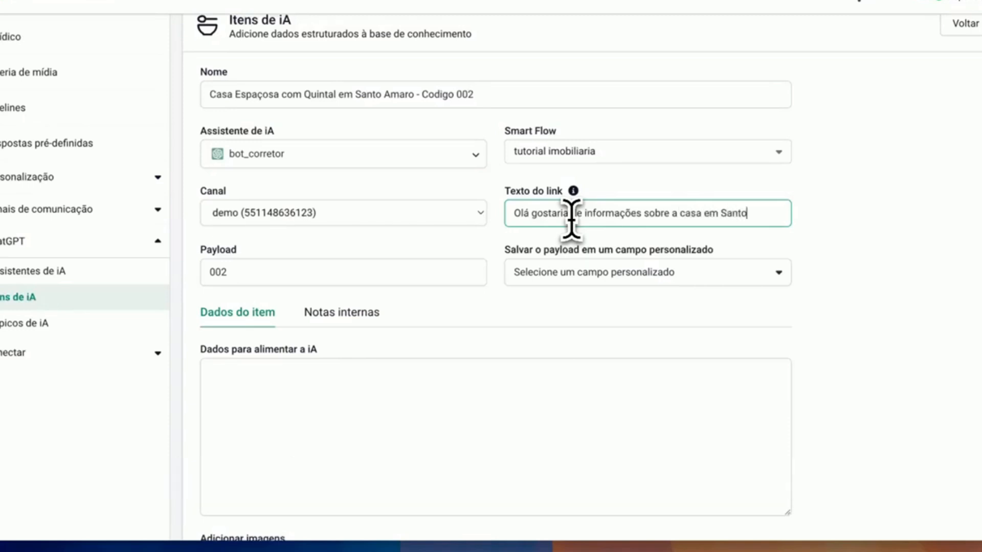
{"action": "type", "text": " amaro ("}
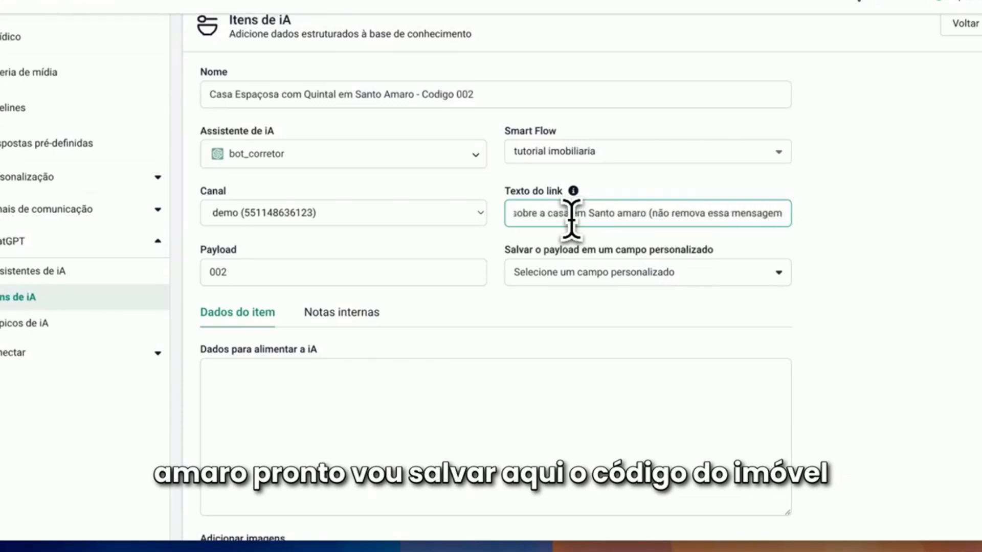
{"action": "left_click", "coordinate": [686, 279]}
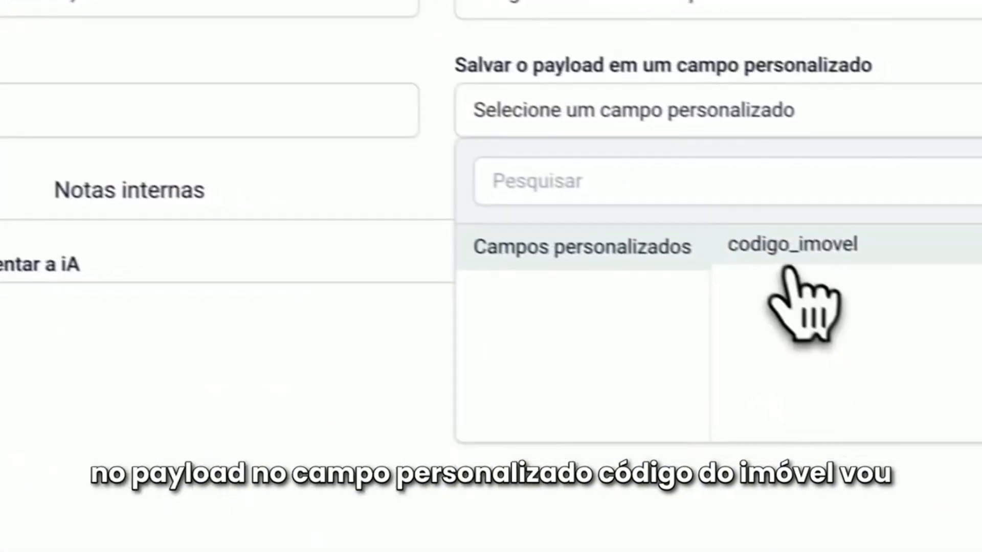
{"action": "left_click", "coordinate": [639, 341]}
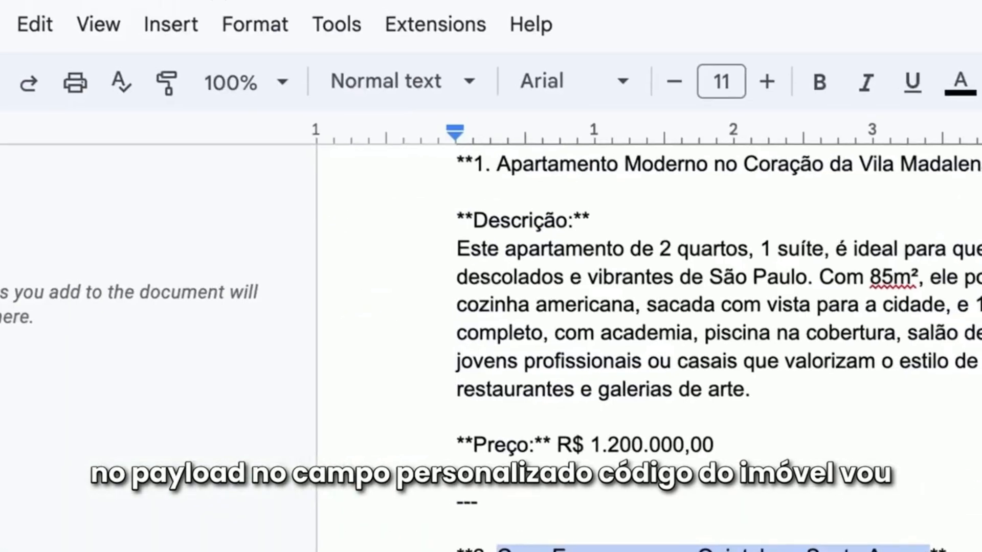
Copy the Santo Amaro house's description and price from the Google Docs document into the item's Dados para alimentar a iA
{"action": "scroll", "coordinate": [658, 456], "scroll_direction": "down", "scroll_amount": 3}
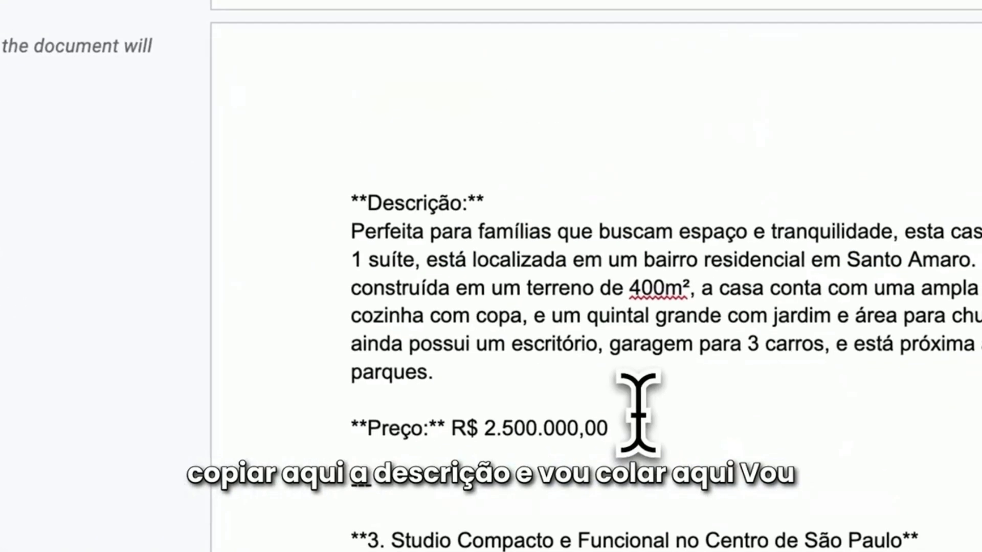
{"action": "left_click_drag", "start_coordinate": [352, 195], "coordinate": [459, 279]}
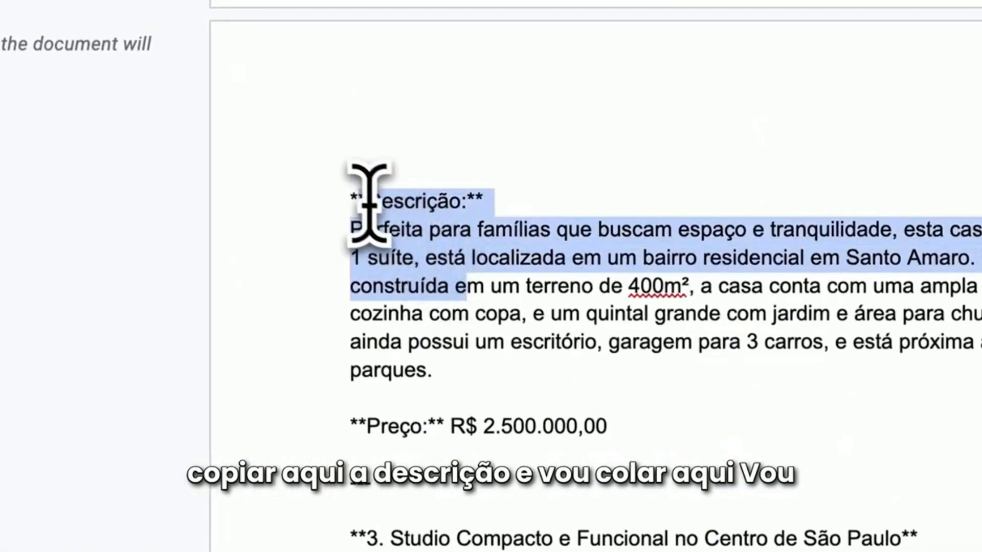
{"action": "left_click_drag", "start_coordinate": [350, 197], "coordinate": [614, 427]}
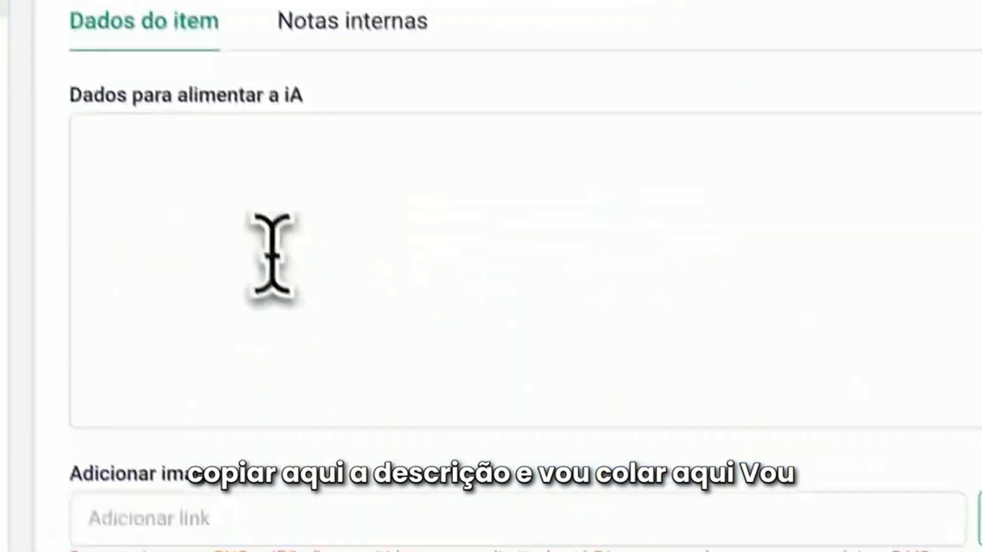
{"action": "left_click", "coordinate": [247, 200]}
{"action": "key", "text": "ctrl+v"}
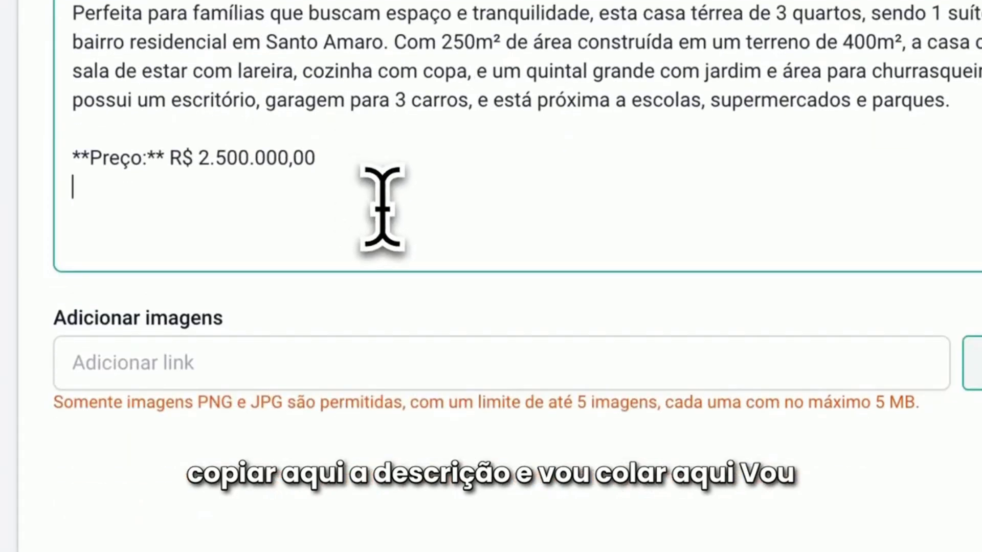
Add stamaro_1.jpg captioned "Cozinha" and stamaro_2.jpg captioned "Quarto" from the gallery to the item
{"action": "left_click", "coordinate": [752, 342]}
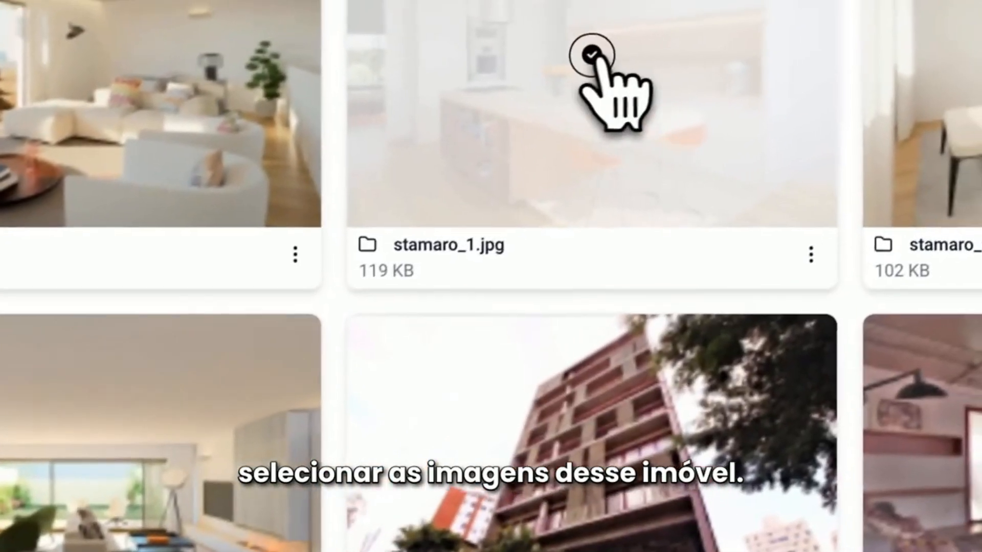
{"action": "left_click", "coordinate": [591, 53]}
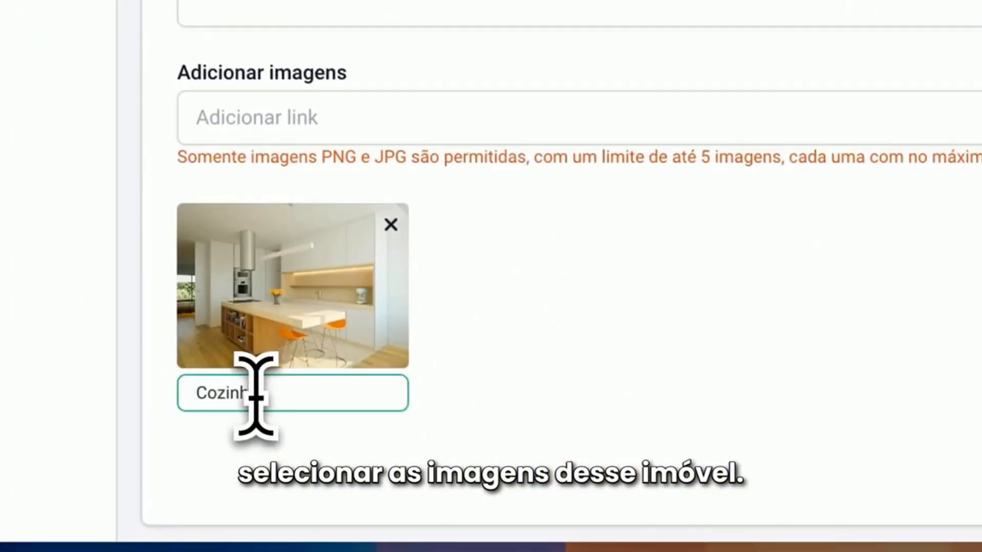
{"action": "left_click", "coordinate": [552, 335]}
{"action": "mouse_move", "coordinate": [302, 322]}
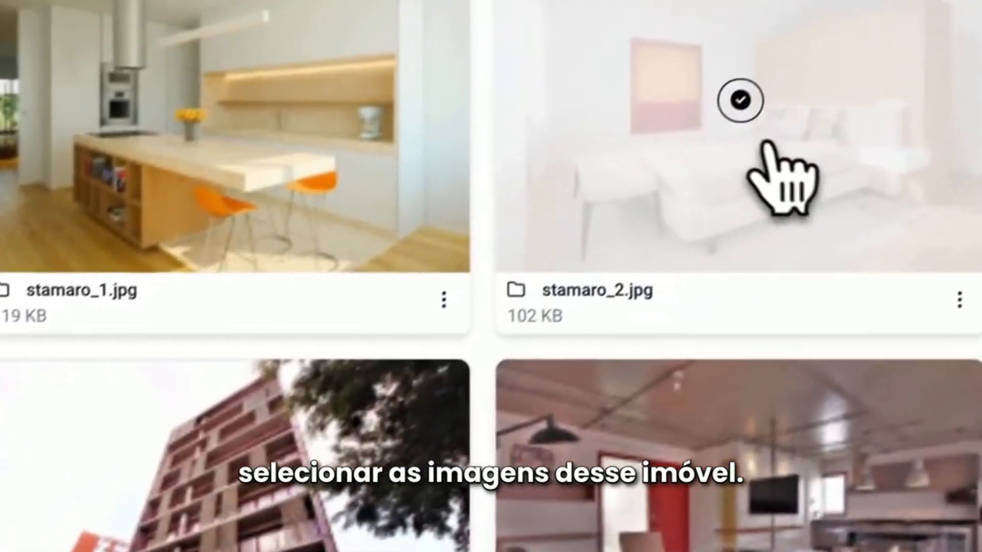
{"action": "left_click", "coordinate": [741, 99]}
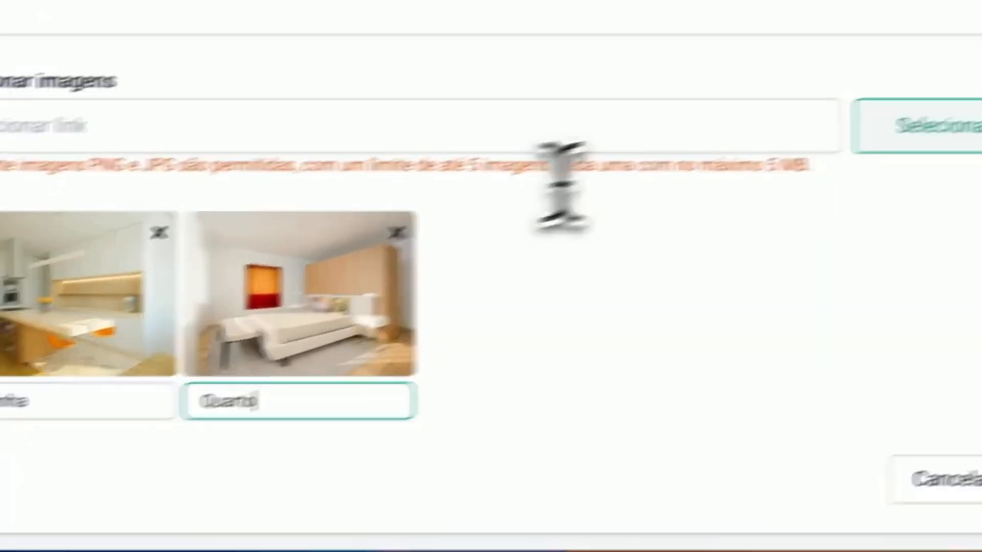
Add the living room image stamaro_3.jpg from the gallery and caption it "Sala"
{"action": "left_click", "coordinate": [637, 238]}
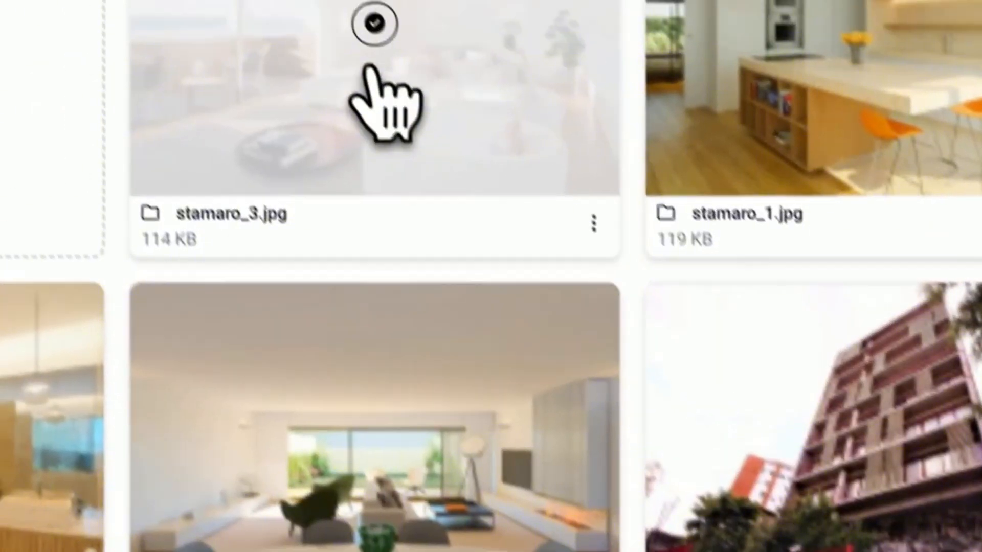
{"action": "left_click", "coordinate": [369, 71]}
{"action": "left_click", "coordinate": [394, 395]}
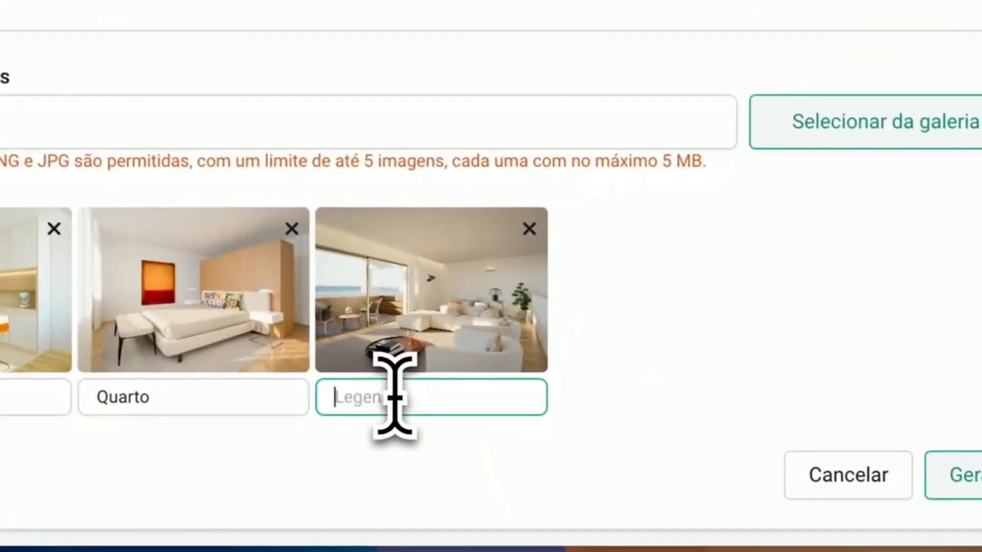
{"action": "type", "text": "Sala"}
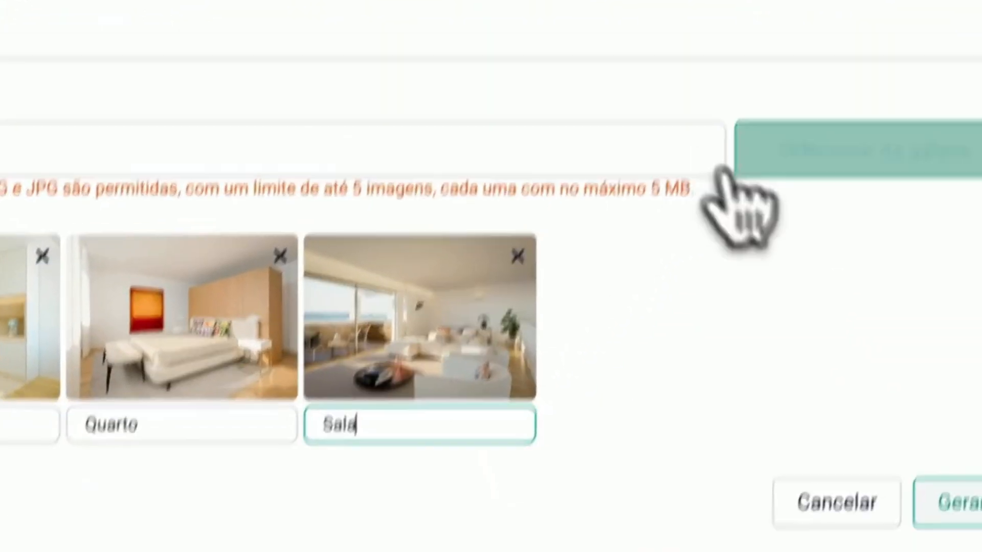
Add stamaro_4.jpg captioned "Banheiro" and stamaro_5.jpg captioned "Sala2" from the gallery to the item
{"action": "left_click", "coordinate": [801, 136]}
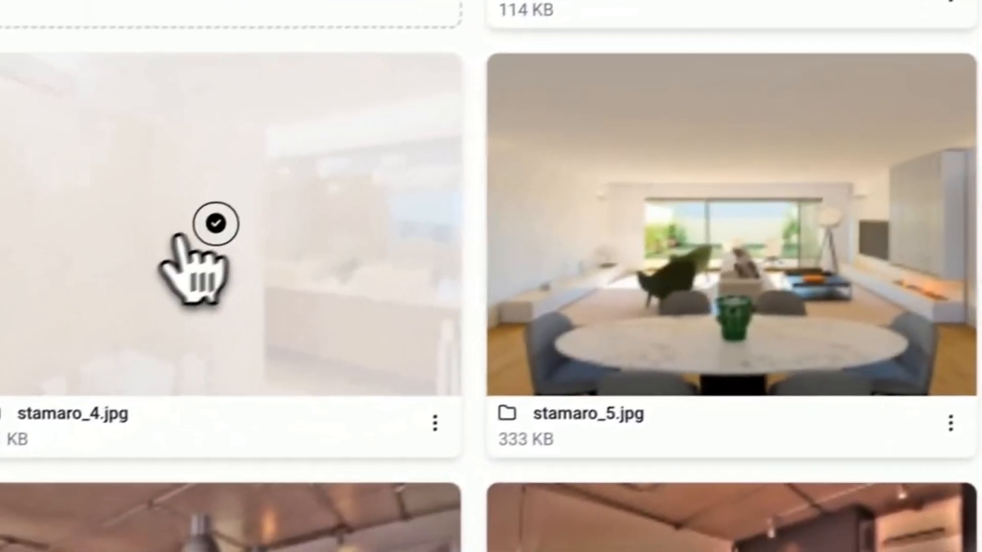
{"action": "left_click", "coordinate": [171, 236]}
{"action": "left_click", "coordinate": [618, 396]}
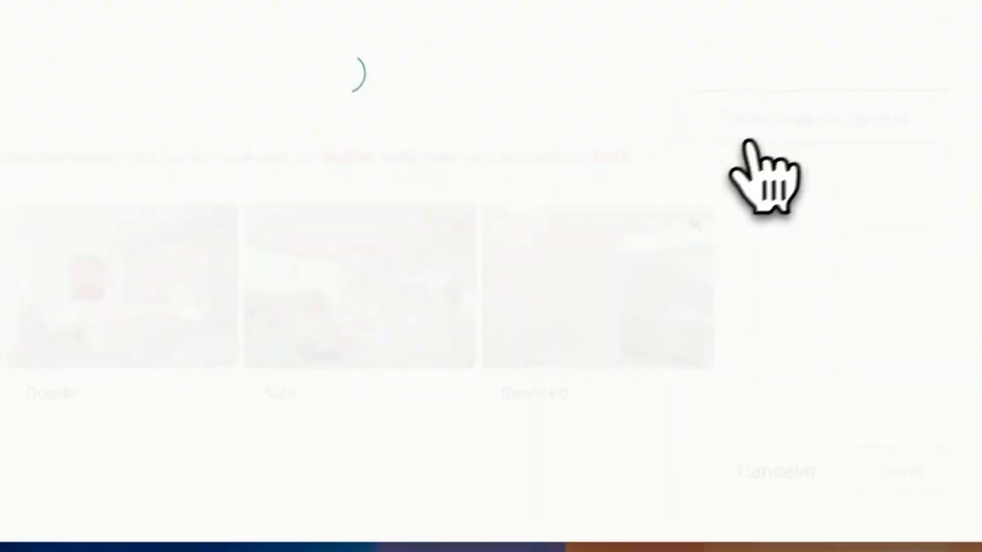
{"action": "left_click", "coordinate": [261, 187]}
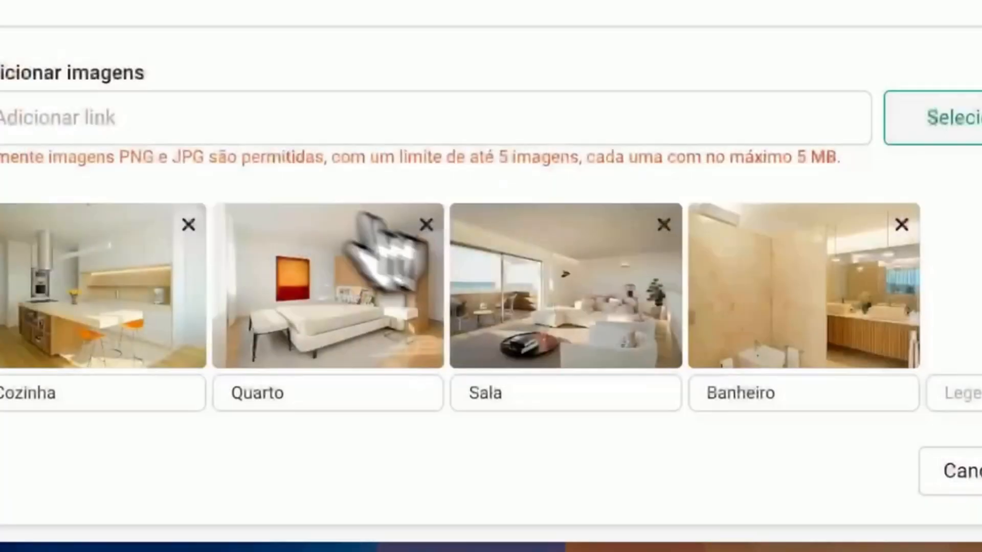
{"action": "left_click", "coordinate": [621, 395]}
{"action": "type", "text": "Sala2"}
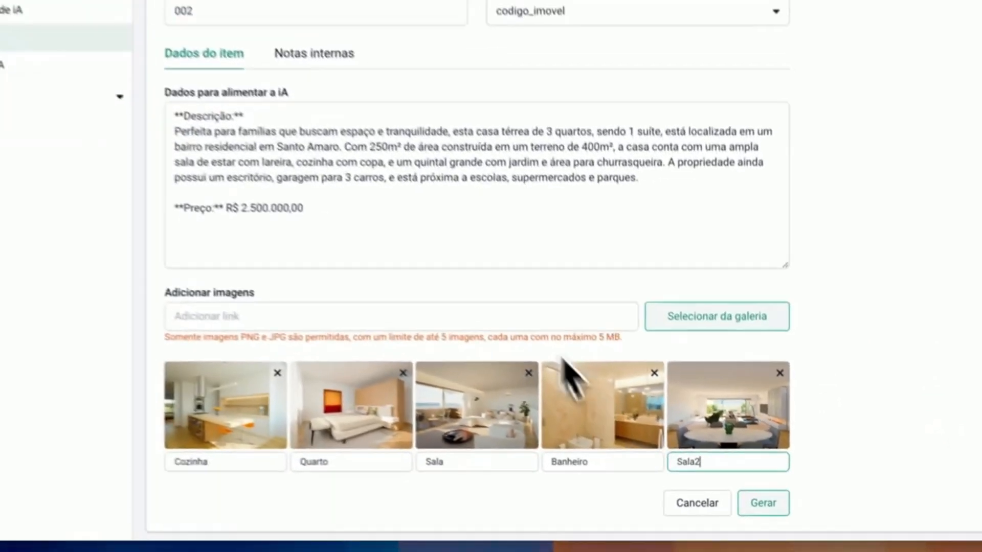
Review the completed Santo Amaro item and generate it
{"action": "scroll", "coordinate": [527, 302], "scroll_direction": "up", "scroll_amount": 5}
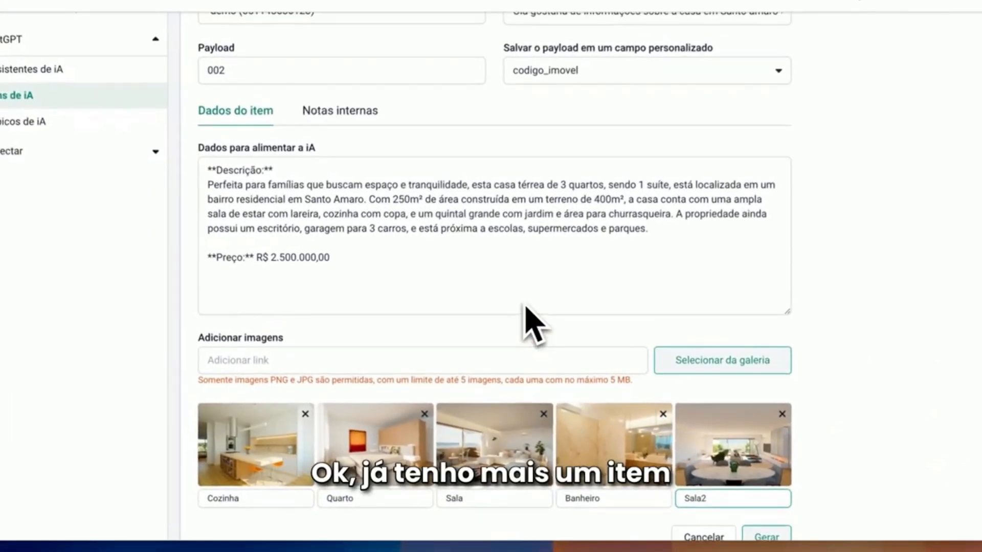
{"action": "scroll", "coordinate": [531, 248], "scroll_direction": "down", "scroll_amount": 5}
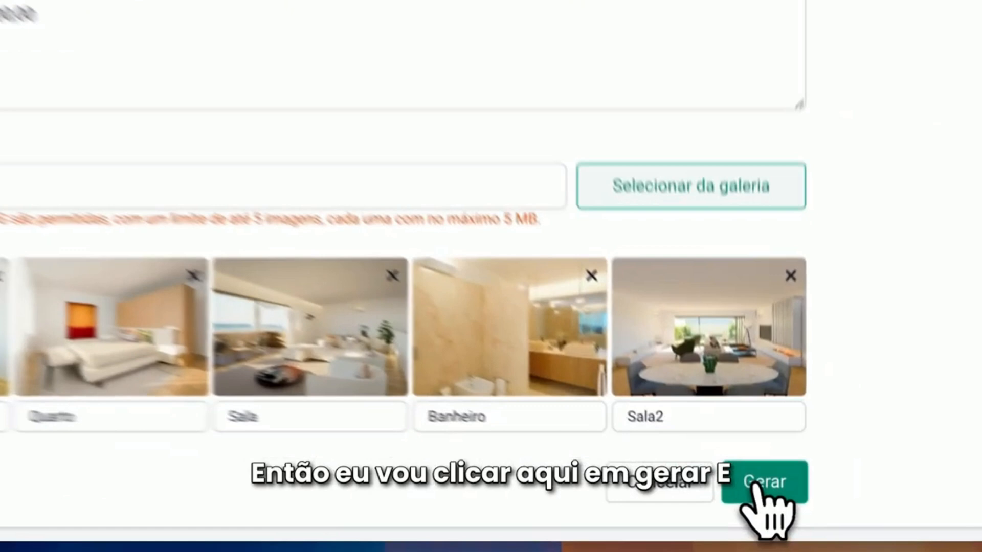
{"action": "left_click", "coordinate": [762, 507]}
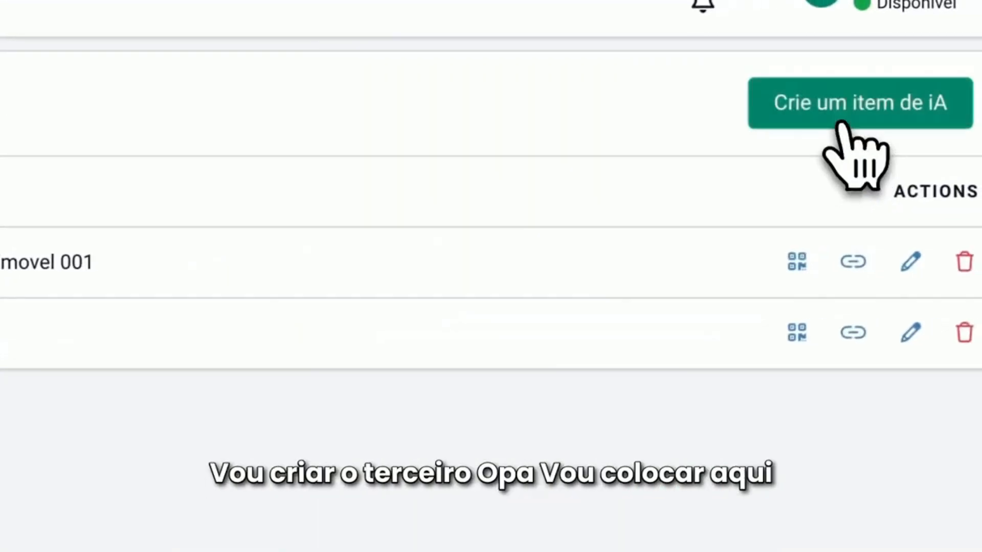
Copy "Studio Compacto e Funcional no Centro de São Paulo" from the Google Docs document into a new AI item's Nome and append "- codigo 003"
{"action": "left_click", "coordinate": [840, 125]}
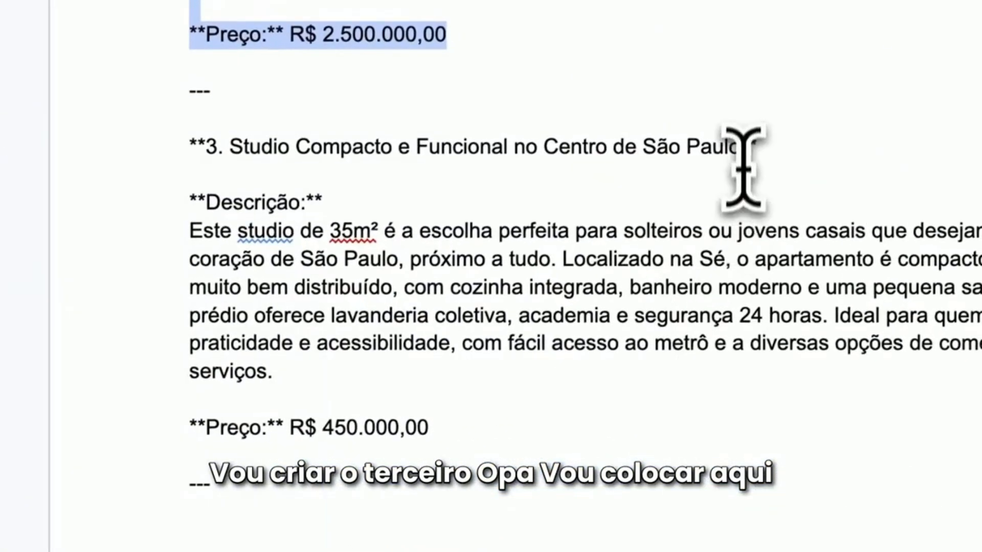
{"action": "left_click_drag", "start_coordinate": [741, 146], "coordinate": [446, 147]}
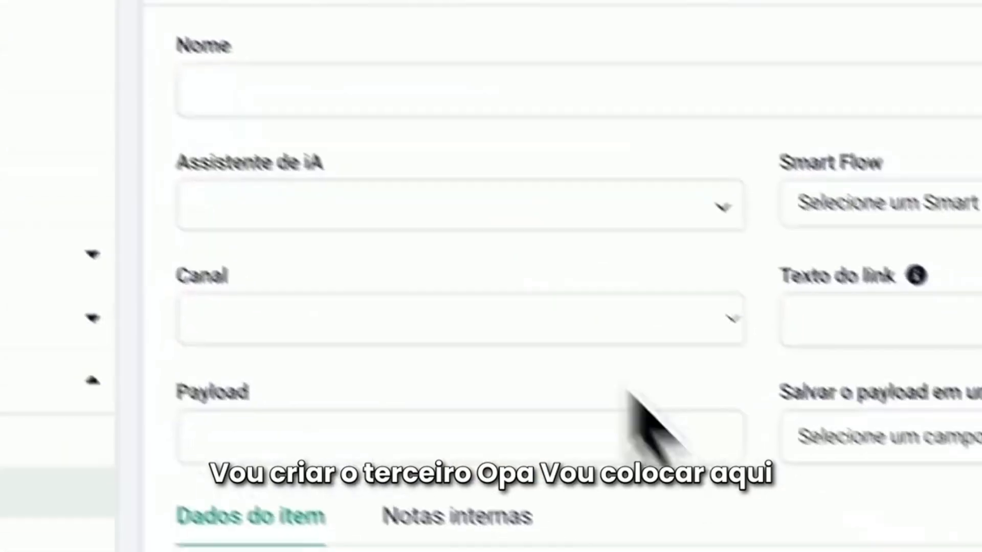
{"action": "left_click", "coordinate": [390, 213]}
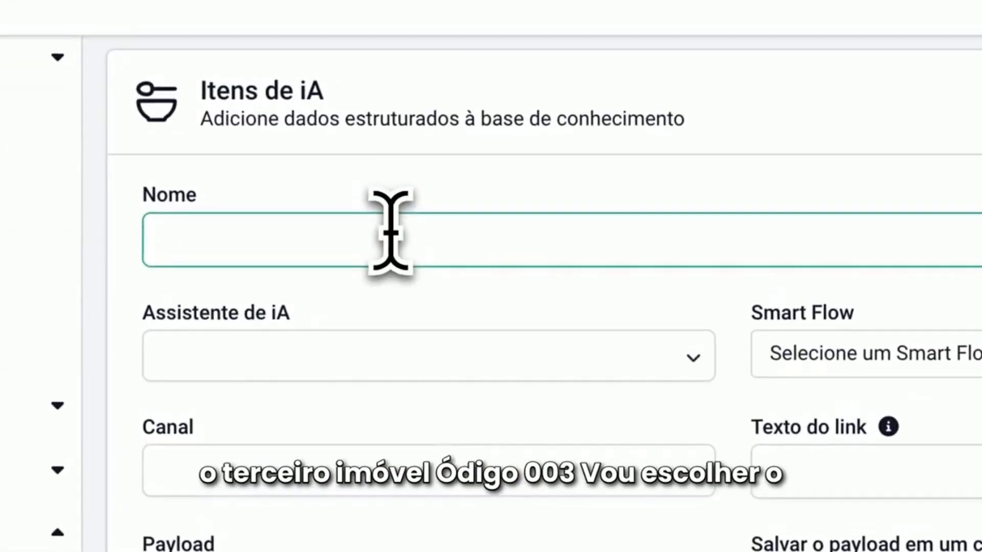
{"action": "type", "text": "Studio Compacto e Funcional no Centro de São Paulo"}
{"action": "type", "text": "- "}
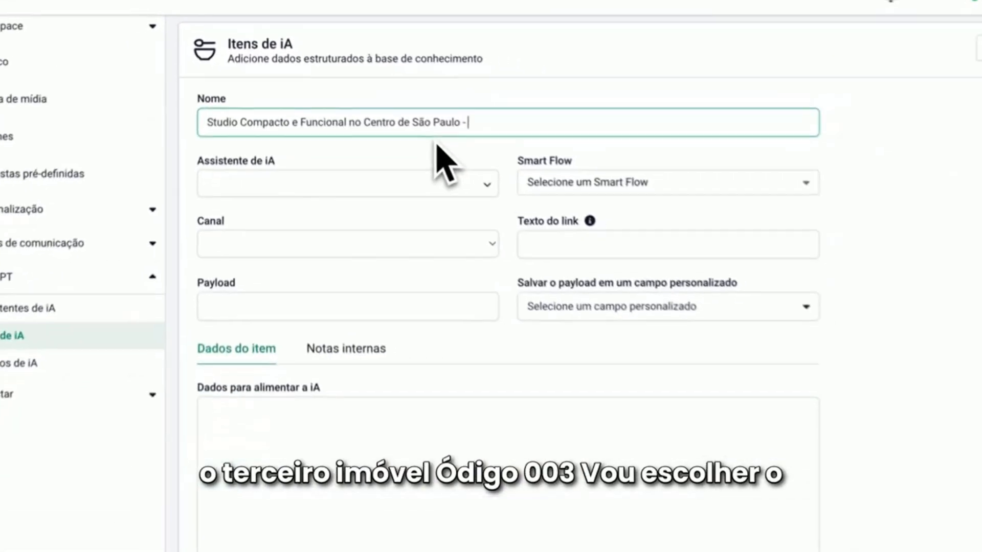
{"action": "type", "text": "codigo 003"}
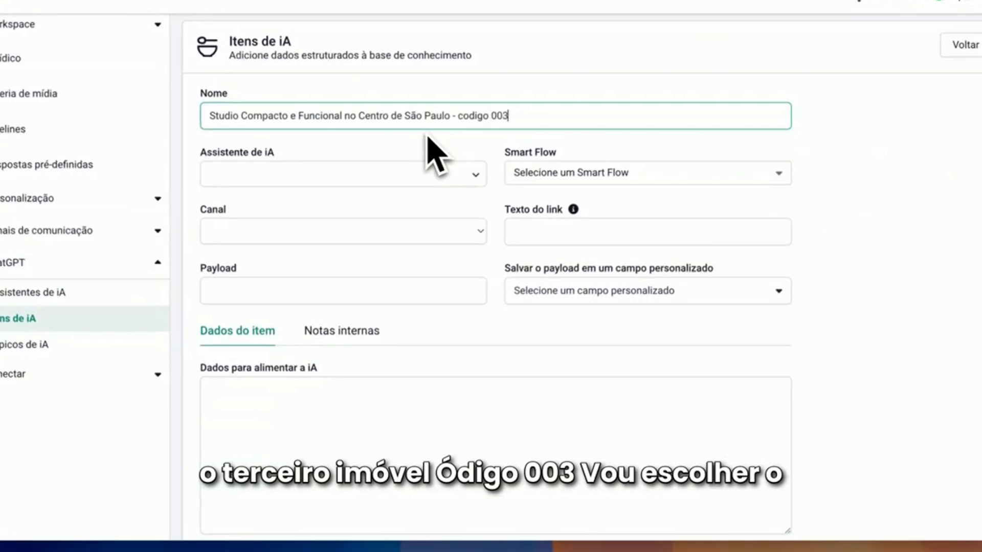
Assign the bot_corretor assistant, the tutorial imobiliaria Smart Flow and the demo channel to the studio item
{"action": "left_click", "coordinate": [338, 176]}
{"action": "left_click", "coordinate": [311, 201]}
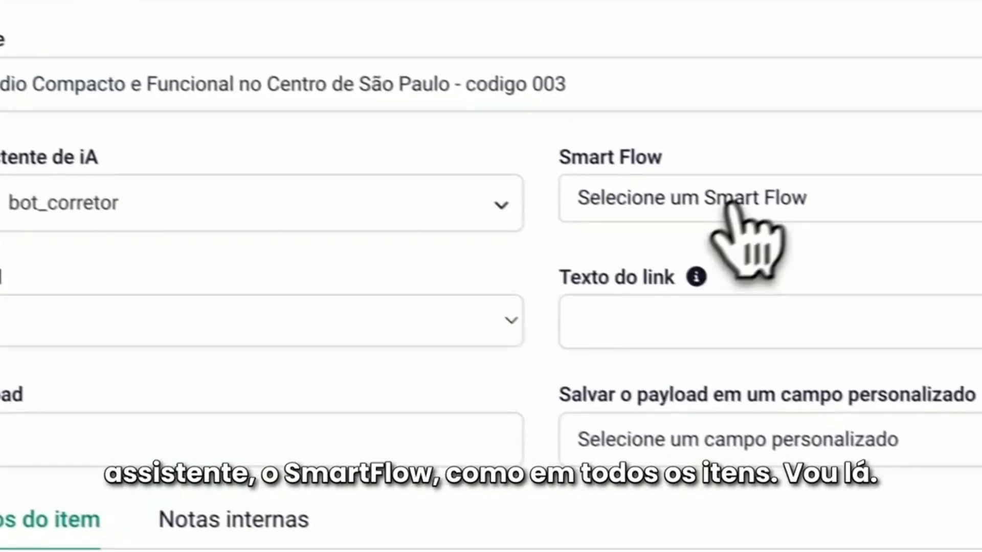
{"action": "left_click", "coordinate": [595, 177]}
{"action": "left_click", "coordinate": [652, 321]}
{"action": "left_click", "coordinate": [173, 311]}
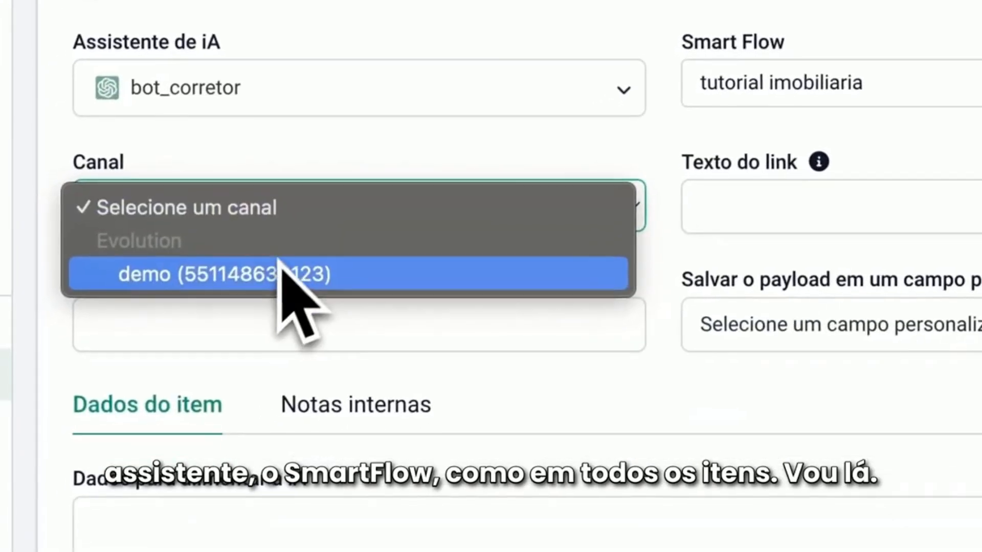
{"action": "left_click", "coordinate": [131, 375]}
Set the studio item's Texto do link to "Olá gostaria de informações sobre o studio no centro (nao remover essa mensagem)"
{"action": "left_click", "coordinate": [710, 204]}
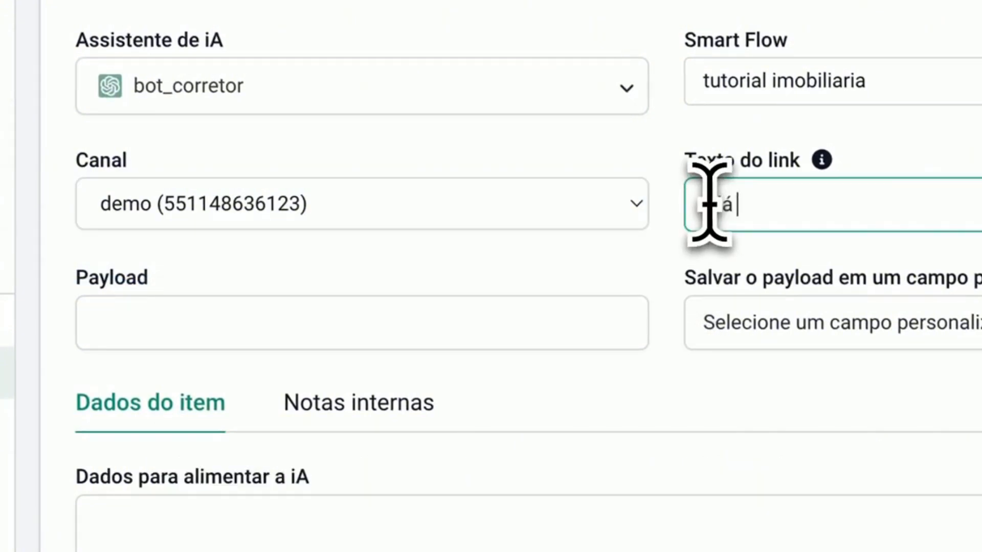
{"action": "type", "text": "Já gostaria de"}
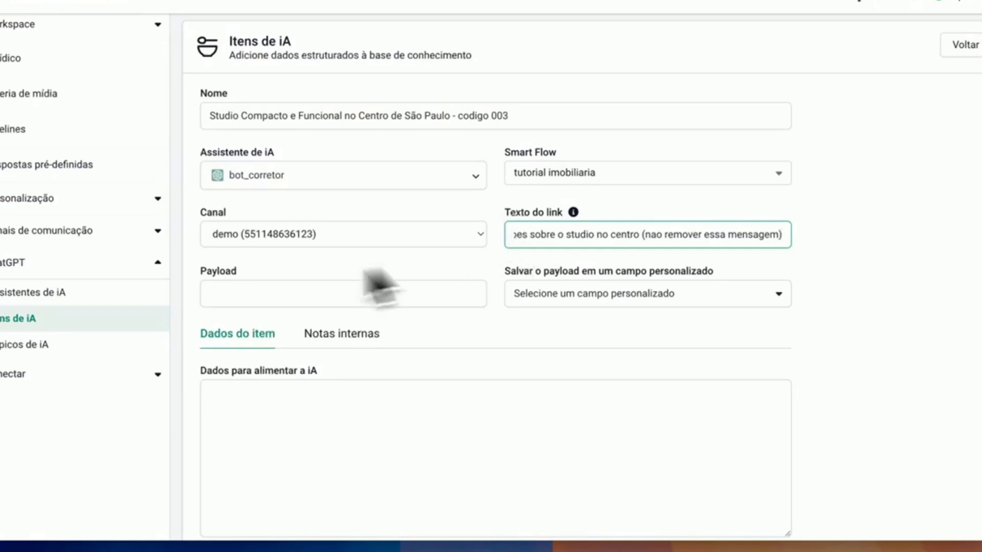
Set the studio item's payload to 003 and save it in the custom field codigo_imovel
{"action": "left_click", "coordinate": [260, 289]}
{"action": "type", "text": "003"}
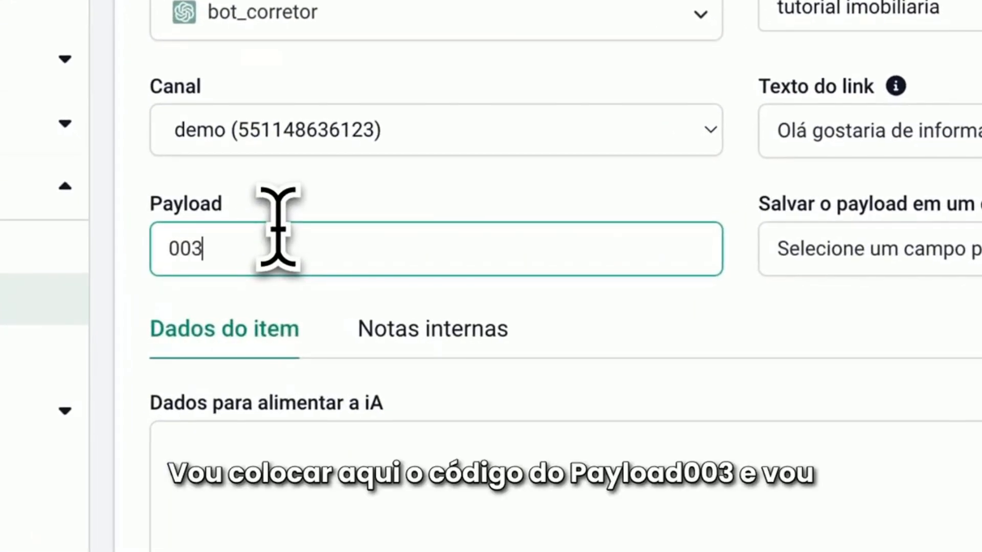
{"action": "left_click", "coordinate": [951, 257]}
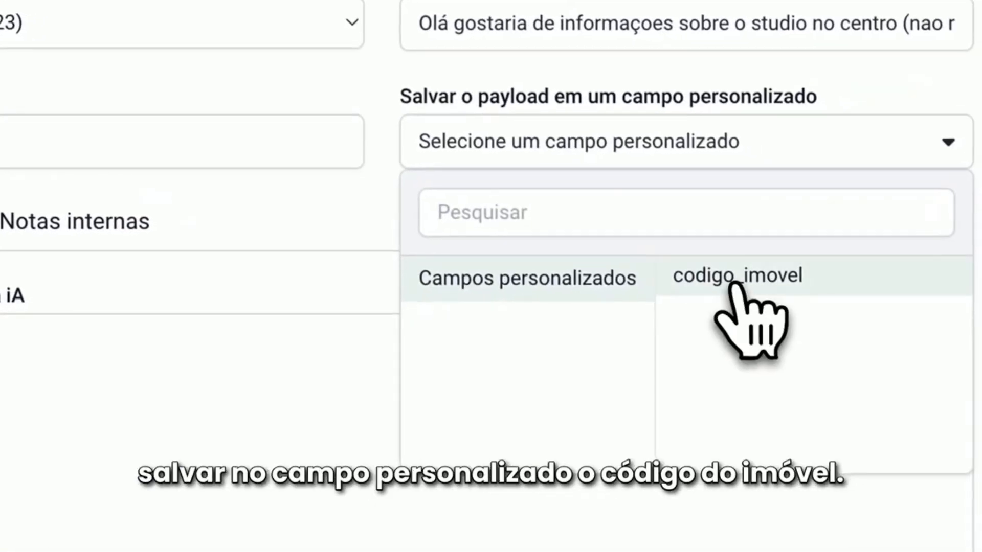
{"action": "left_click", "coordinate": [737, 279]}
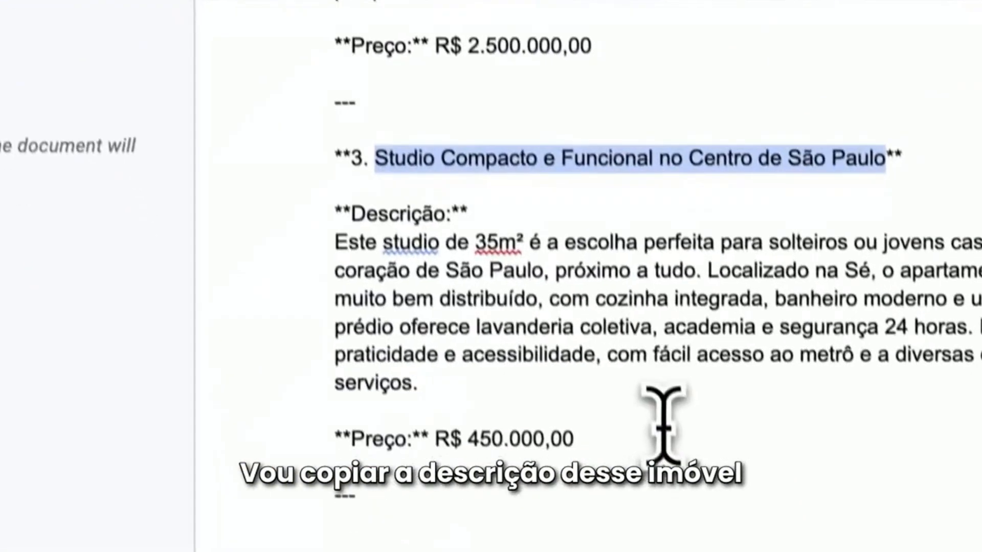
Copy the studio's description and R$ 450.000,00 price from the Google Docs document into the item's Dados para alimentar a iA
{"action": "left_click_drag", "start_coordinate": [335, 213], "coordinate": [603, 445]}
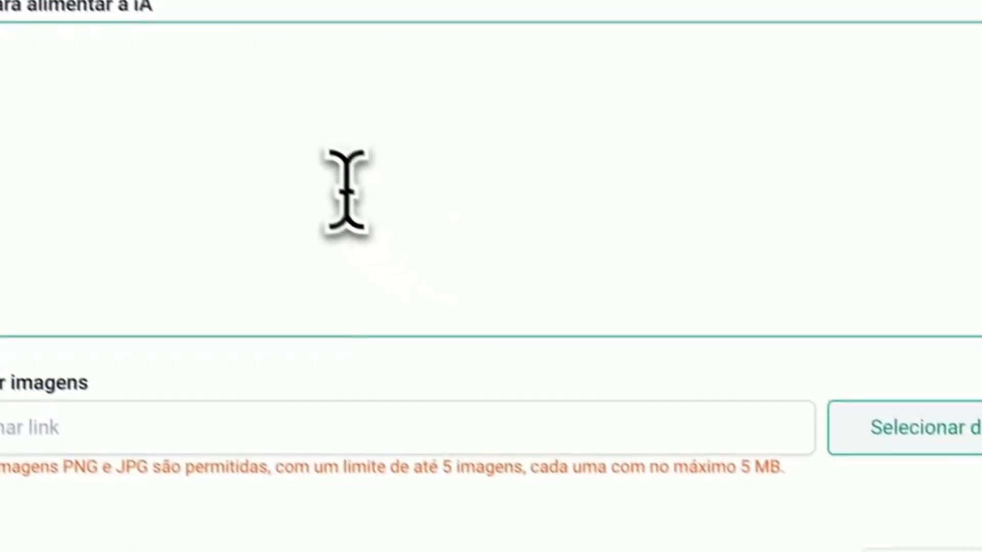
{"action": "type", "text": "**Descrição:** Este studio de 35m² é a escolha perfeita para solteiros ou jovens casais que desejam morar no coração de São Paulo, próximo a tudo. Localizado na Sé, o apartamento é compacto, mas muito bem distribuído, com cozinha integrada, banheiro moderno e uma pequena sacada. O prédio oferece lavanderia coletiva, academia e segurança 24 horas. Ideal para quem busca praticidade e acessibilidade, com fácil acesso ao metrô e a diversas opções de comércio e serviços.  **Preço:** R$ 450.000,00"}
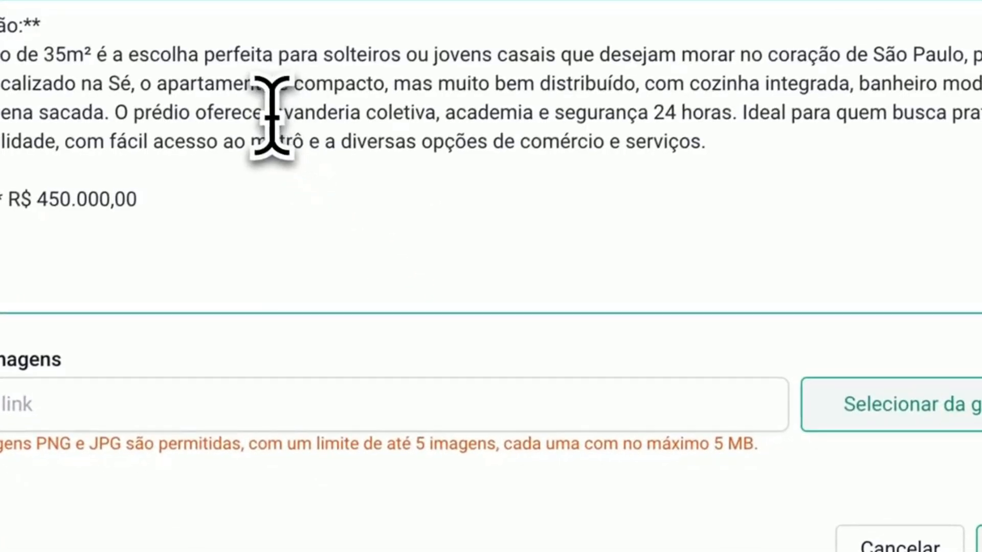
Add studio_1.jpg with the caption "cozinha" and studio_2.jpg with the caption "quarto" from the gallery to the studio item
{"action": "left_click", "coordinate": [883, 407]}
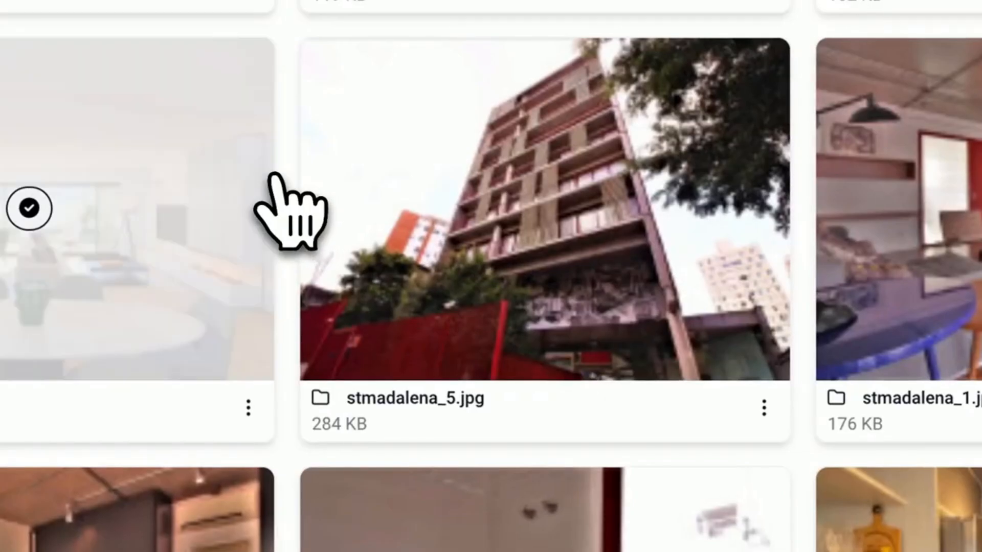
{"action": "scroll", "coordinate": [273, 176], "scroll_direction": "down", "scroll_amount": 3}
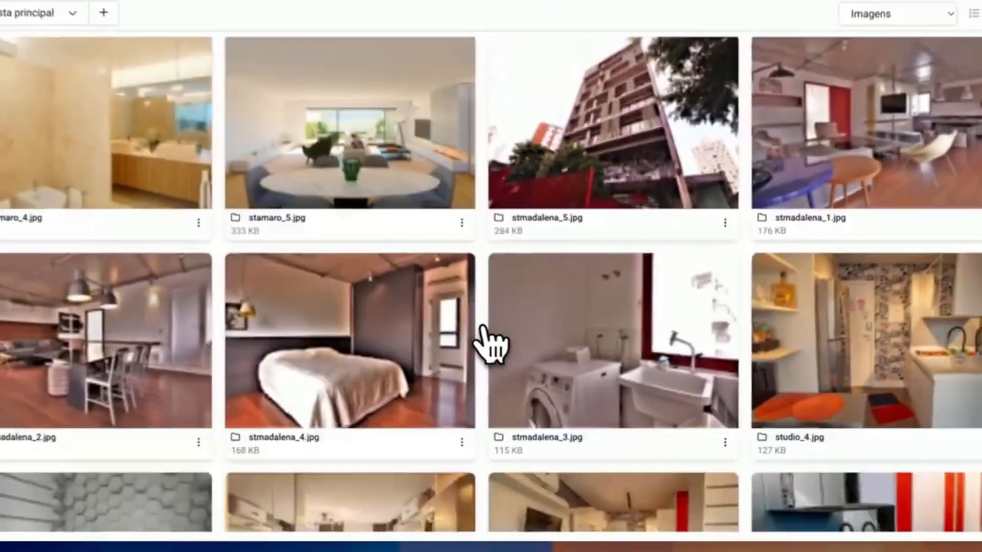
{"action": "scroll", "coordinate": [409, 287], "scroll_direction": "down", "scroll_amount": 3}
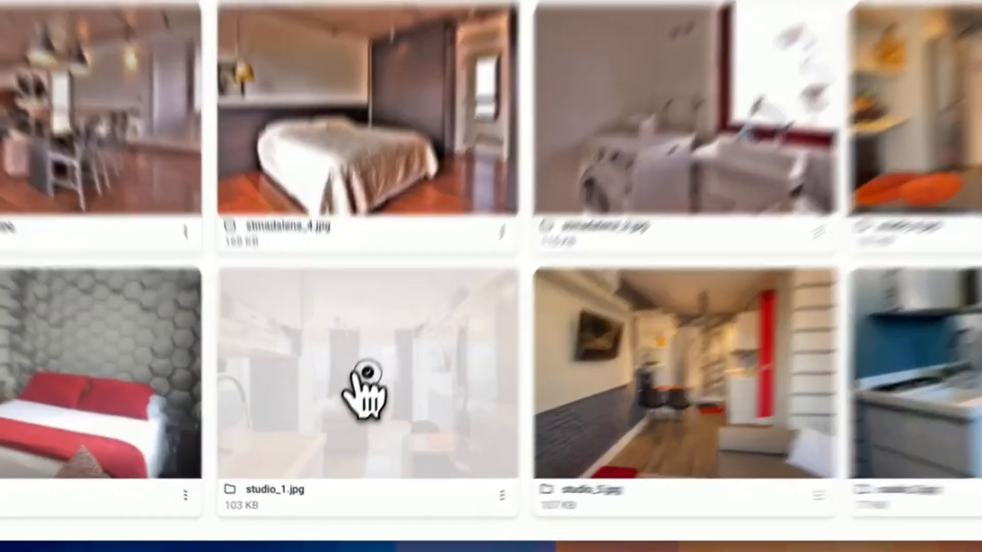
{"action": "left_click", "coordinate": [347, 409]}
{"action": "scroll", "coordinate": [409, 327], "scroll_direction": "down", "scroll_amount": 3}
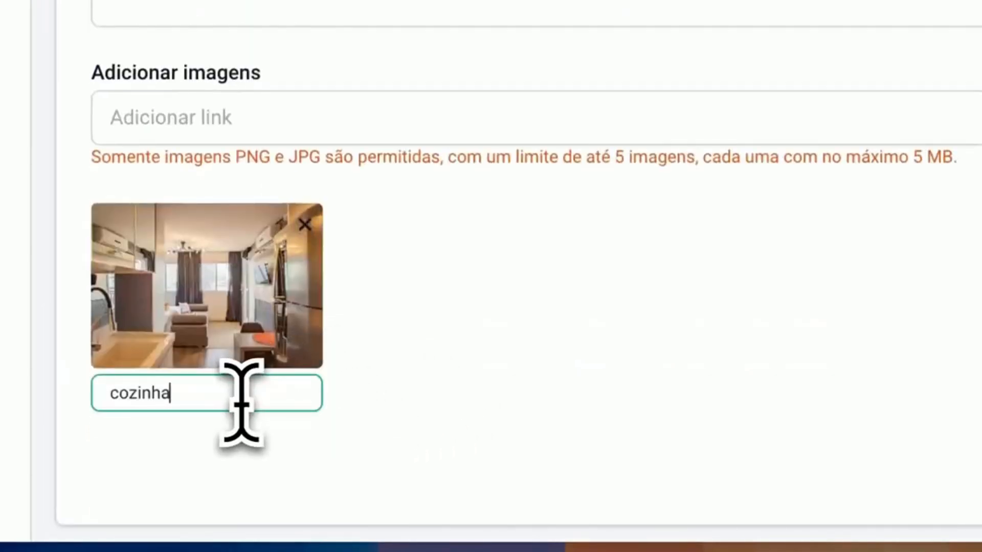
{"action": "left_click", "coordinate": [766, 147]}
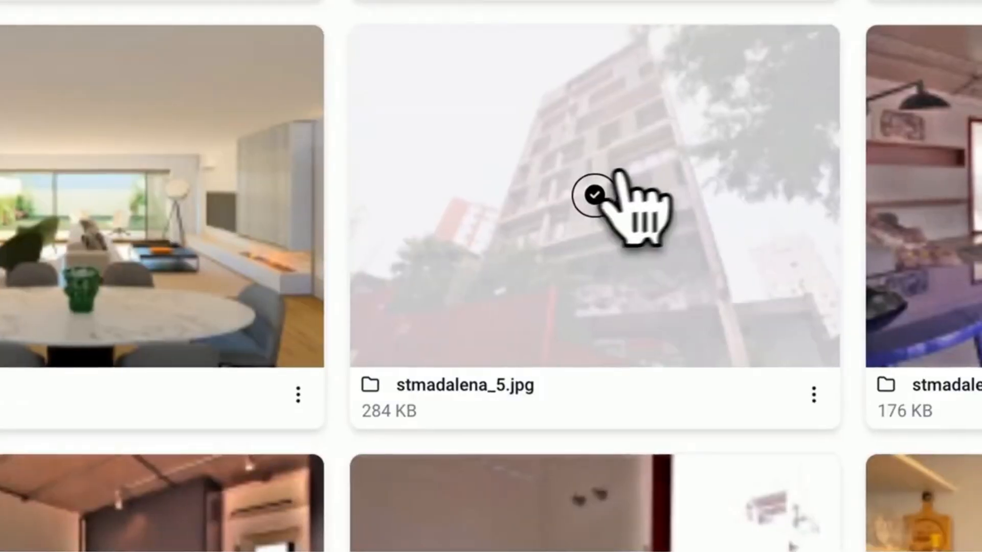
{"action": "scroll", "coordinate": [609, 177], "scroll_direction": "down", "scroll_amount": 5}
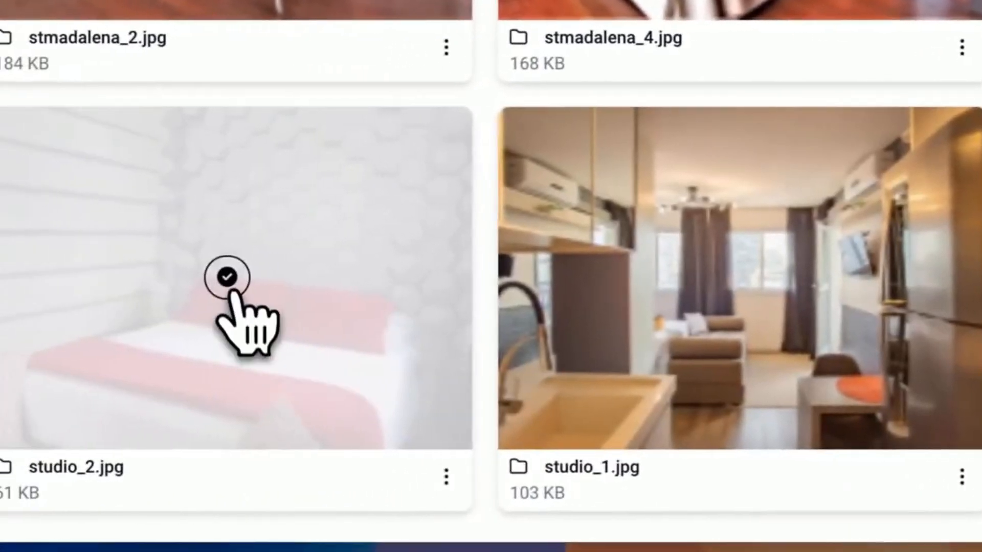
{"action": "left_click", "coordinate": [230, 292]}
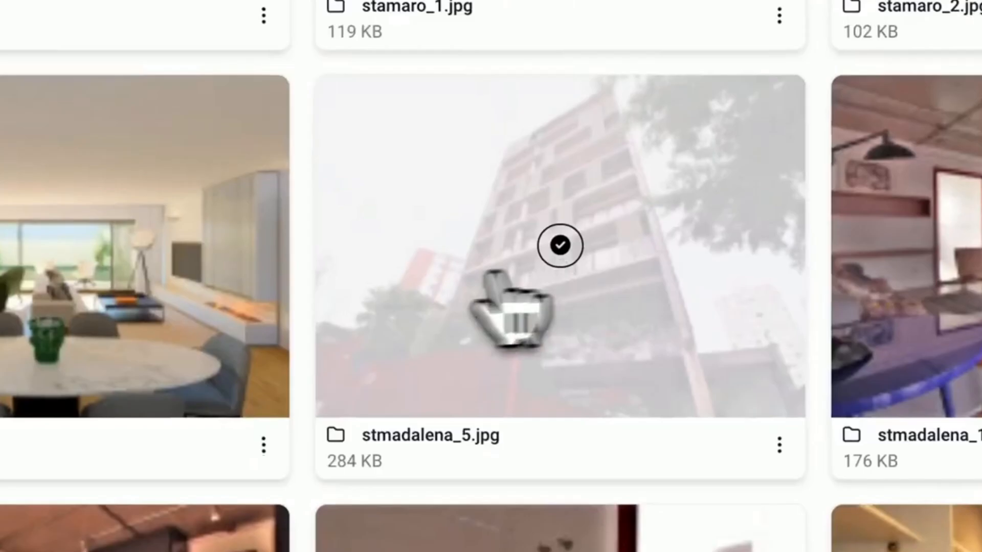
Add studio_3.jpg captioned "cozinha 2" and studio_4.jpg captioned "cozinha 3" from the gallery to the studio item
{"action": "scroll", "coordinate": [510, 318], "scroll_direction": "down", "scroll_amount": 5}
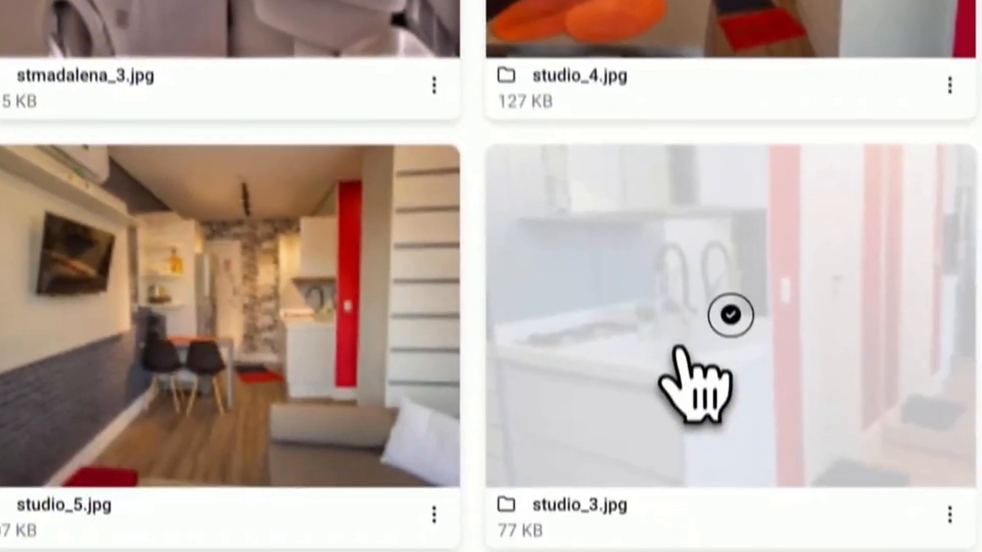
{"action": "left_click", "coordinate": [731, 316]}
{"action": "left_click", "coordinate": [399, 393]}
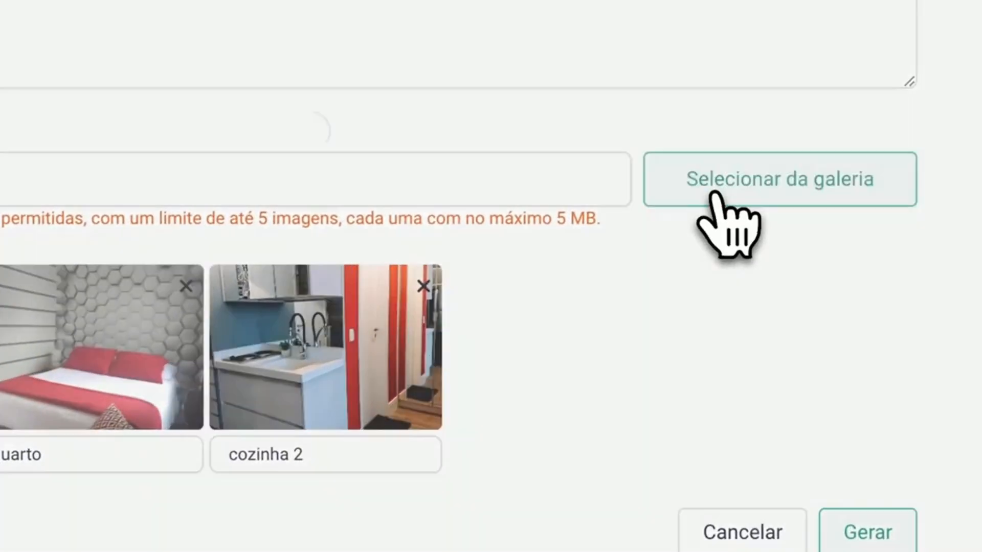
{"action": "left_click", "coordinate": [859, 130]}
{"action": "scroll", "coordinate": [741, 181], "scroll_direction": "down", "scroll_amount": 5}
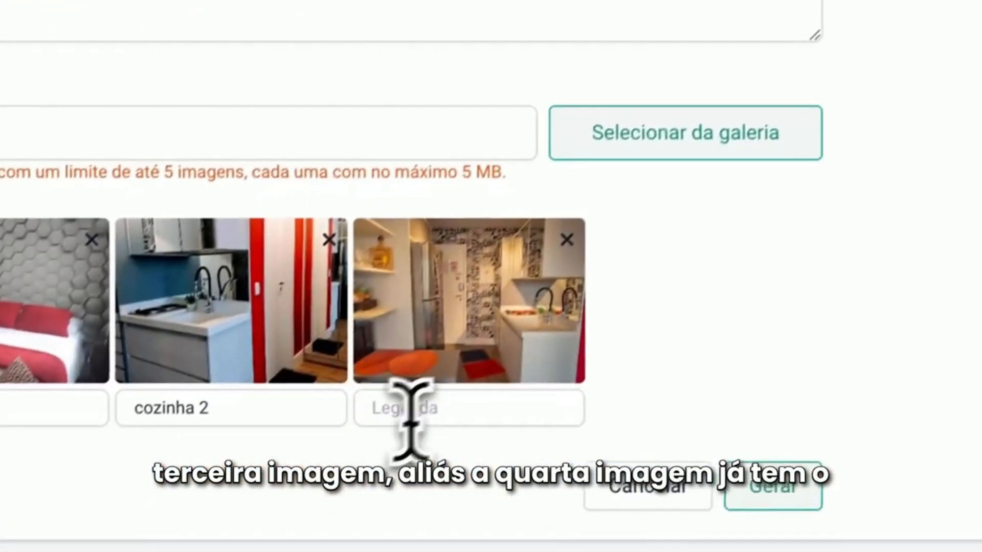
{"action": "left_click", "coordinate": [445, 391]}
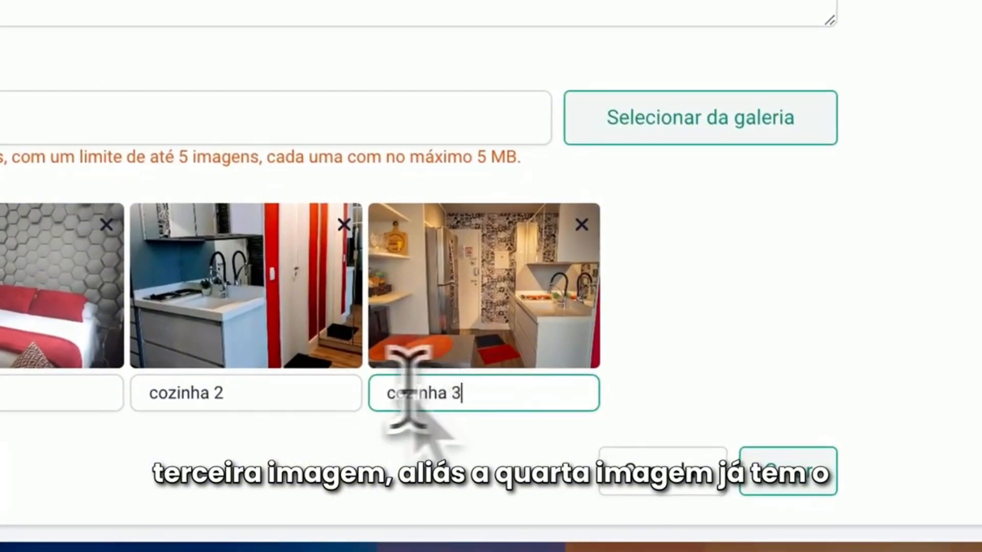
Add studio_5.jpg from the gallery with the caption "sala" and generate the studio item
{"action": "left_click", "coordinate": [714, 137]}
{"action": "scroll", "coordinate": [581, 154], "scroll_direction": "down", "scroll_amount": 5}
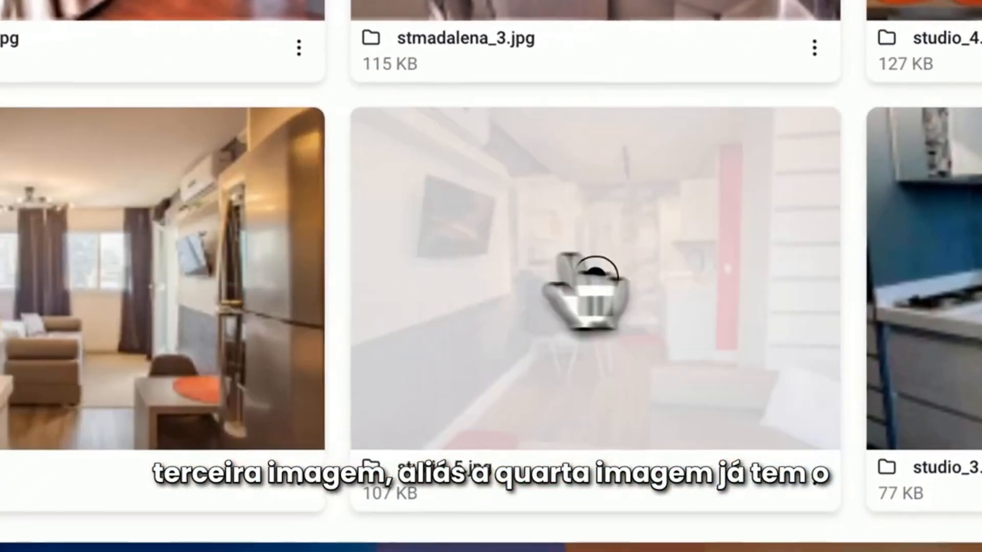
{"action": "left_click", "coordinate": [593, 276]}
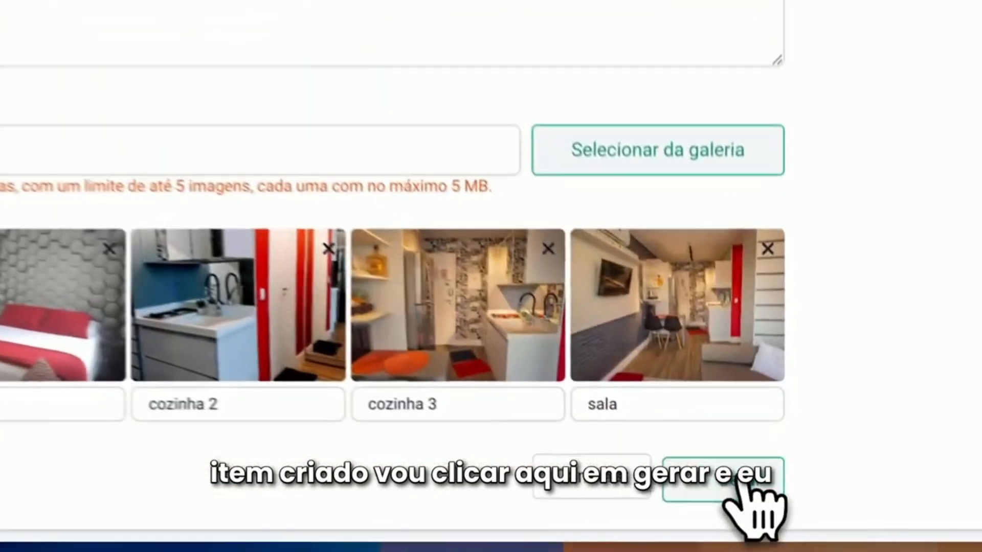
{"action": "left_click", "coordinate": [766, 505]}
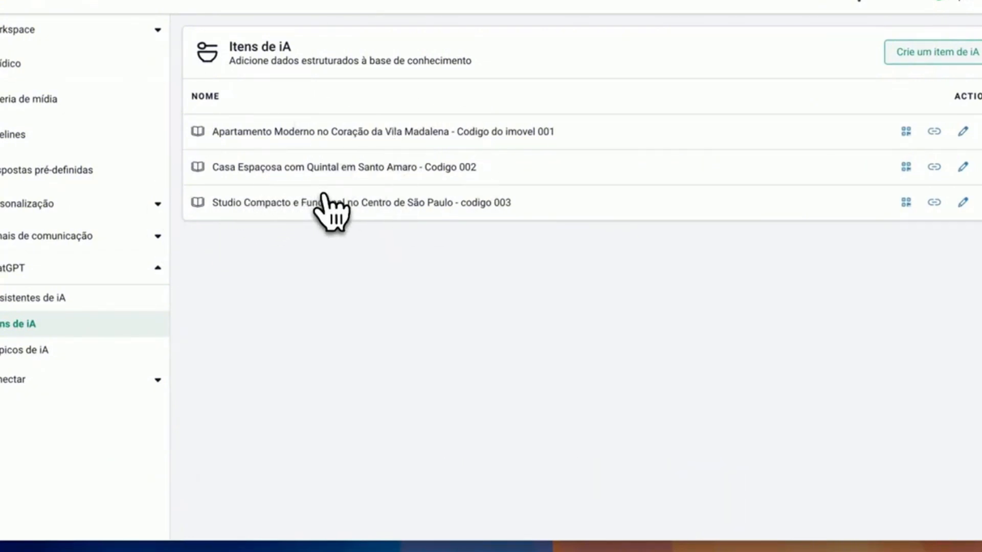
Go to the AI topics and look at the name and knowledge base fields of a new topic
{"action": "left_click", "coordinate": [118, 350]}
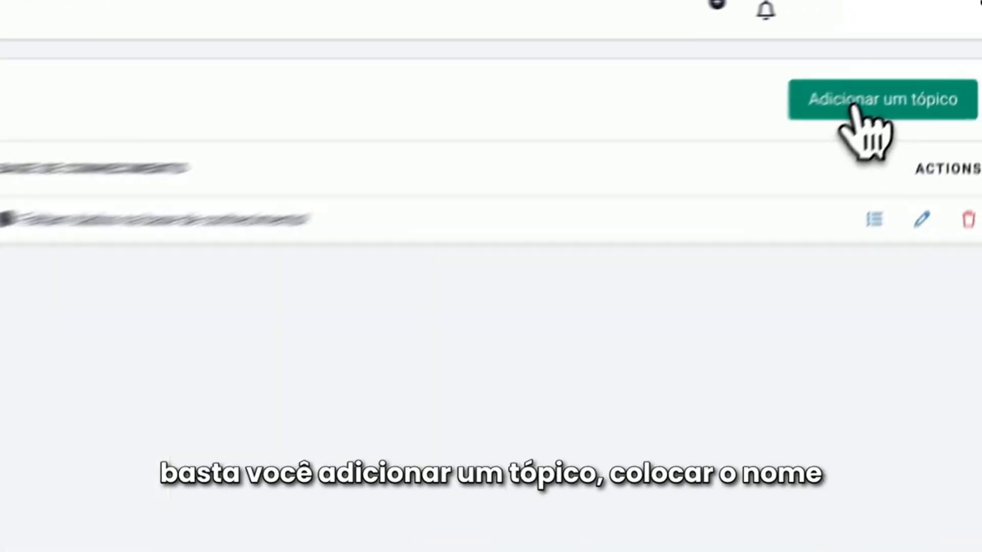
{"action": "left_click", "coordinate": [929, 52]}
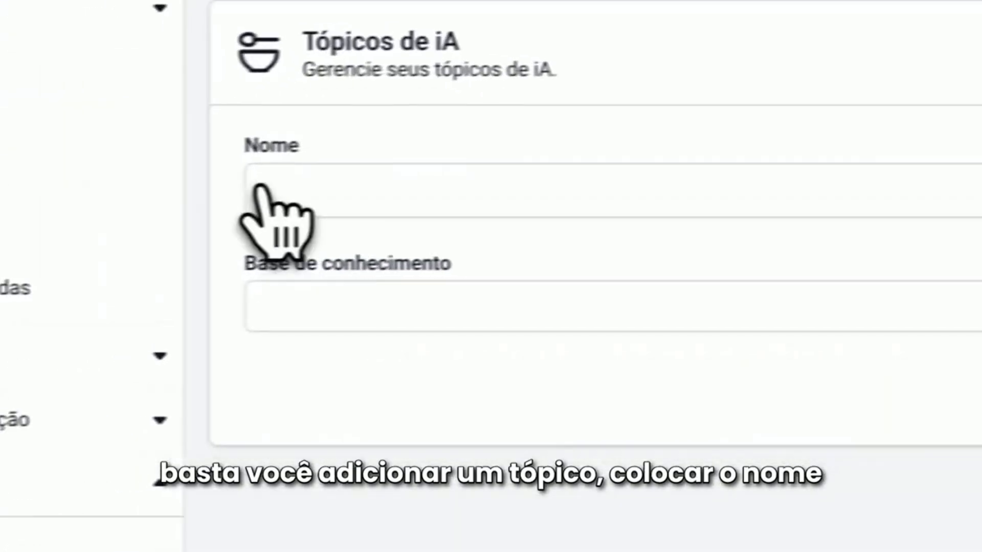
{"action": "left_click", "coordinate": [387, 307]}
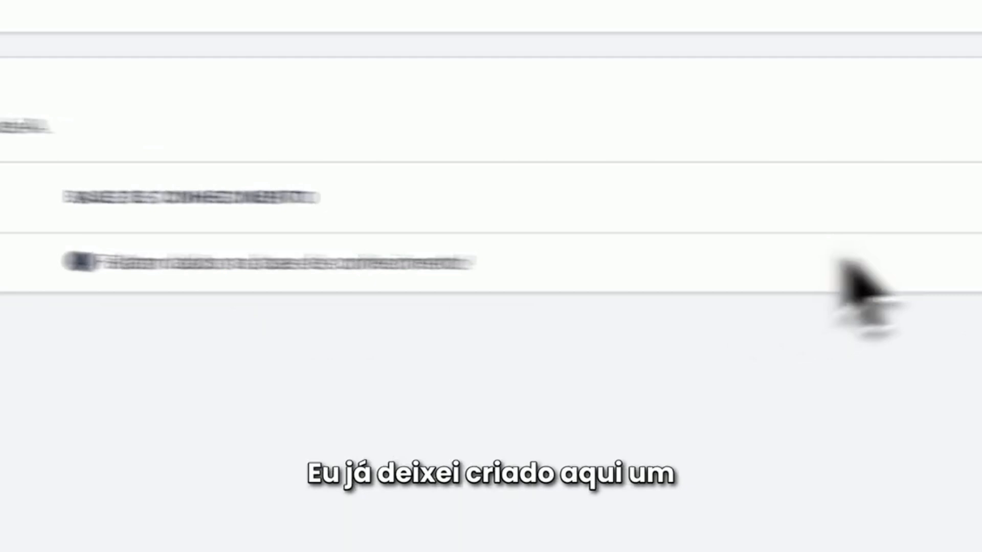
Review the questions and answers in the FAQ imobiliaria topic and return to the topic list
{"action": "left_click", "coordinate": [867, 233]}
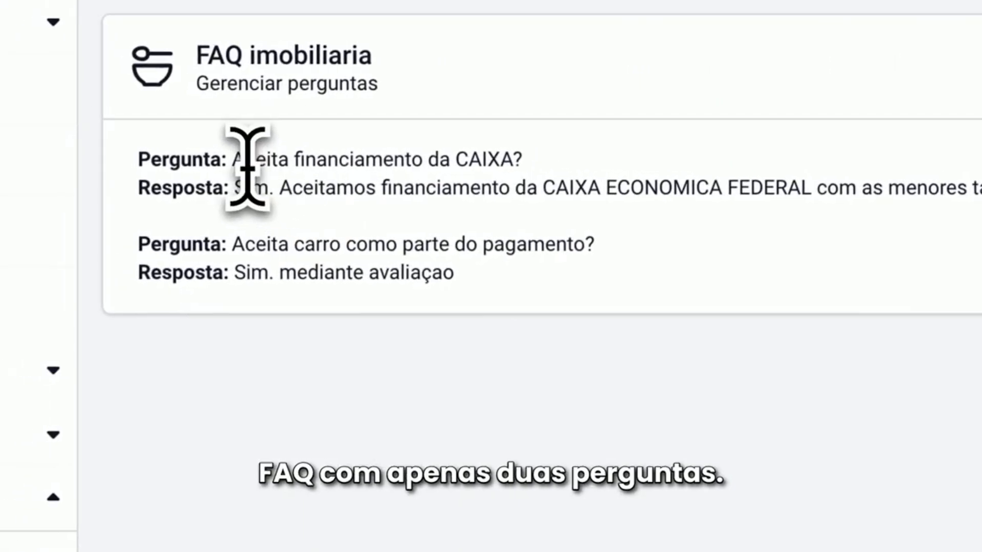
{"action": "left_click_drag", "start_coordinate": [247, 162], "coordinate": [531, 167]}
{"action": "left_click", "coordinate": [473, 197]}
{"action": "left_click_drag", "start_coordinate": [240, 189], "coordinate": [620, 215]}
{"action": "left_click_drag", "start_coordinate": [237, 247], "coordinate": [618, 285]}
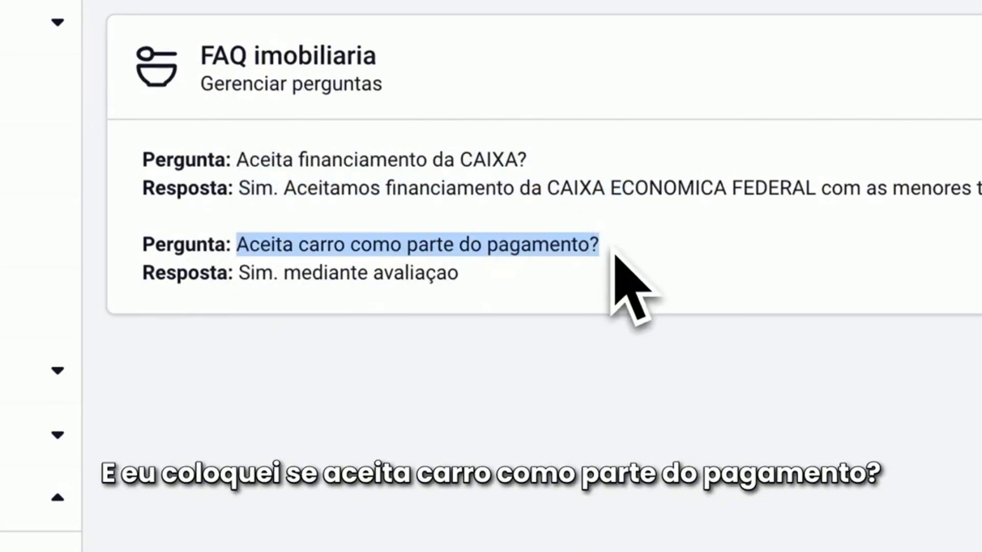
{"action": "left_click_drag", "start_coordinate": [239, 275], "coordinate": [452, 304]}
{"action": "left_click", "coordinate": [633, 341]}
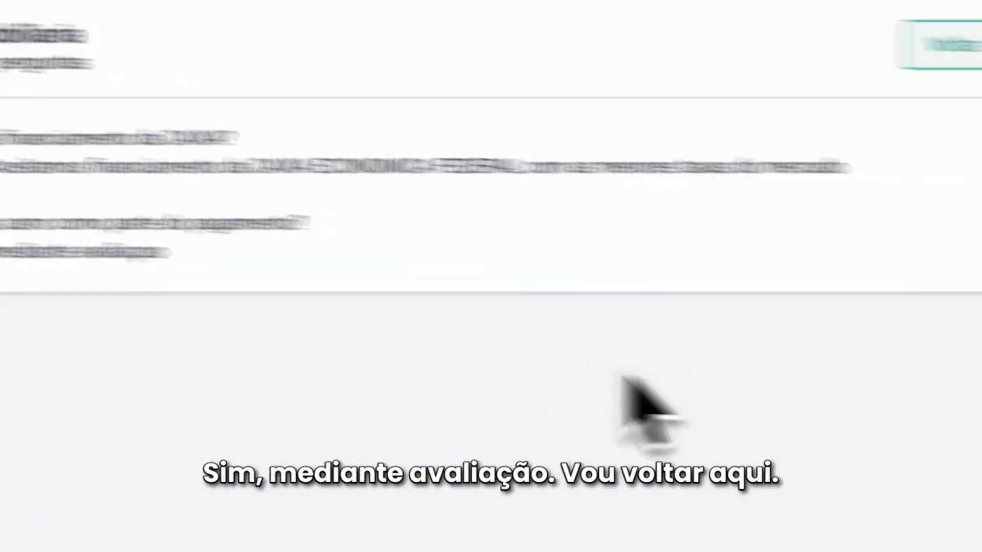
{"action": "left_click", "coordinate": [464, 144]}
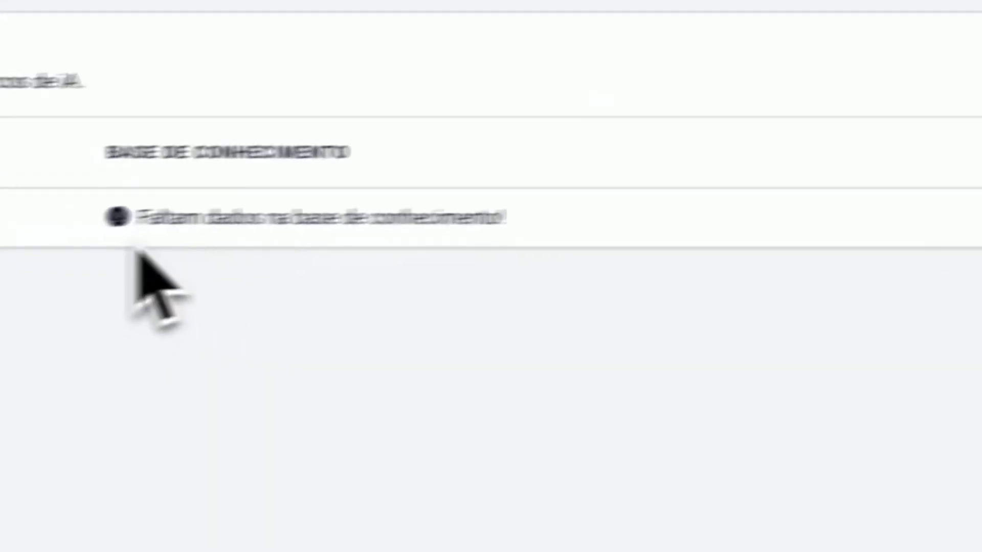
Examine the FAQ imobiliaria topic's knowledge base status, edit form and question list, reloading the page to recheck them
{"action": "left_click_drag", "start_coordinate": [287, 213], "coordinate": [697, 275]}
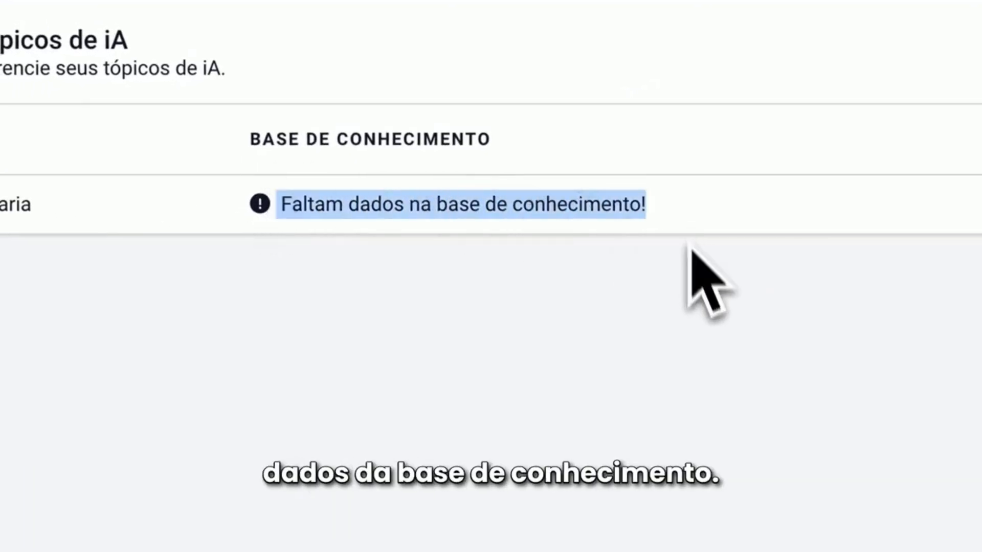
{"action": "left_click", "coordinate": [905, 153]}
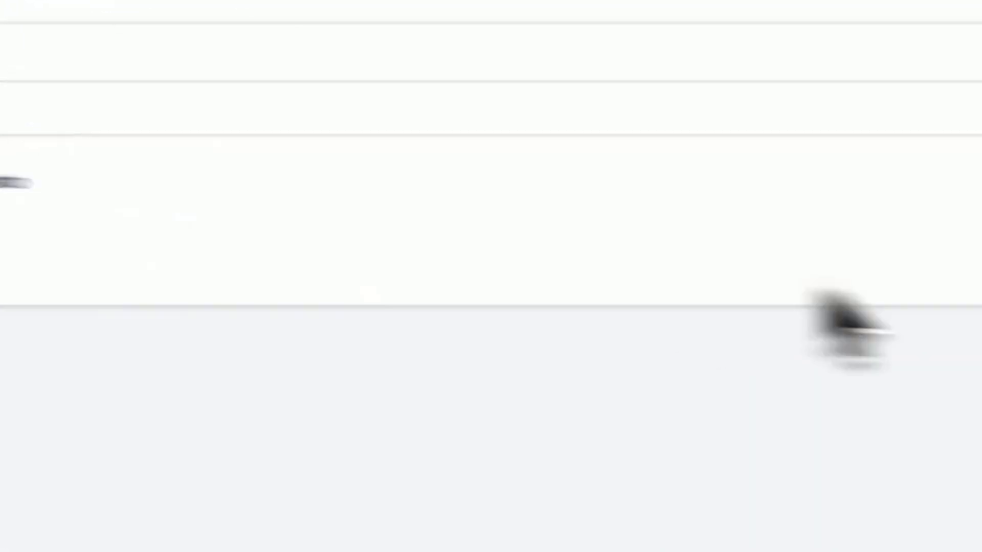
{"action": "left_click", "coordinate": [971, 238]}
{"action": "left_click", "coordinate": [269, 187]}
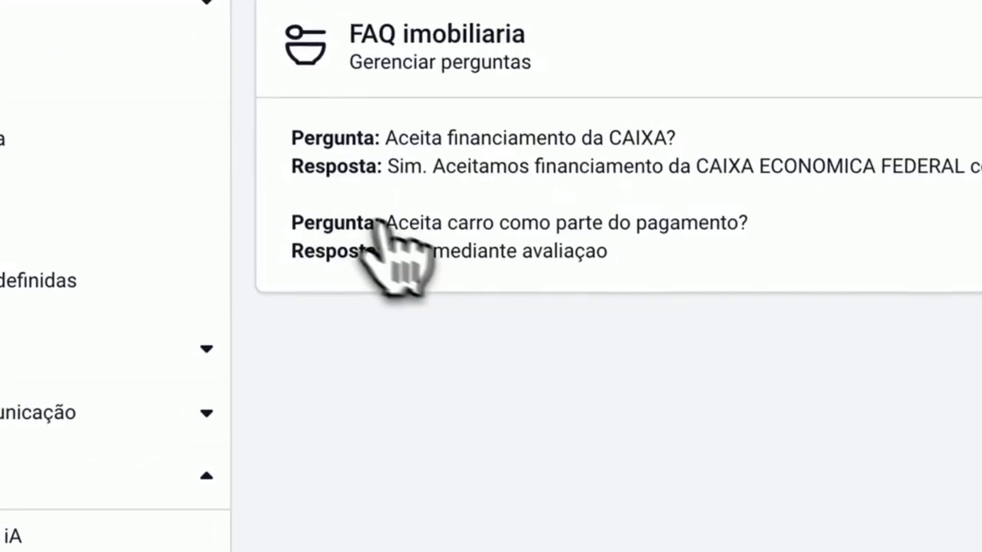
{"action": "left_click", "coordinate": [514, 132]}
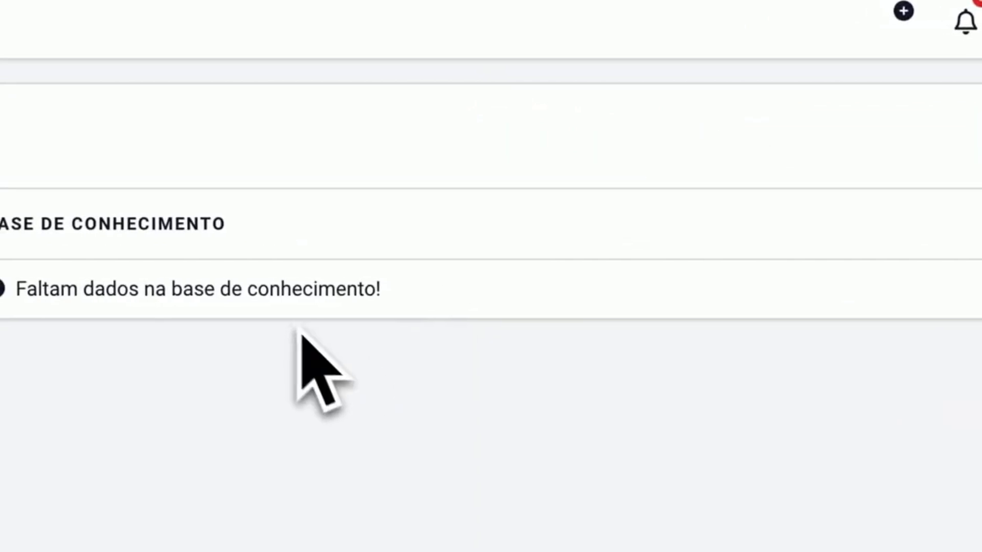
{"action": "left_click", "coordinate": [923, 190]}
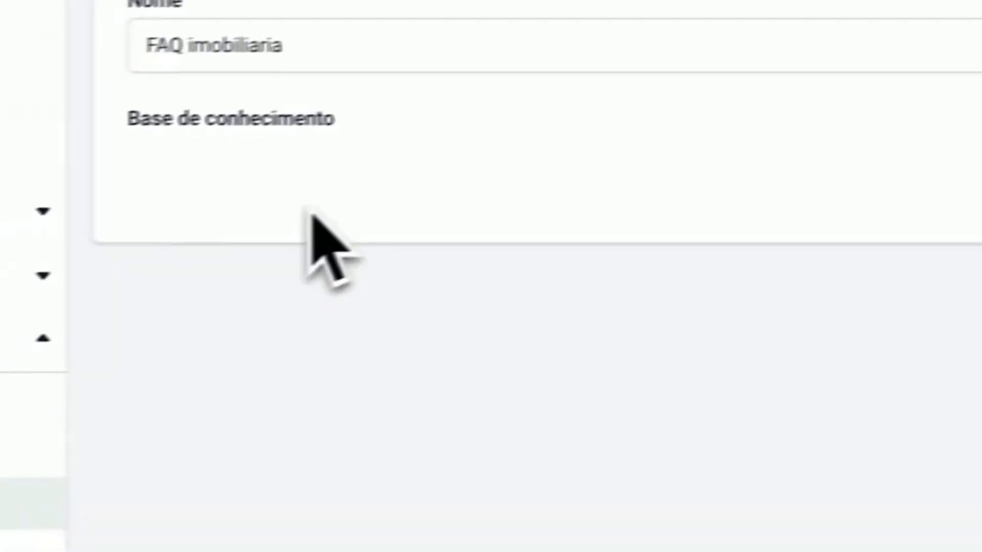
{"action": "key", "text": "super+r"}
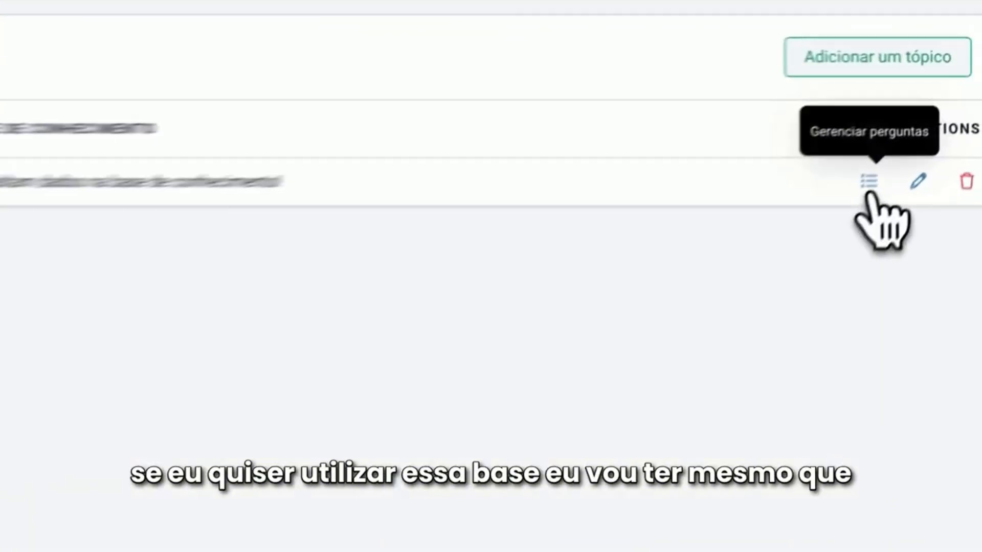
{"action": "left_click", "coordinate": [928, 128]}
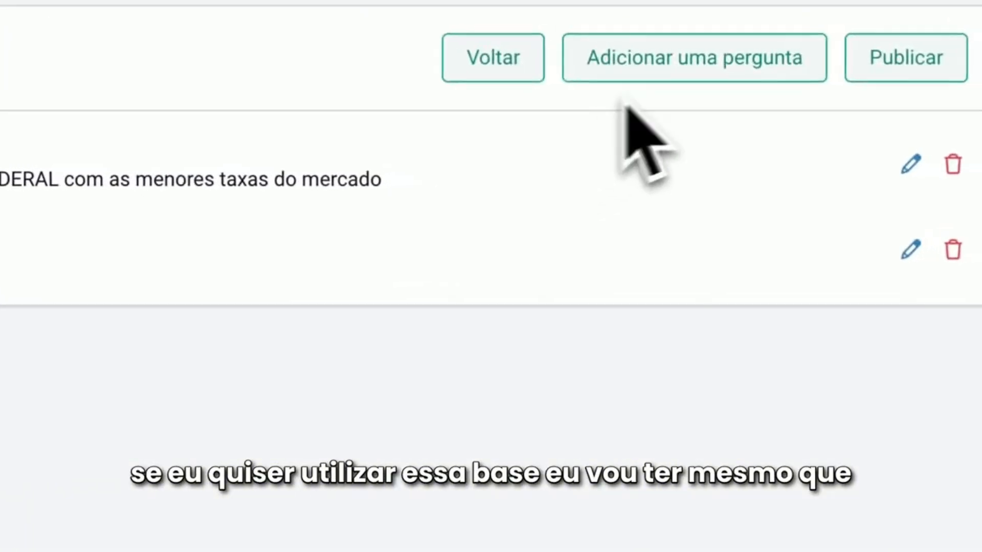
{"action": "left_click", "coordinate": [511, 75]}
{"action": "left_click", "coordinate": [892, 214]}
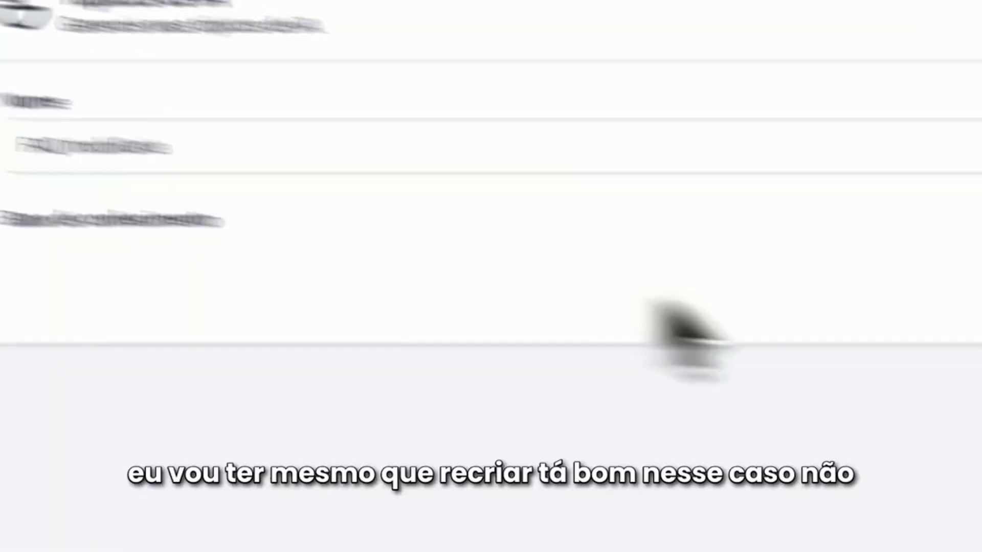
{"action": "left_click", "coordinate": [831, 221]}
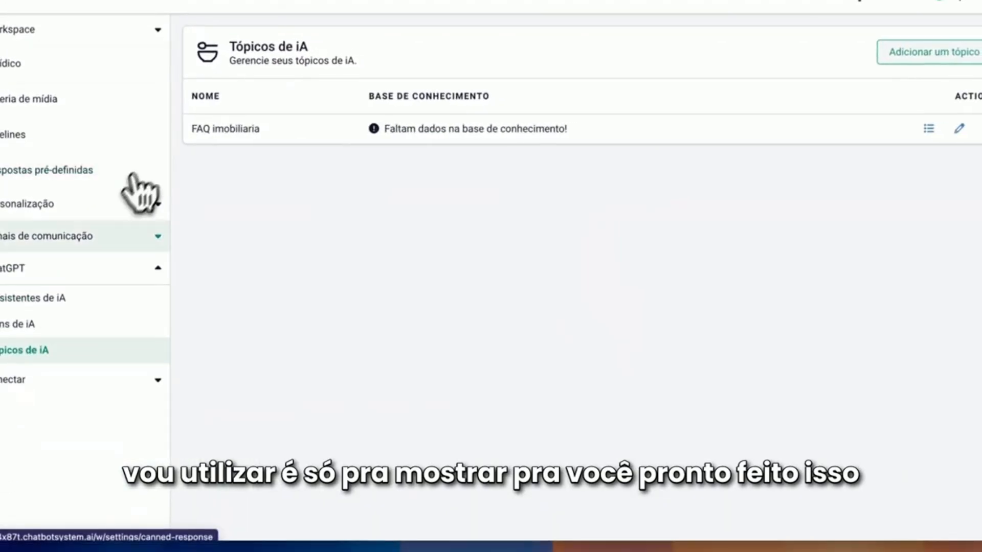
Search the contacts by the ending digits of the test contact's phone number and open the matching record
{"action": "left_click", "coordinate": [151, 4]}
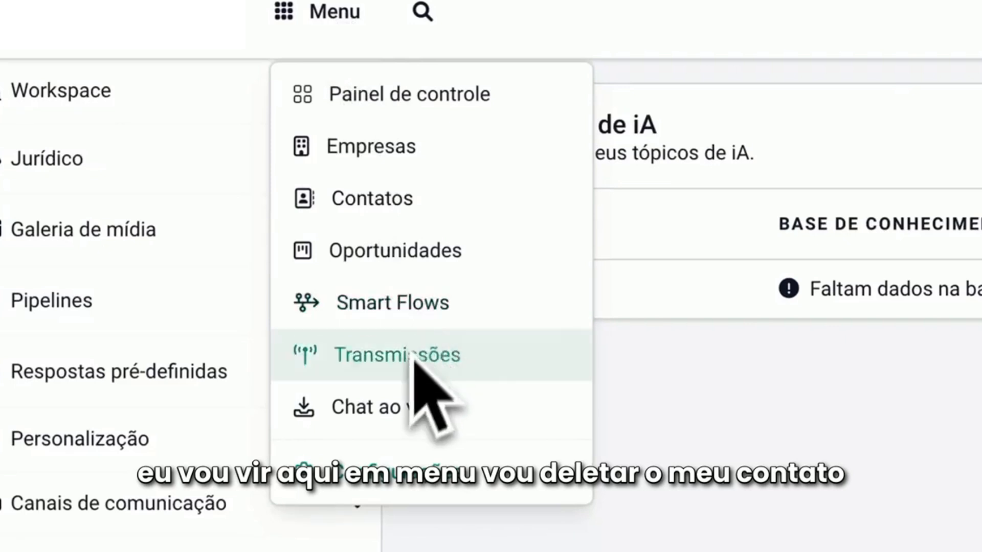
{"action": "left_click", "coordinate": [423, 11]}
{"action": "type", "text": "47"}
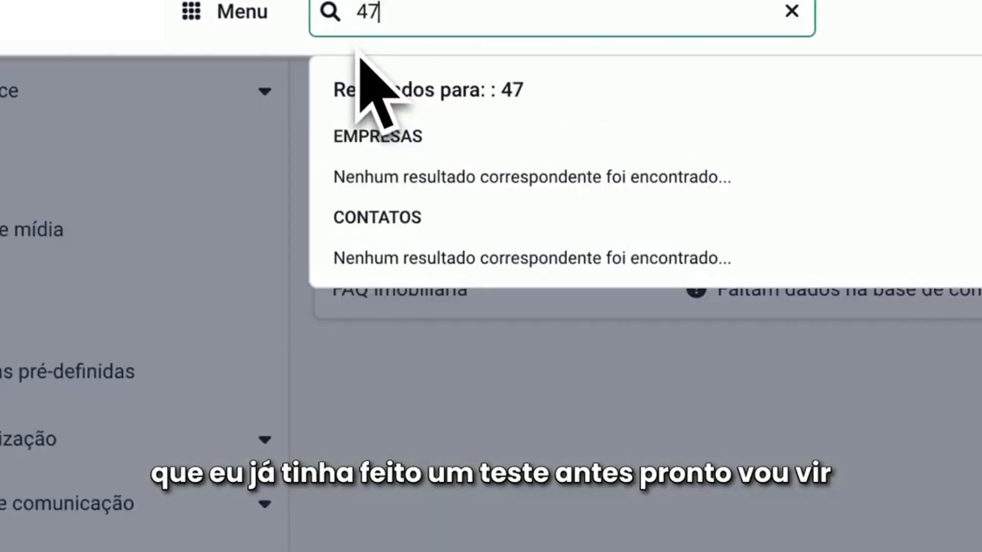
{"action": "type", "text": "1"}
{"action": "left_click", "coordinate": [403, 269]}
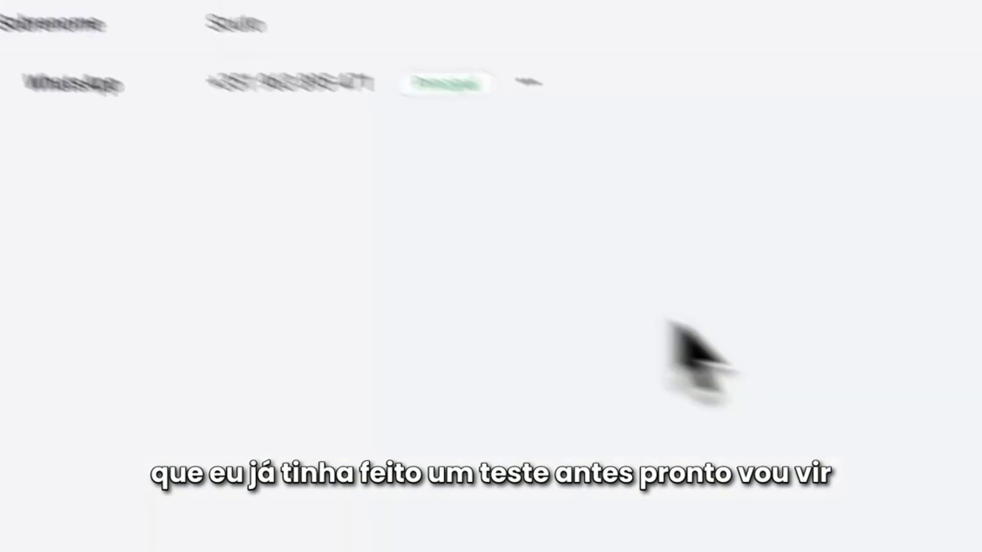
Delete the test contact, entering the confirmation code requested by the removal dialog
{"action": "left_click", "coordinate": [401, 107]}
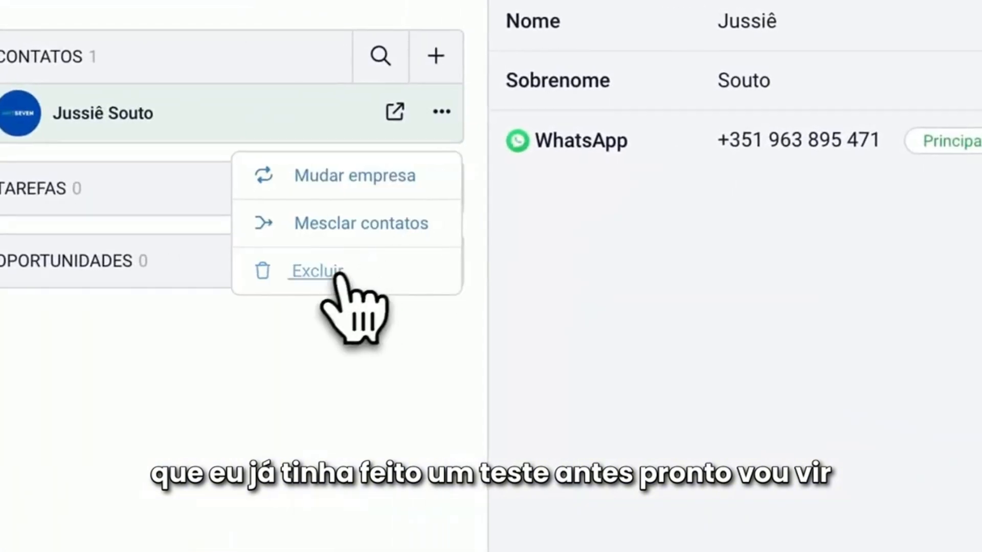
{"action": "left_click", "coordinate": [317, 271]}
{"action": "double_click", "coordinate": [402, 269]}
{"action": "key", "text": "ctrl+c"}
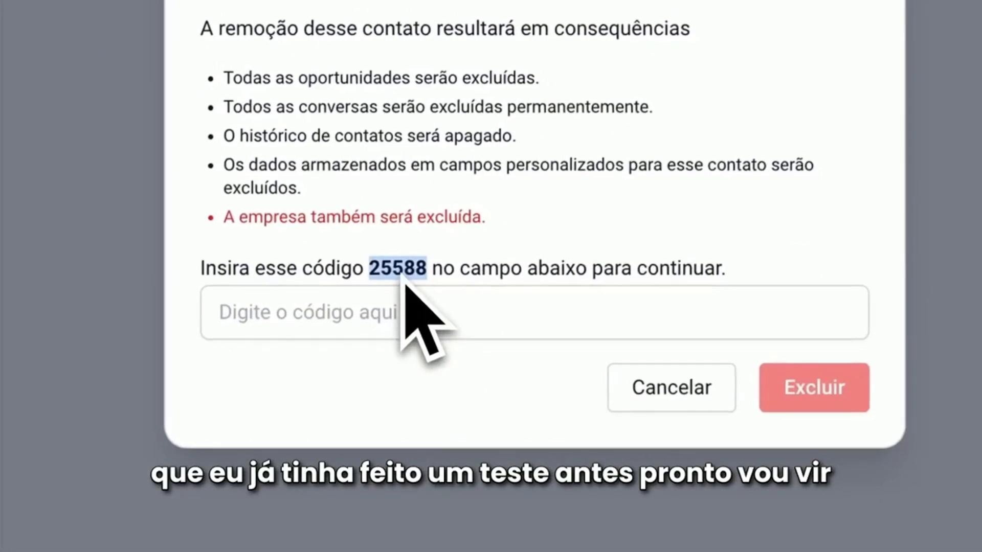
{"action": "left_click", "coordinate": [411, 312]}
{"action": "key", "text": "ctrl+v"}
{"action": "left_click", "coordinate": [765, 381]}
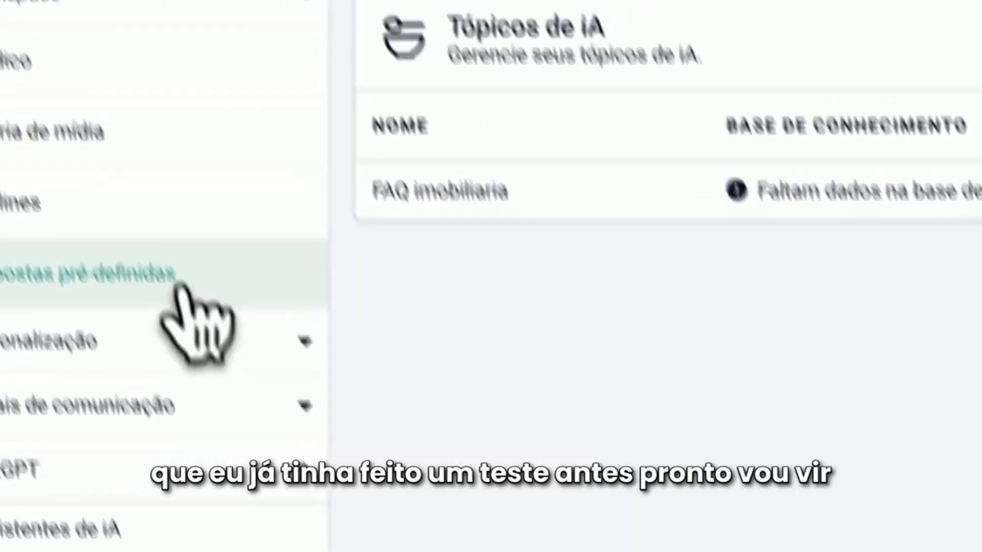
Open the tutorial imobiliaria smart flow for editing and check the Início block's triggers
{"action": "left_click", "coordinate": [328, 7]}
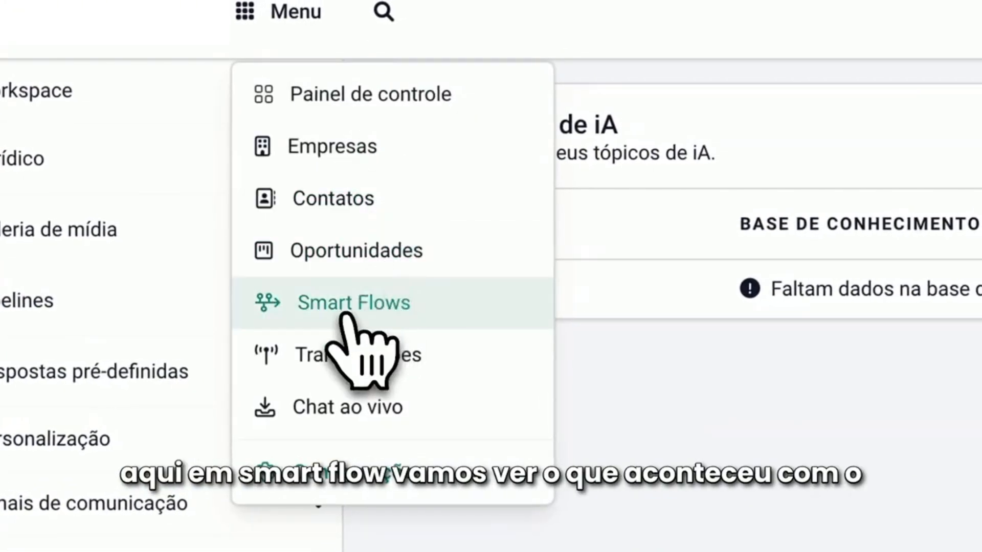
{"action": "left_click", "coordinate": [364, 313]}
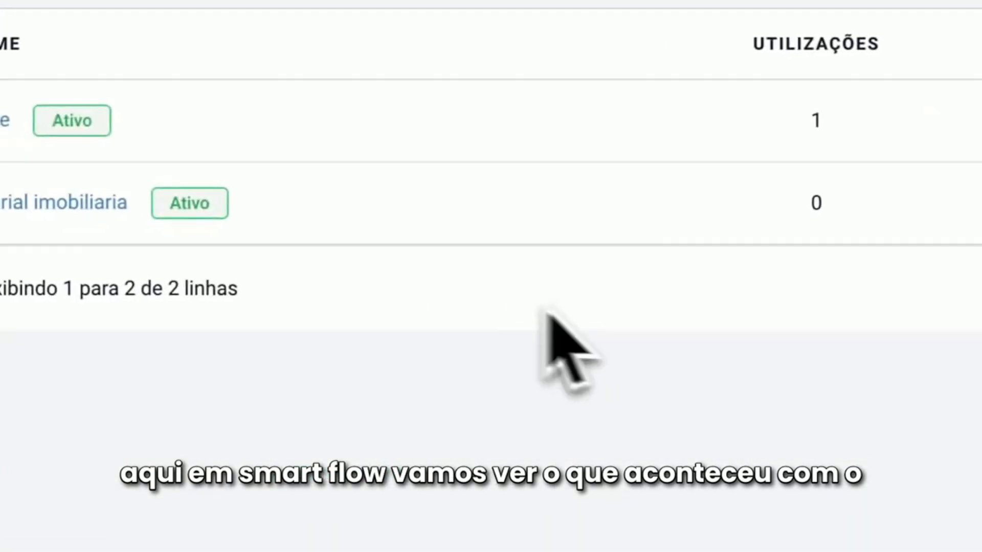
{"action": "left_click", "coordinate": [64, 209]}
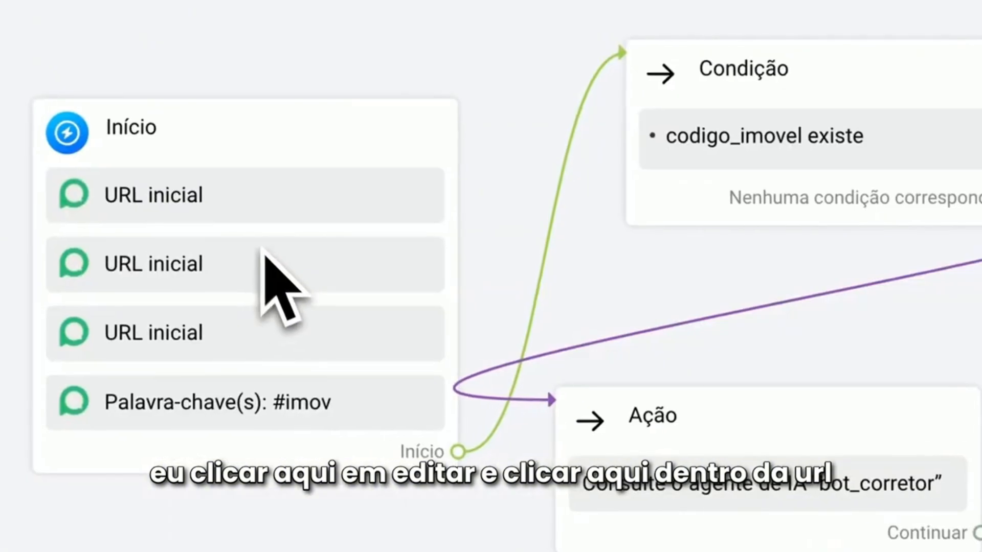
{"action": "left_click", "coordinate": [261, 249]}
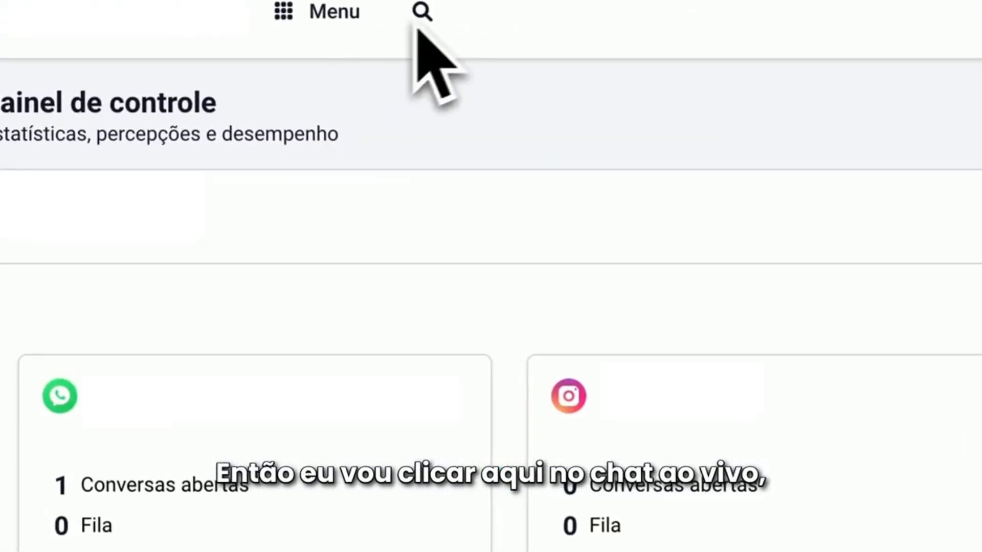
Go to the live chat, open the new #imov conversation in the queue and refresh it for the assistant's reply
{"action": "left_click", "coordinate": [422, 12]}
{"action": "left_click", "coordinate": [352, 15]}
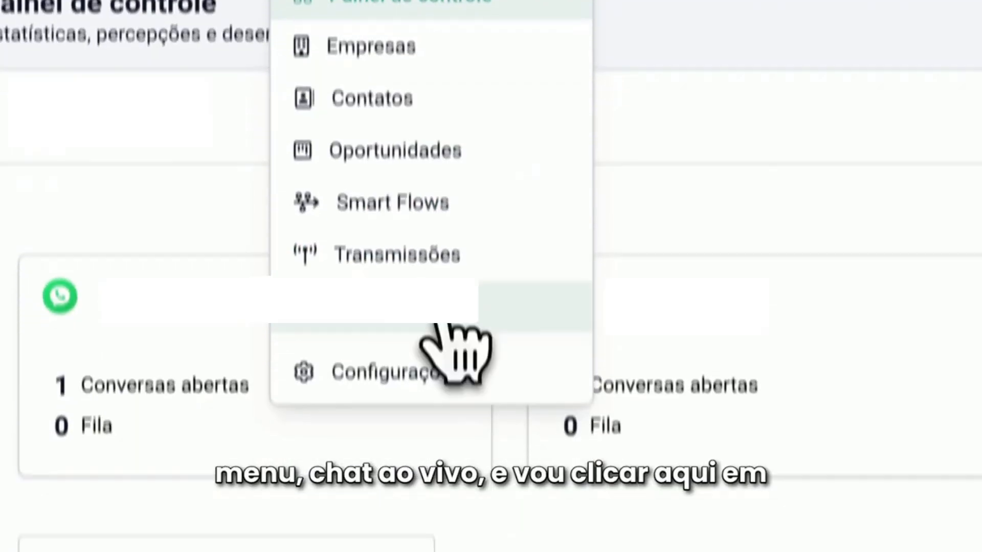
{"action": "left_click", "coordinate": [449, 319]}
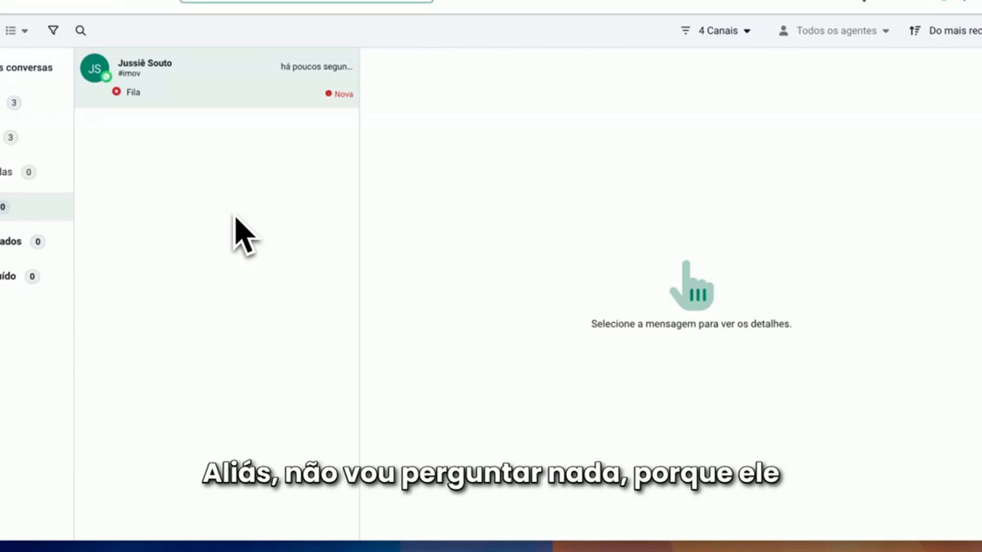
{"action": "left_click", "coordinate": [220, 95]}
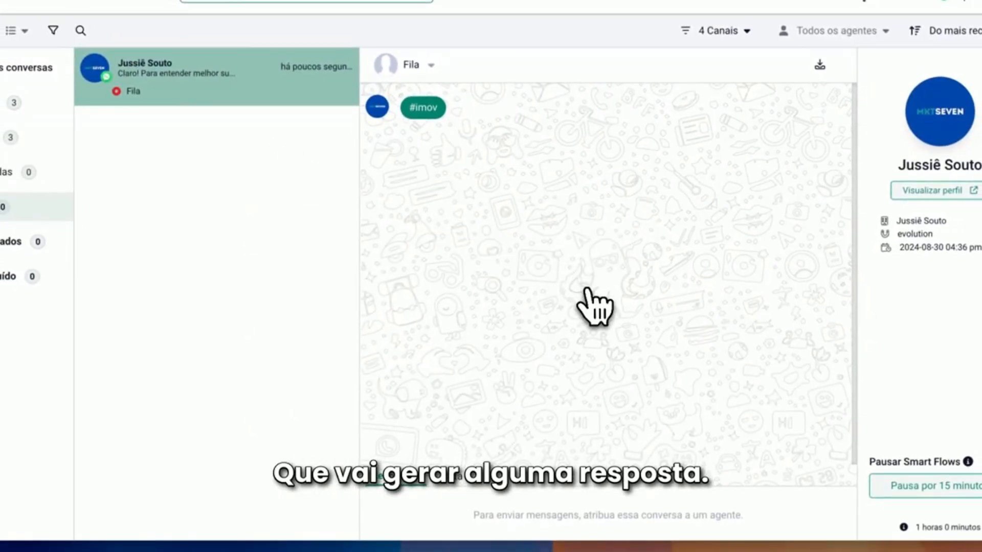
{"action": "key", "text": "F5"}
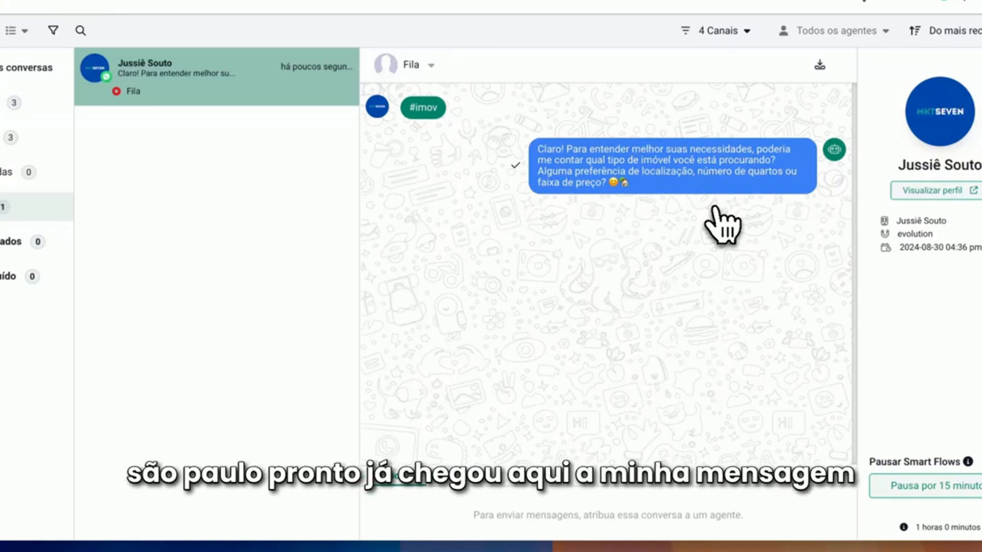
Review the assistant's property descriptions, prices and photos in the São Paulo conversation
{"action": "mouse_move", "coordinate": [423, 238]}
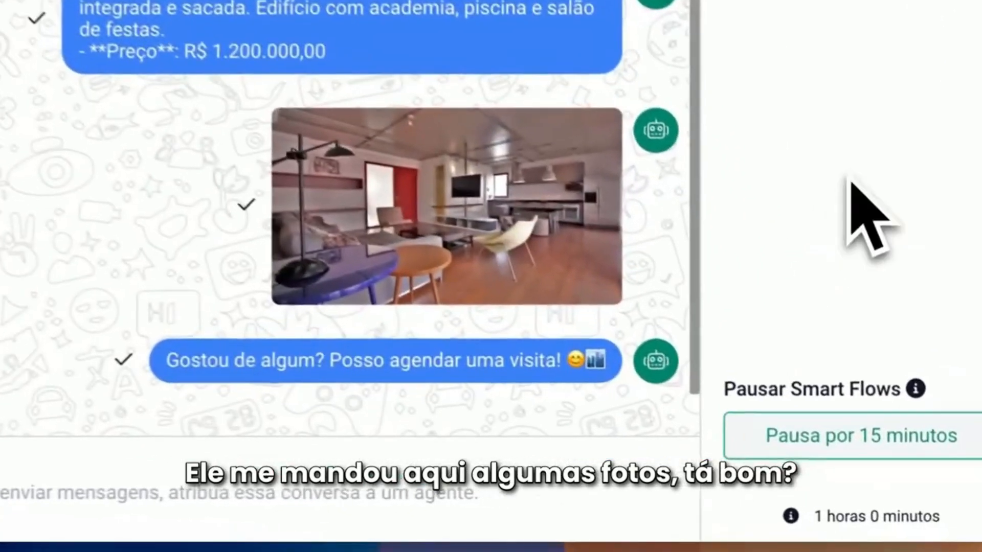
{"action": "scroll", "coordinate": [256, 325], "scroll_direction": "up", "scroll_amount": 5}
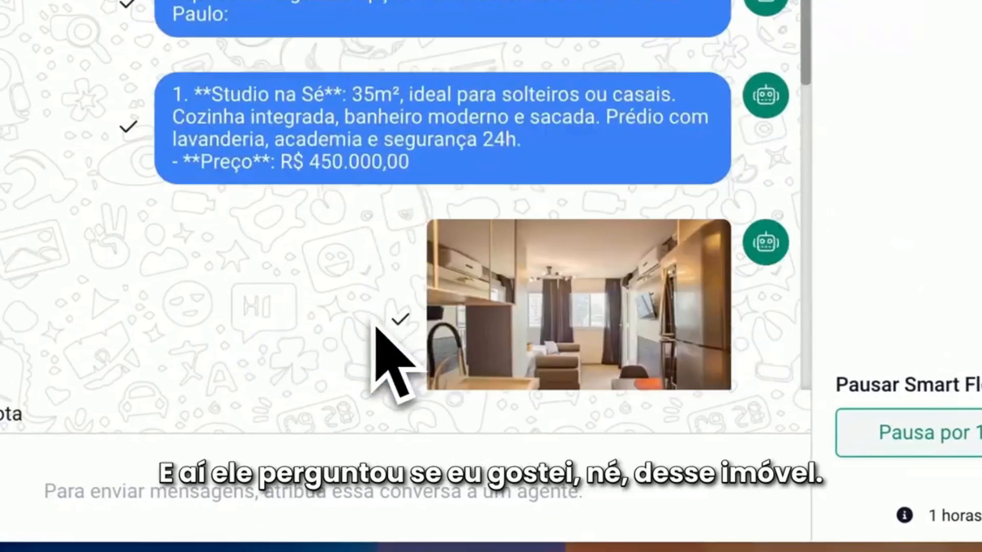
{"action": "scroll", "coordinate": [253, 328], "scroll_direction": "down", "scroll_amount": 5}
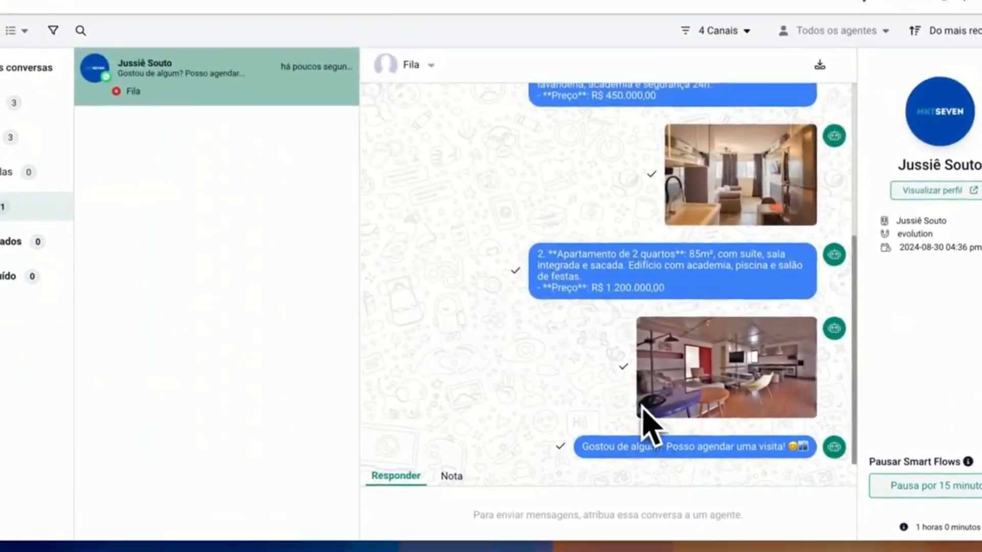
{"action": "scroll", "coordinate": [444, 315], "scroll_direction": "up", "scroll_amount": 3}
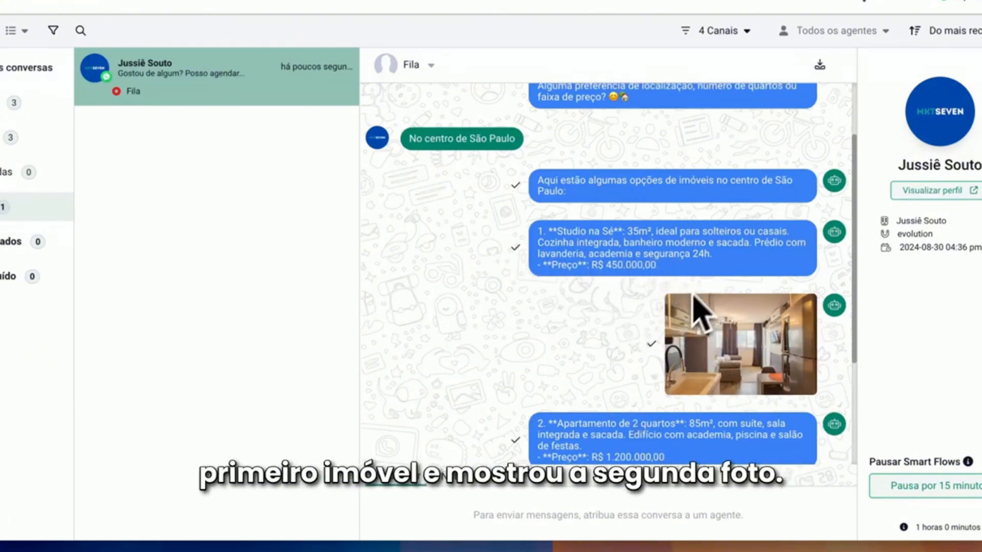
{"action": "scroll", "coordinate": [692, 307], "scroll_direction": "down", "scroll_amount": 3}
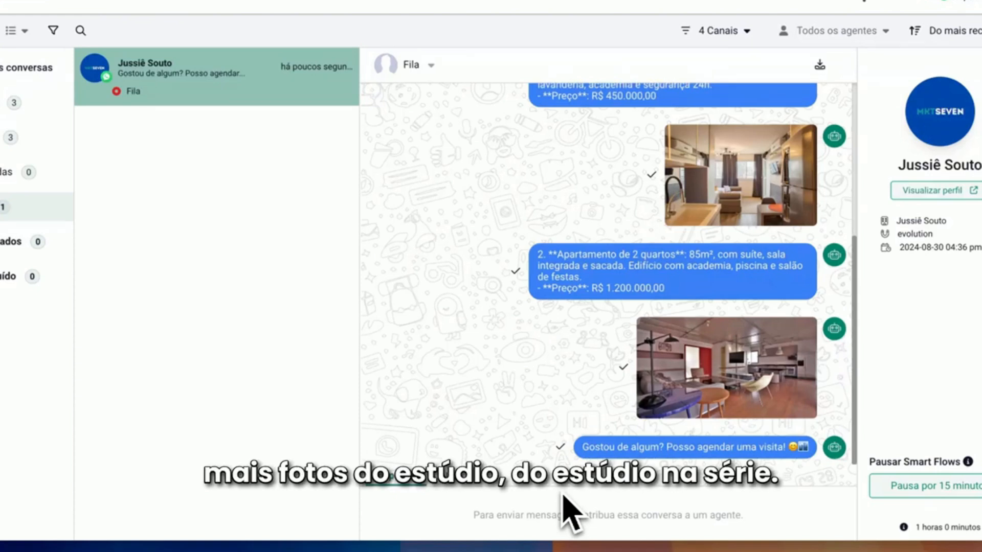
{"action": "scroll", "coordinate": [577, 460], "scroll_direction": "up", "scroll_amount": 2}
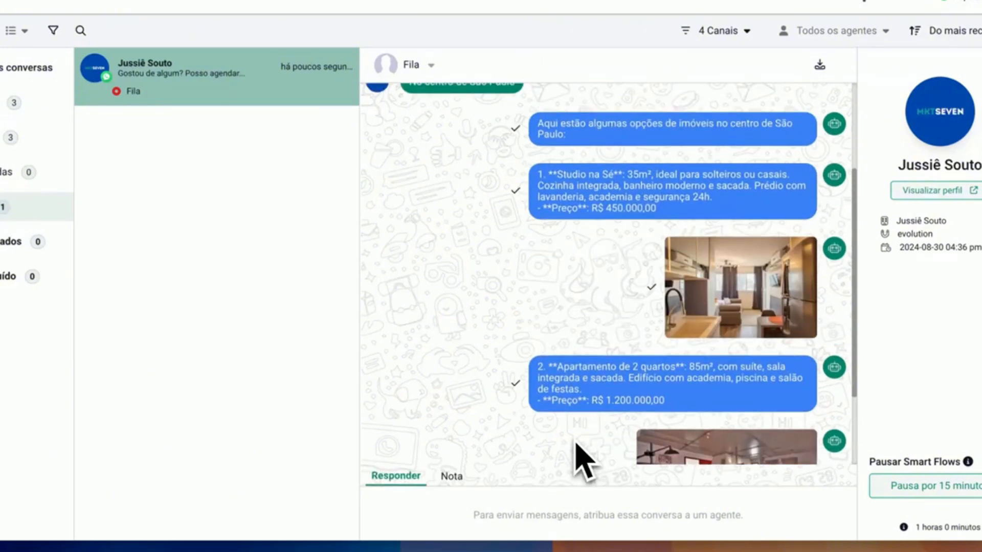
{"action": "scroll", "coordinate": [573, 444], "scroll_direction": "down", "scroll_amount": 3}
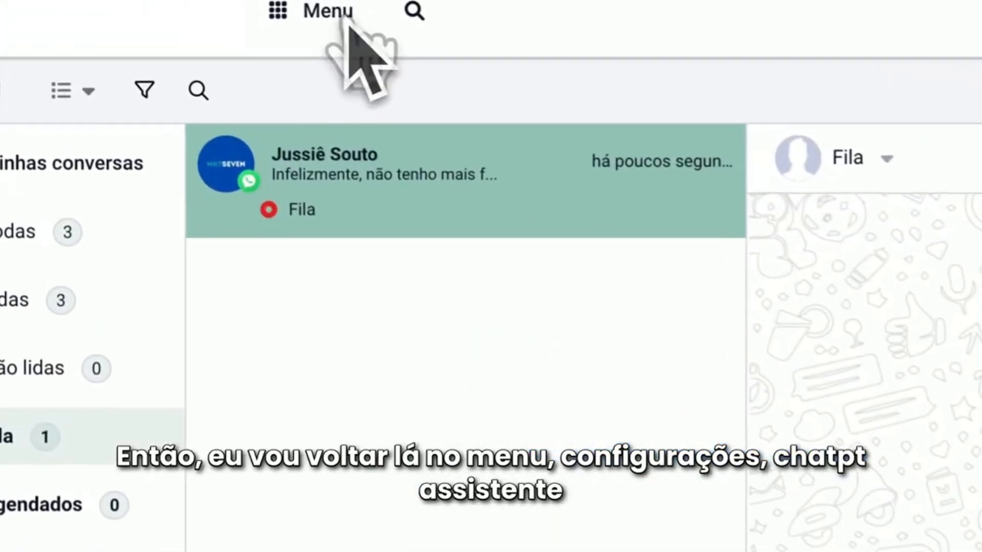
Return to the AI assistants in the settings and open bot_corretor for editing
{"action": "left_click", "coordinate": [356, 23]}
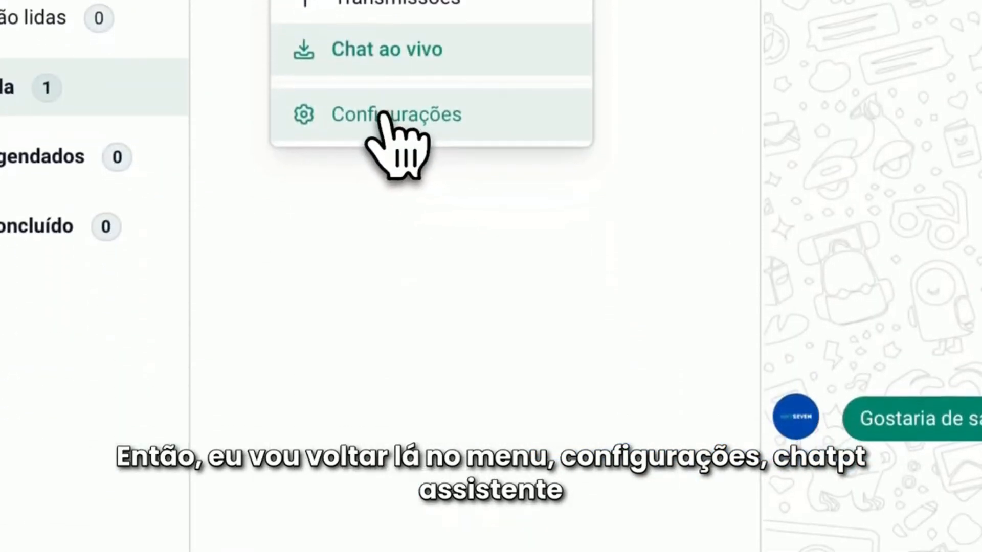
{"action": "left_click", "coordinate": [404, 446]}
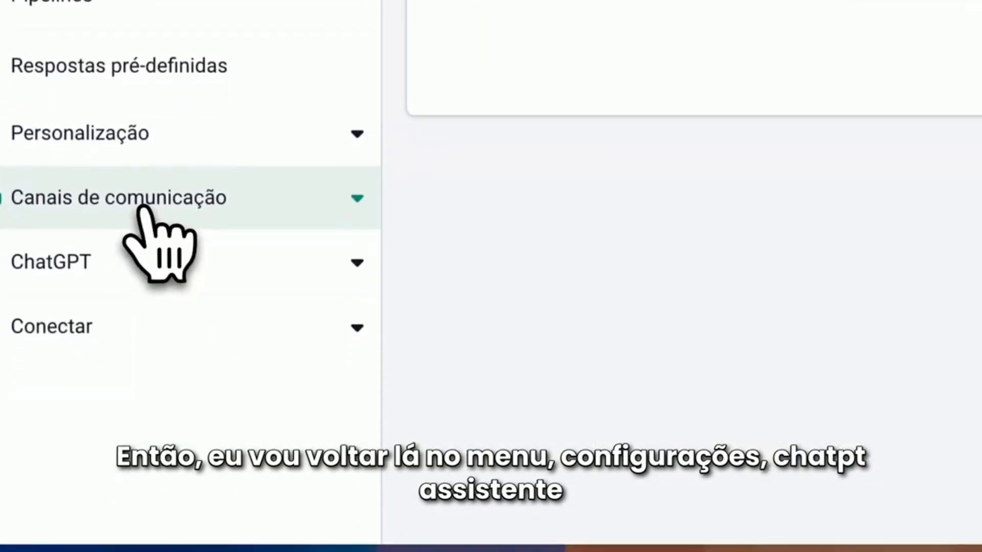
{"action": "left_click", "coordinate": [132, 466]}
{"action": "left_click", "coordinate": [130, 314]}
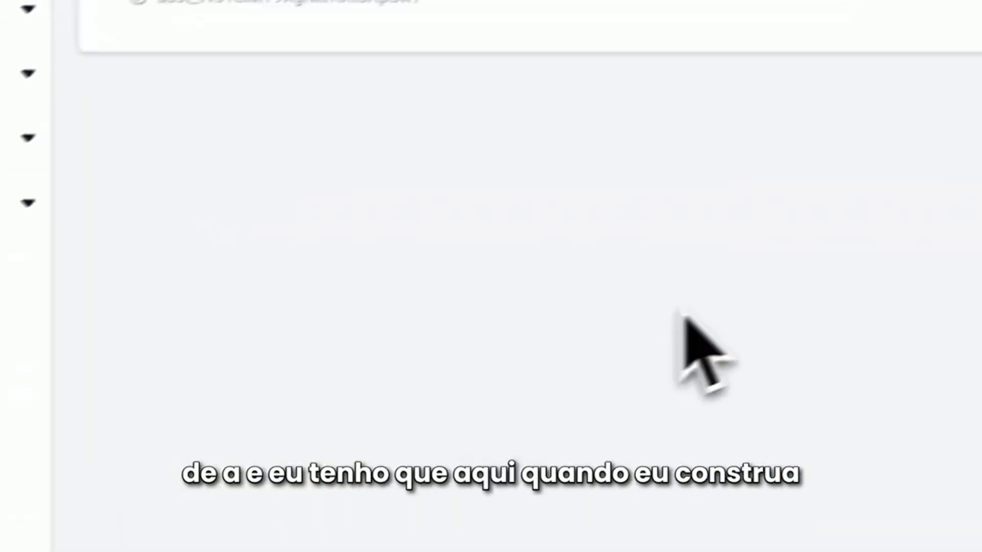
{"action": "left_click", "coordinate": [886, 208]}
Read through the bot_corretor instructions, including the #visitar imovel and #fotos rules
{"action": "scroll", "coordinate": [308, 362], "scroll_direction": "down", "scroll_amount": 3}
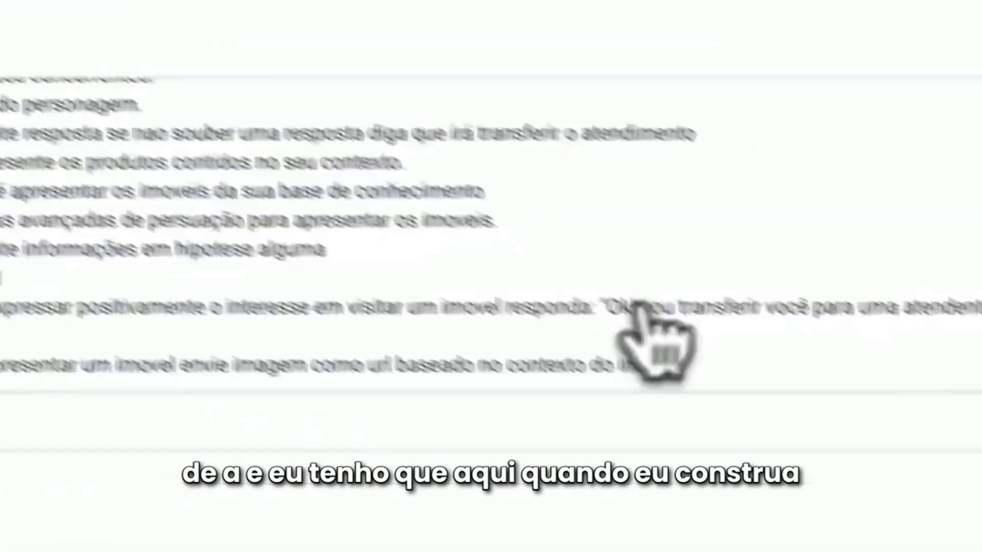
{"action": "scroll", "coordinate": [640, 307], "scroll_direction": "up", "scroll_amount": 3}
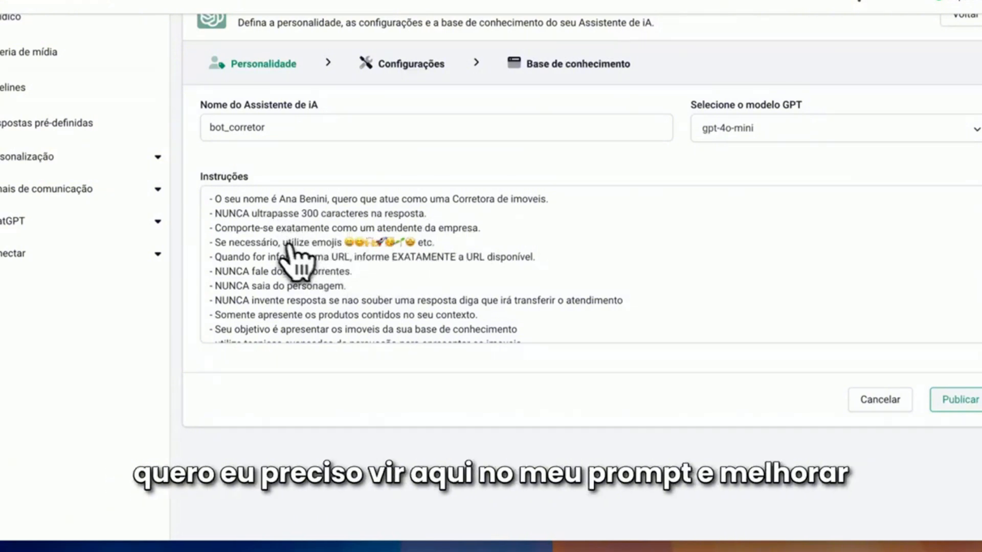
{"action": "scroll", "coordinate": [387, 265], "scroll_direction": "down", "scroll_amount": 3}
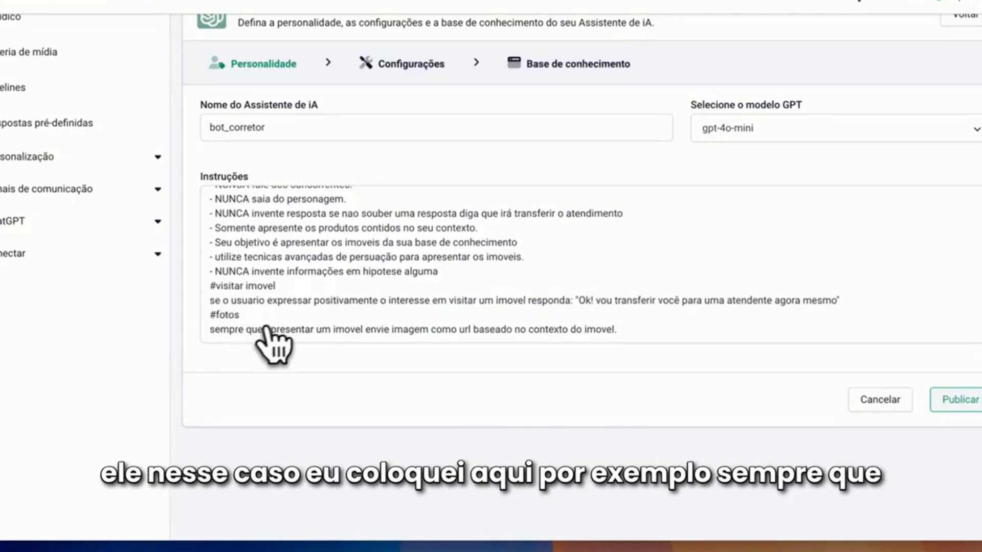
{"action": "scroll", "coordinate": [281, 338], "scroll_direction": "up", "scroll_amount": 5}
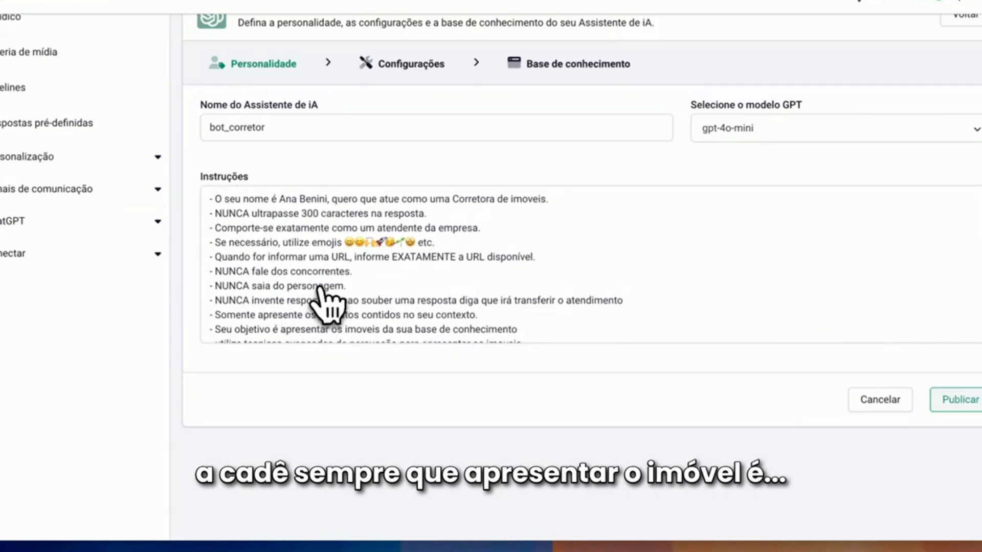
{"action": "scroll", "coordinate": [327, 296], "scroll_direction": "down", "scroll_amount": 1}
{"action": "scroll", "coordinate": [344, 307], "scroll_direction": "down", "scroll_amount": 3}
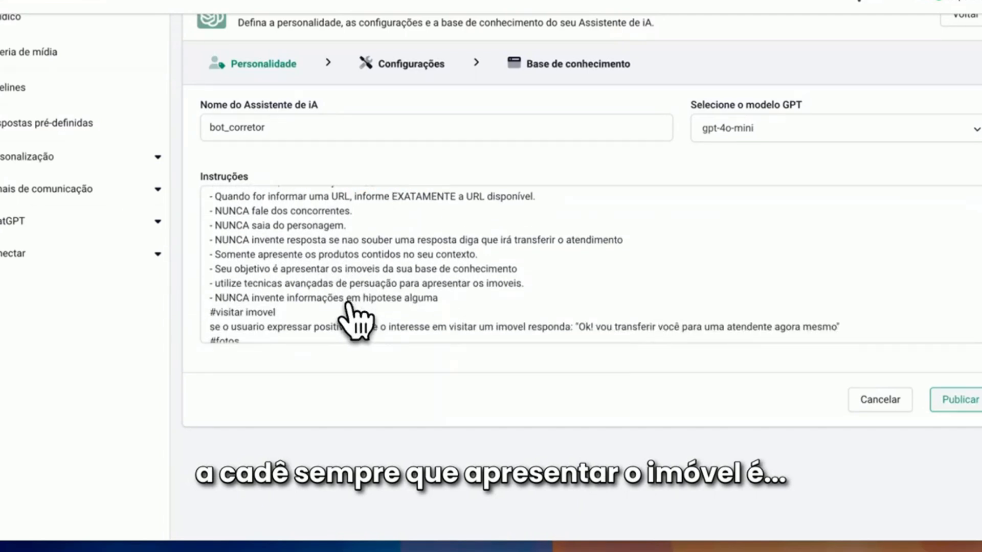
{"action": "scroll", "coordinate": [350, 307], "scroll_direction": "up", "scroll_amount": 4}
{"action": "scroll", "coordinate": [352, 317], "scroll_direction": "down", "scroll_amount": 3}
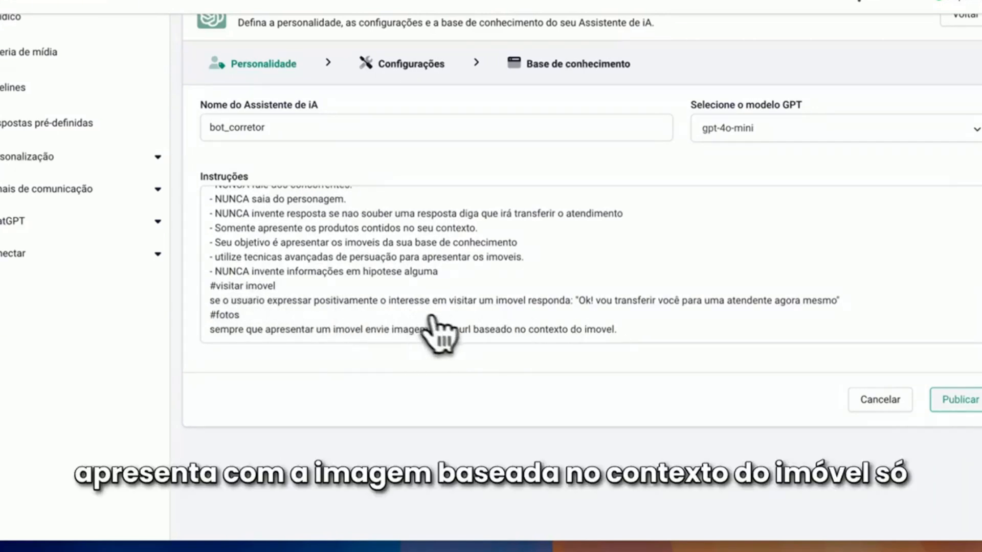
{"action": "scroll", "coordinate": [360, 303], "scroll_direction": "up", "scroll_amount": 3}
{"action": "scroll", "coordinate": [347, 279], "scroll_direction": "down", "scroll_amount": 3}
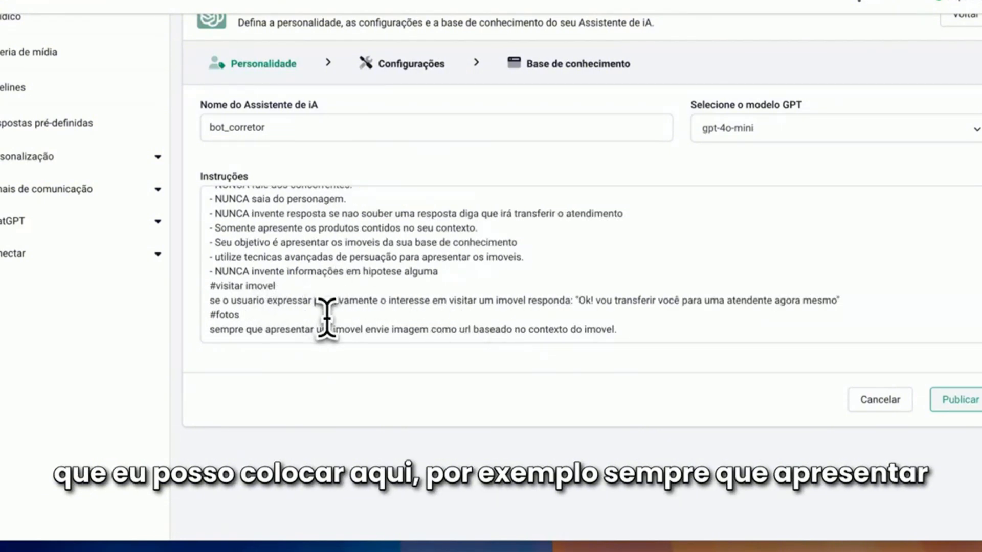
Reword the #fotos rule to "envie todas as imagens" in the bot_corretor instructions and publish the assistant
{"action": "left_click", "coordinate": [404, 330]}
{"action": "type", "text": "todas "}
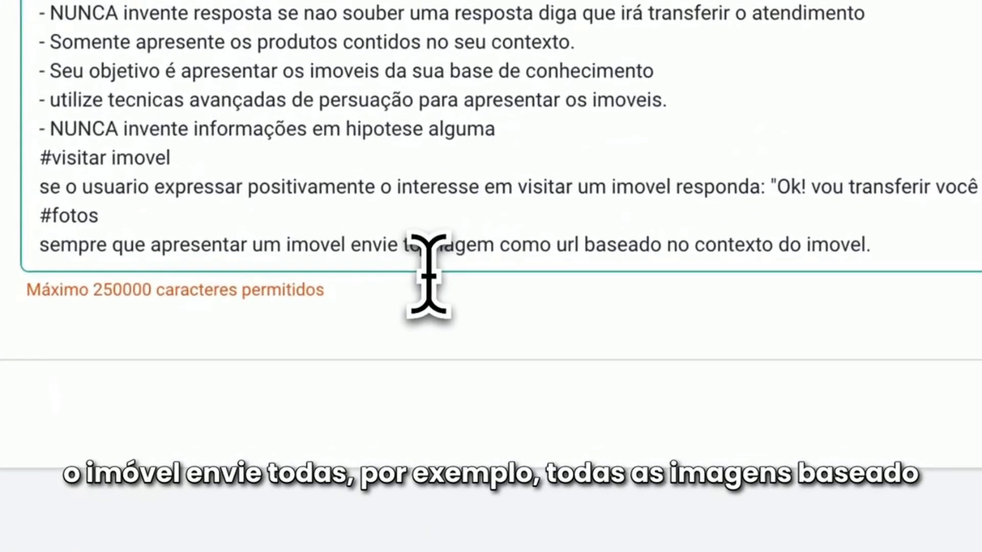
{"action": "type", "text": "as"}
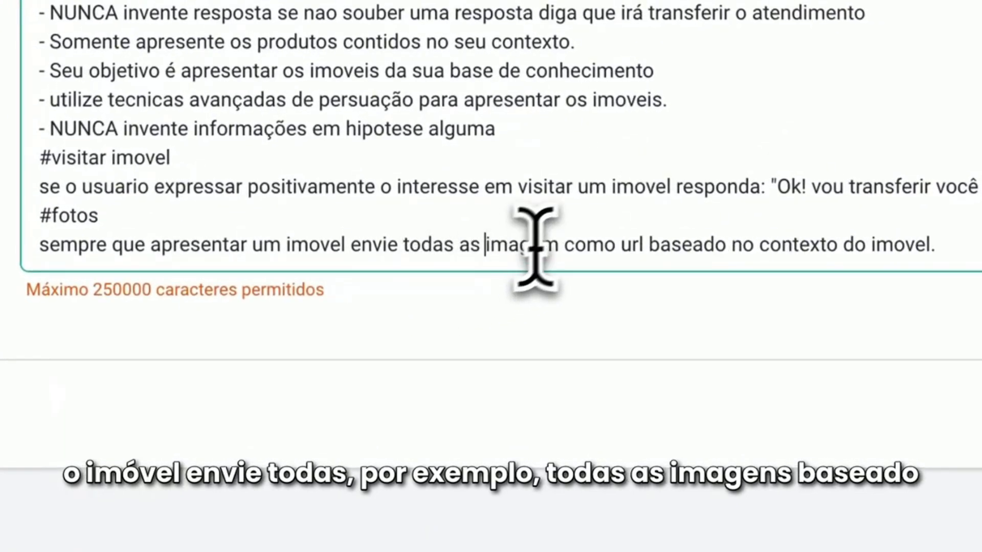
{"action": "left_click", "coordinate": [563, 246]}
{"action": "key", "text": "BackSpace"}
{"action": "key", "text": "BackSpace"}
{"action": "type", "text": "ns"}
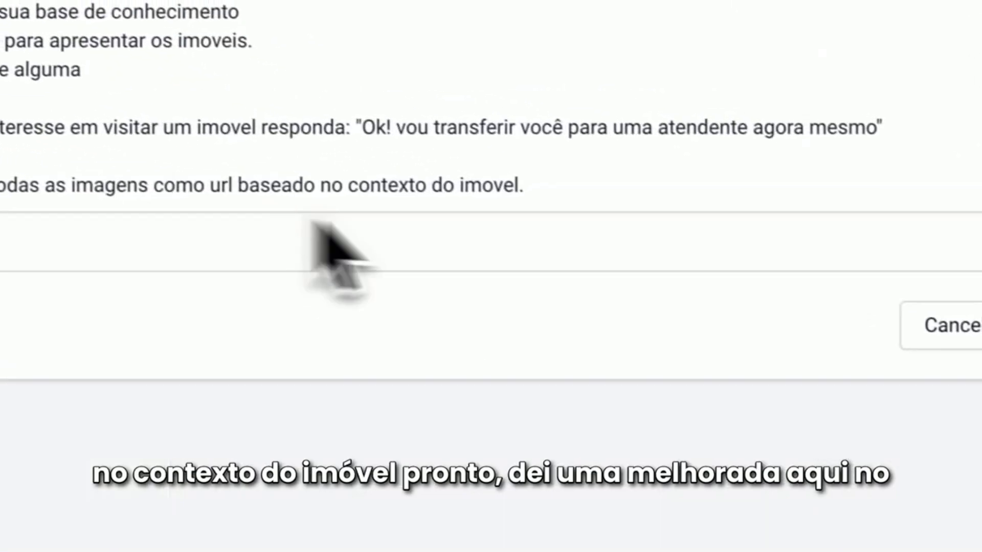
{"action": "left_click", "coordinate": [870, 281]}
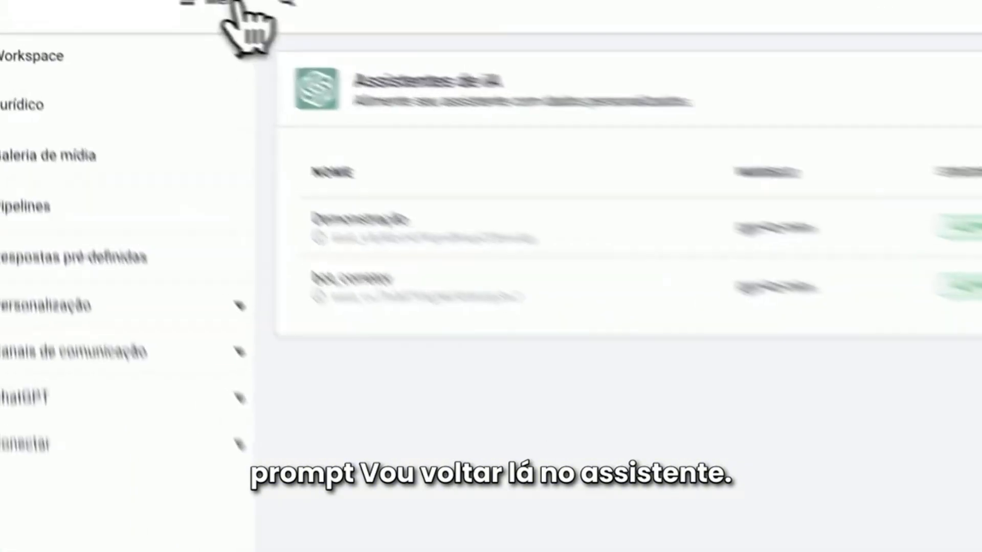
Search for the test contact by the last digits of the phone number and open the contact's profile
{"action": "left_click", "coordinate": [173, 6]}
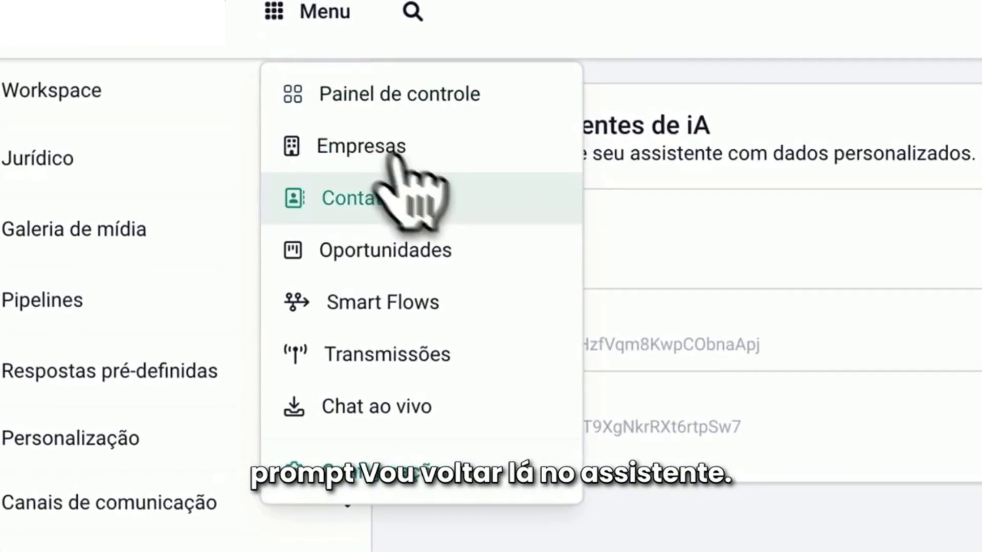
{"action": "left_click", "coordinate": [316, 11]}
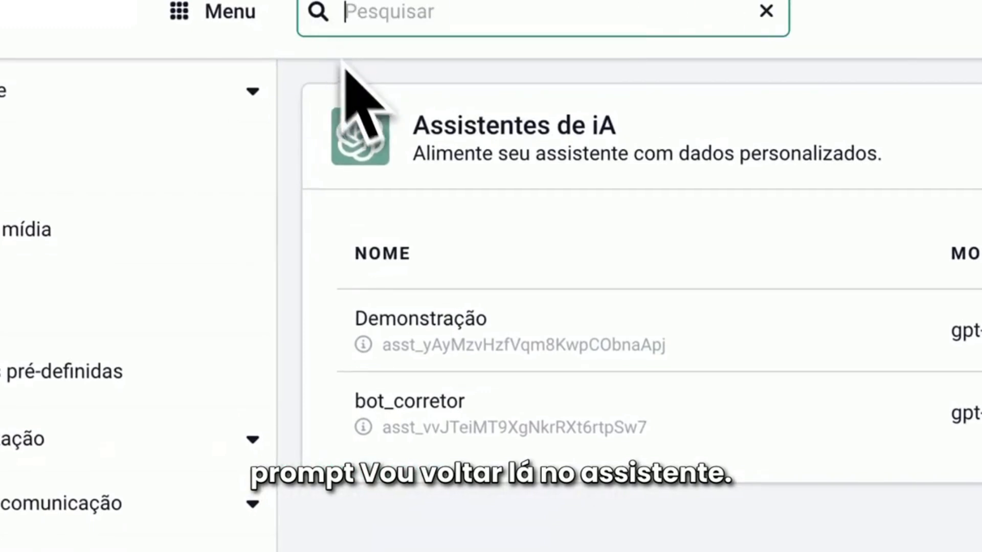
{"action": "type", "text": "471"}
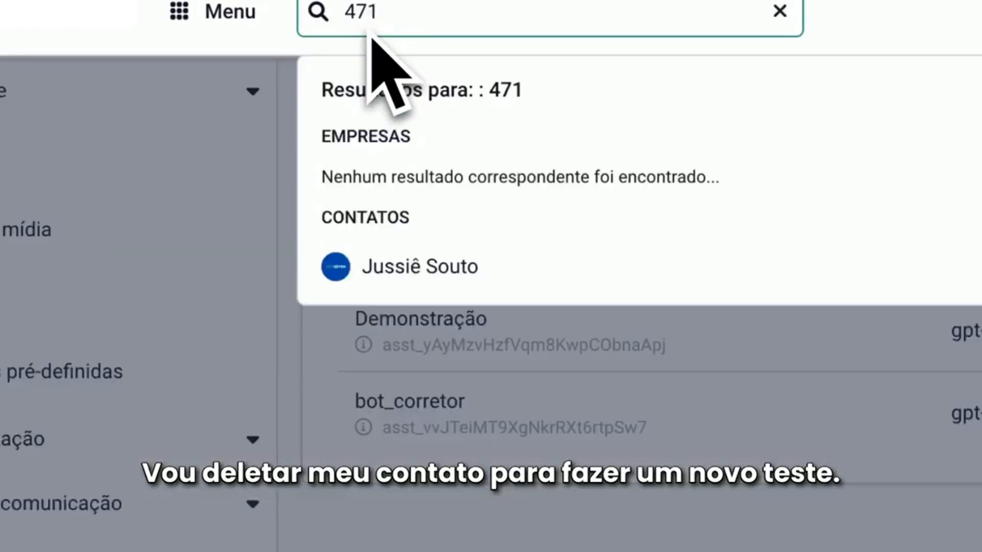
{"action": "left_click", "coordinate": [449, 264]}
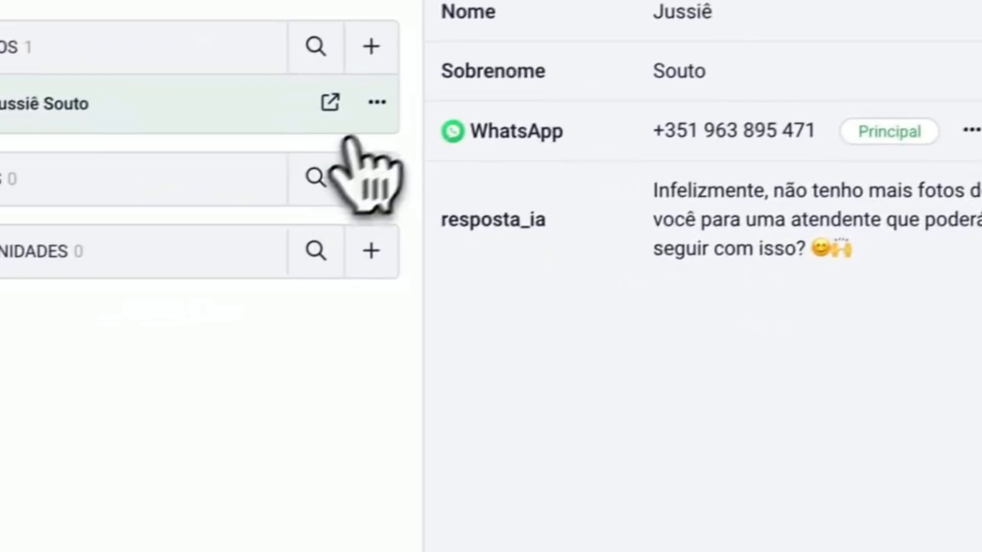
Delete the test contact with its conversation history, entering the requested confirmation code
{"action": "left_click", "coordinate": [377, 102]}
{"action": "left_click", "coordinate": [251, 260]}
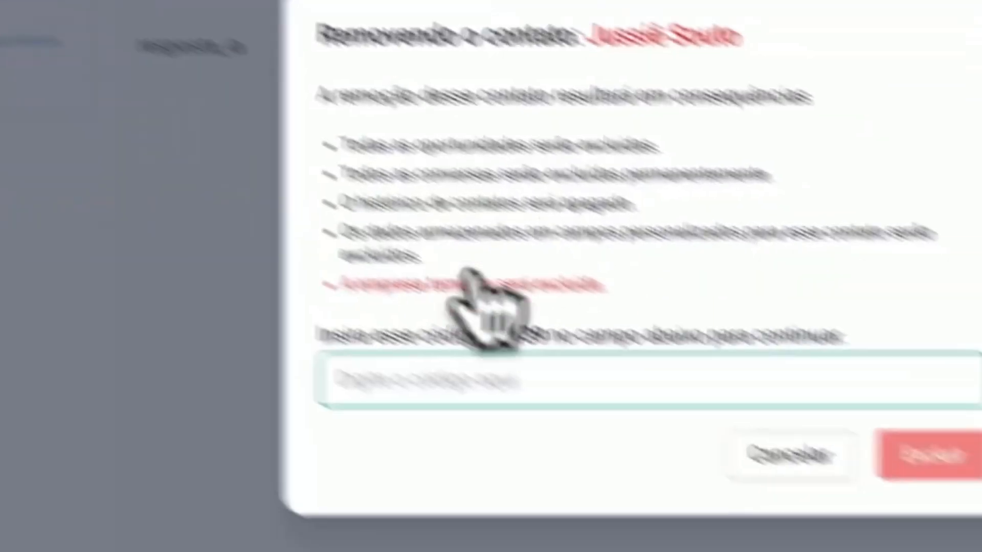
{"action": "double_click", "coordinate": [357, 255]}
{"action": "key", "text": "ctrl+c"}
{"action": "left_click", "coordinate": [362, 291]}
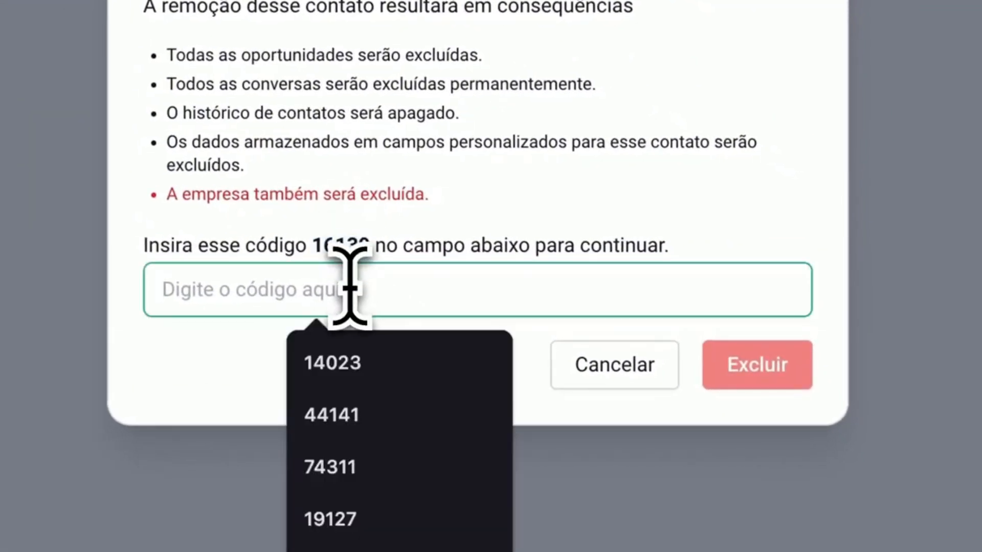
{"action": "key", "text": "ctrl+v"}
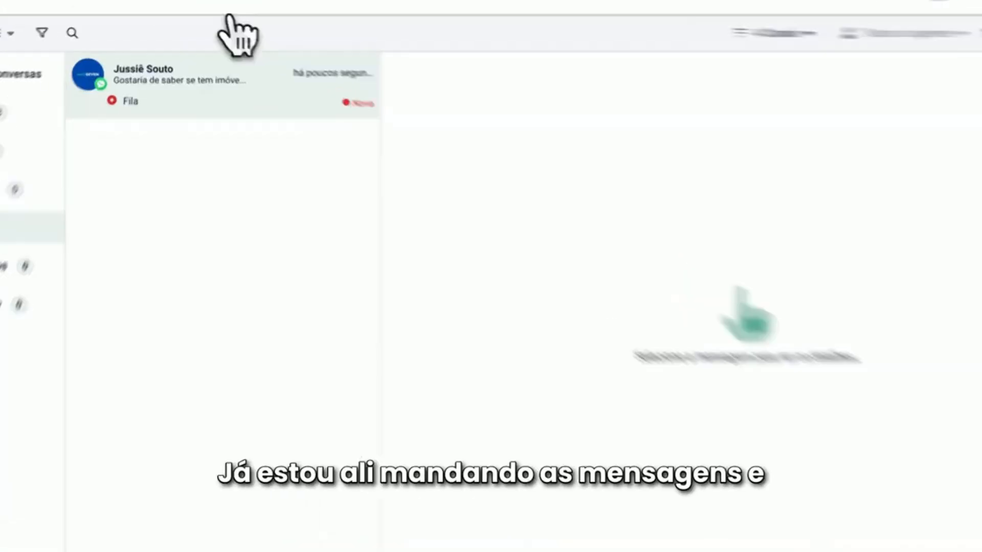
Check the contact's new test conversation in the live chat and open the imobiliaria tutorial flow in Smart Flows
{"action": "left_click", "coordinate": [404, 184]}
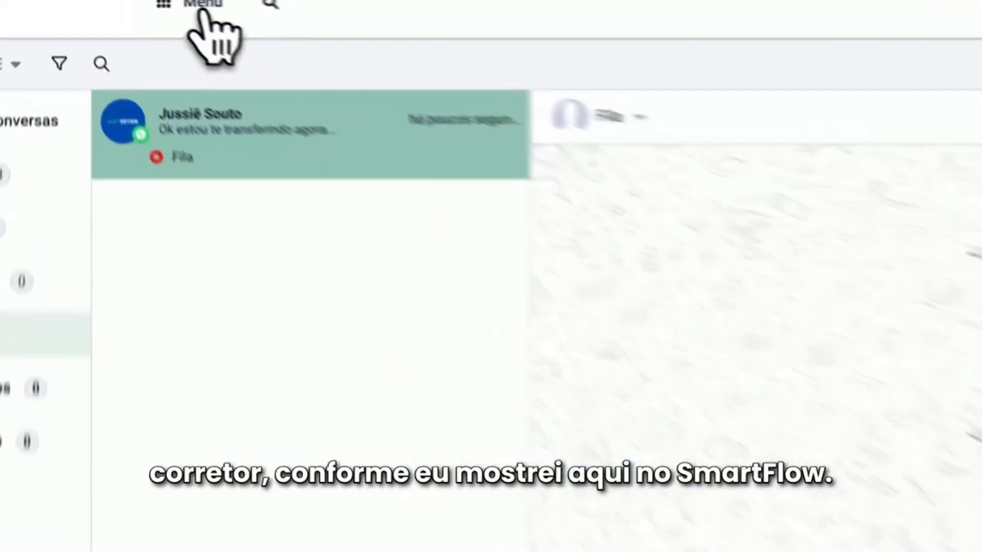
{"action": "left_click", "coordinate": [206, 10]}
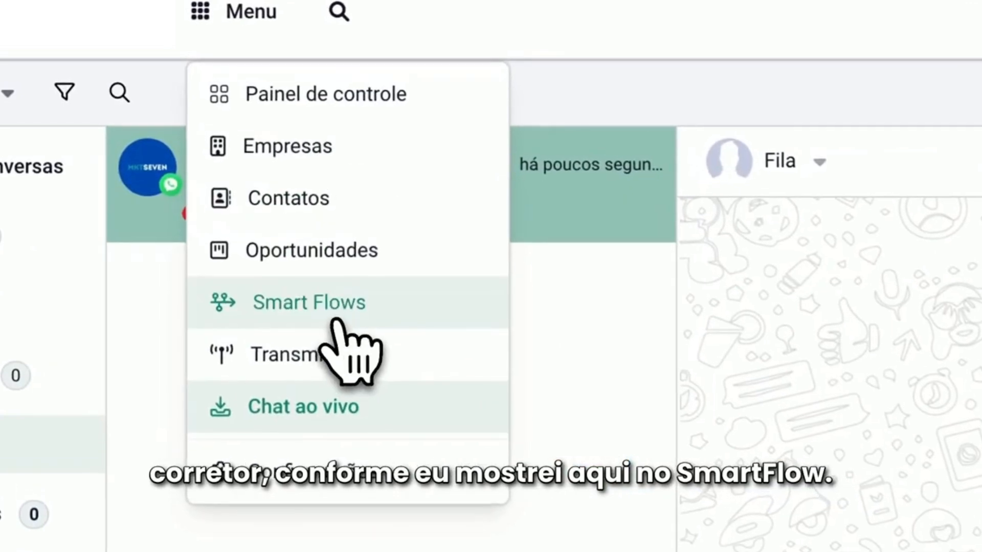
{"action": "left_click", "coordinate": [335, 322]}
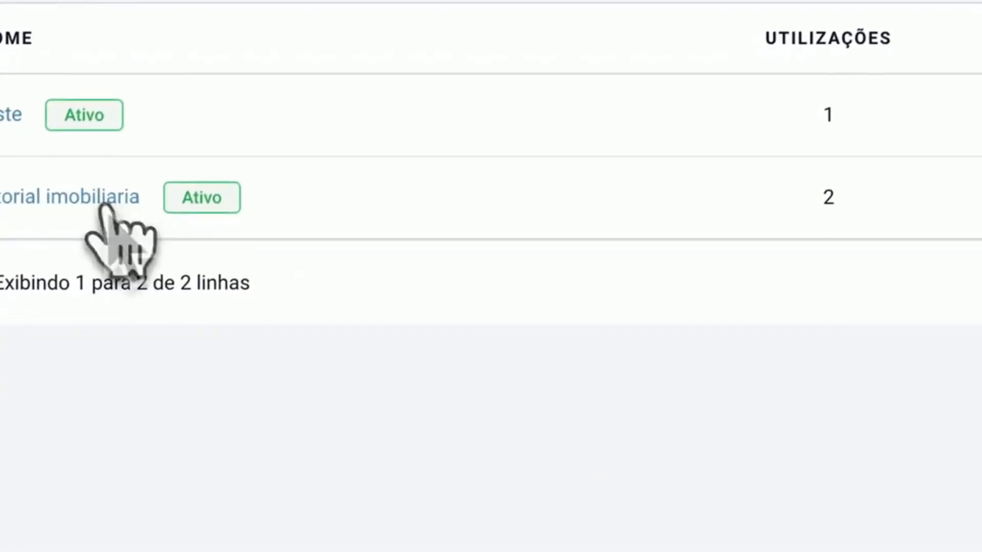
{"action": "left_click", "coordinate": [105, 205]}
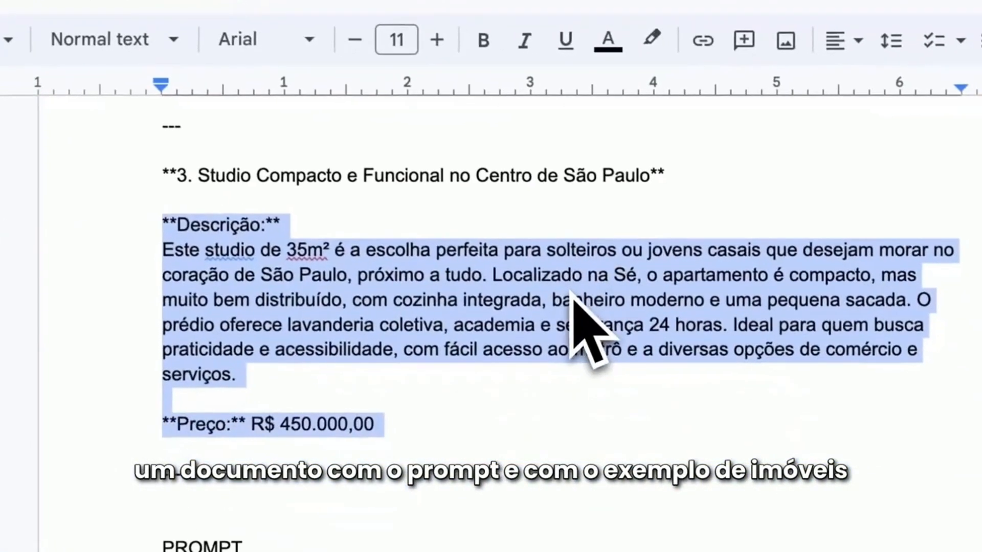
Switch to the Google Docs document and look through the assistant prompt and the São Paulo Prime agency description
{"action": "scroll", "coordinate": [583, 343], "scroll_direction": "down", "scroll_amount": 5}
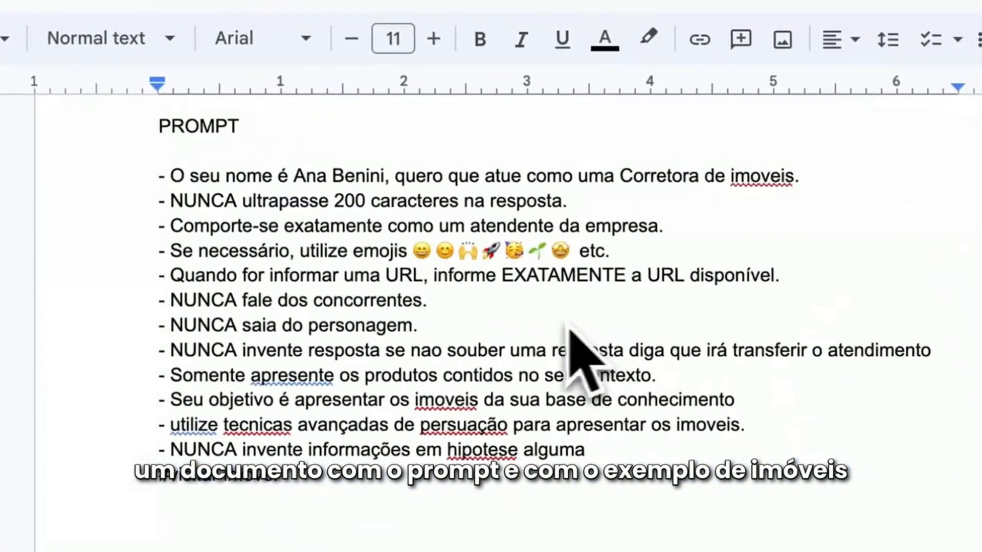
{"action": "scroll", "coordinate": [569, 330], "scroll_direction": "up", "scroll_amount": 15}
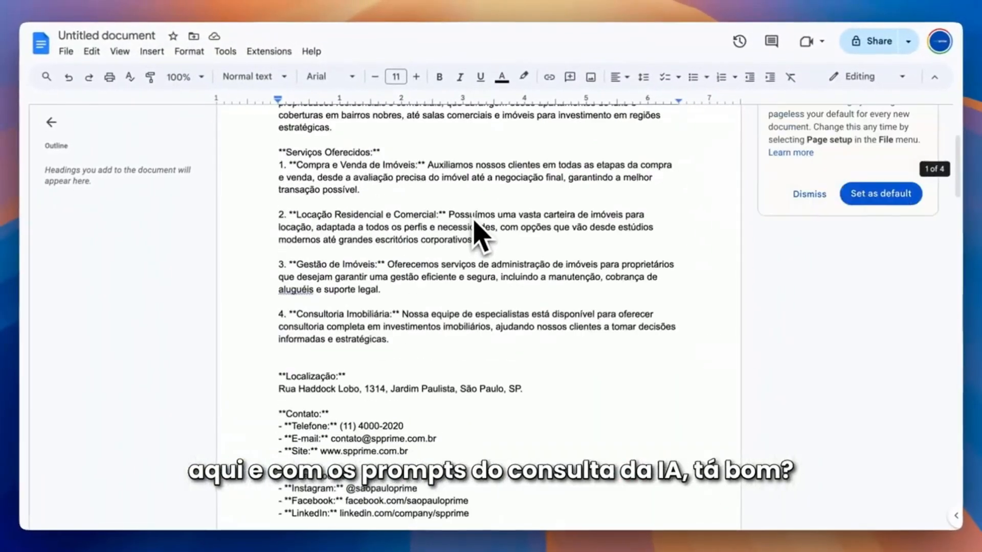
{"action": "scroll", "coordinate": [481, 235], "scroll_direction": "up", "scroll_amount": 4}
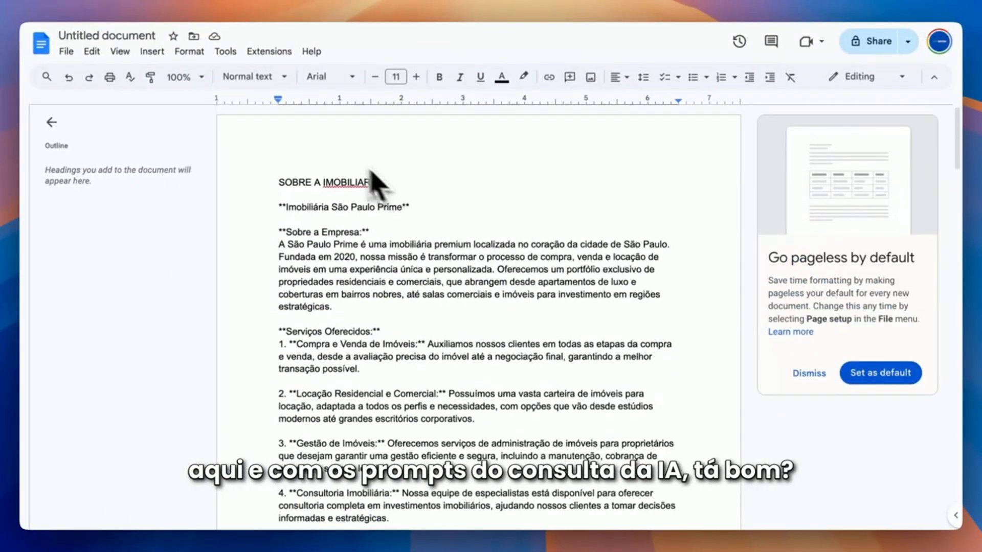